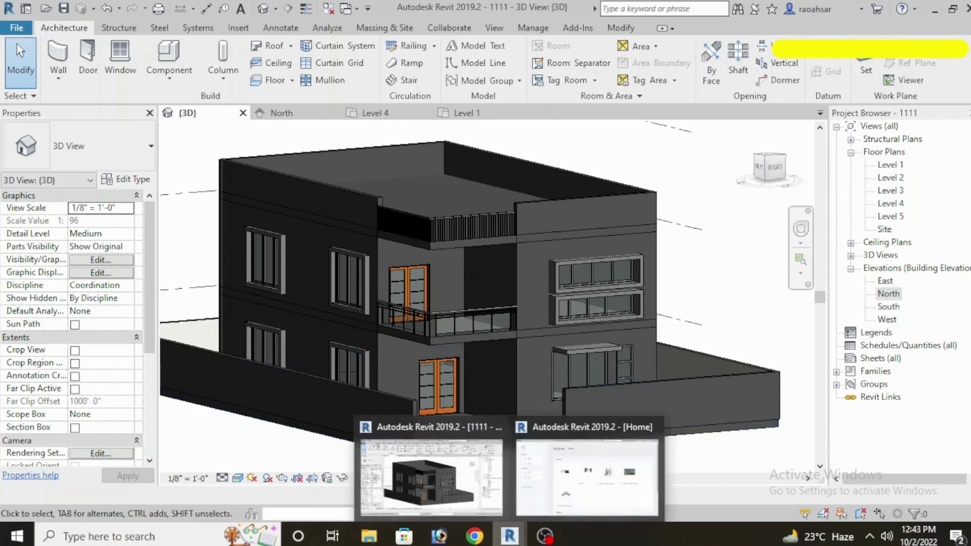
Create a new project, Project1, from the Architectural Template.
left_click(592, 493)
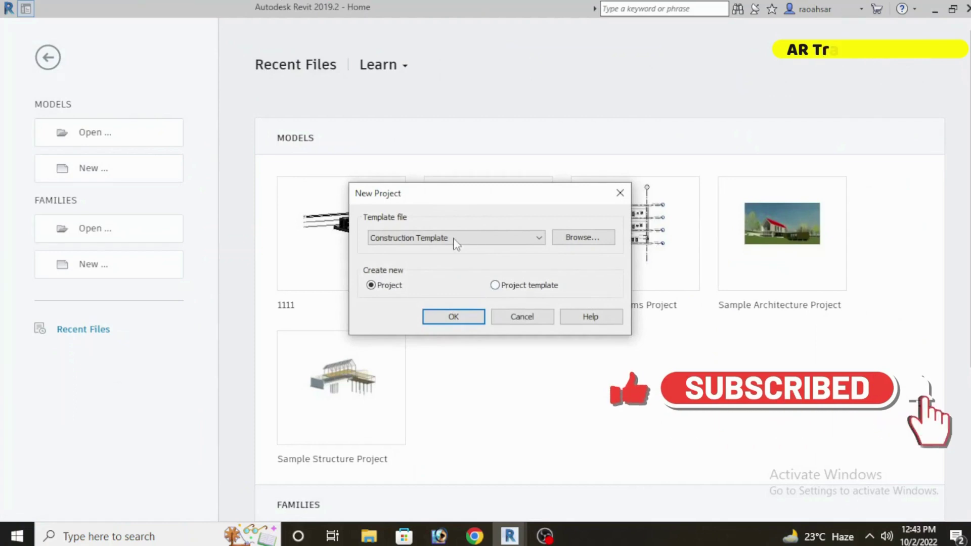
left_click(457, 239)
left_click(430, 270)
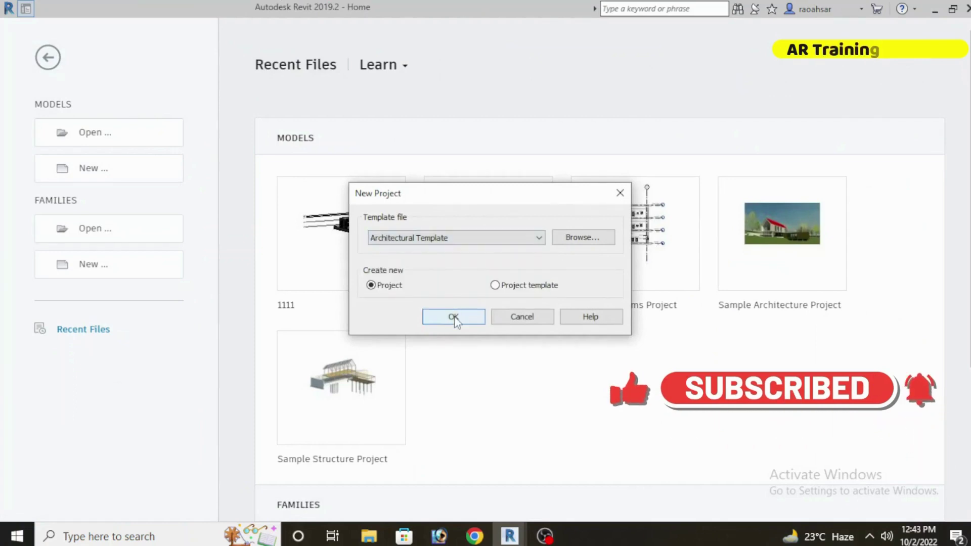
left_click(455, 318)
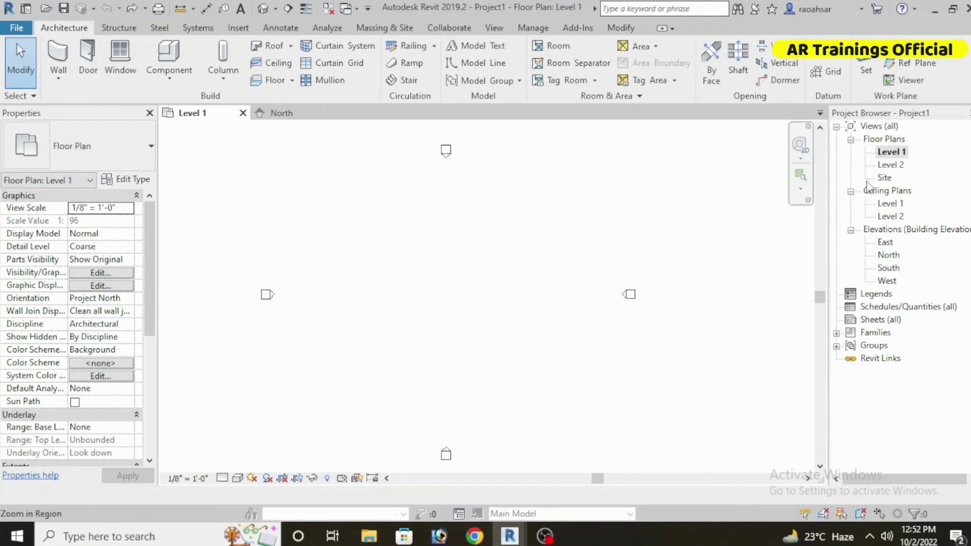
Open the North elevation, zoom to the Level 1 and Level 2 heads, and start the Level tool.
double_click(889, 255)
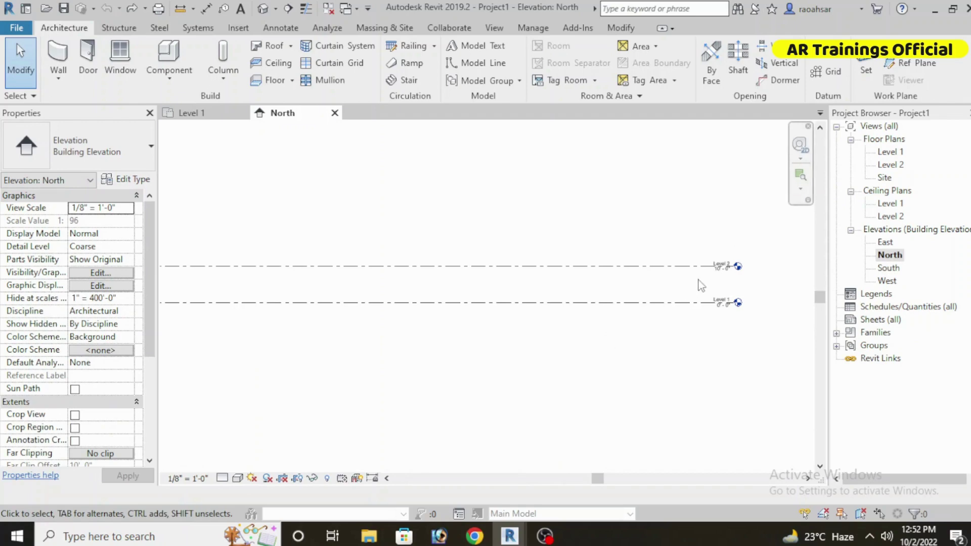
scroll(701, 286, "up", 5)
middle_click_drag(750, 278, 687, 325)
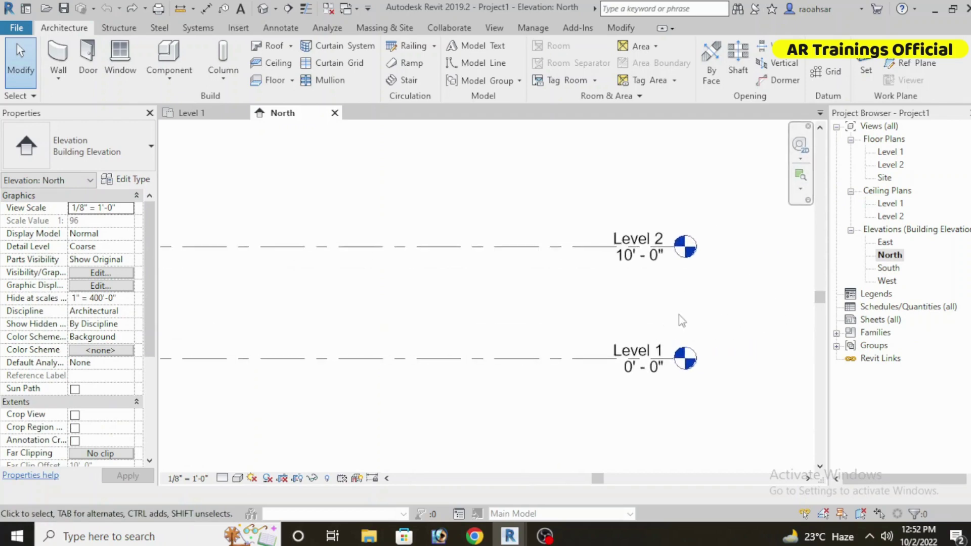
scroll(680, 314, "down", 2)
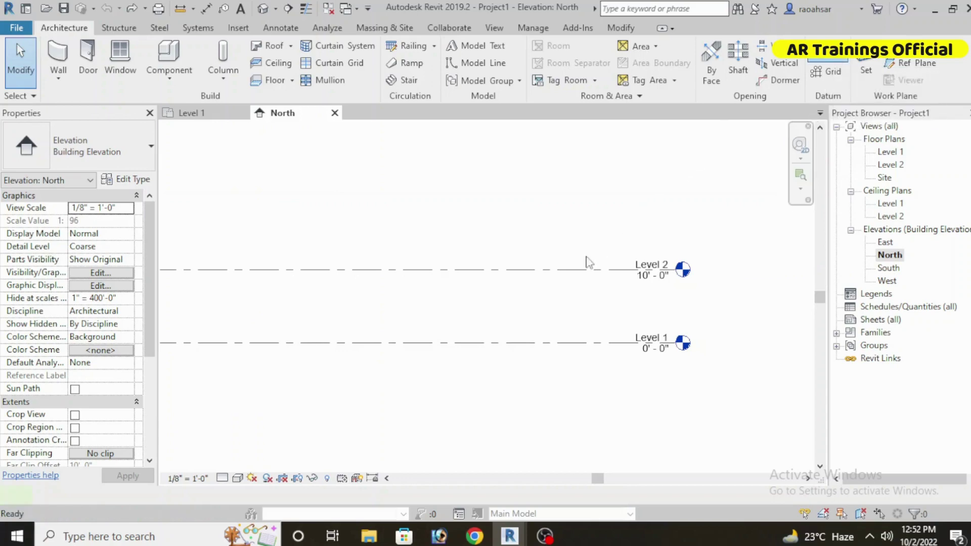
key("l")
key("l")
scroll(503, 330, "down", 3)
scroll(470, 310, "down", 1)
Add Level 3 above Level 2, aligned with the existing level heads.
middle_click_drag(415, 349, 435, 354)
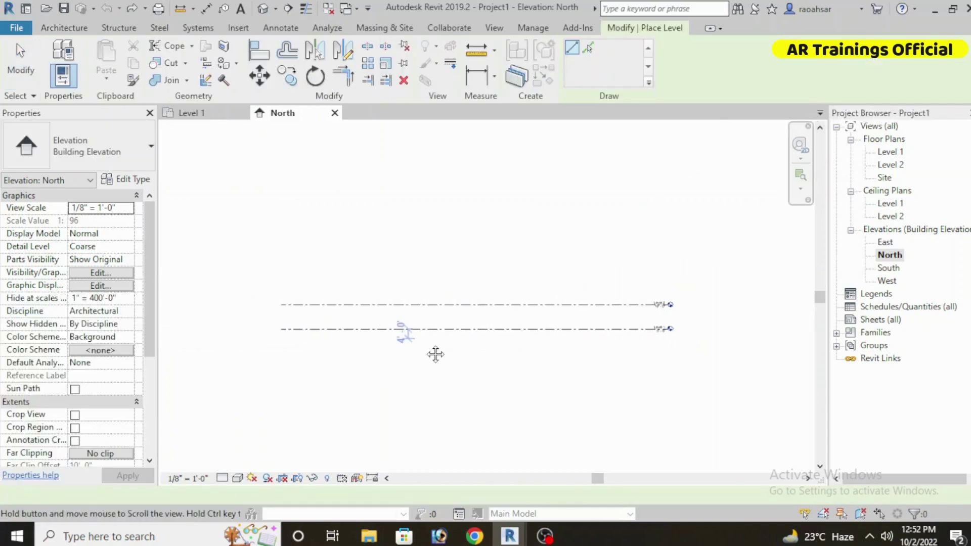
scroll(390, 302, "up", 2)
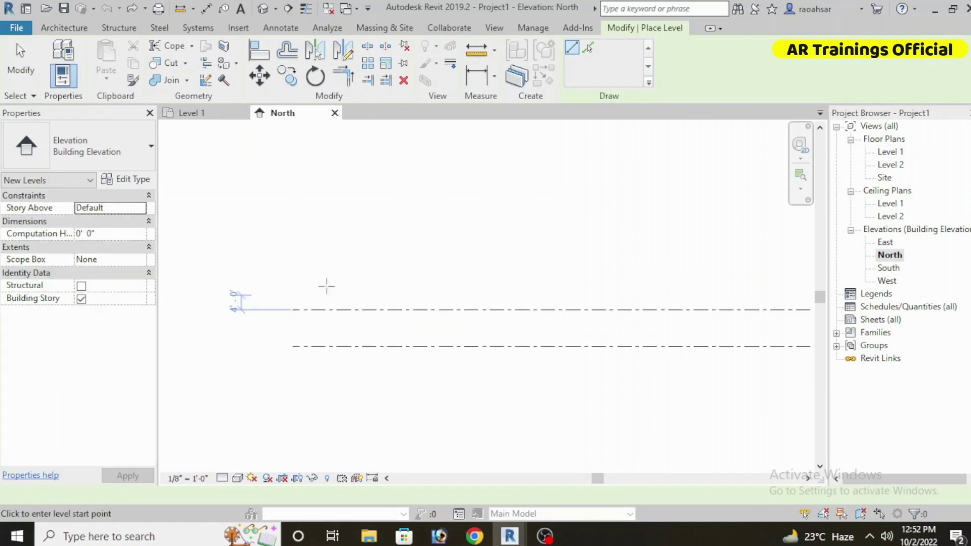
left_click(246, 271)
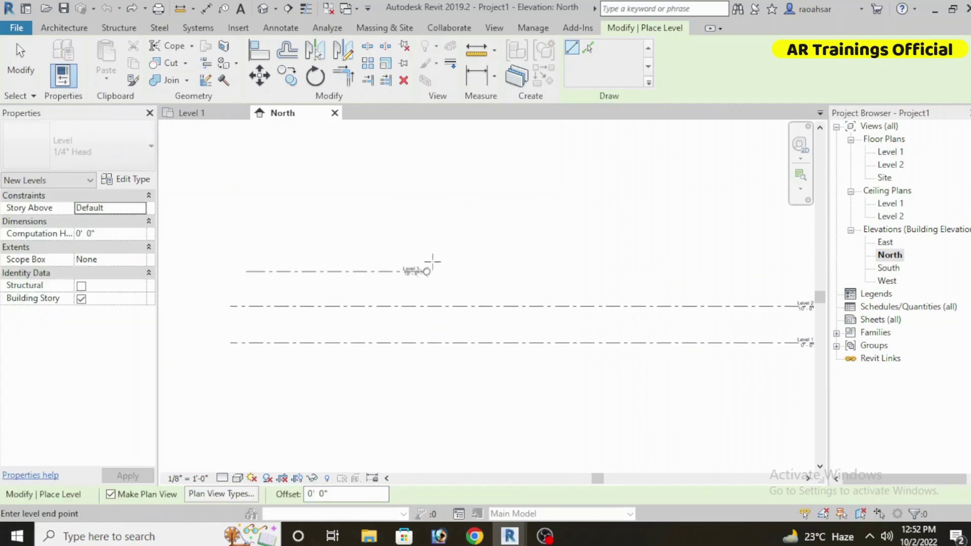
middle_click_drag(550, 284, 483, 279)
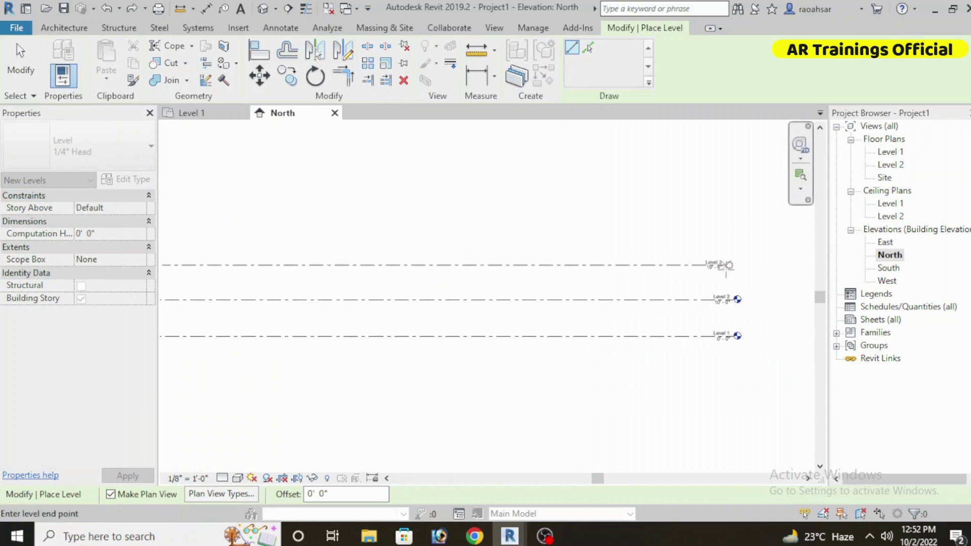
scroll(727, 265, "up", 2)
left_click(742, 262)
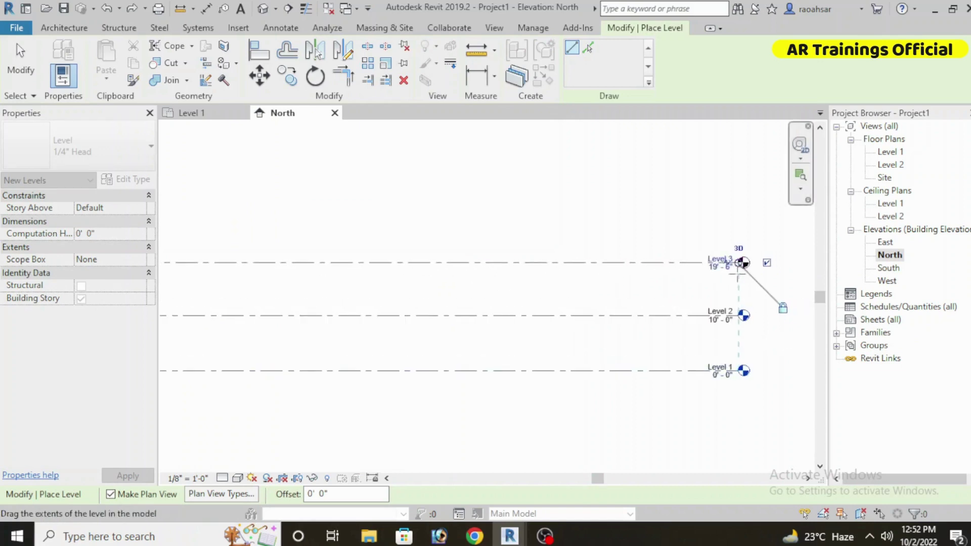
scroll(625, 282, "down", 3)
scroll(360, 270, "up", 2)
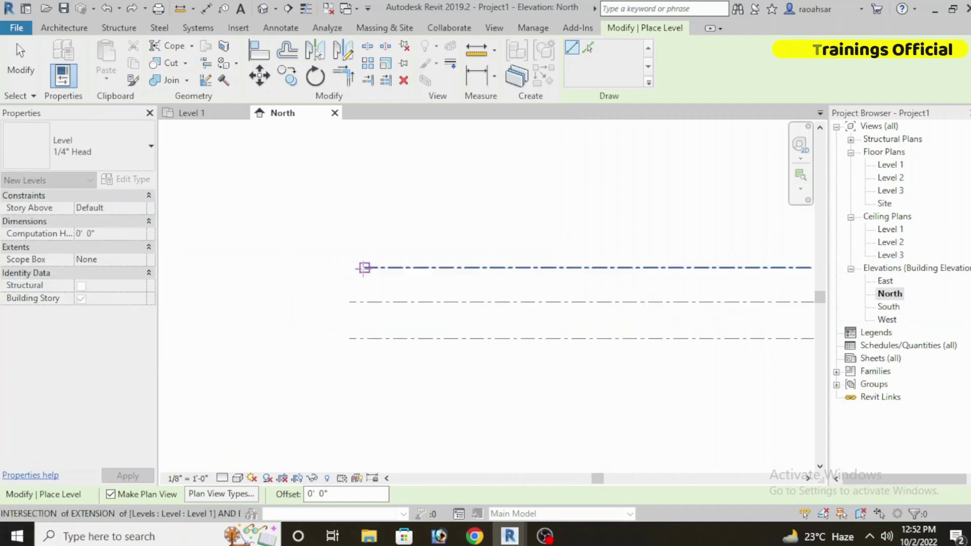
Add Level 4 above Level 3.
left_click(363, 221)
scroll(567, 227, "down", 2)
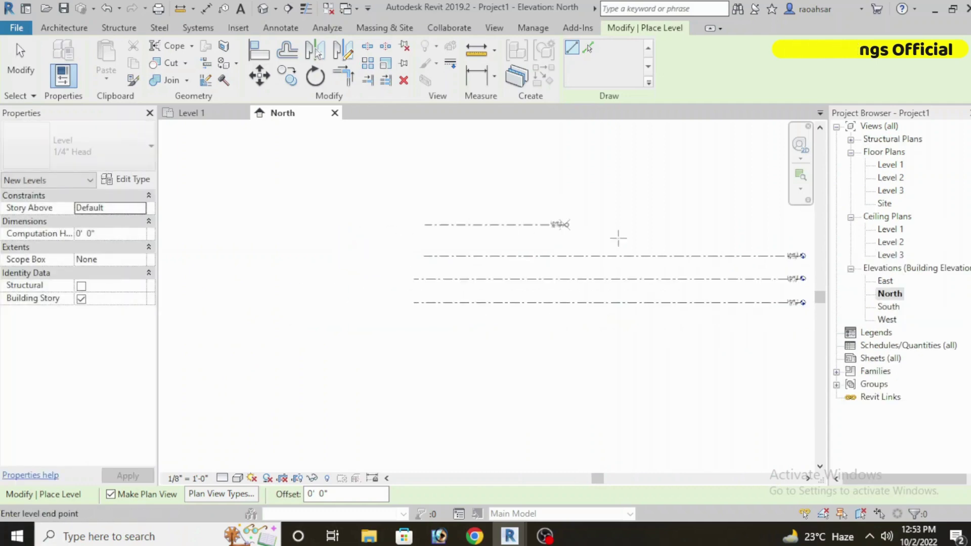
middle_click_drag(534, 253, 318, 266)
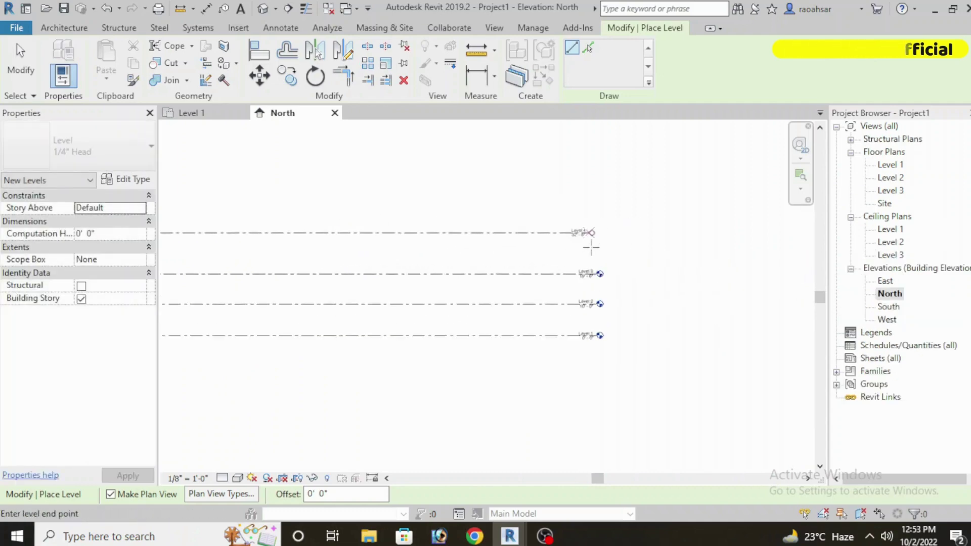
scroll(589, 247, "up", 3)
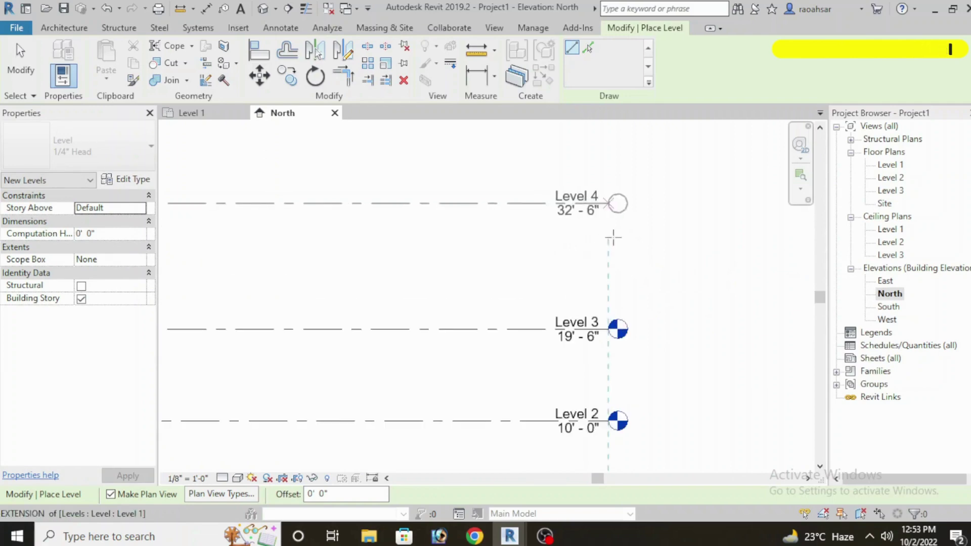
left_click(613, 237)
scroll(613, 236, "down", 2)
scroll(614, 222, "down", 1)
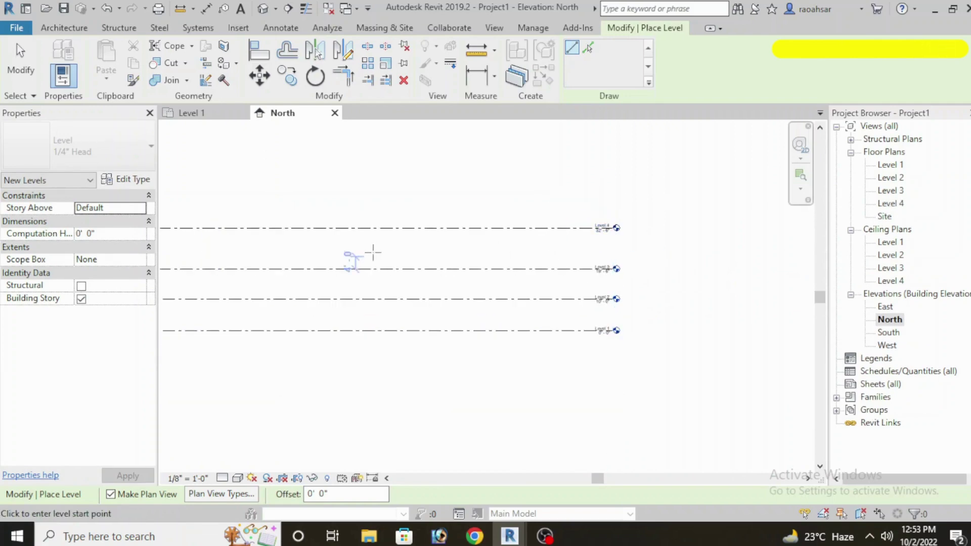
Add Level 5 at the top, then finish placing levels.
mouse_move(373, 253)
middle_mouse_down()
mouse_move(531, 306)
mouse_move(381, 306)
mouse_move(481, 310)
middle_mouse_up()
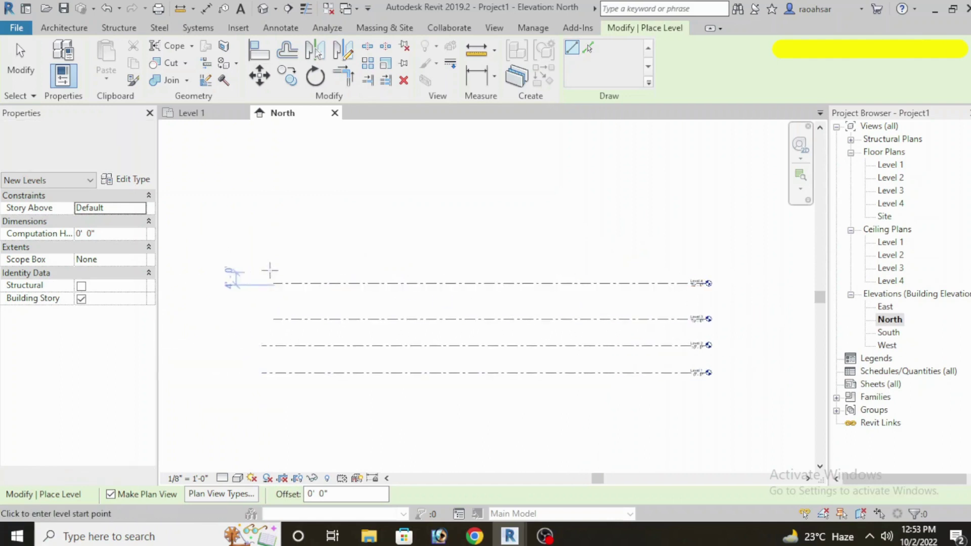
scroll(273, 267, "up", 2)
left_click(279, 258)
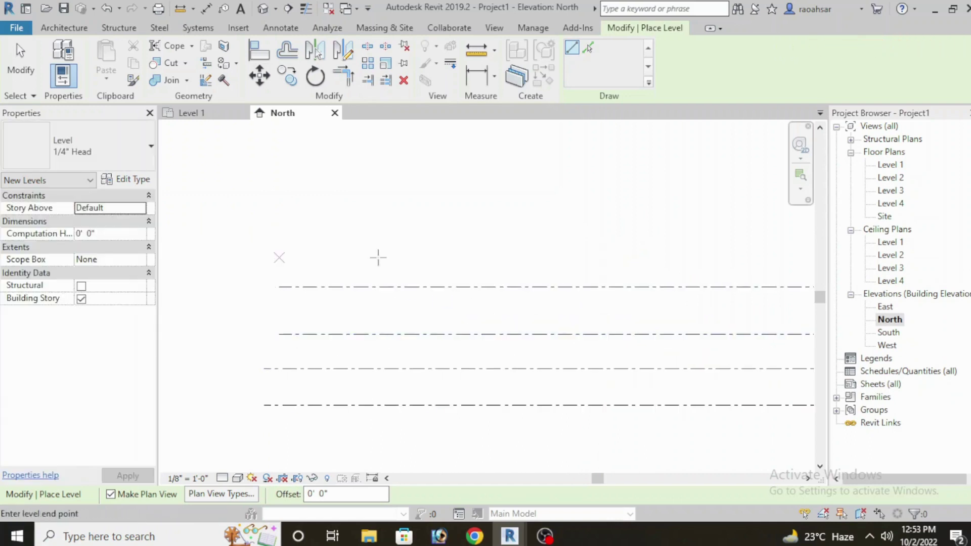
scroll(609, 275, "up", 1)
middle_click_drag(609, 276, 509, 256)
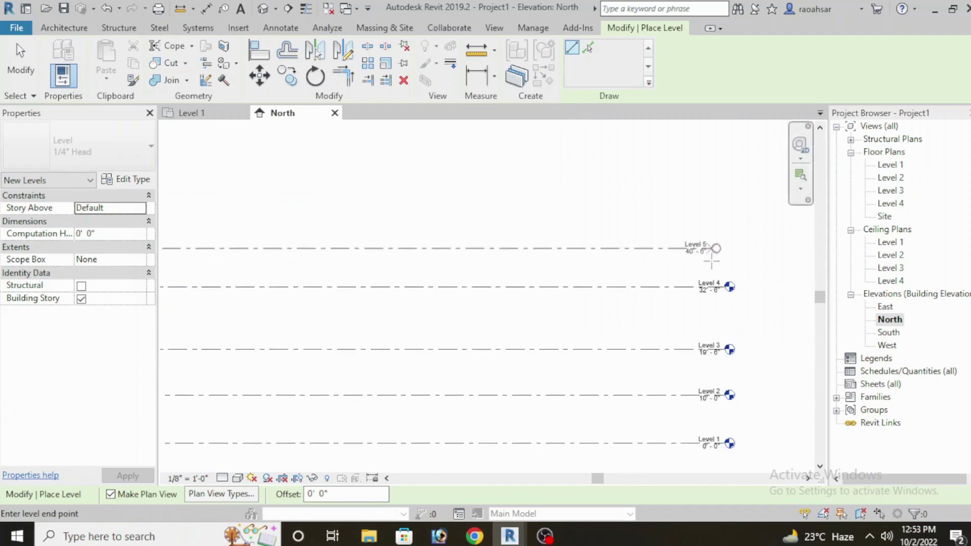
scroll(716, 257, "up", 2)
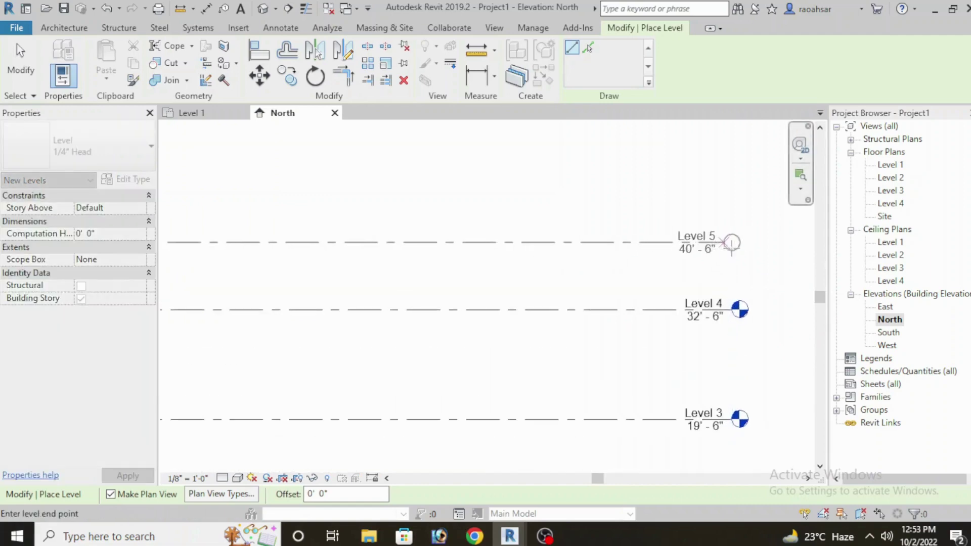
left_click(731, 243)
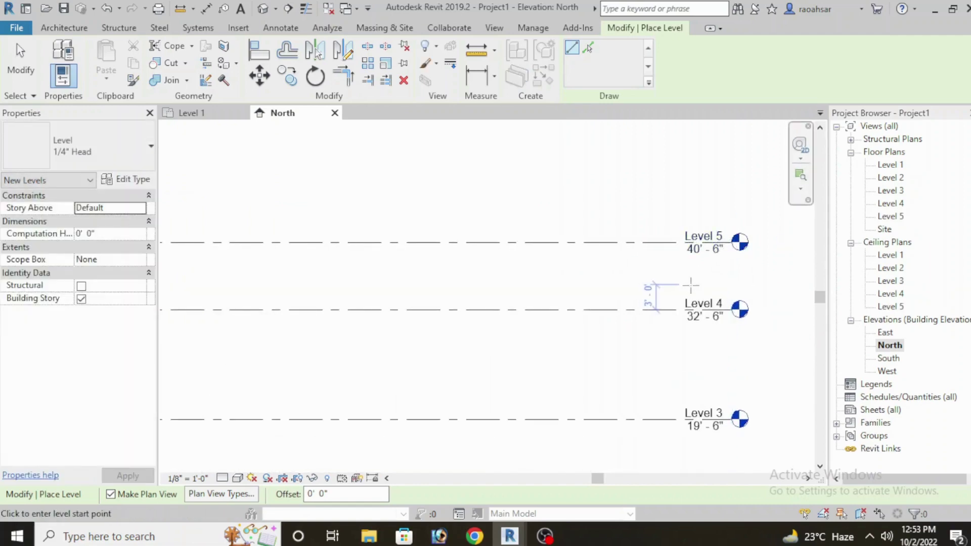
scroll(691, 286, "down", 3)
scroll(722, 374, "up", 2)
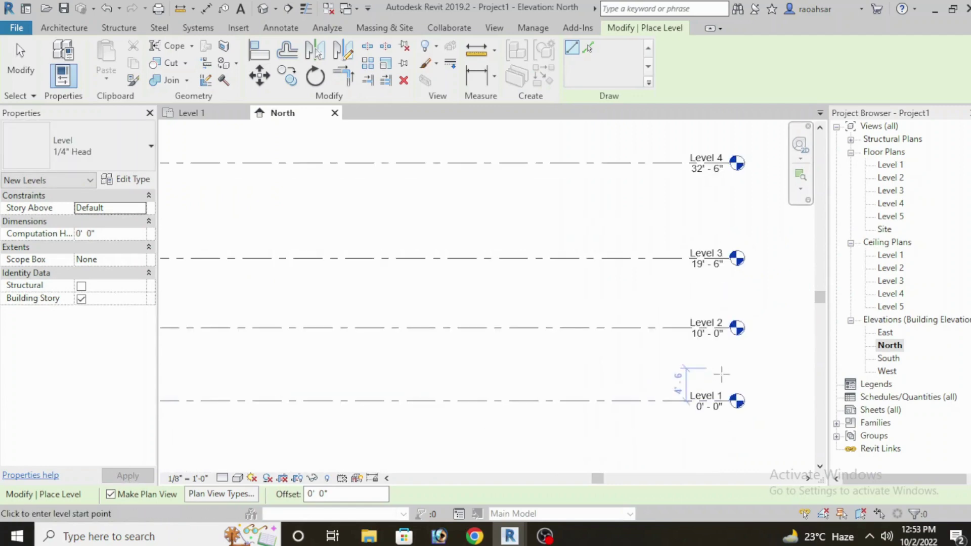
key("Escape")
key("Escape")
scroll(727, 362, "down", 1)
Change Level 2's elevation to 12'-0".
scroll(683, 326, "up", 2)
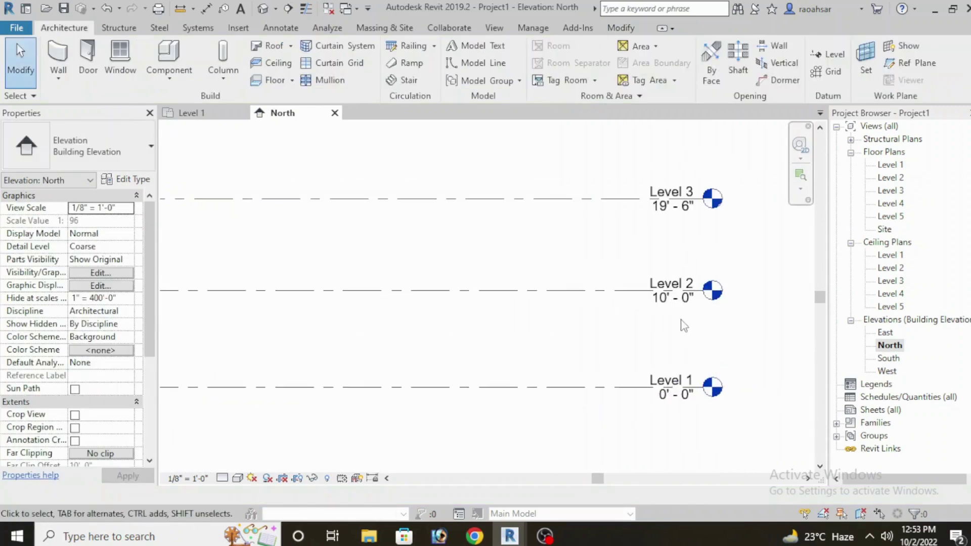
left_click(667, 298)
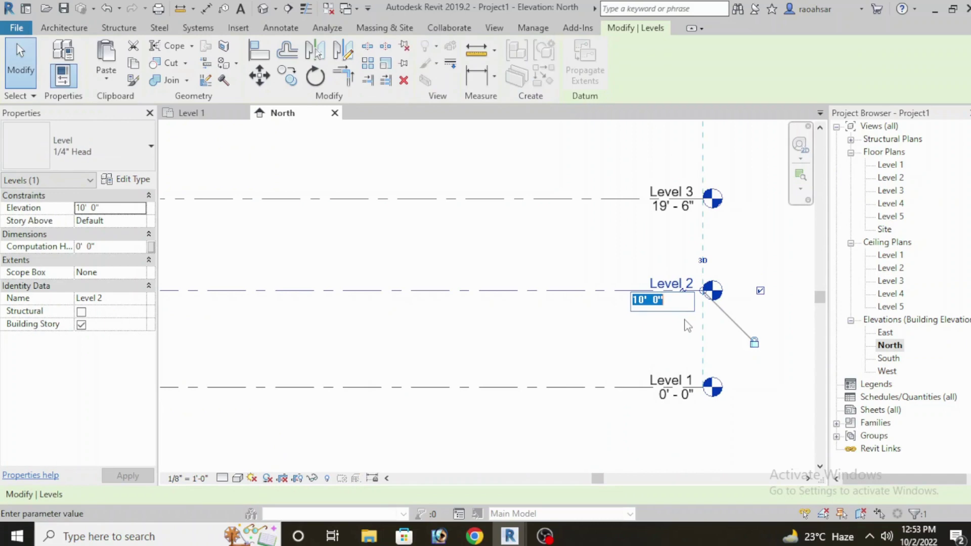
type("12")
key("Return")
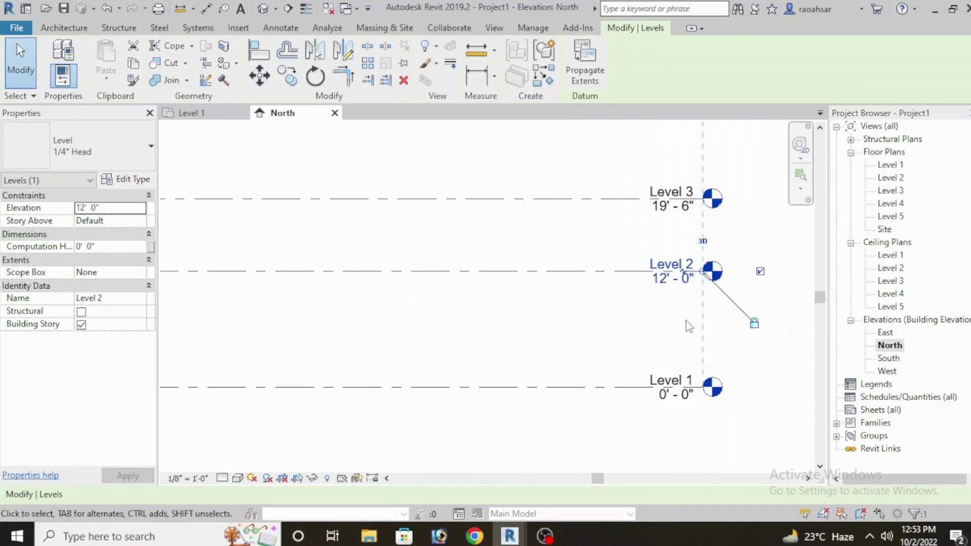
middle_click_drag(688, 324, 678, 374)
key("Escape")
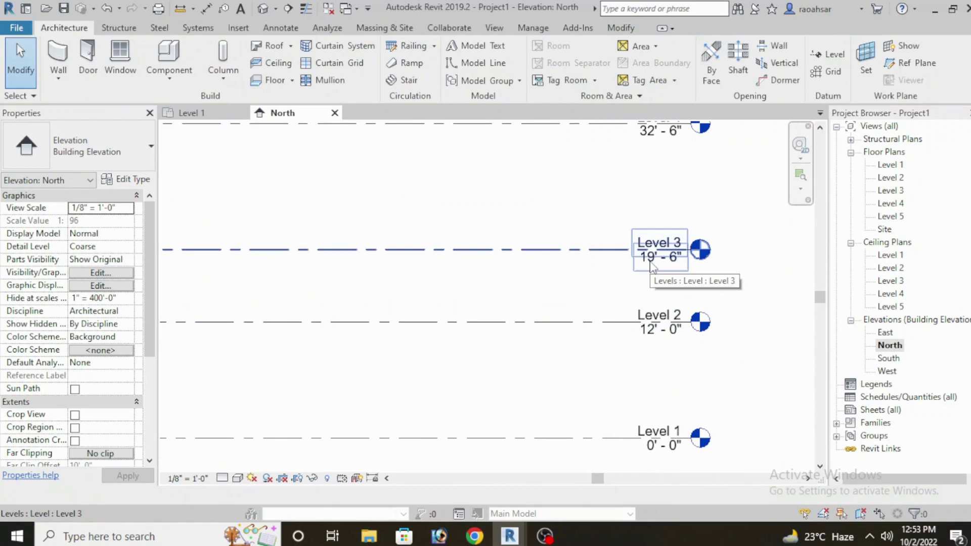
Change Level 3's elevation to 24'-0".
left_click(651, 267)
left_click(651, 259)
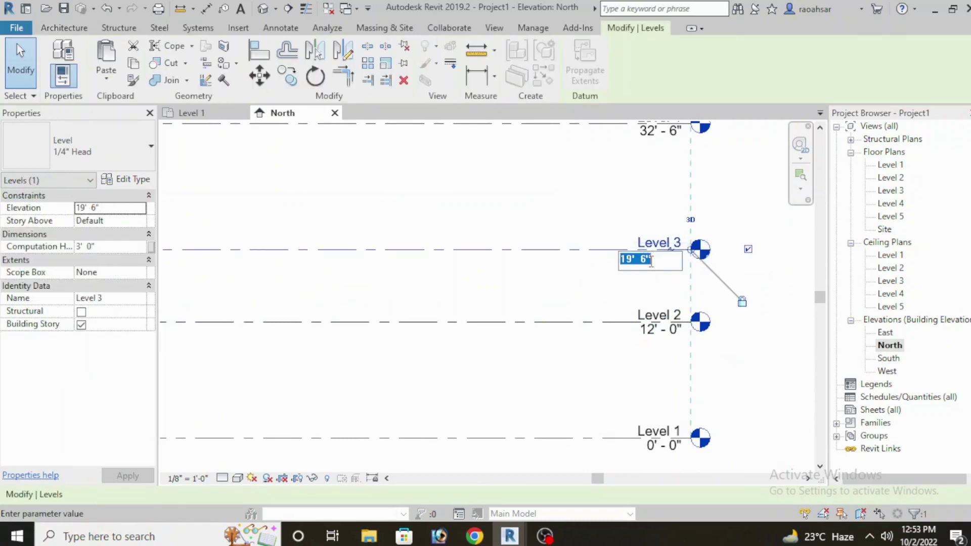
type("24")
key("Return")
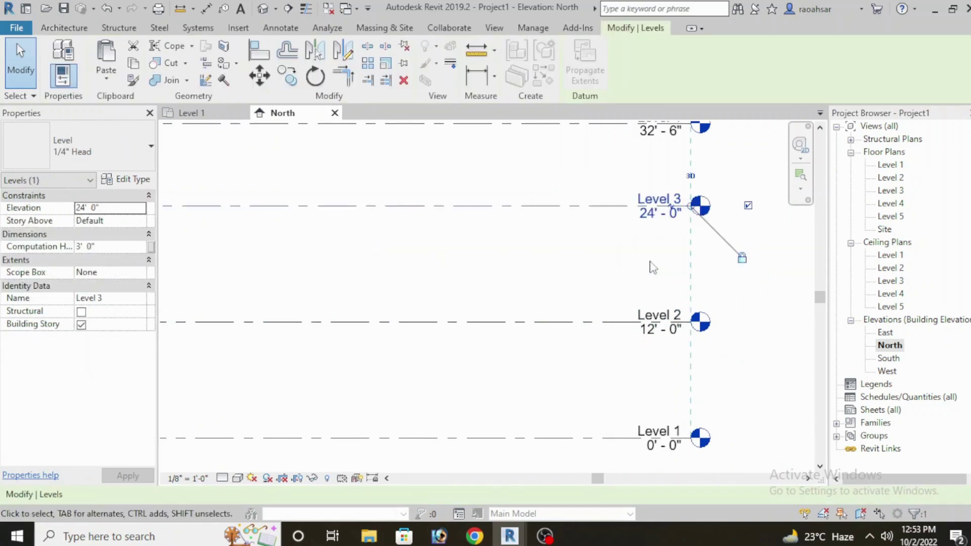
scroll(737, 265, "down", 2)
mouse_move(737, 265)
middle_mouse_down()
mouse_move(751, 323)
mouse_move(742, 321)
middle_mouse_up()
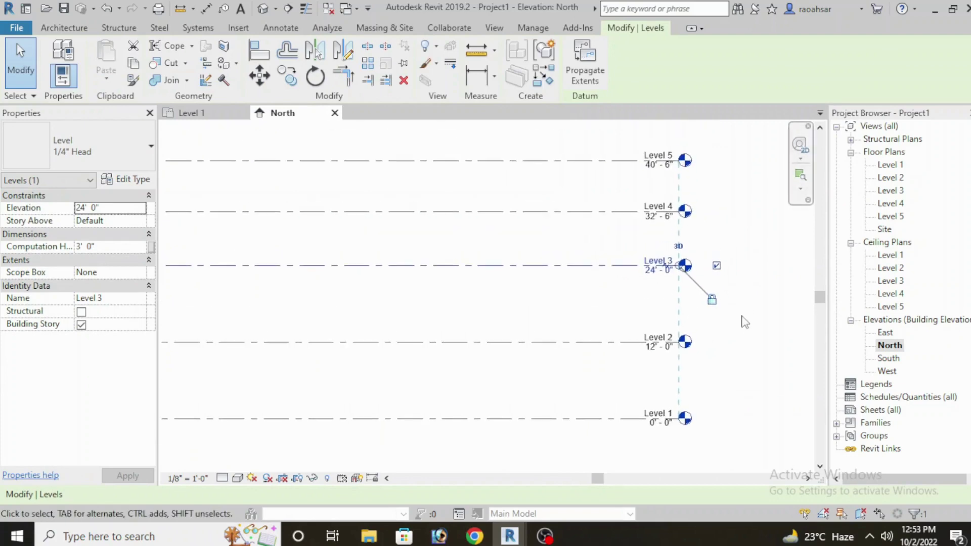
left_click(738, 276)
middle_click_drag(738, 276, 746, 321)
scroll(659, 268, "up", 2)
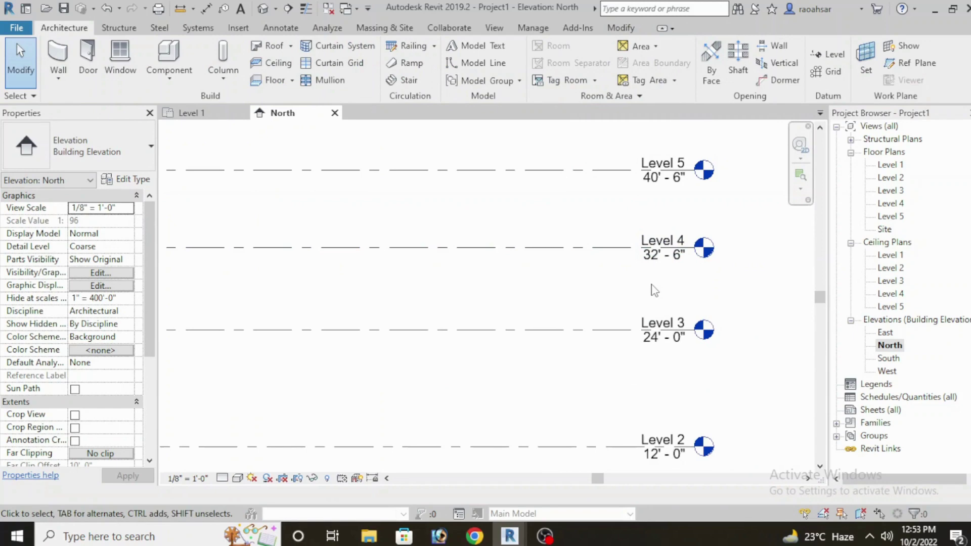
Change Level 4's elevation to 26'-0".
left_click(653, 266)
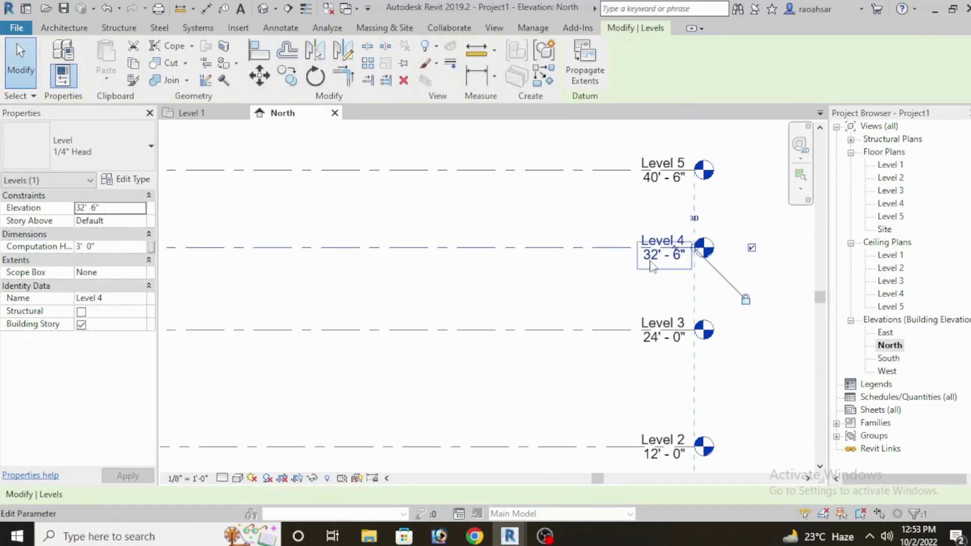
left_click(651, 266)
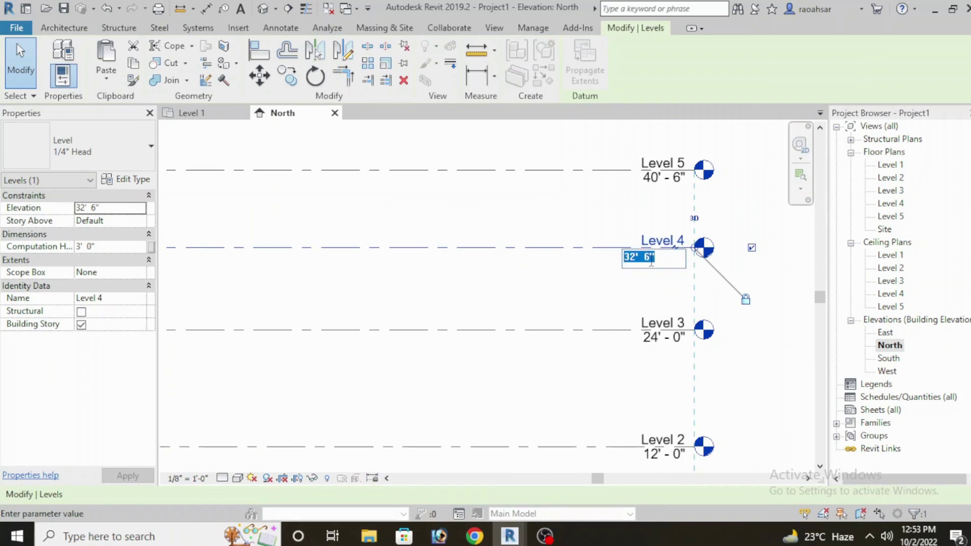
type("26")
key("Return")
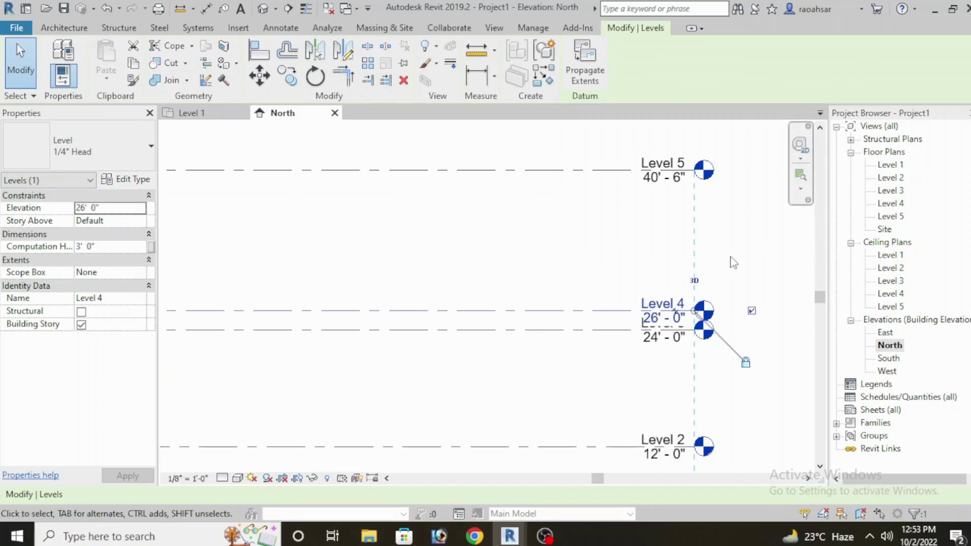
left_click(700, 275)
middle_click_drag(713, 274, 698, 284)
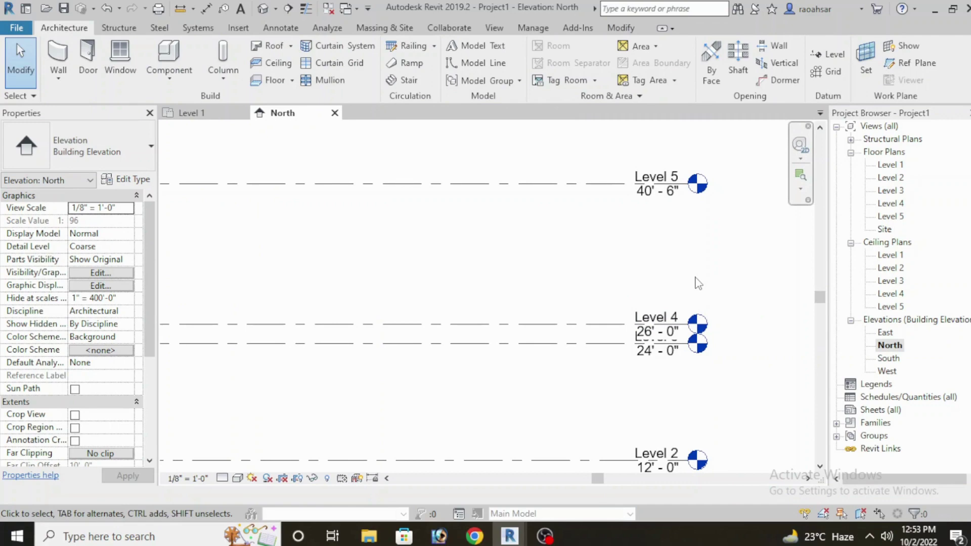
mouse_move(714, 294)
middle_mouse_down()
mouse_move(709, 305)
mouse_move(709, 286)
middle_mouse_up()
scroll(718, 283, "up", 2)
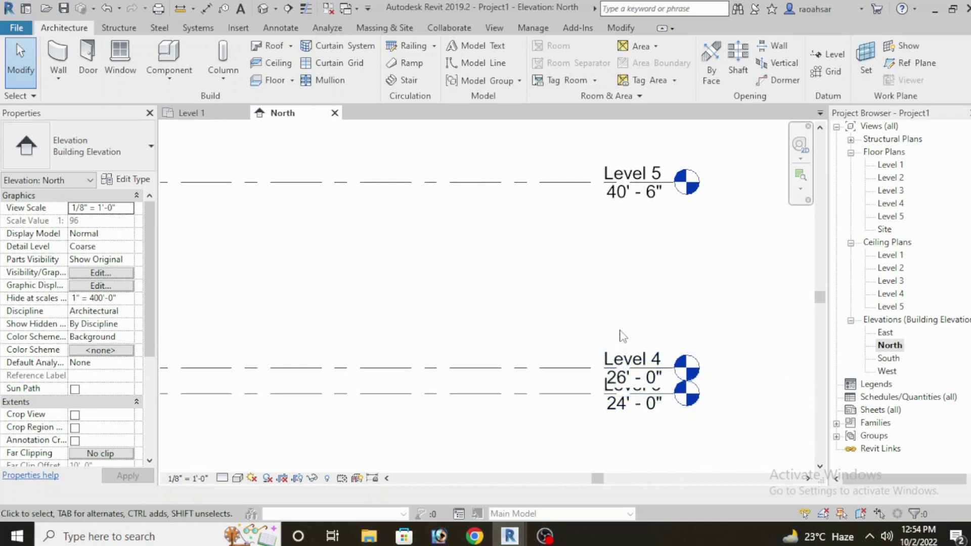
Change Level 5's elevation to 28'-0".
left_click(627, 192)
type("28'")
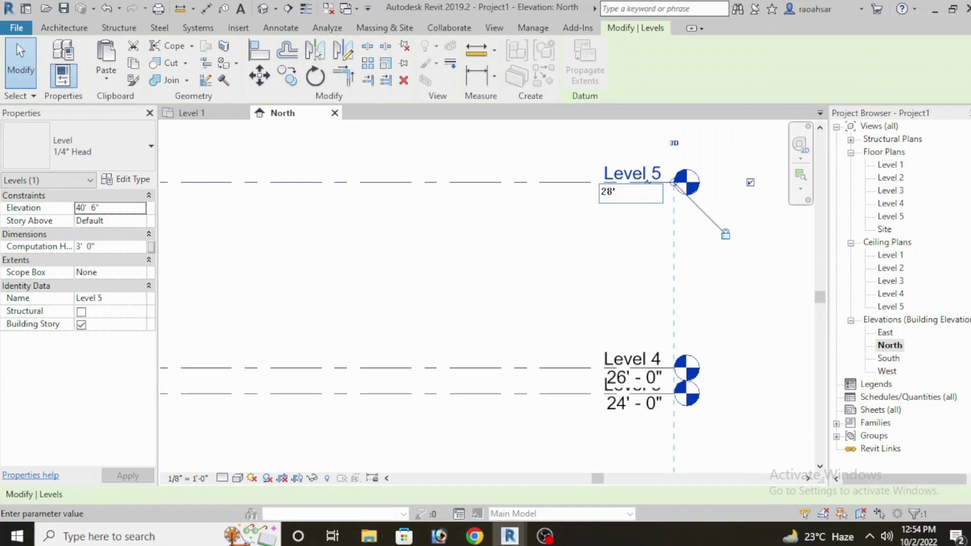
key("Return")
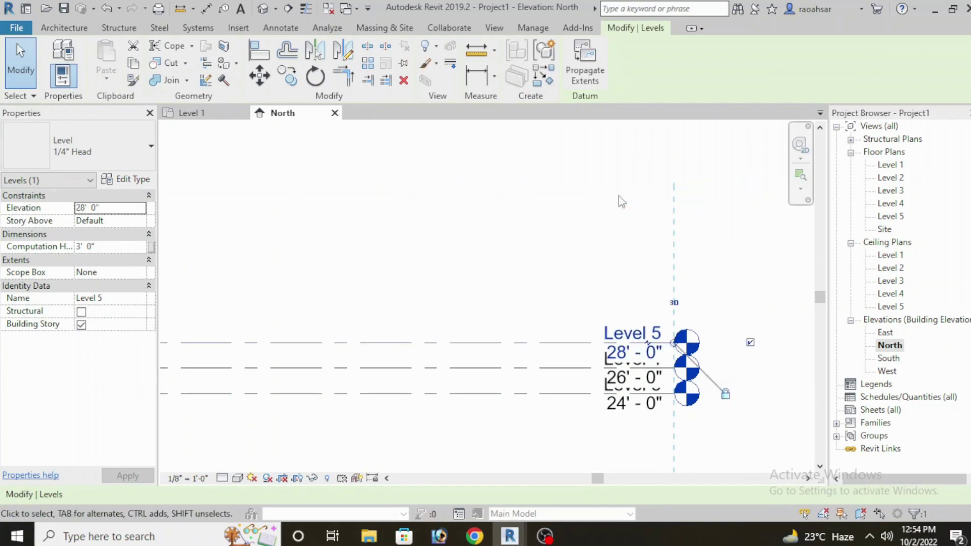
left_click(645, 286)
scroll(645, 286, "down", 1)
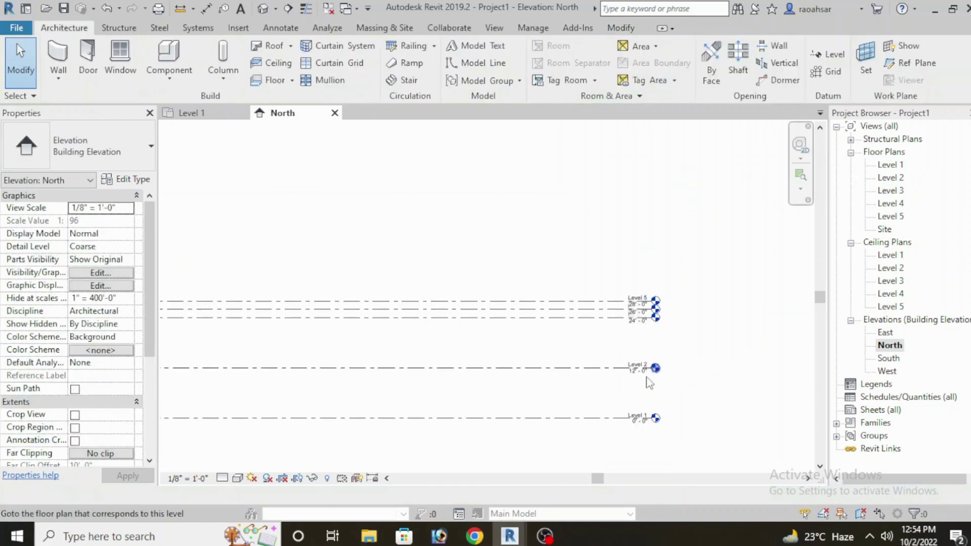
scroll(644, 399, "down", 1)
middle_click_drag(772, 319, 683, 311)
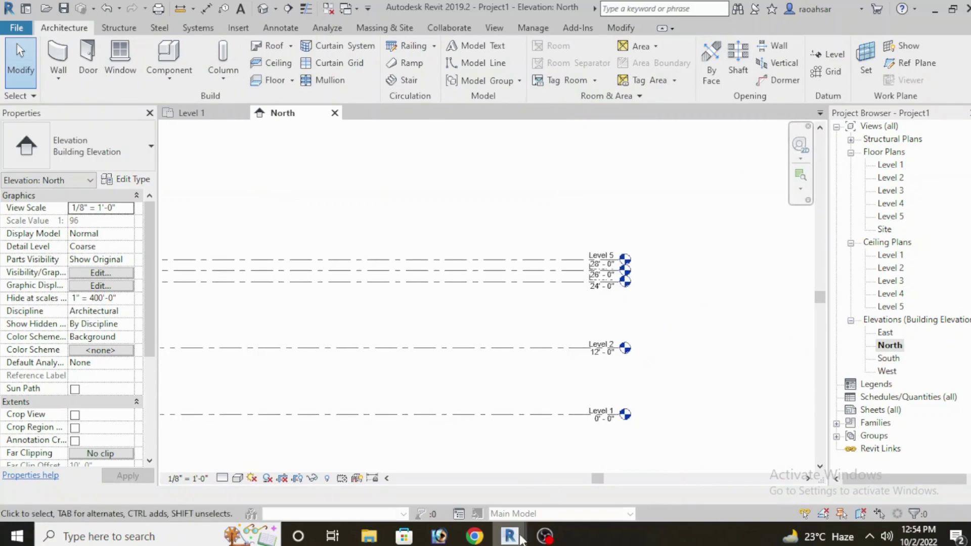
mouse_move(475, 536)
left_click(457, 488)
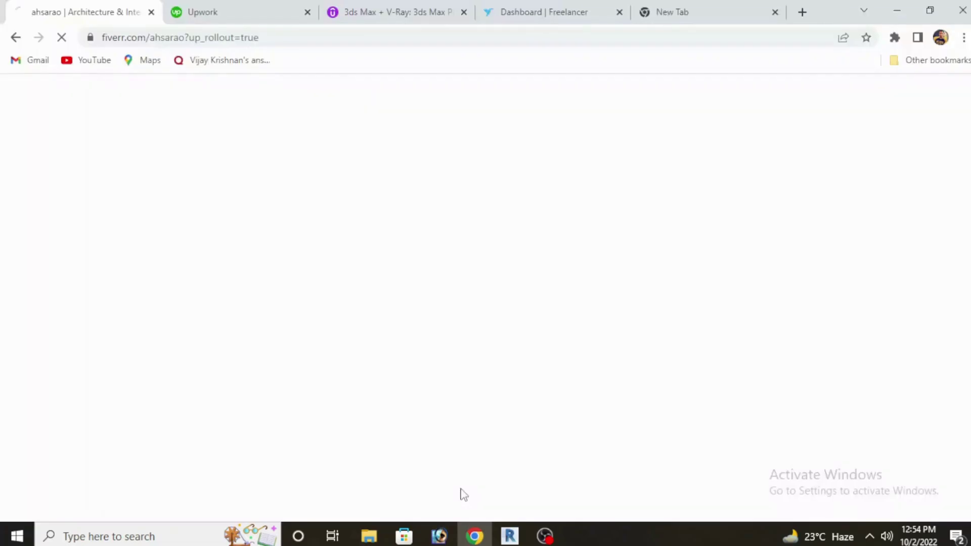
left_click(511, 536)
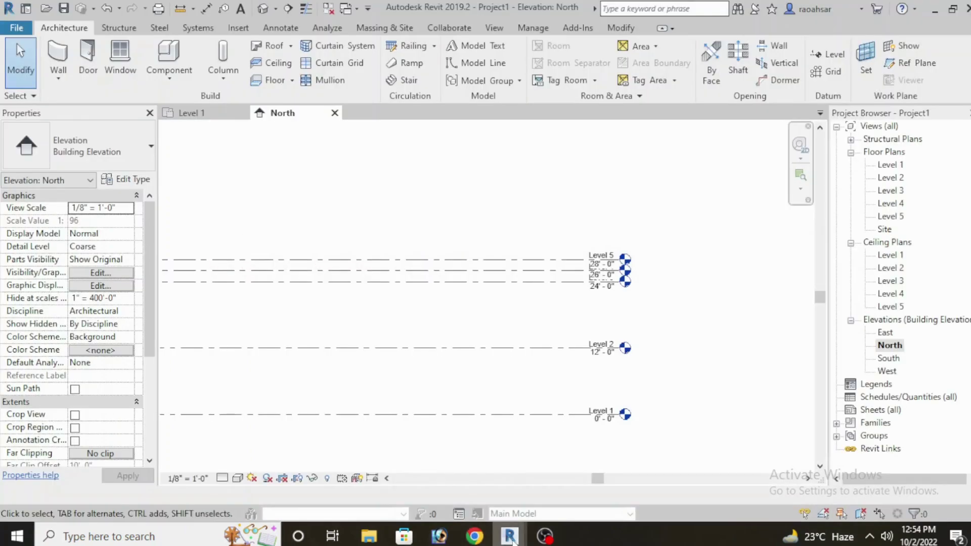
Switch to project 1111, open its Level 1 plan, then view the house in 3D.
left_click(474, 496)
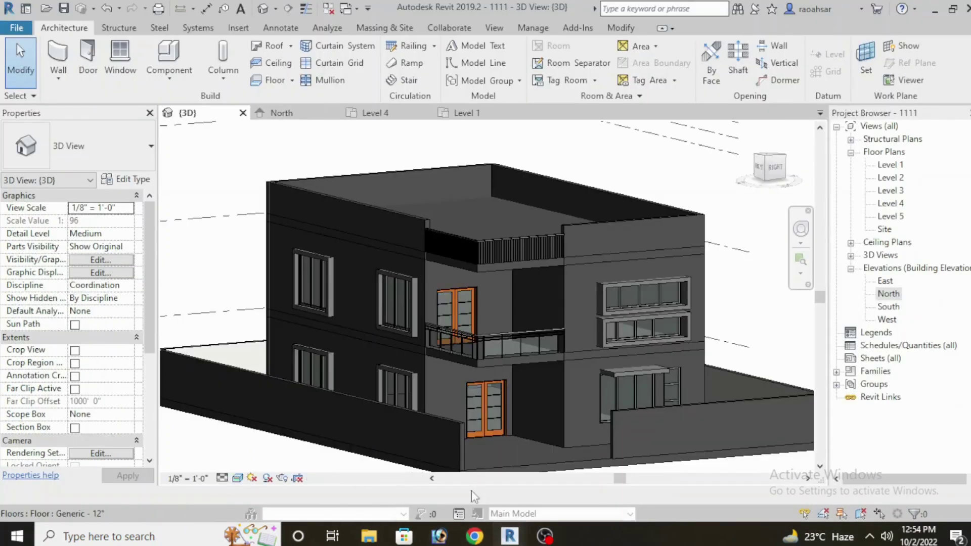
double_click(893, 166)
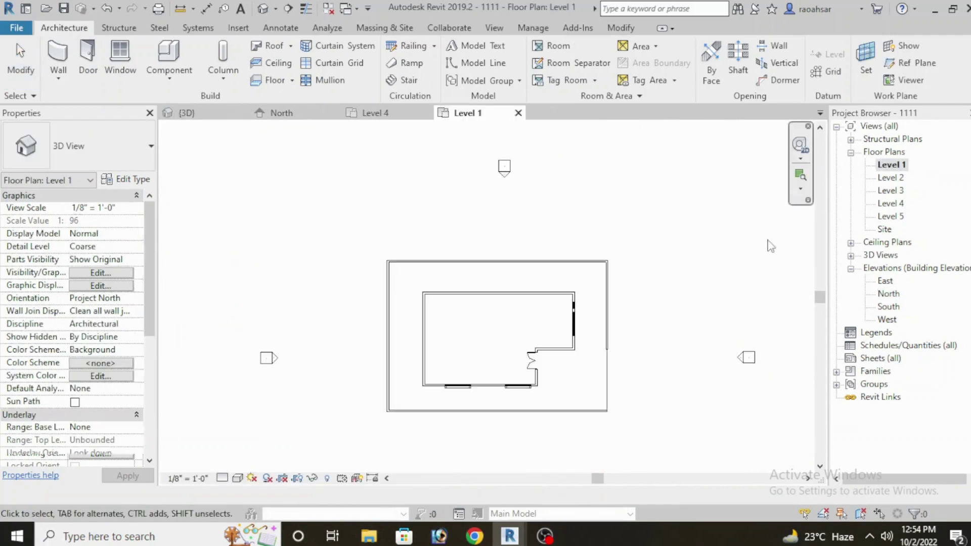
scroll(499, 347, "up", 2)
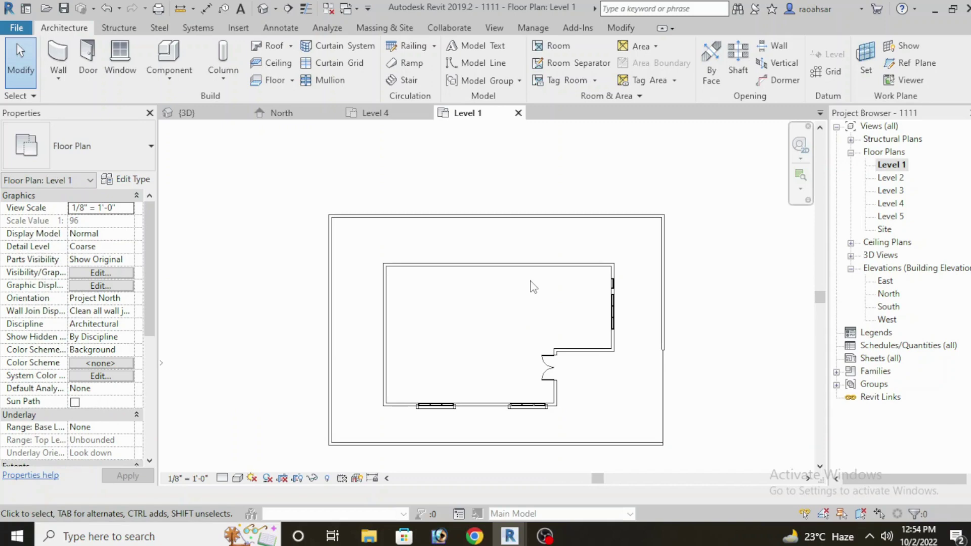
left_click(263, 9)
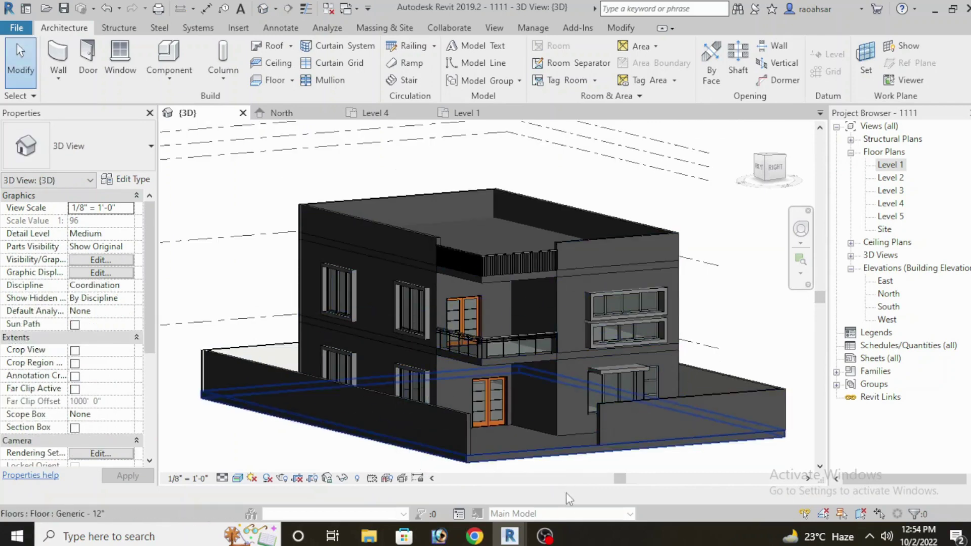
mouse_move(509, 536)
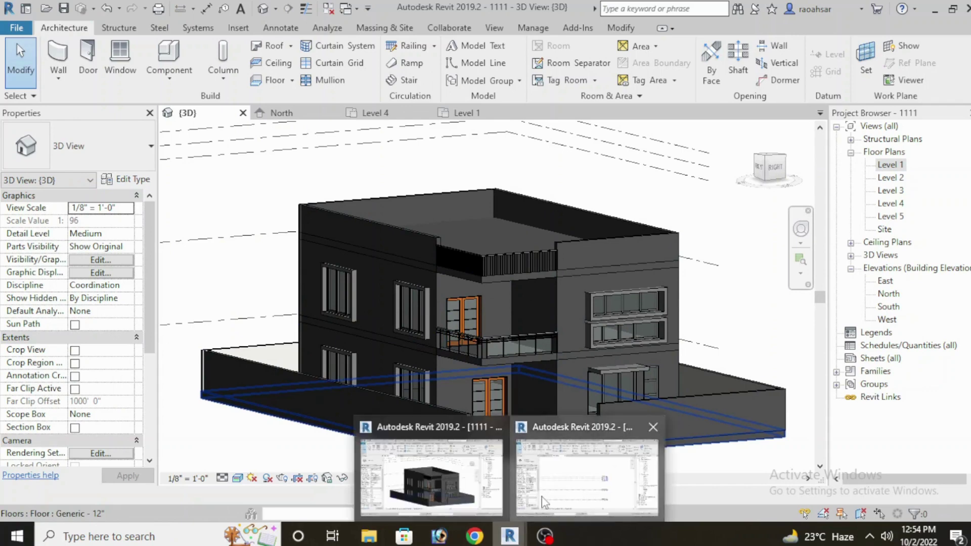
Return to Project1's Level 1 floor plan and start placing Wall: Architectural walls.
left_click(592, 462)
middle_click_drag(563, 385, 633, 350)
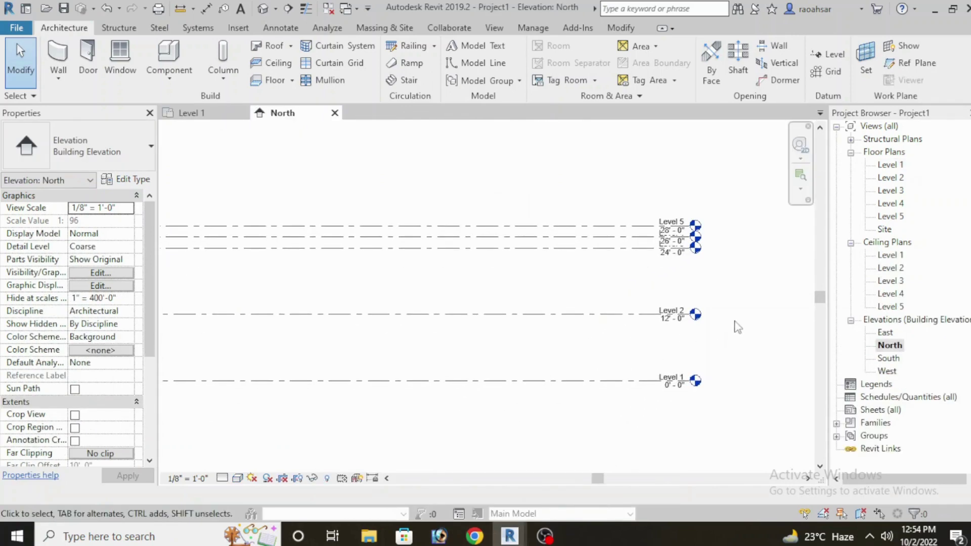
double_click(891, 165)
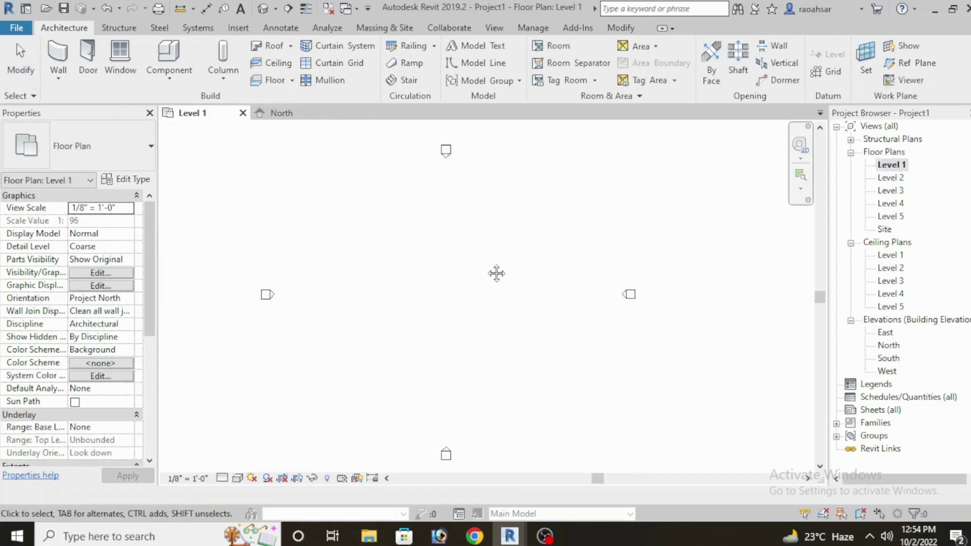
mouse_move(496, 273)
middle_mouse_down()
mouse_move(512, 273)
mouse_move(495, 262)
middle_mouse_up()
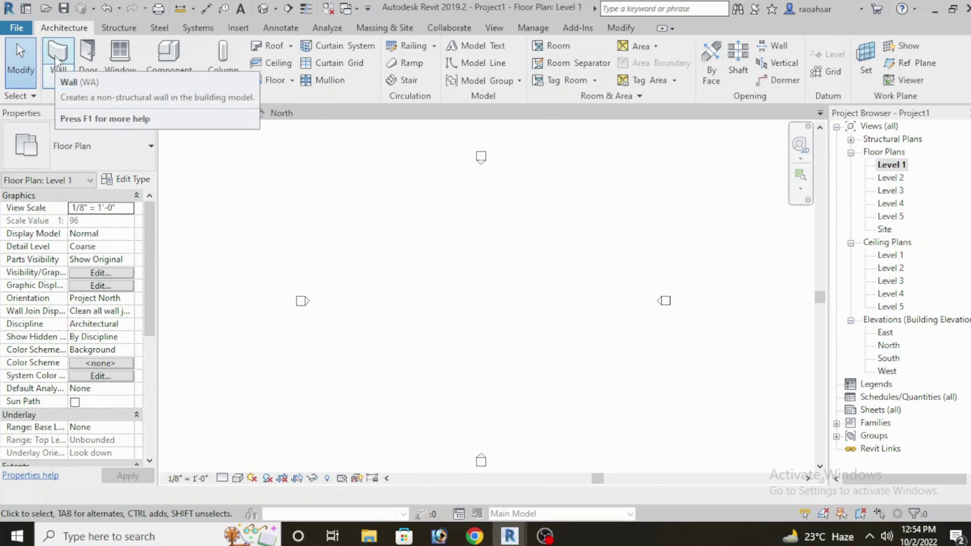
left_click(59, 75)
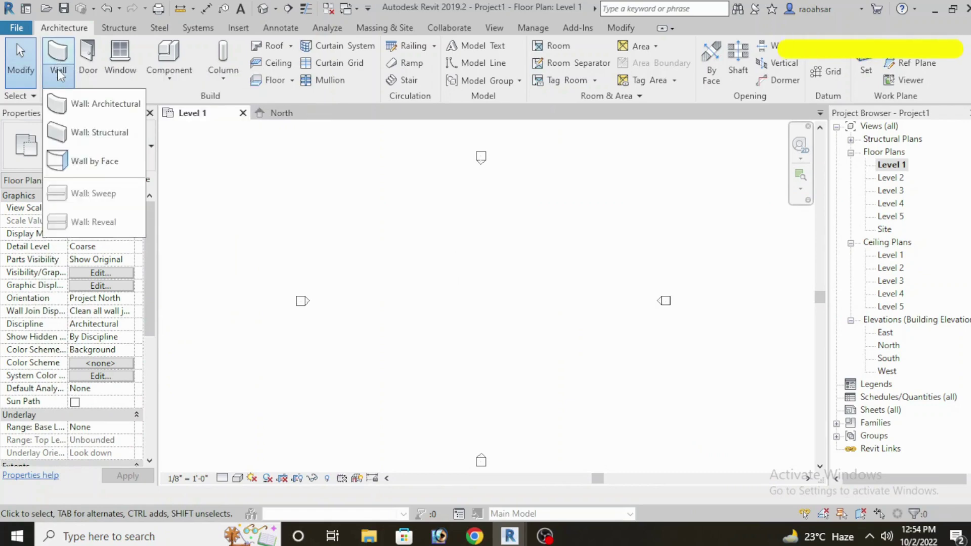
left_click(112, 104)
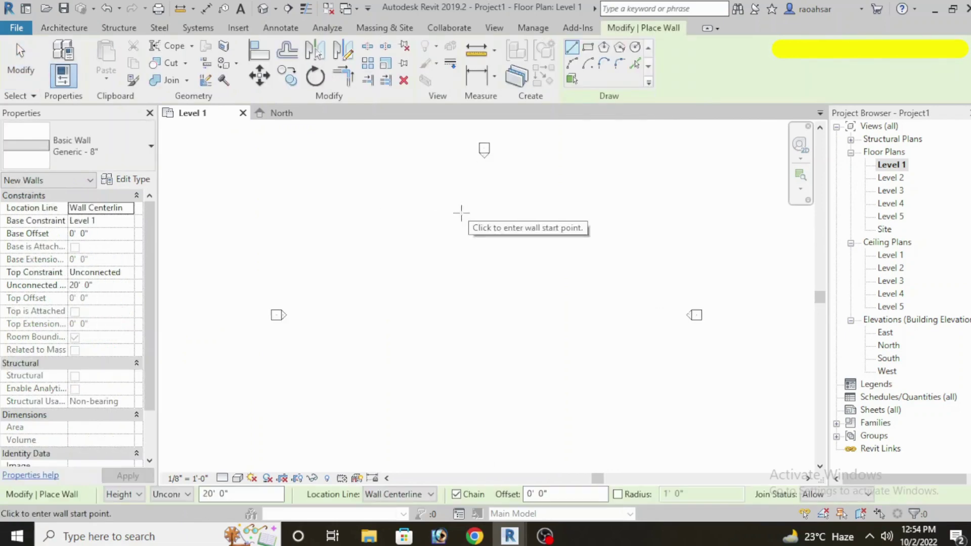
mouse_move(461, 213)
middle_mouse_down()
mouse_move(438, 211)
mouse_move(453, 238)
middle_mouse_up()
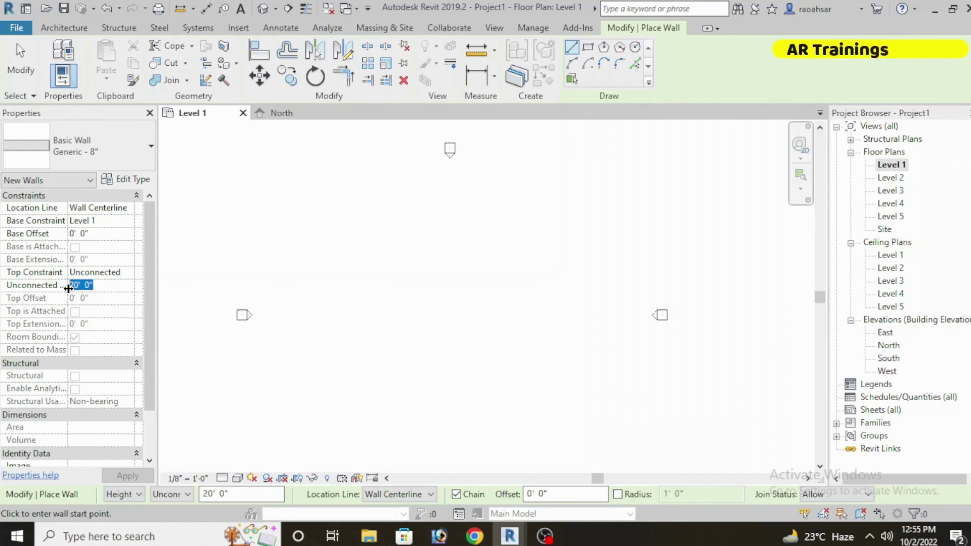
Draw a closed 72' by 52' rectangle of 12'-high Generic 8" walls on Level 1.
type("12")
key("Return")
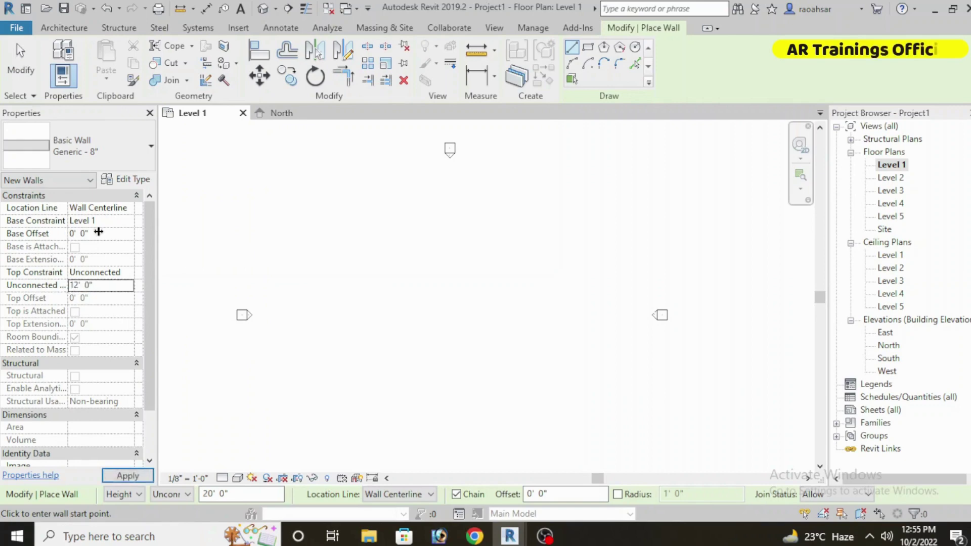
left_click(355, 212)
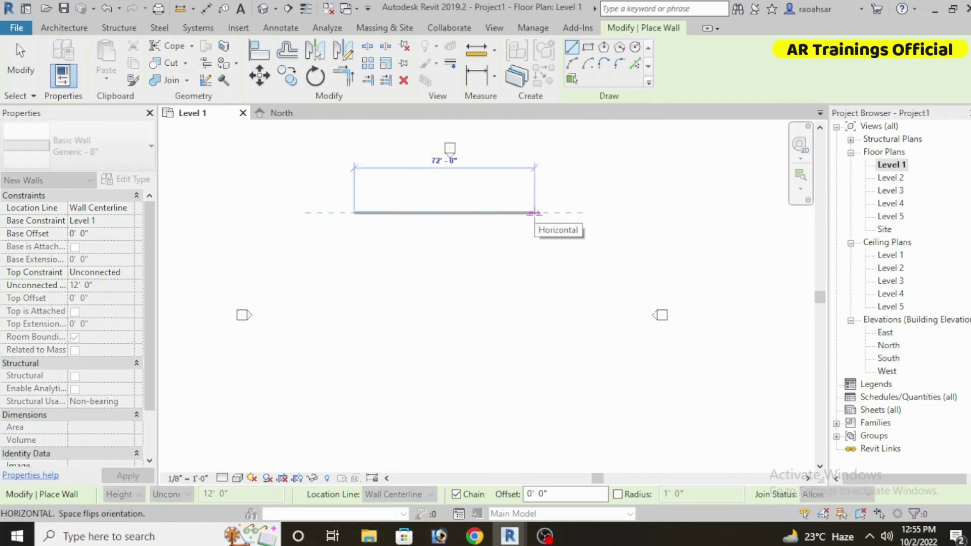
left_click(535, 212)
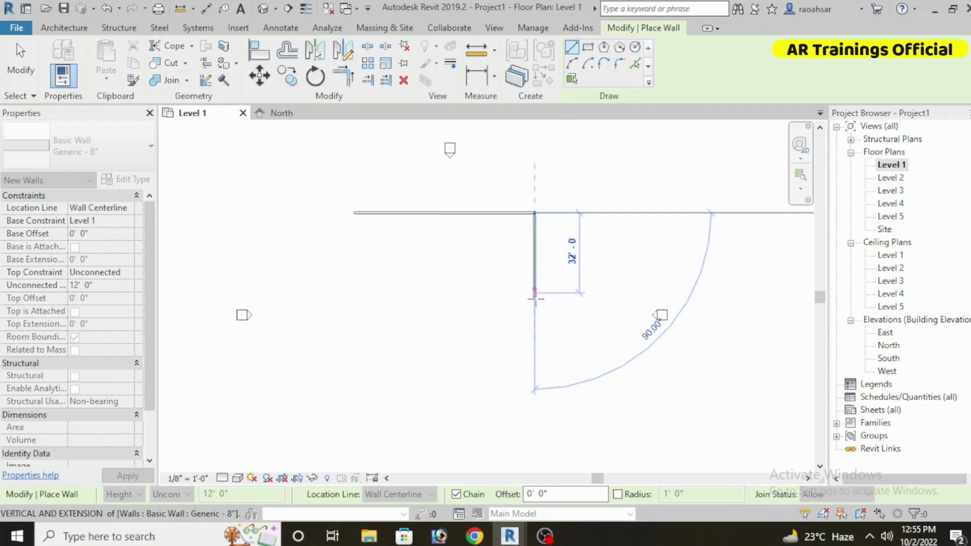
scroll(535, 300, "up", 1)
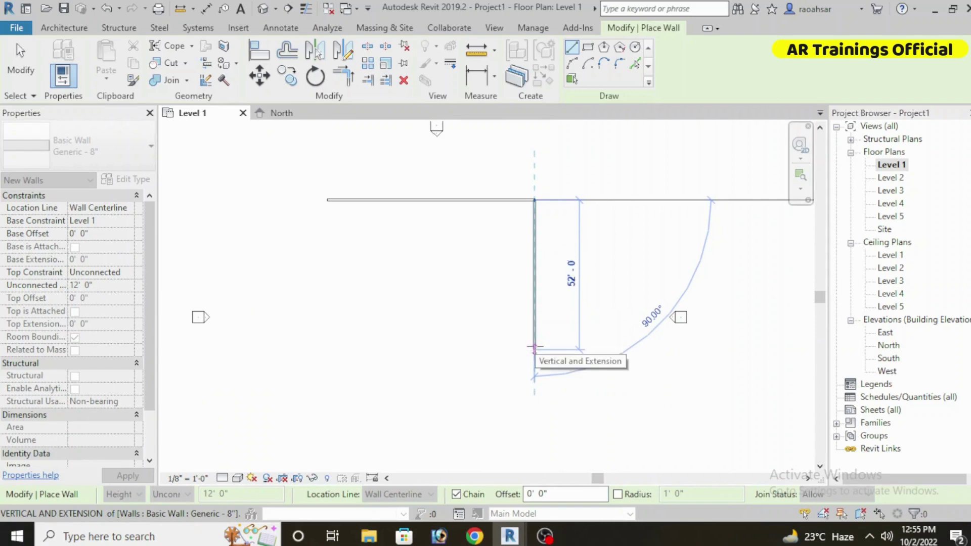
left_click(535, 349)
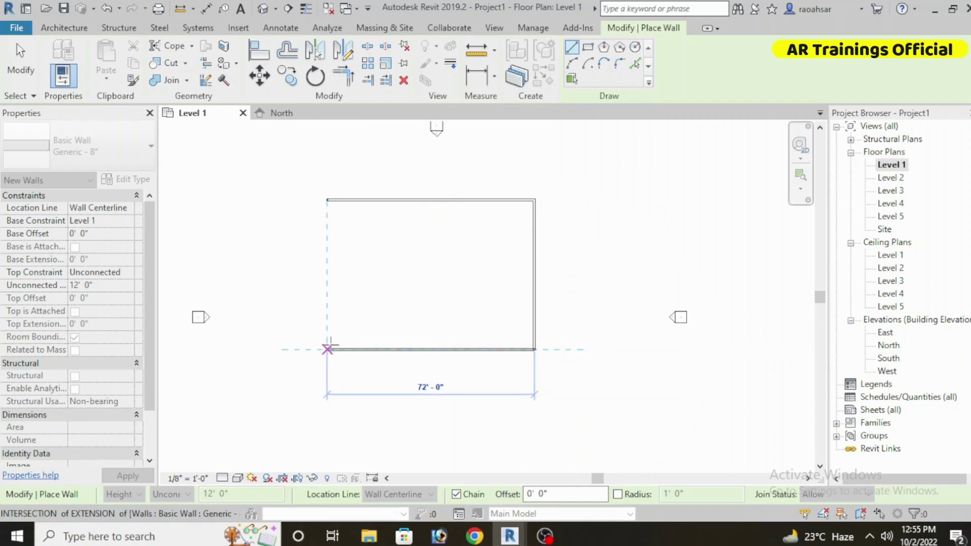
left_click(327, 349)
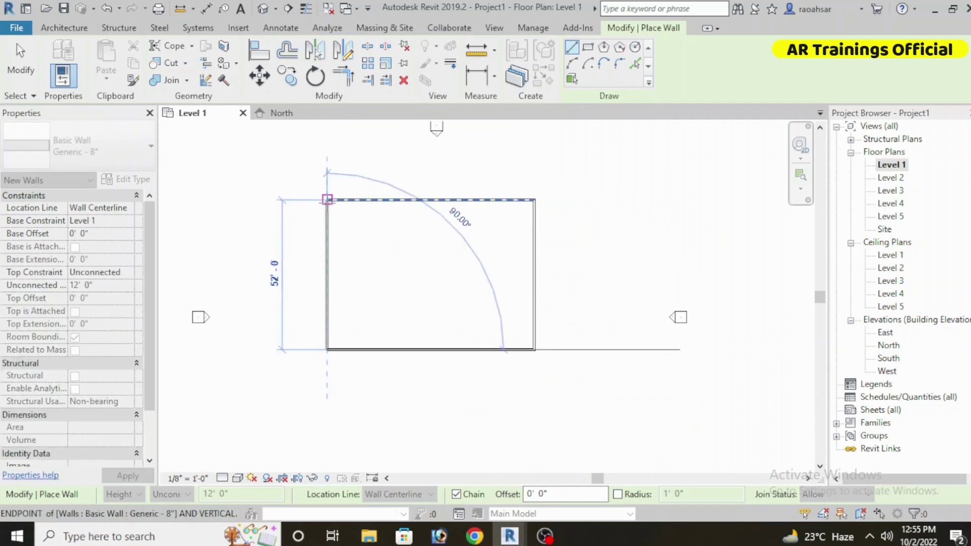
left_click(328, 200)
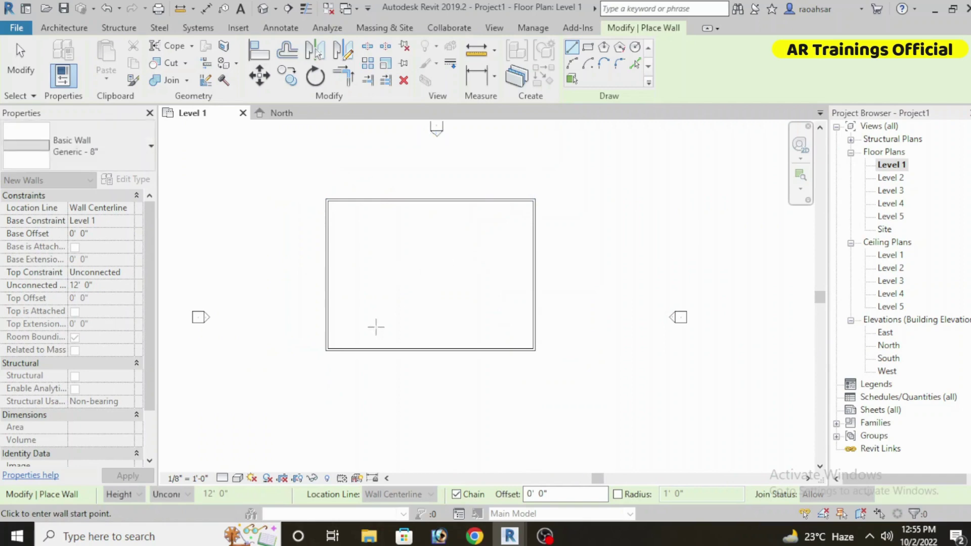
scroll(511, 326, "down", 2)
scroll(510, 275, "up", 4)
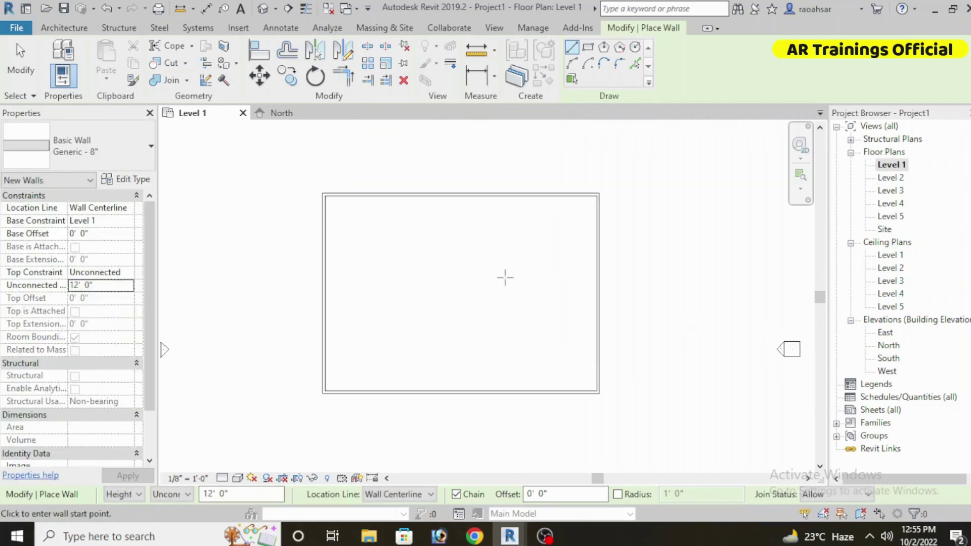
View the walls in Default 3D with Consistent Colors shading, then reopen the Level 1 plan.
left_click(263, 8)
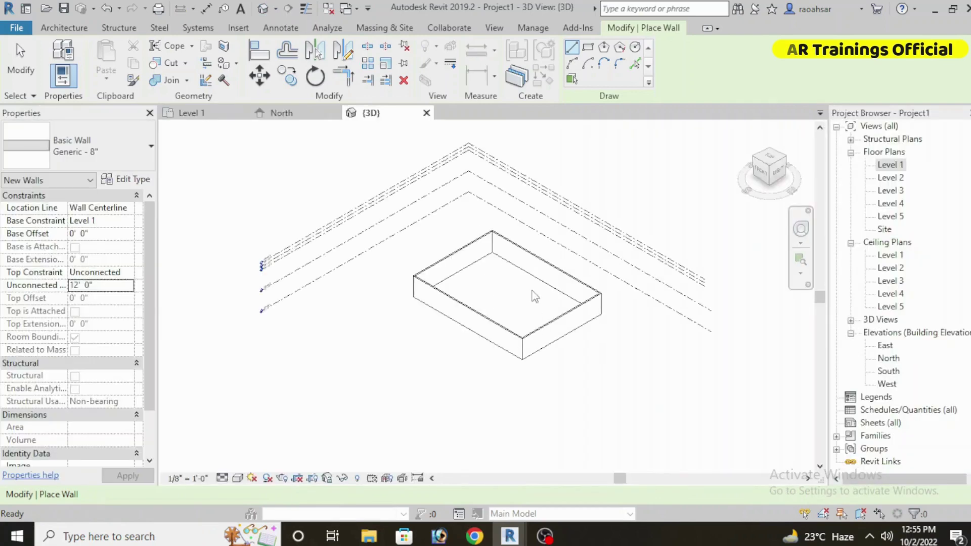
scroll(538, 309, "up", 3)
scroll(537, 301, "up", 3)
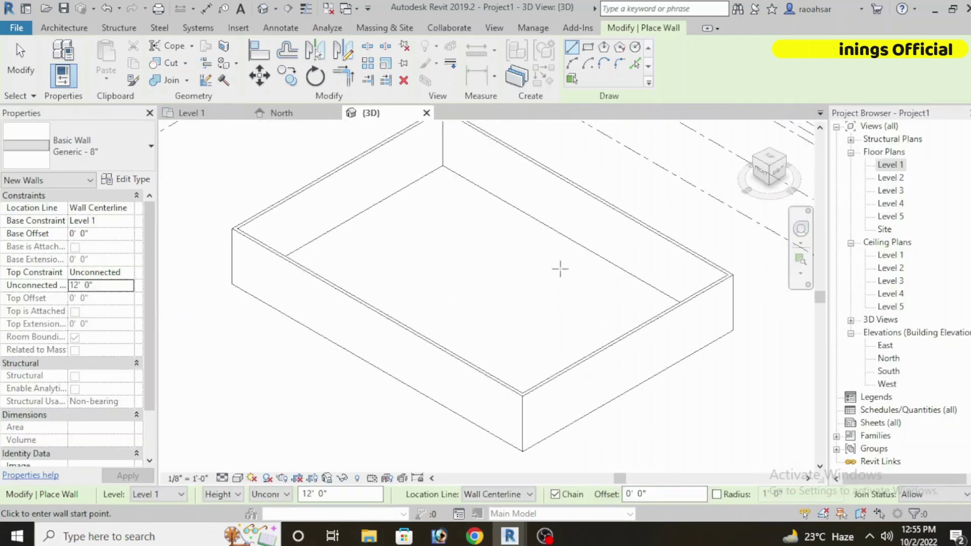
left_click(241, 478)
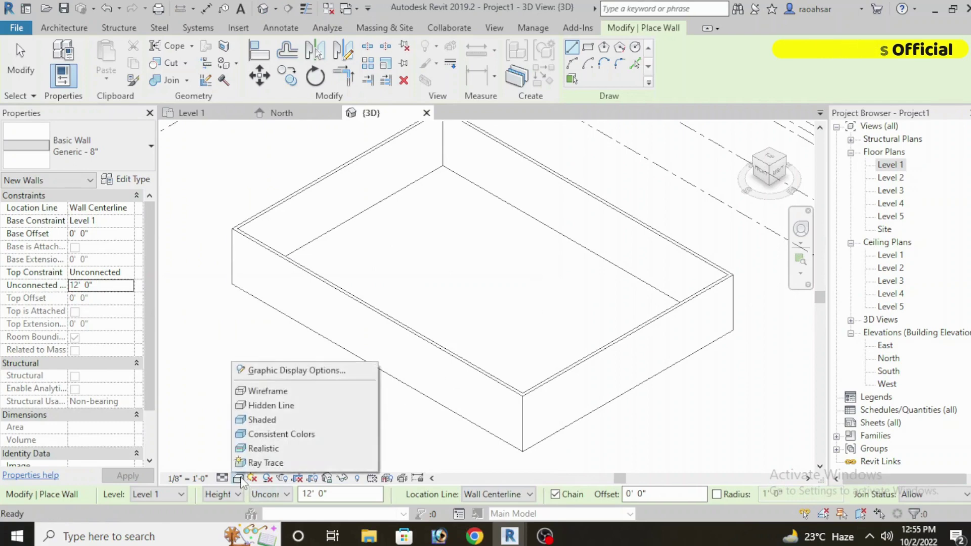
left_click(273, 448)
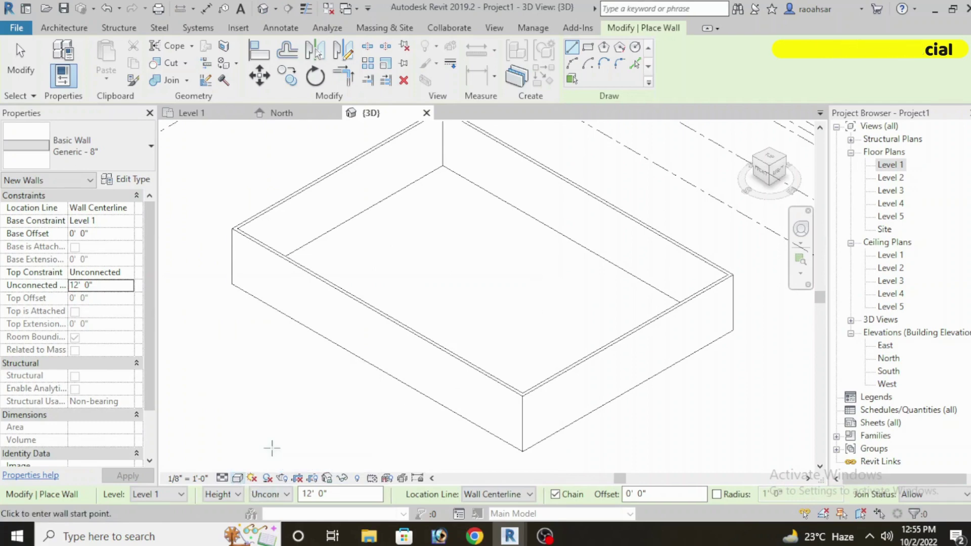
right_click(272, 448)
left_click(236, 478)
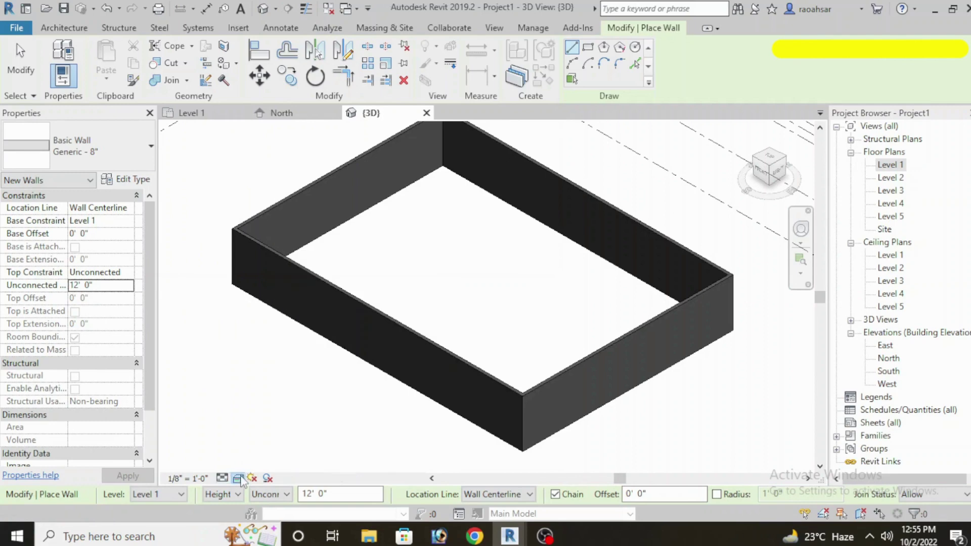
left_click(296, 441)
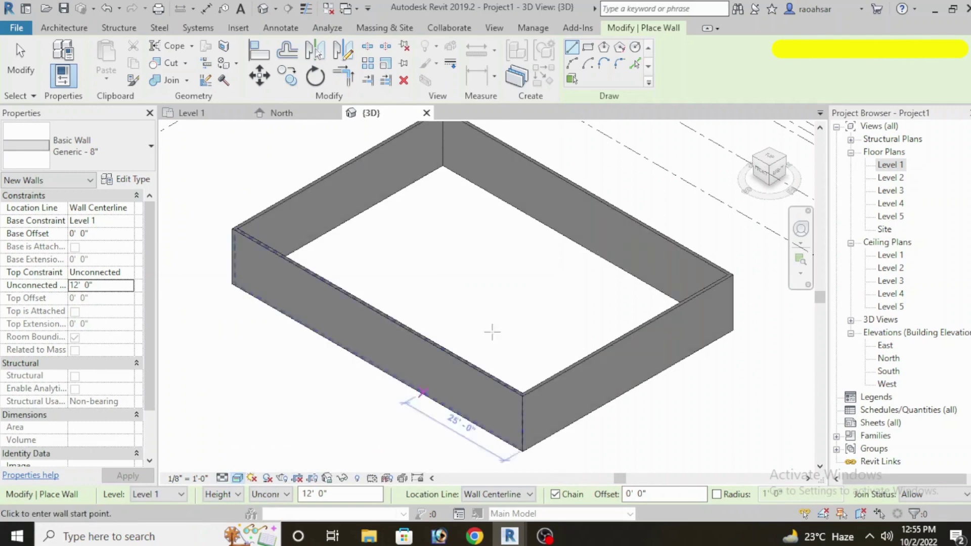
scroll(582, 324, "down", 1)
scroll(552, 334, "down", 1)
scroll(551, 334, "down", 1)
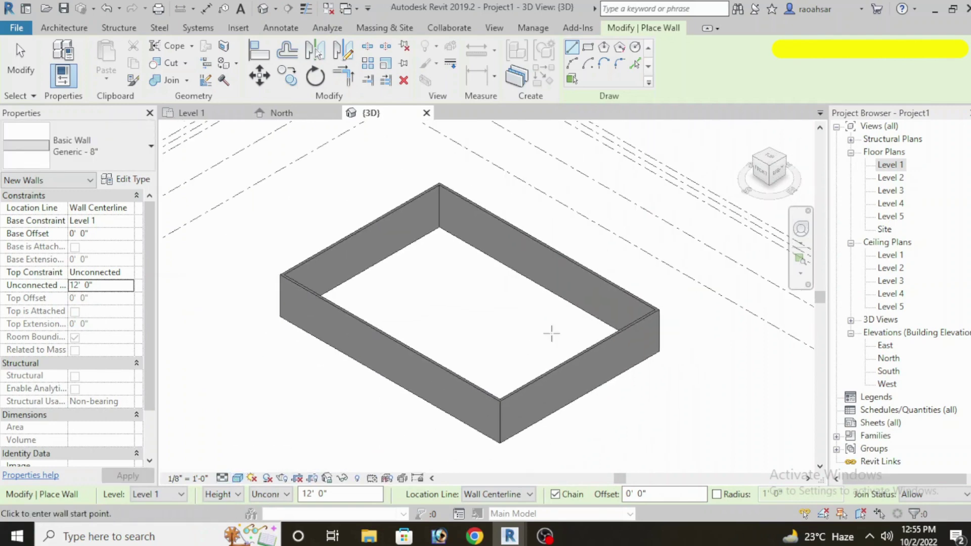
middle_click_drag(614, 342, 615, 333)
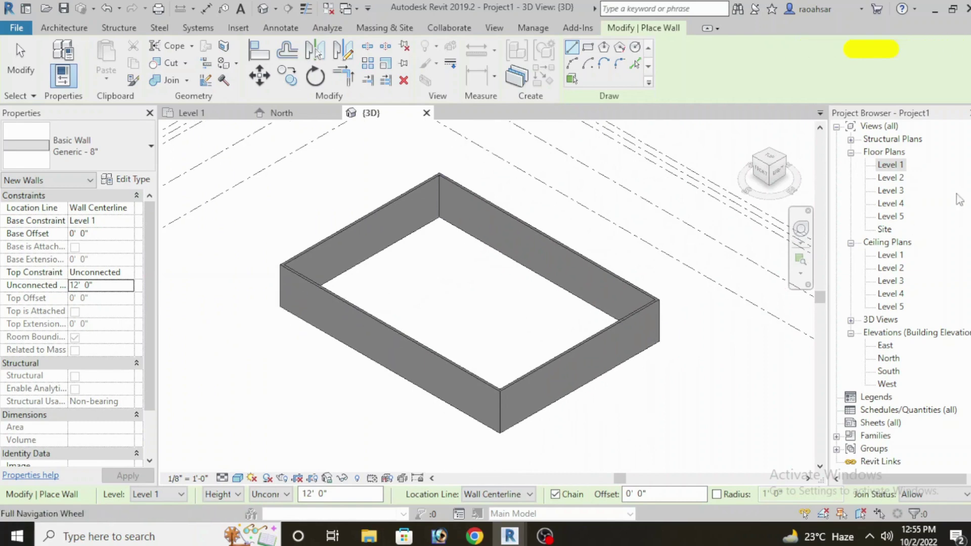
double_click(891, 165)
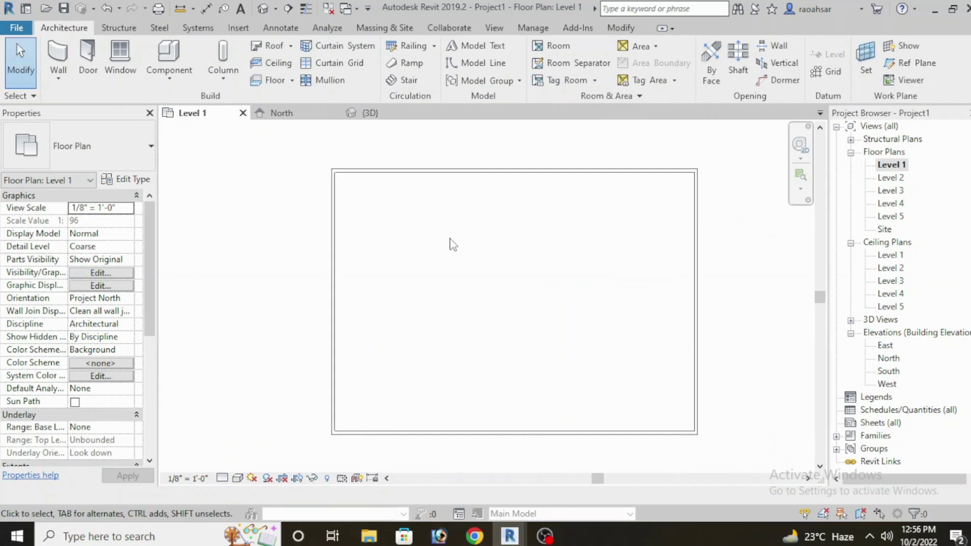
Set the Wall tool's Top Constraint to Up to level: Level 5, making walls 28'-0" tall.
left_click(65, 64)
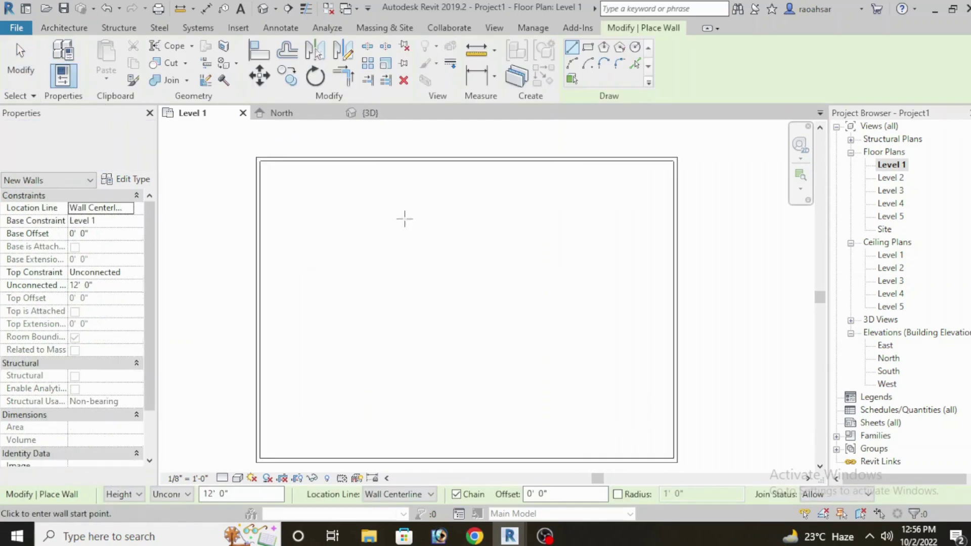
left_click(341, 213)
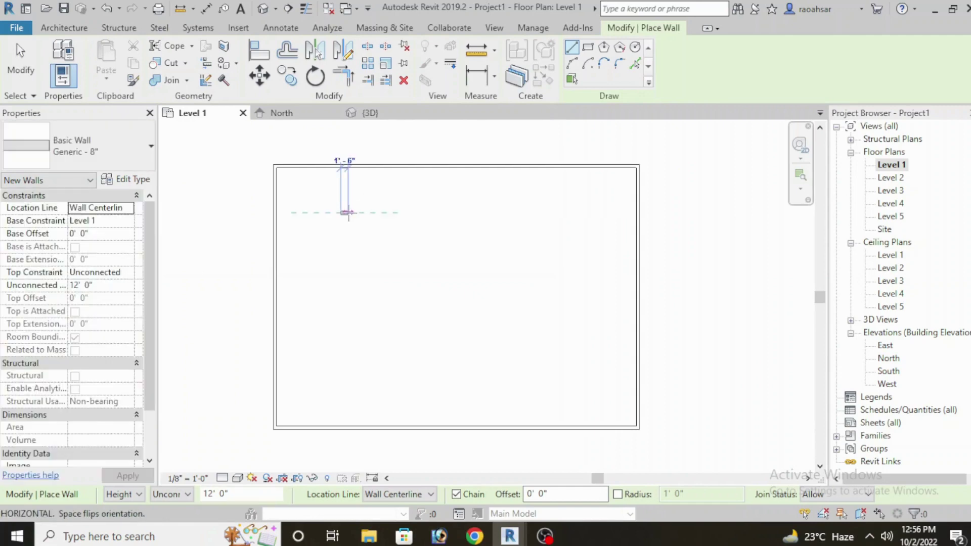
key("Escape")
key("Escape")
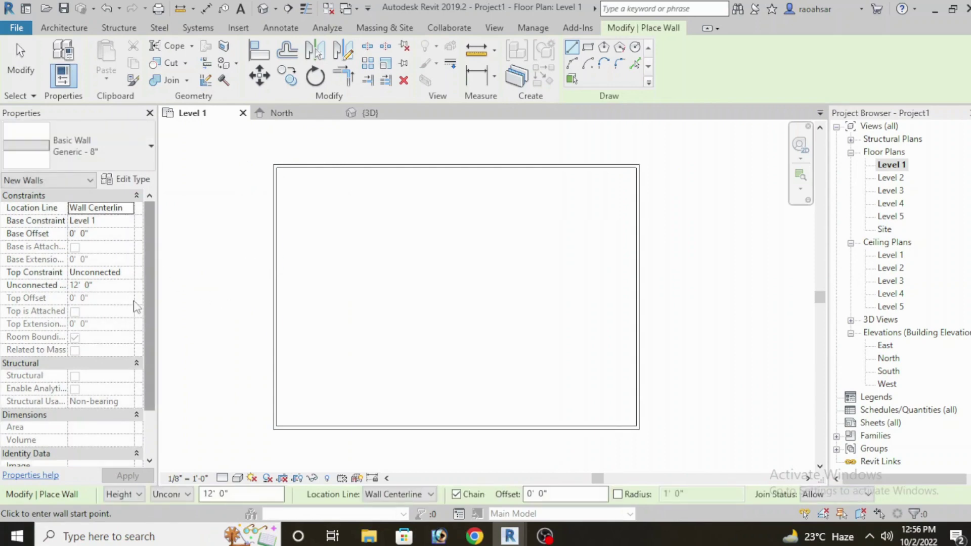
left_click(126, 273)
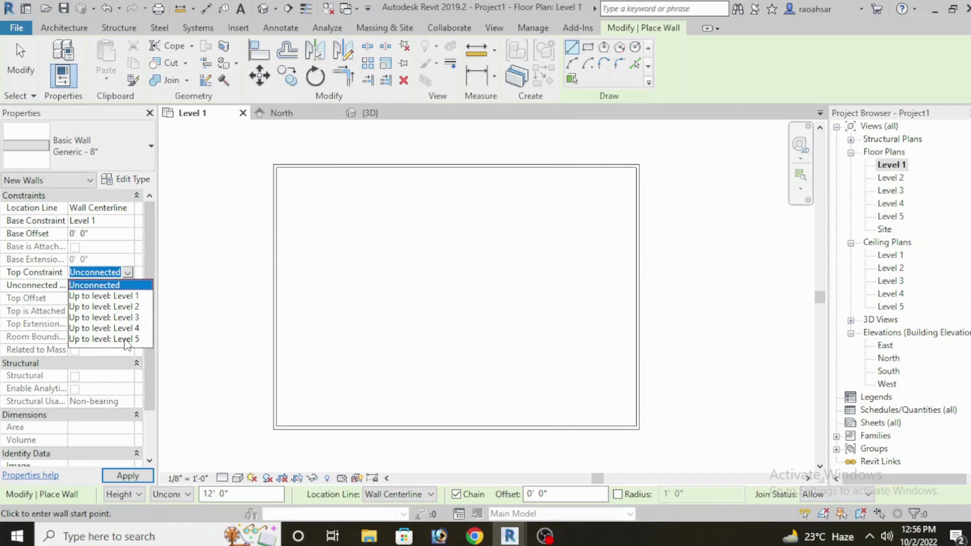
left_click(126, 339)
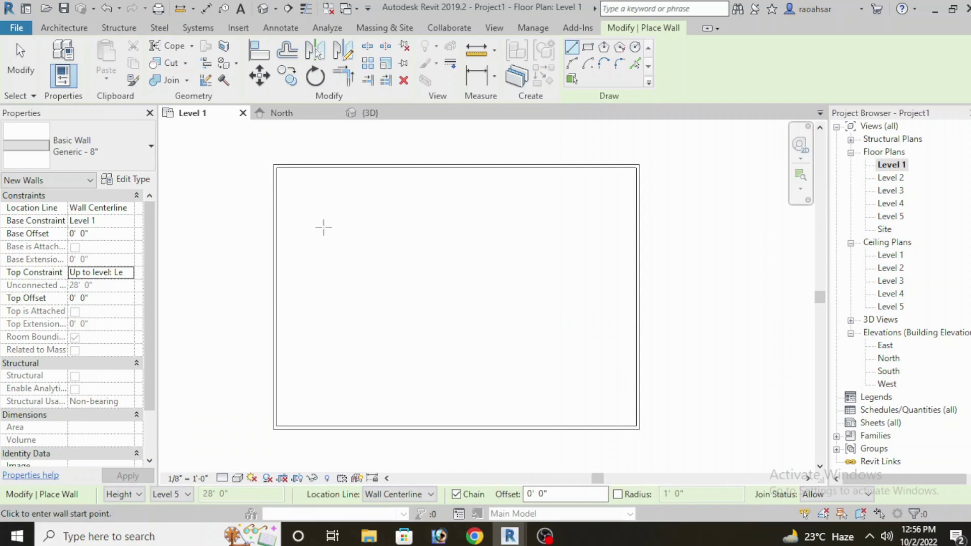
Chain four inner walls into a closed 39'-6"-wide rectangle inside the perimeter walls.
left_click(328, 228)
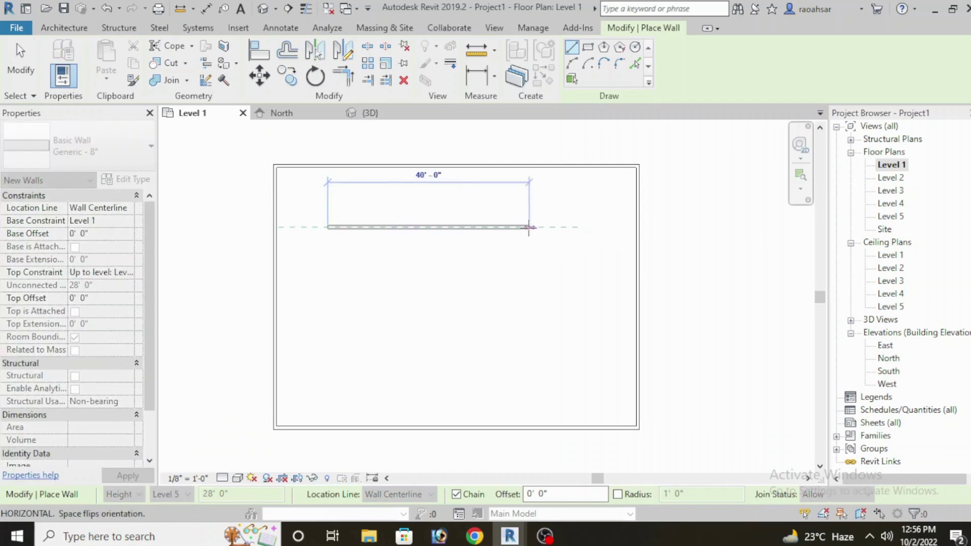
left_click(526, 227)
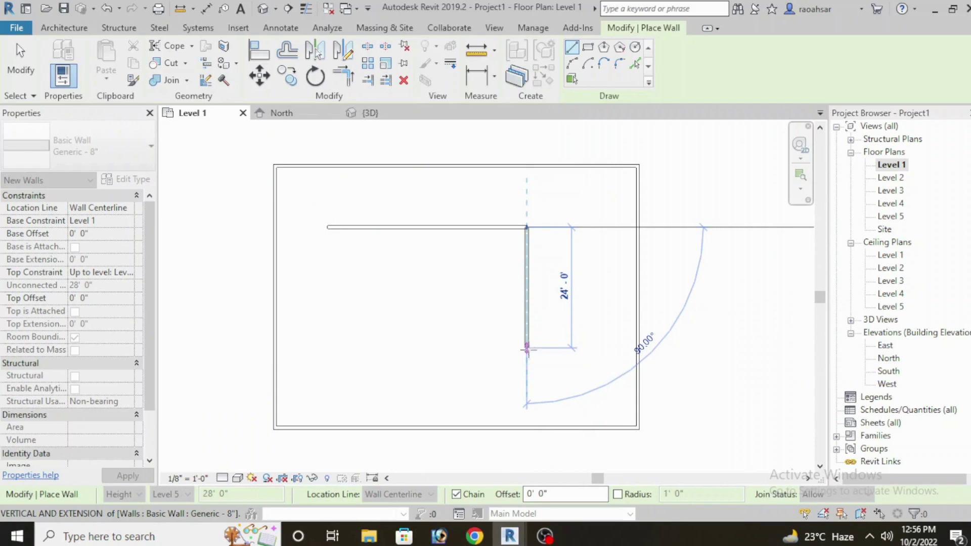
left_click(526, 356)
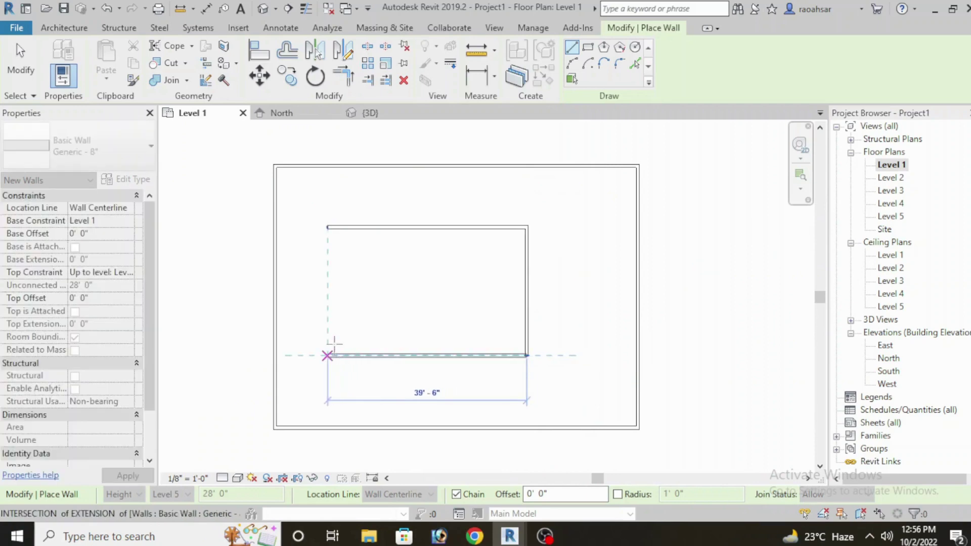
left_click(327, 356)
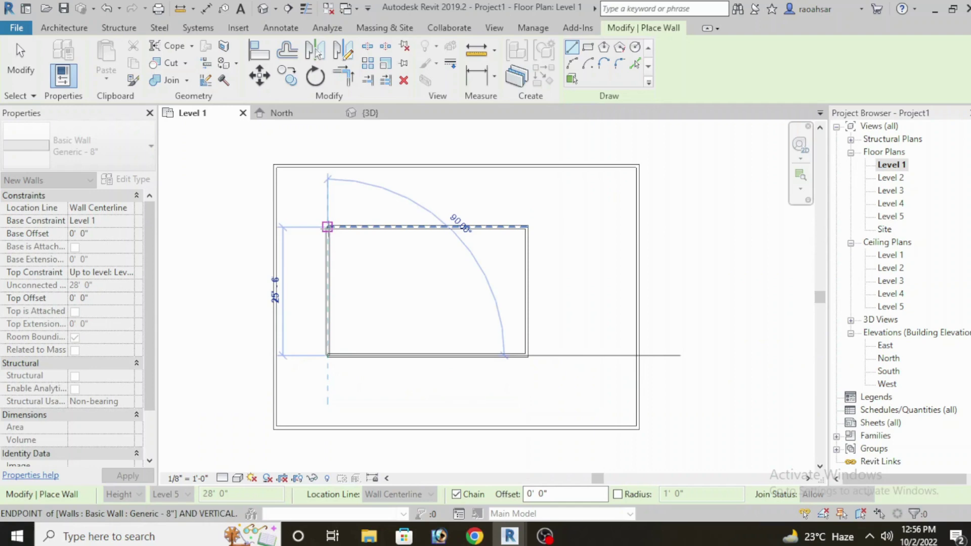
left_click(327, 227)
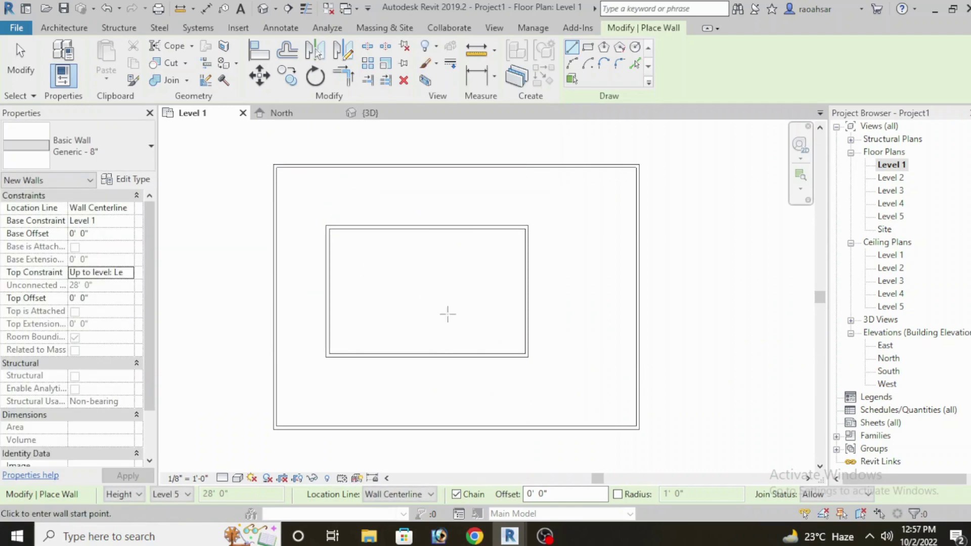
middle_click_drag(448, 314, 498, 325)
scroll(488, 317, "down", 2)
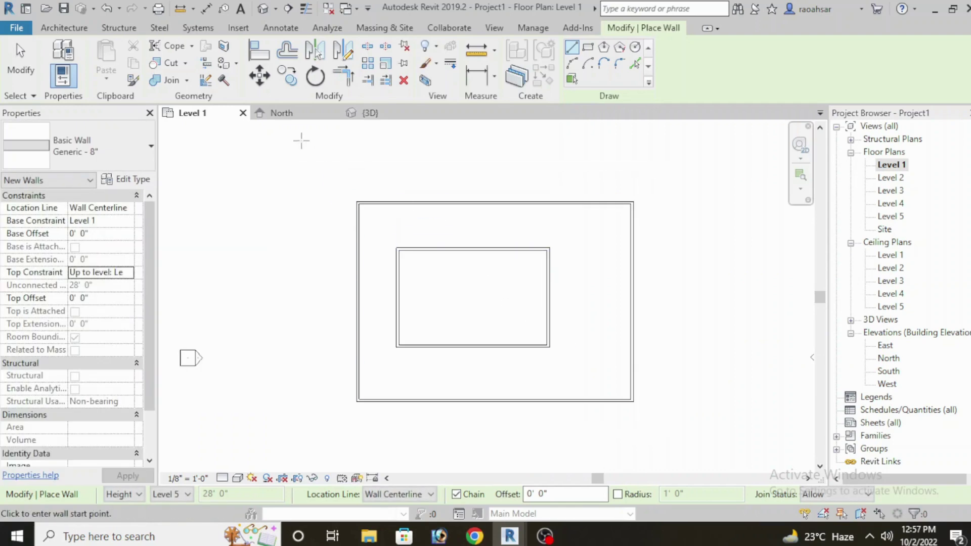
Show the default 3D view in Realistic style and orbit around the tall inner wall block.
left_click(263, 8)
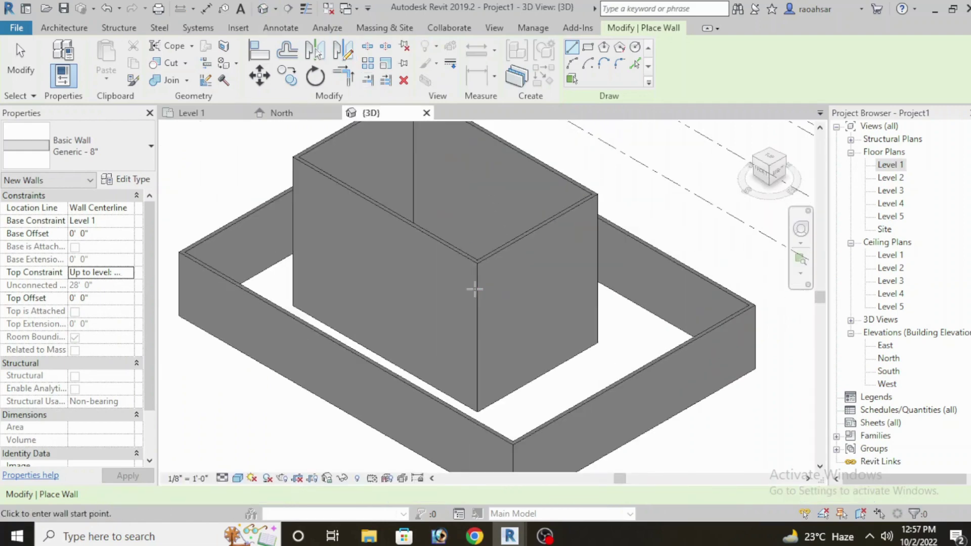
scroll(474, 289, "up", 1)
scroll(475, 289, "down", 2)
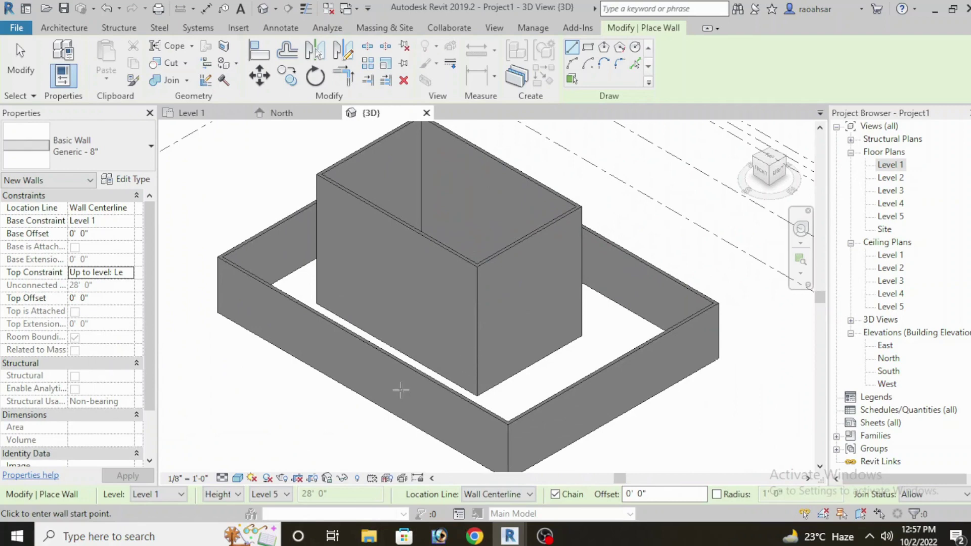
left_click(239, 479)
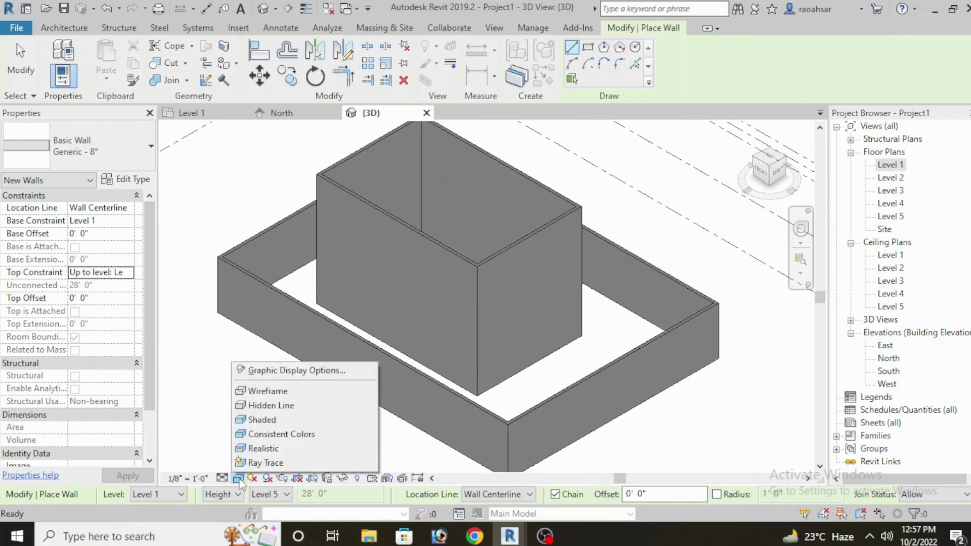
left_click(273, 447)
mouse_move(527, 330)
middle_mouse_down("shift")
mouse_move(557, 336)
mouse_move(580, 379)
mouse_move(542, 347)
mouse_move(559, 411)
mouse_move(585, 365)
mouse_move(559, 387)
mouse_move(485, 347)
mouse_move(499, 340)
mouse_move(490, 338)
mouse_move(518, 338)
mouse_move(531, 319)
mouse_move(531, 397)
mouse_move(501, 286)
middle_mouse_up("shift")
scroll(517, 338, "up", 2)
scroll(530, 298, "down", 2)
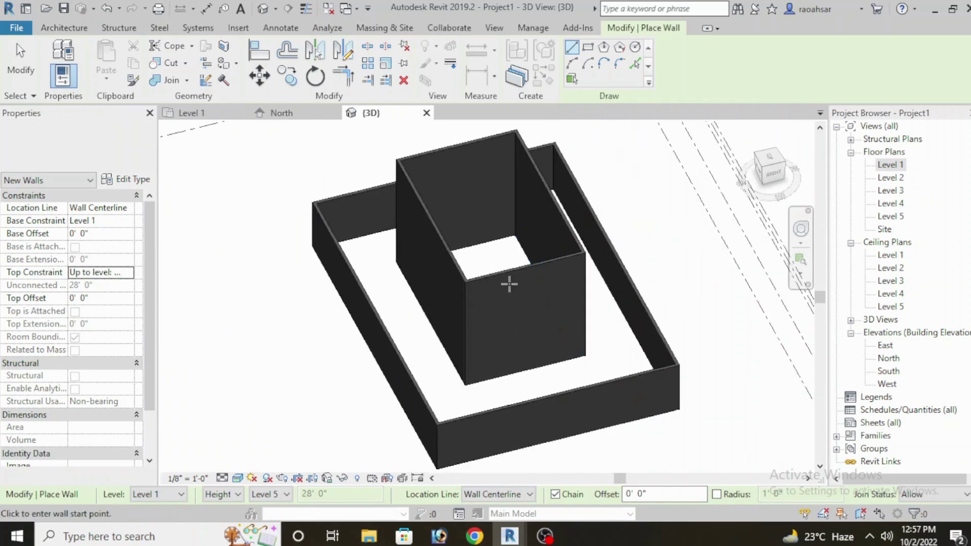
End wall placement and return to the Level 1 floor plan.
key("Escape")
key("Escape")
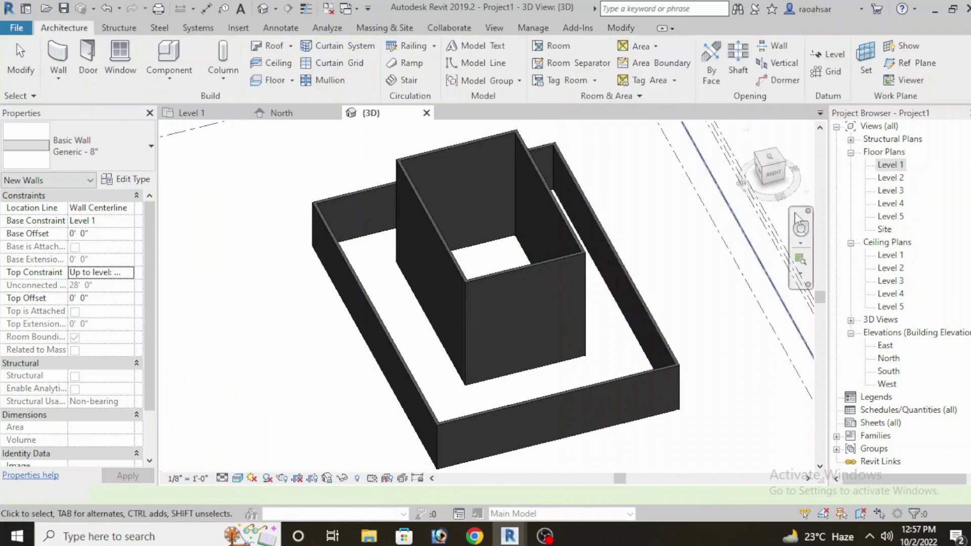
middle_click_drag(639, 261, 631, 268)
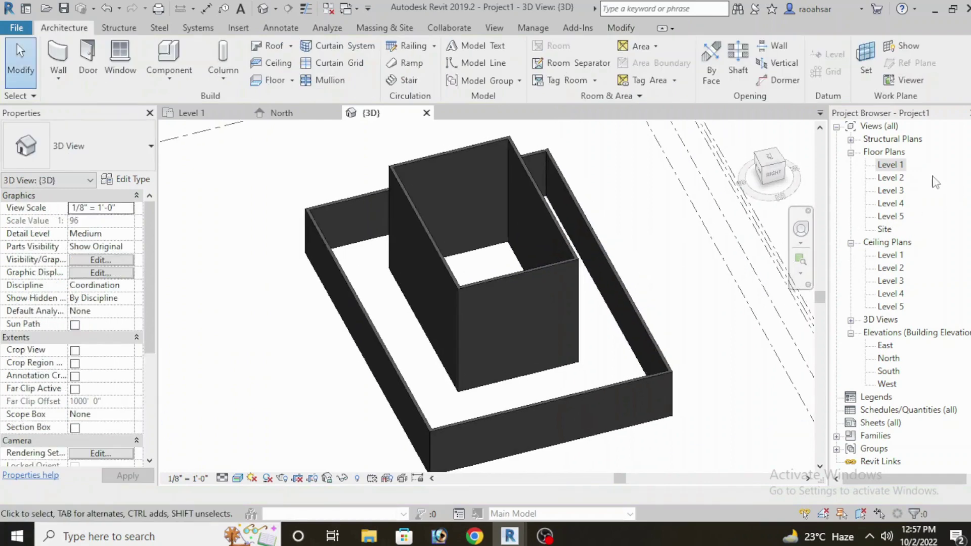
double_click(889, 166)
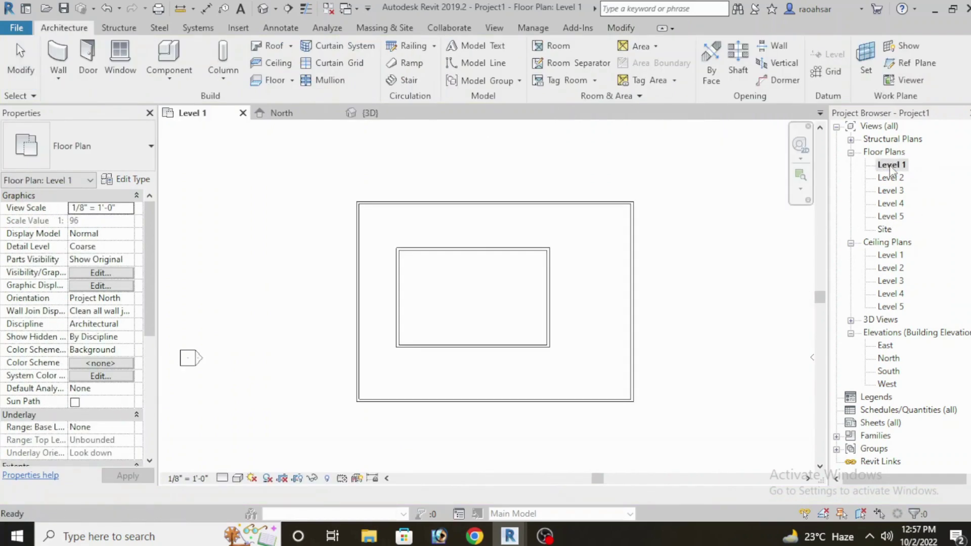
Window-select the four inner block walls on the Level 1 plan.
scroll(475, 284, "up", 2)
middle_click_drag(475, 283, 438, 242)
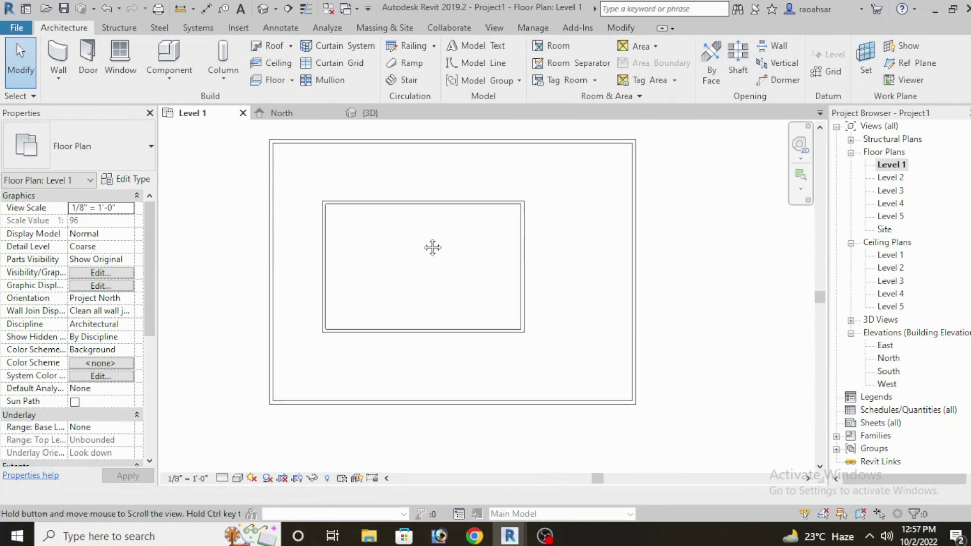
scroll(438, 242, "down", 2)
scroll(460, 256, "up", 2)
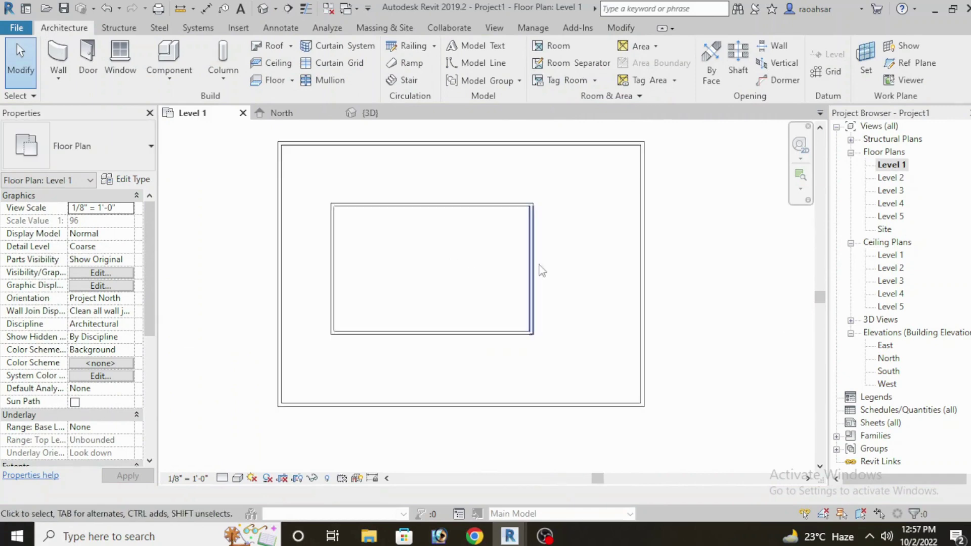
mouse_move(572, 264)
left_mouse_down()
mouse_move(354, 180)
mouse_move(312, 175)
left_mouse_up()
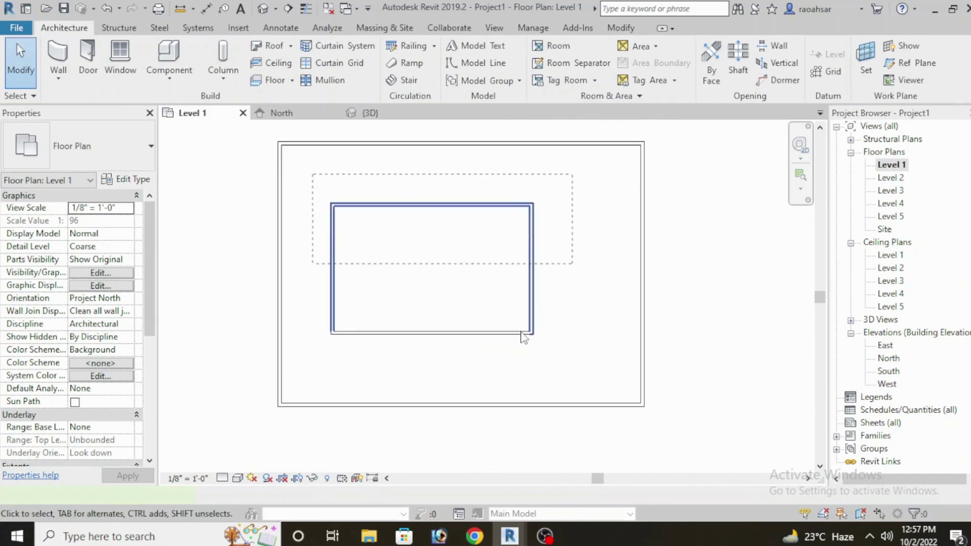
left_click(589, 370)
left_click_drag(595, 369, 319, 185)
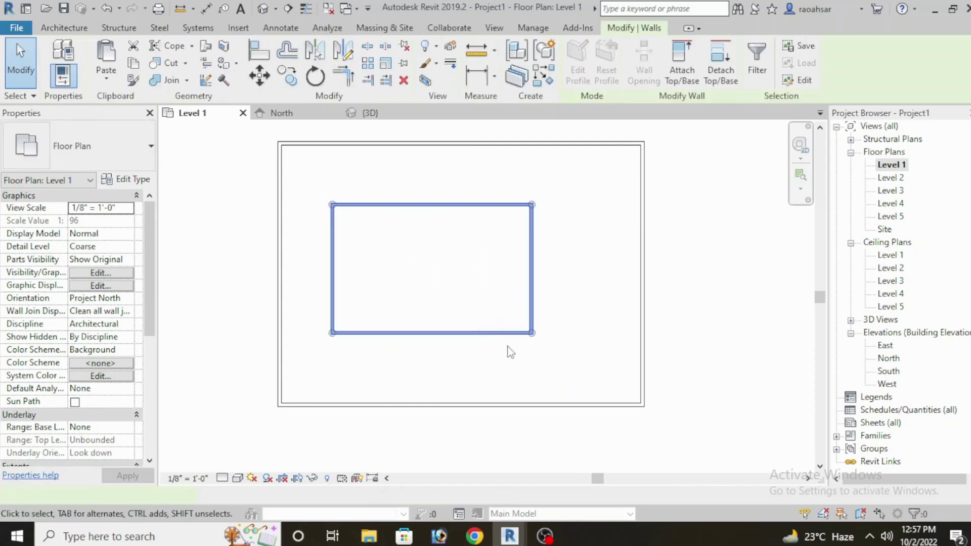
Drag the inner wall block right to centre it within the perimeter, then deselect.
mouse_move(526, 308)
left_mouse_down()
mouse_move(561, 289)
mouse_move(549, 331)
left_mouse_up()
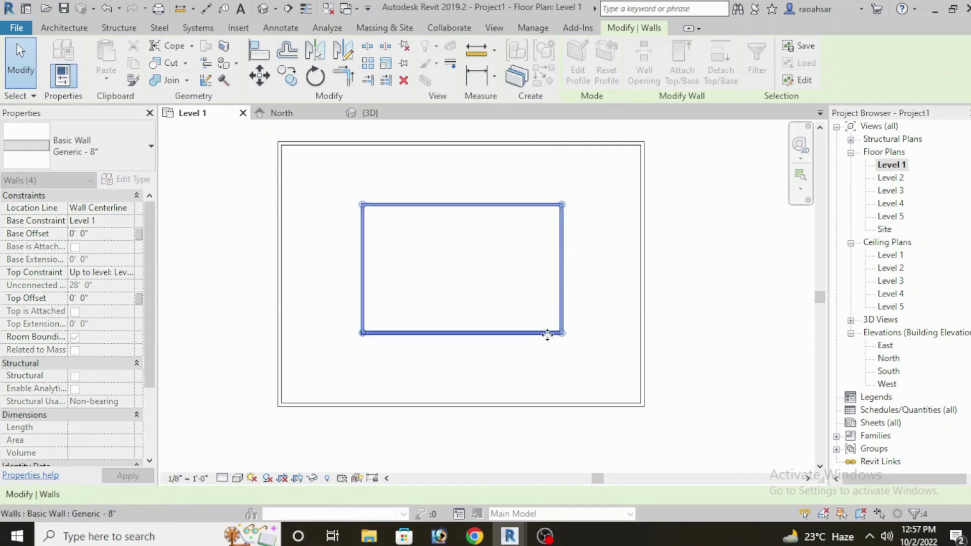
scroll(549, 347, "down", 2)
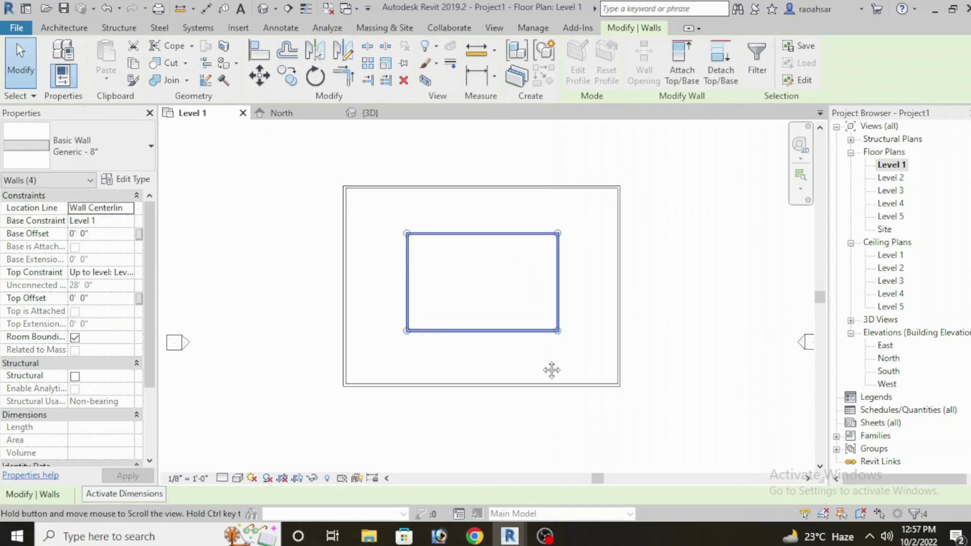
scroll(550, 344, "up", 1)
left_click(554, 311)
scroll(557, 306, "up", 1)
scroll(558, 303, "up", 1)
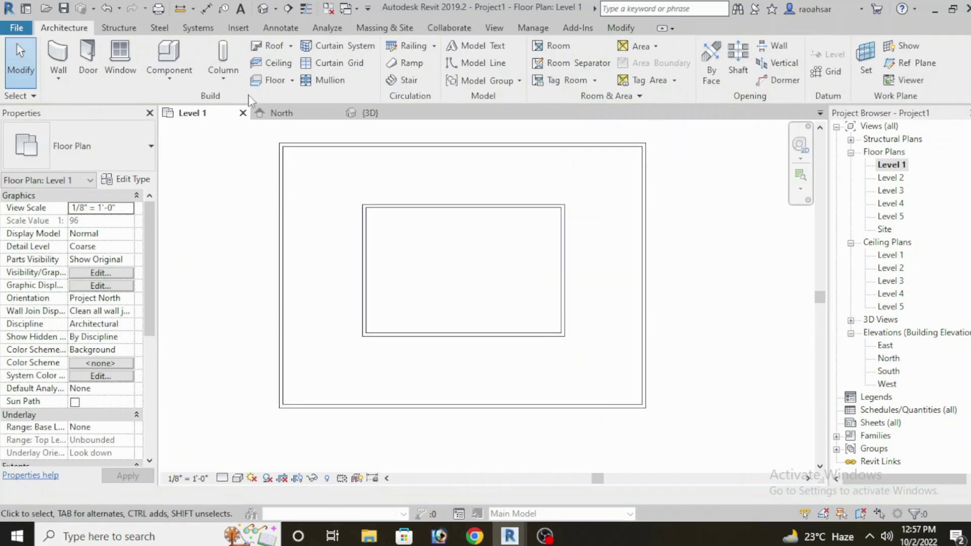
Start an architectural floor and sketch a rectangle boundary on the inner wall corners.
left_click(293, 81)
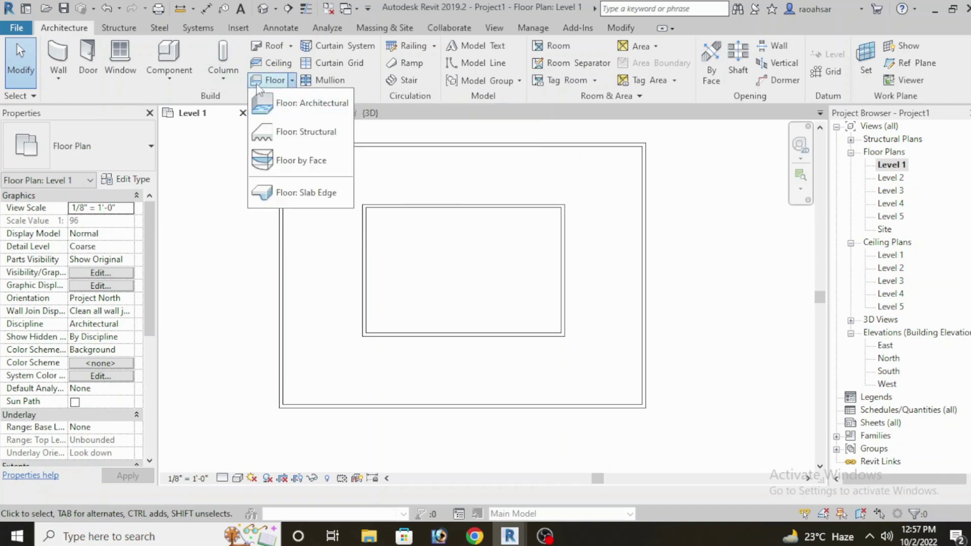
left_click(282, 91)
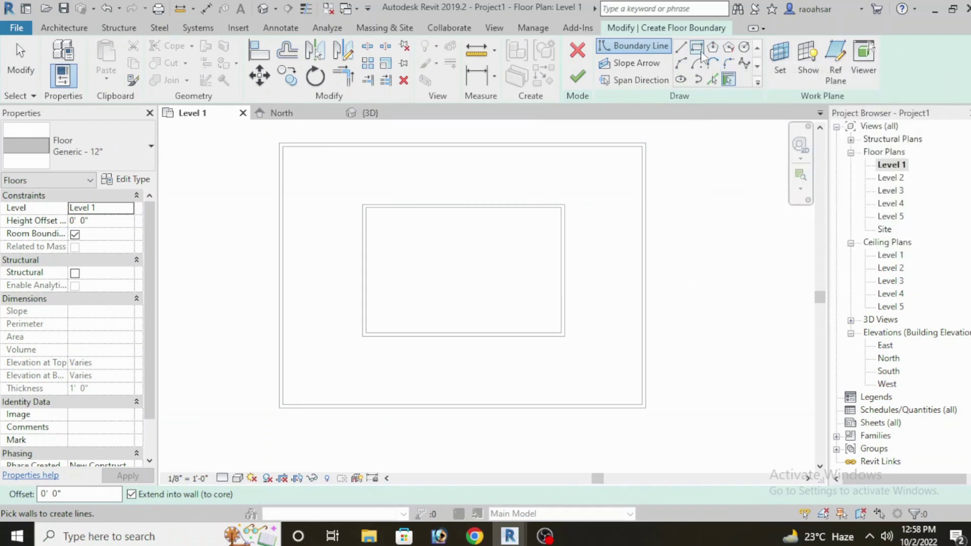
left_click(701, 52)
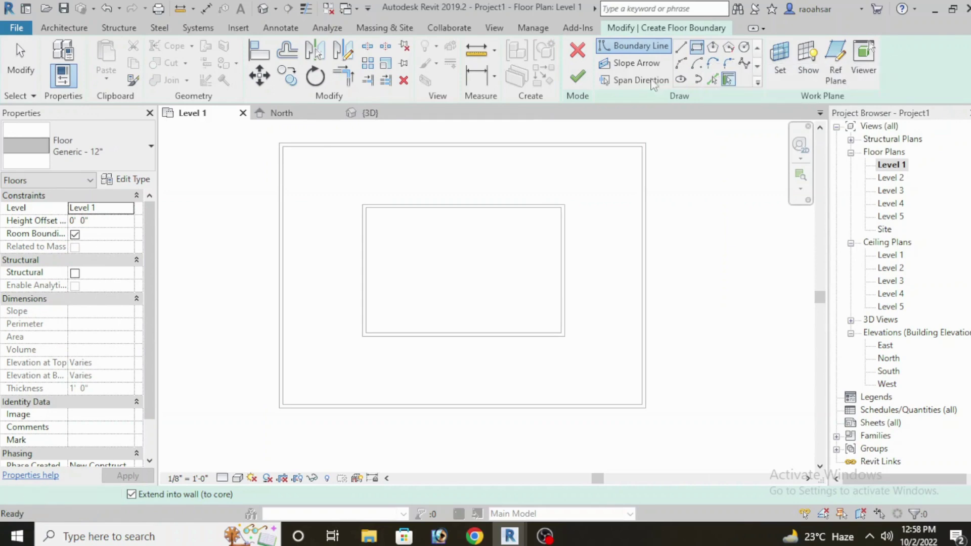
left_click(362, 204)
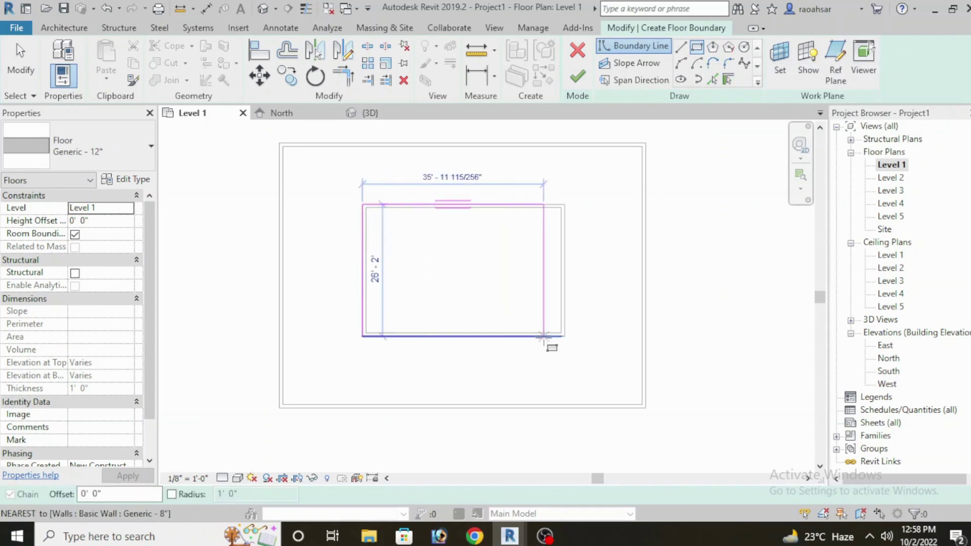
scroll(543, 338, "up", 3)
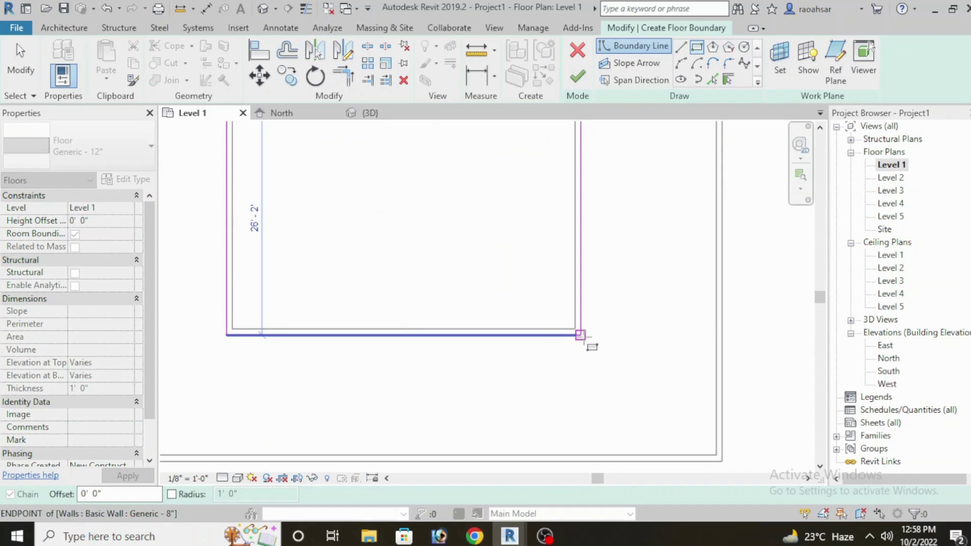
left_click(581, 335)
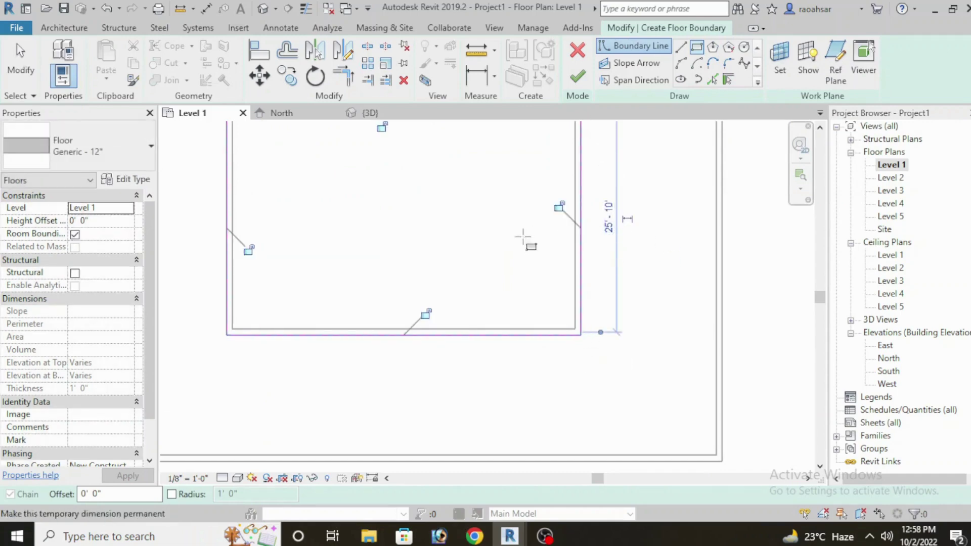
Set the floor's height offset to 0' 6" and finish the 1051.03 SF Generic - 12" floor.
left_click(90, 220)
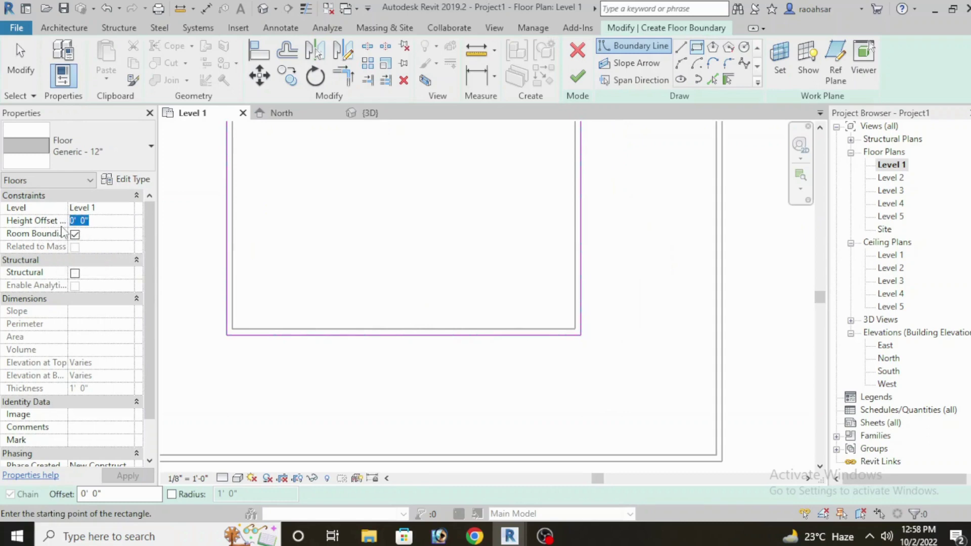
type("6")
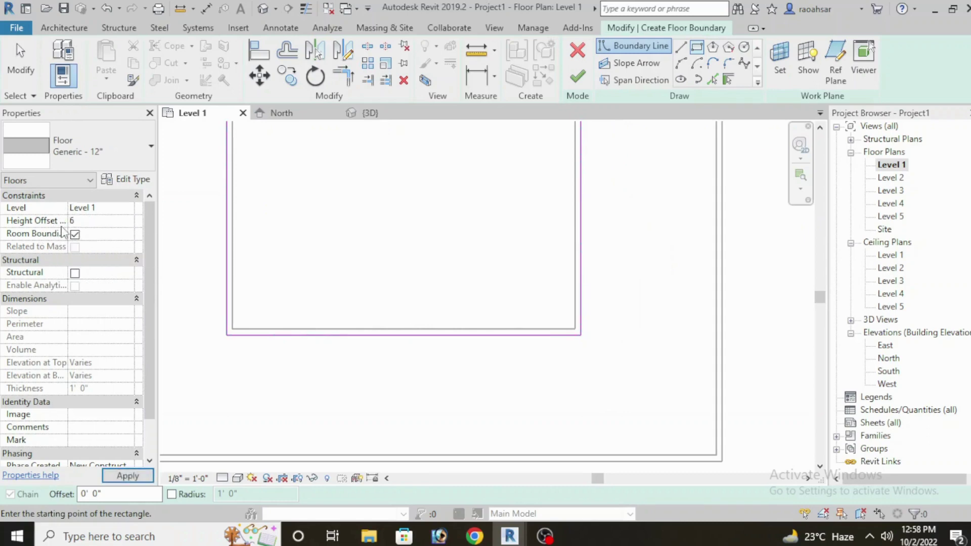
key("Return")
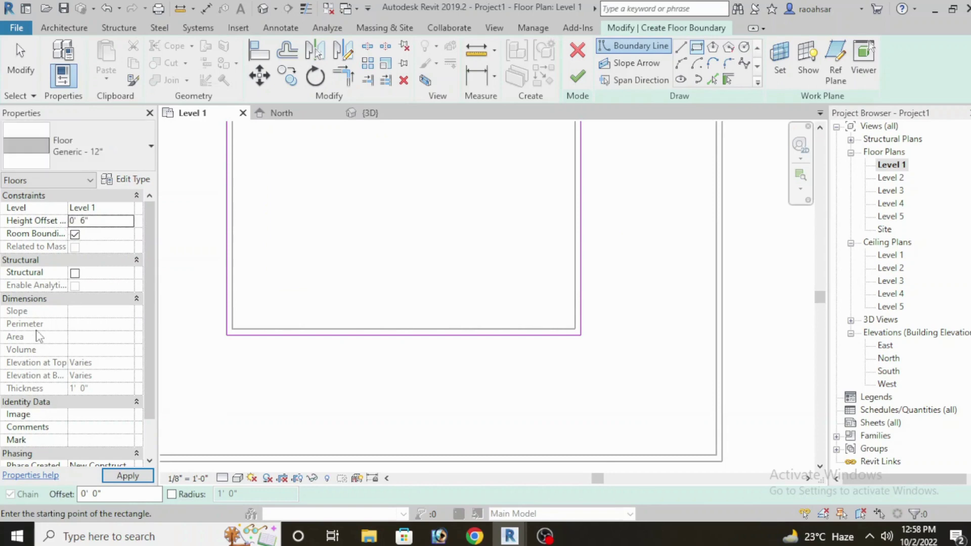
key("Escape")
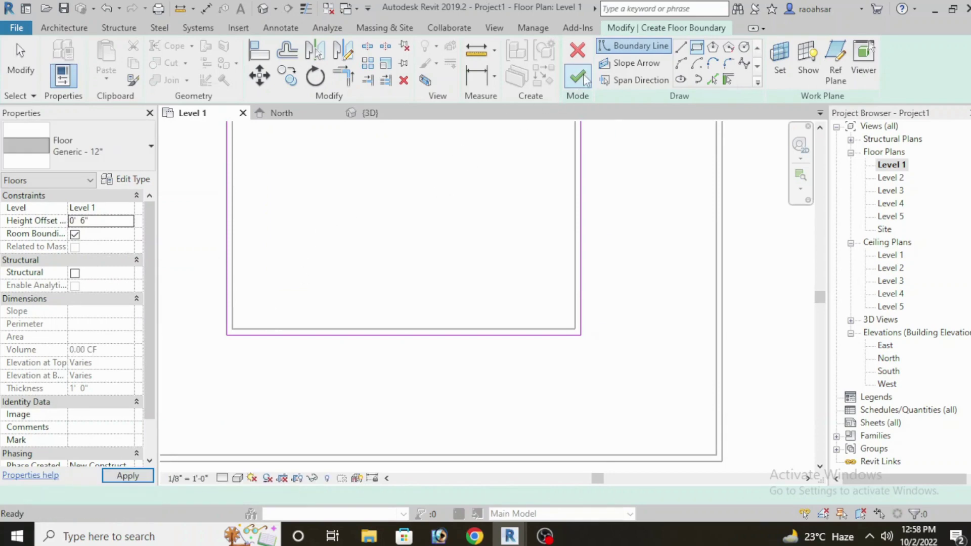
left_click(580, 79)
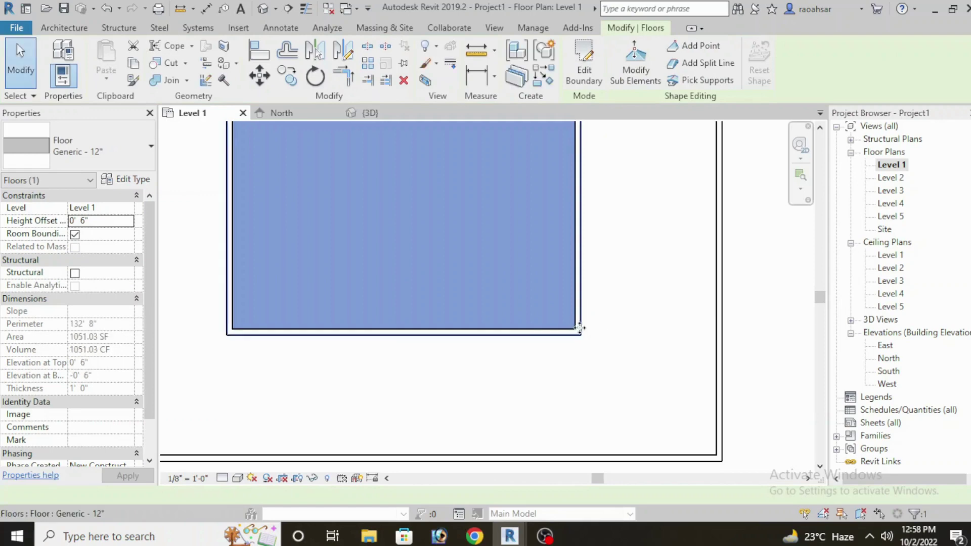
scroll(580, 328, "down", 3)
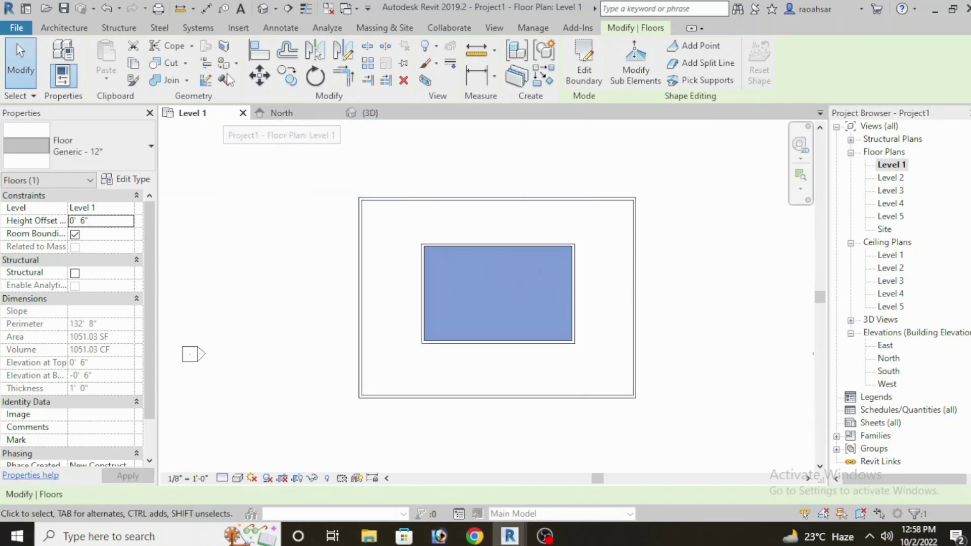
Switch to the {3D} view and orbit from above to inspect the new floor inside the block.
left_click(263, 9)
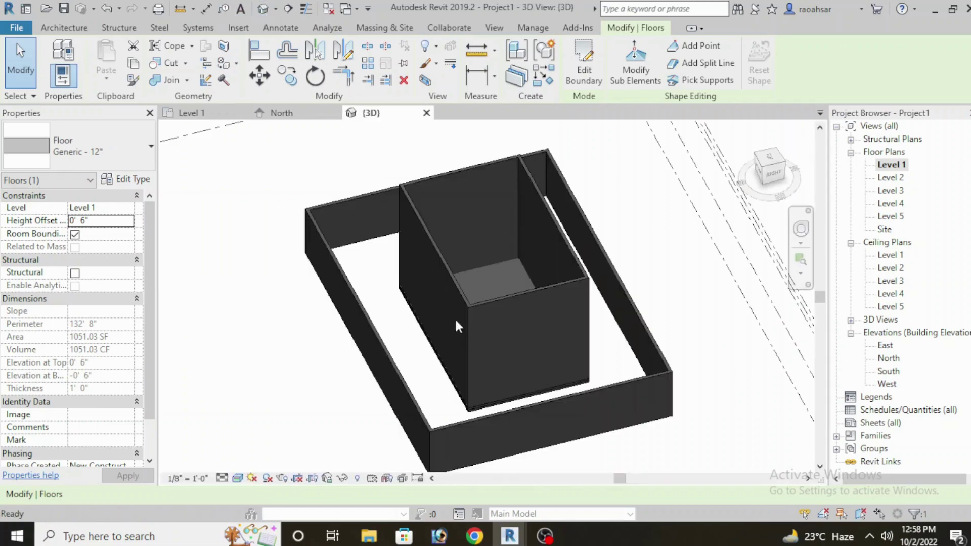
middle_click_drag(546, 364, 507, 349, "shift")
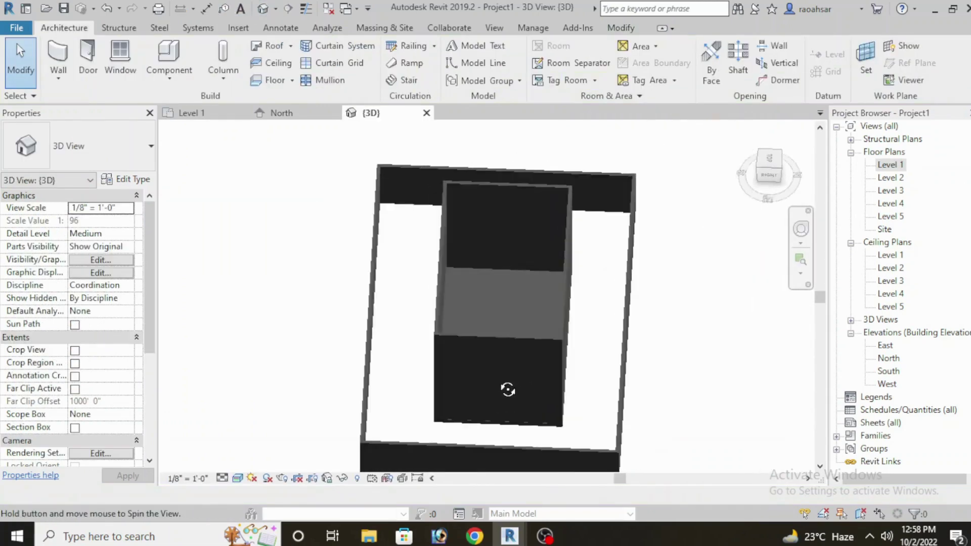
scroll(496, 307, "up", 3)
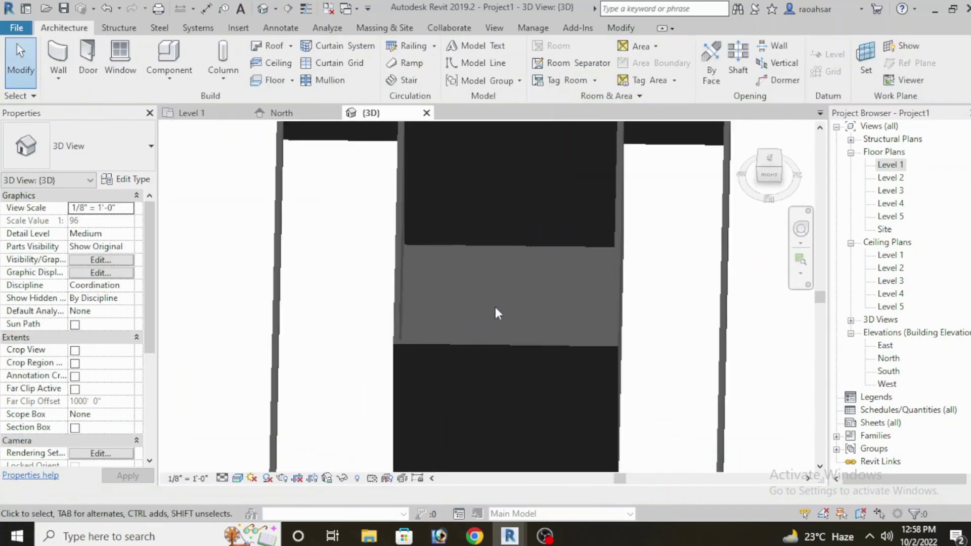
scroll(494, 308, "up", 3)
mouse_move(493, 308)
middle_mouse_down("shift")
mouse_move(563, 348)
mouse_move(511, 321)
middle_mouse_up("shift")
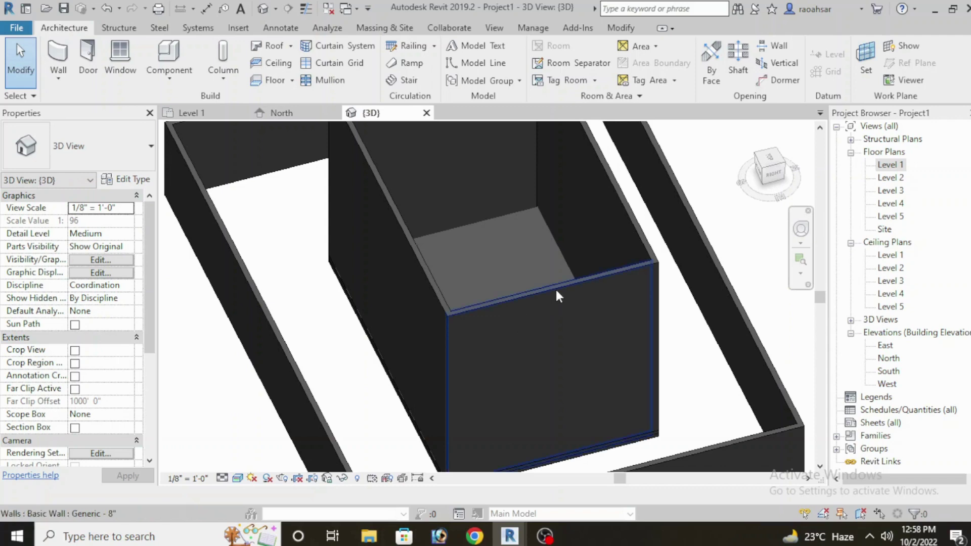
scroll(555, 287, "down", 2)
middle_click_drag(557, 290, 555, 305)
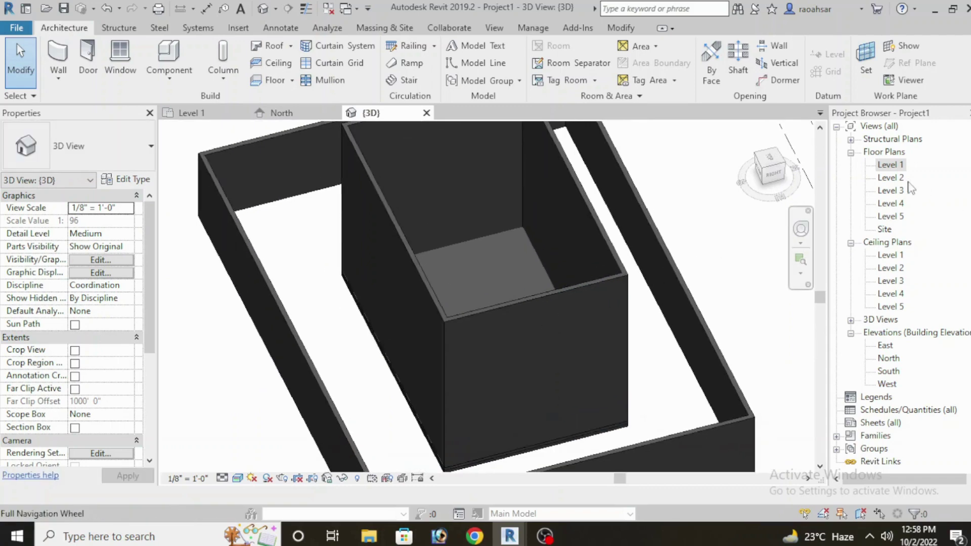
Open the Level 2 floor plan and start a new floor.
double_click(892, 178)
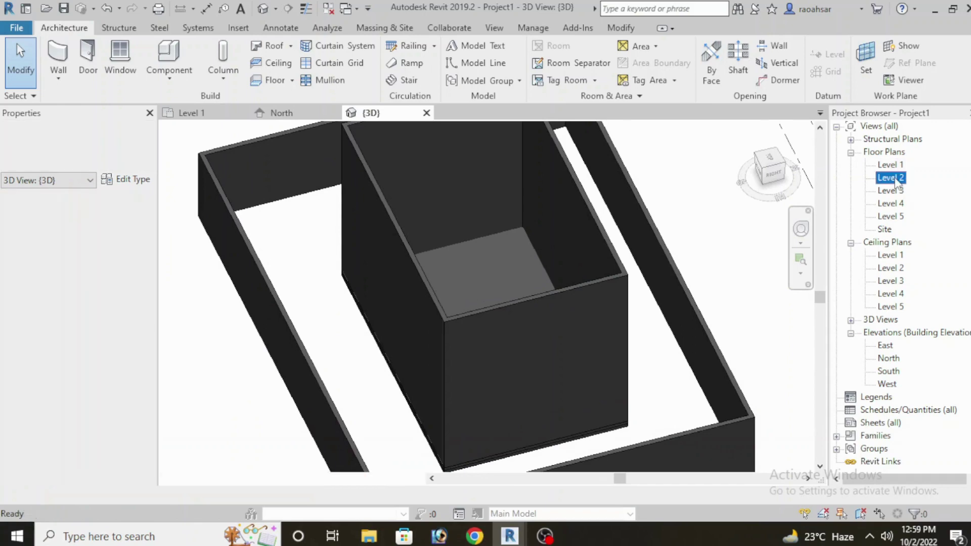
scroll(458, 228, "up", 1)
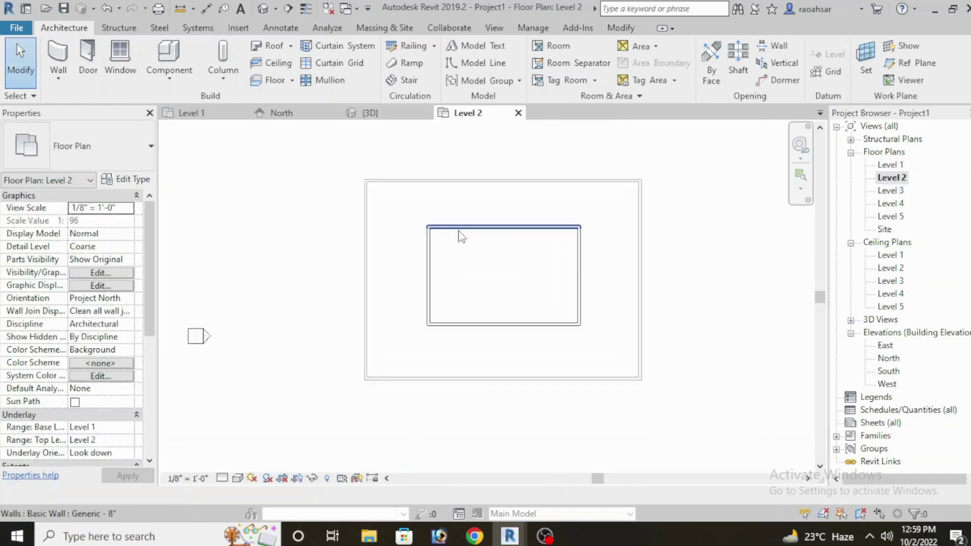
scroll(471, 251, "up", 2)
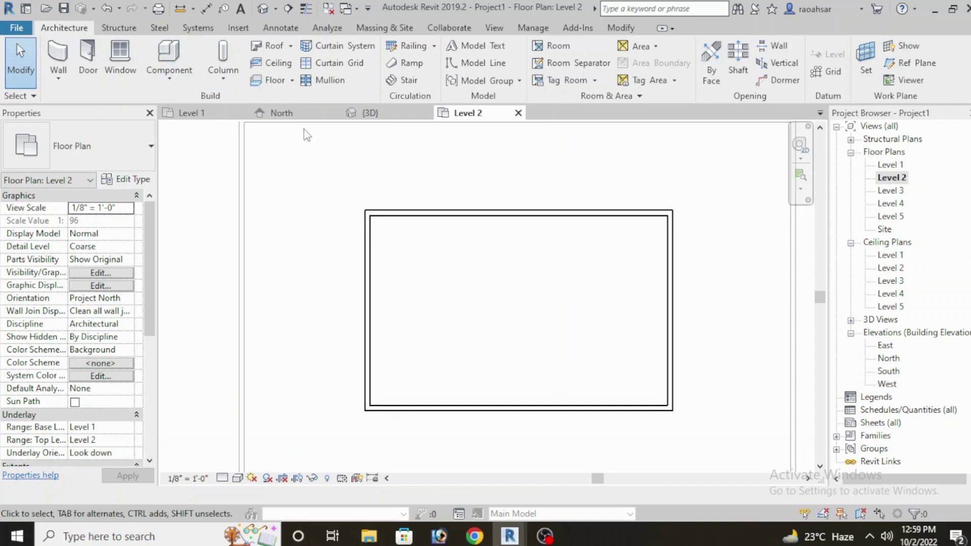
left_click(275, 80)
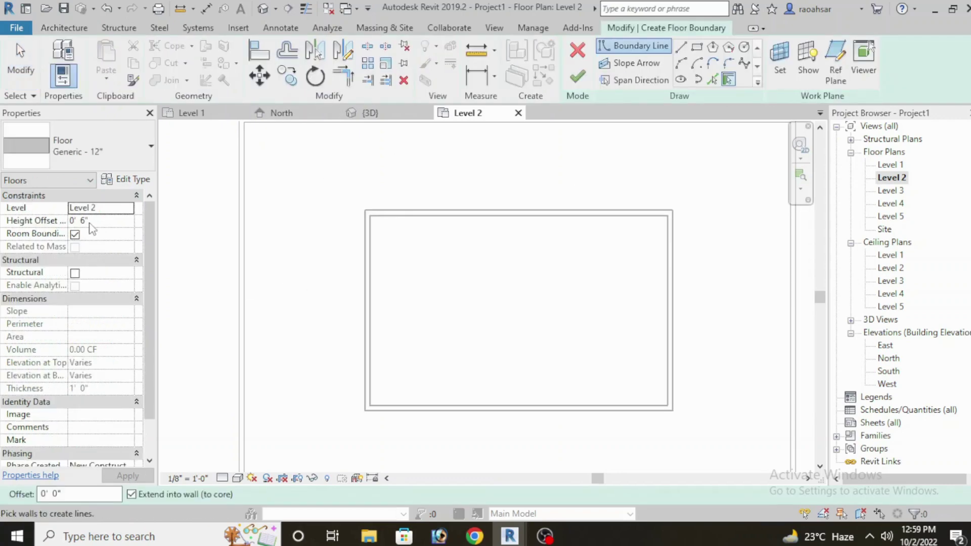
middle_click_drag(378, 263, 365, 263)
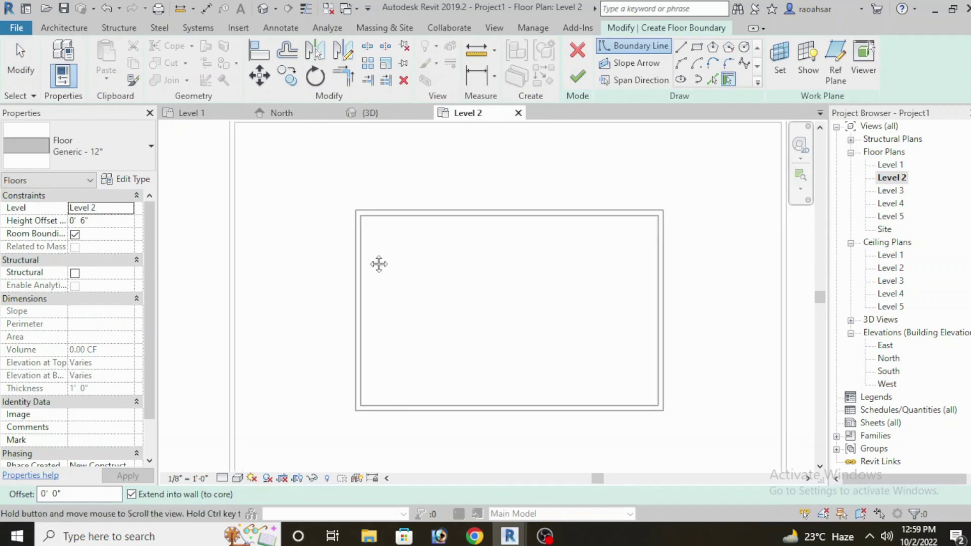
Draw a rectangle boundary across the inner wall corners to create the 1051.03 SF floor, then view in 3D.
left_click(697, 51)
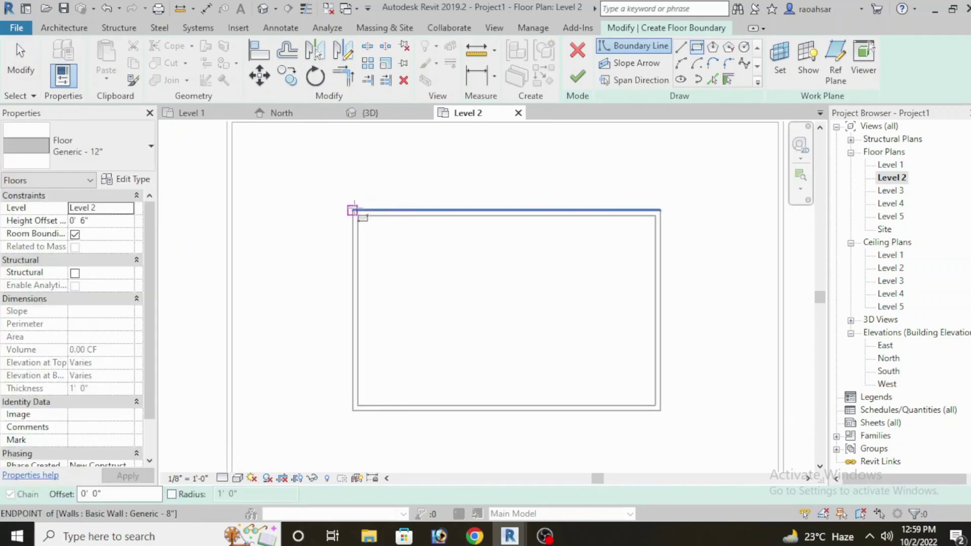
left_click(353, 210)
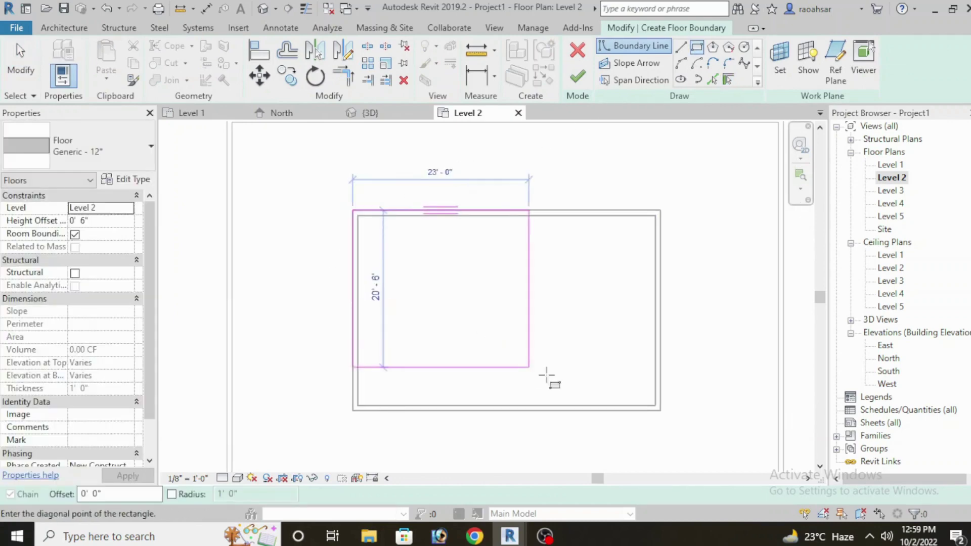
left_click(659, 410)
left_click(660, 410)
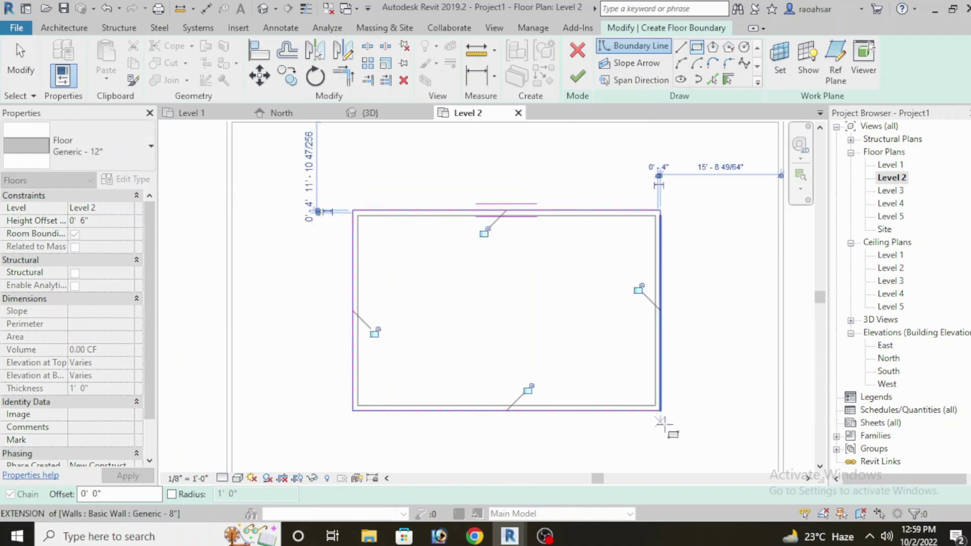
left_click(577, 76)
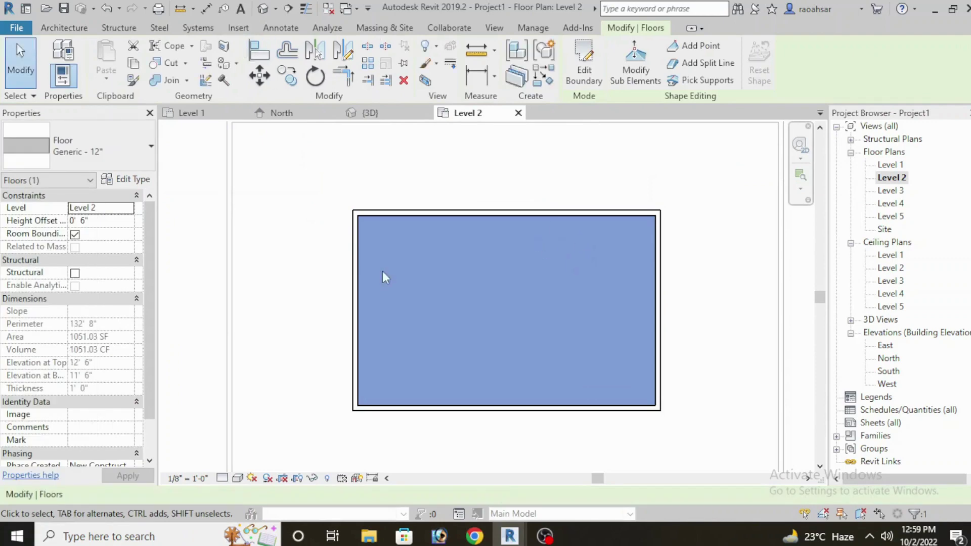
scroll(413, 312, "down", 2)
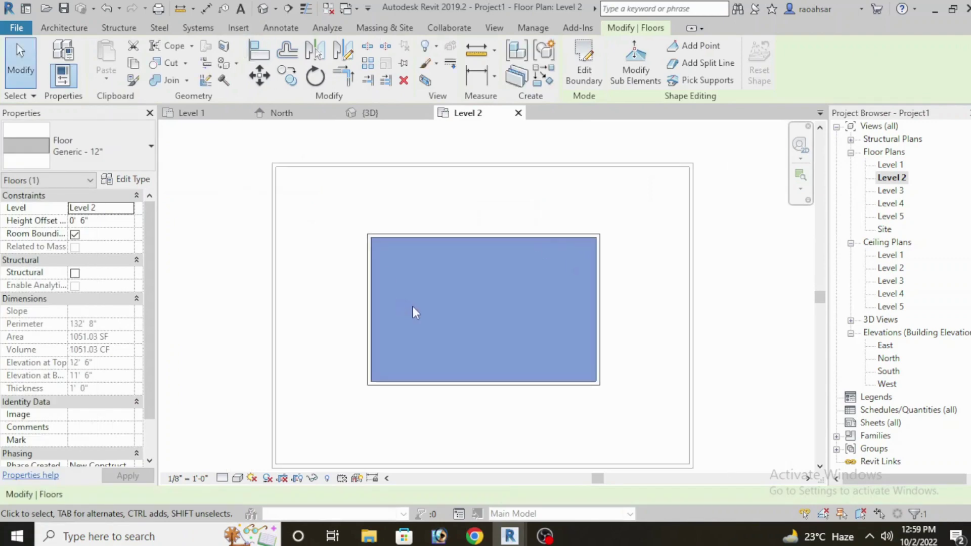
left_click(264, 14)
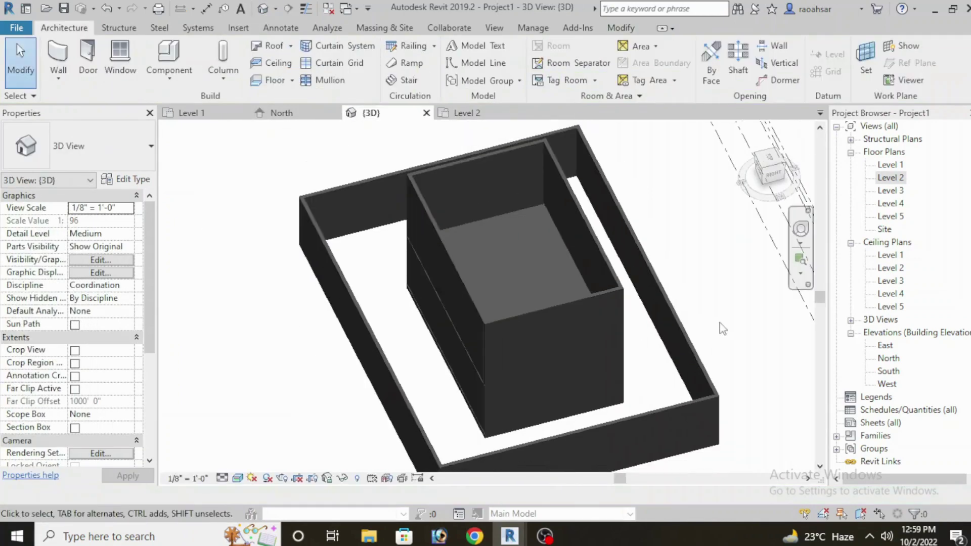
mouse_move(721, 323)
middle_mouse_down("shift")
mouse_move(656, 324)
mouse_move(524, 297)
middle_mouse_up("shift")
scroll(524, 298, "up", 2)
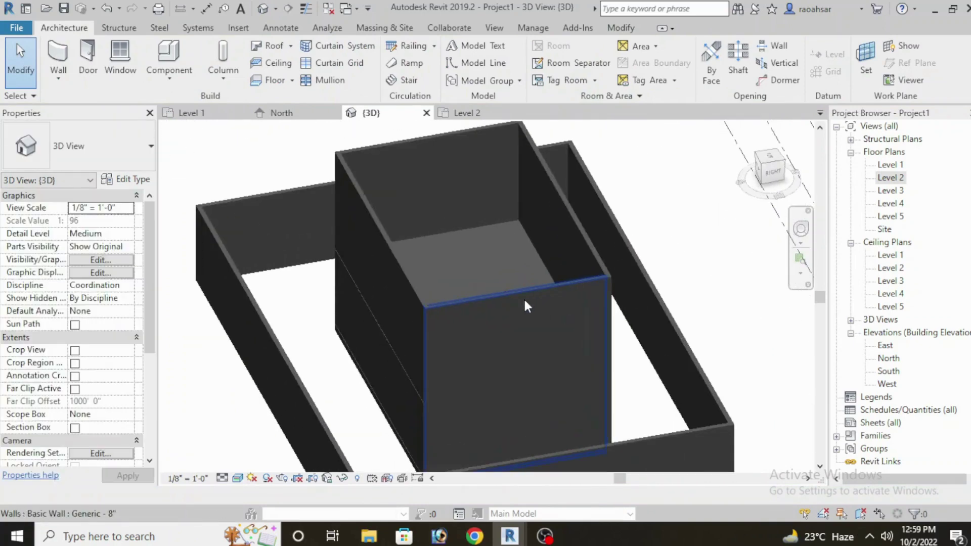
scroll(524, 297, "down", 2)
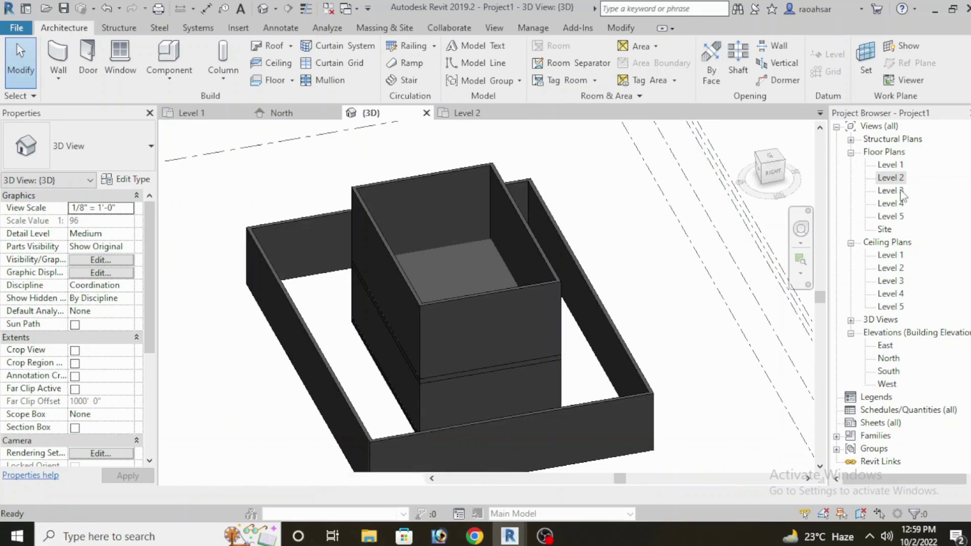
Open the Level 3 floor plan and start a new floor.
double_click(895, 191)
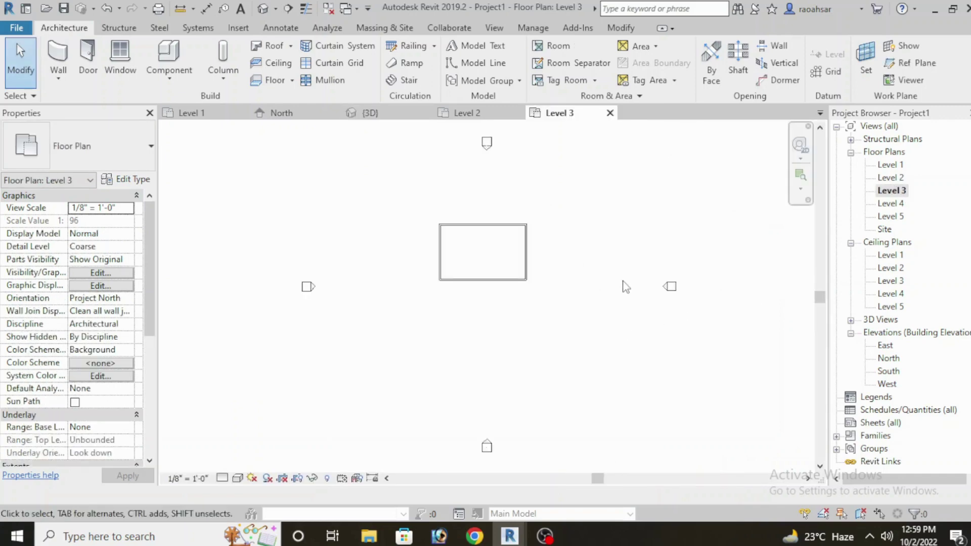
scroll(445, 242, "up", 2)
scroll(456, 228, "up", 3)
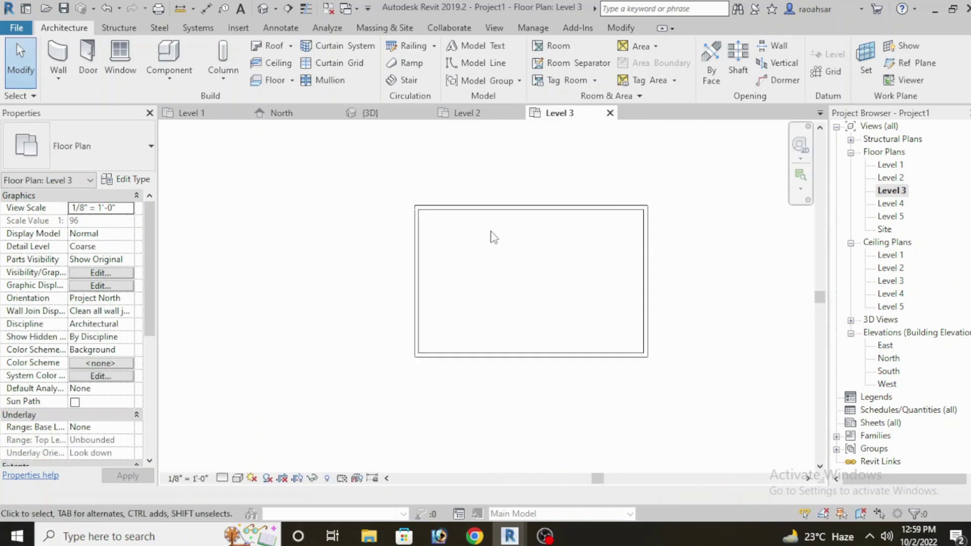
scroll(496, 260, "up", 1)
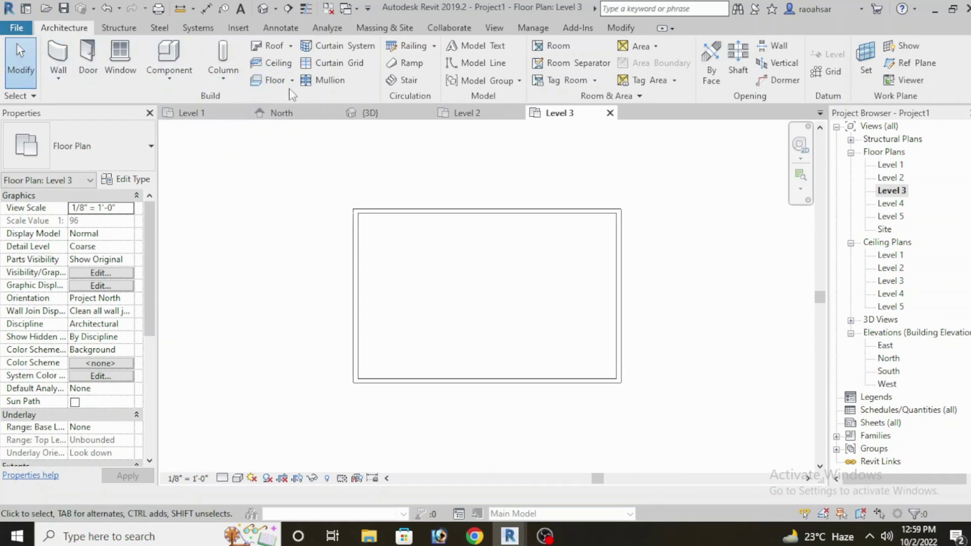
left_click(275, 85)
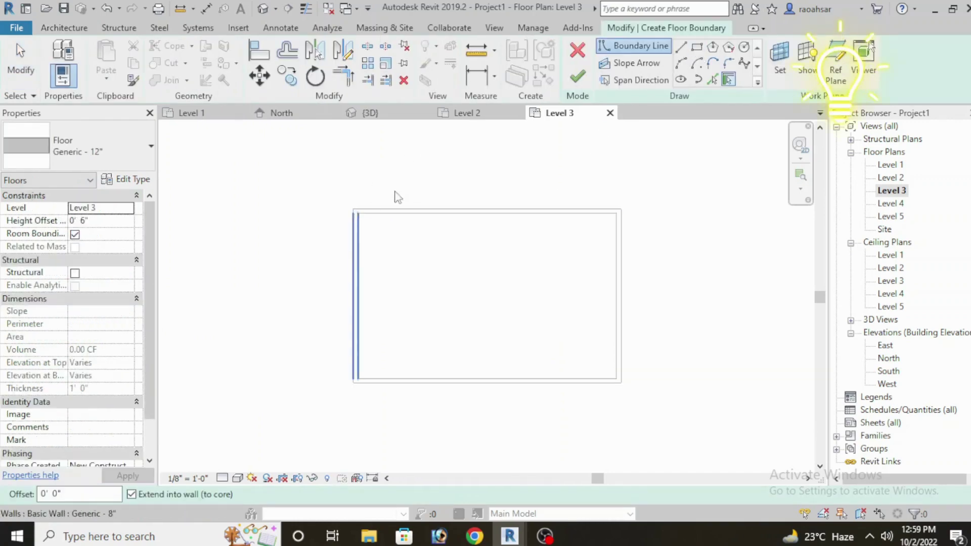
Sketch a rectangle boundary on the inner wall corners and finish the 1051.03 SF Level 3 floor.
left_click(697, 47)
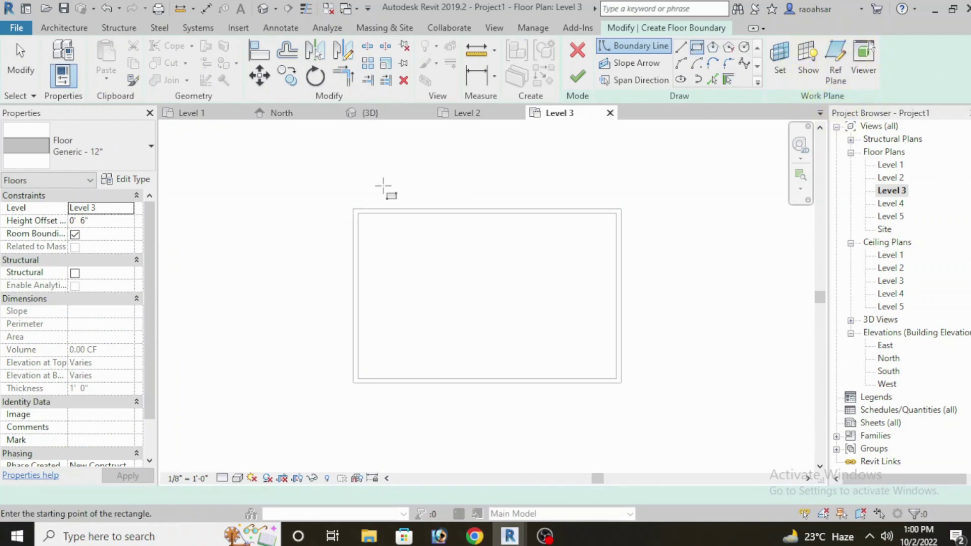
left_click(353, 209)
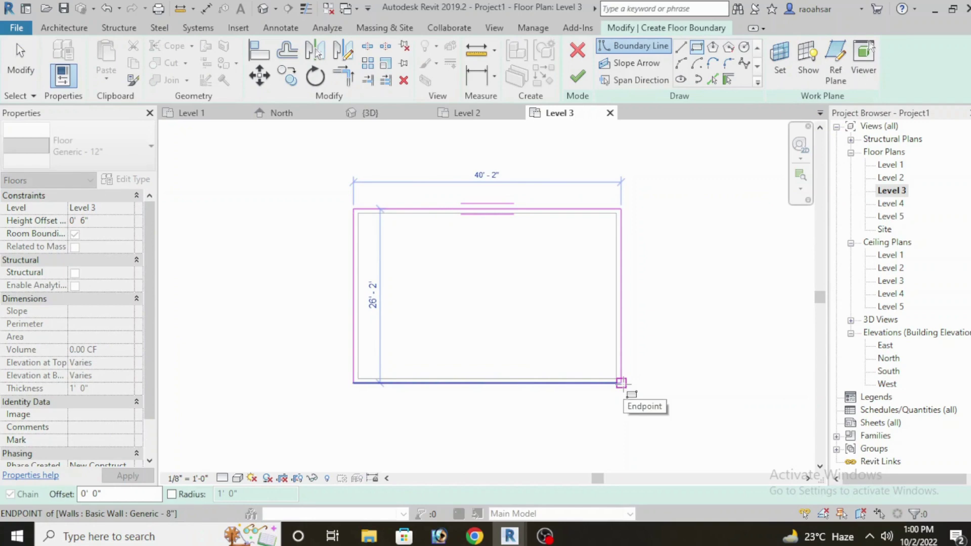
left_click(622, 383)
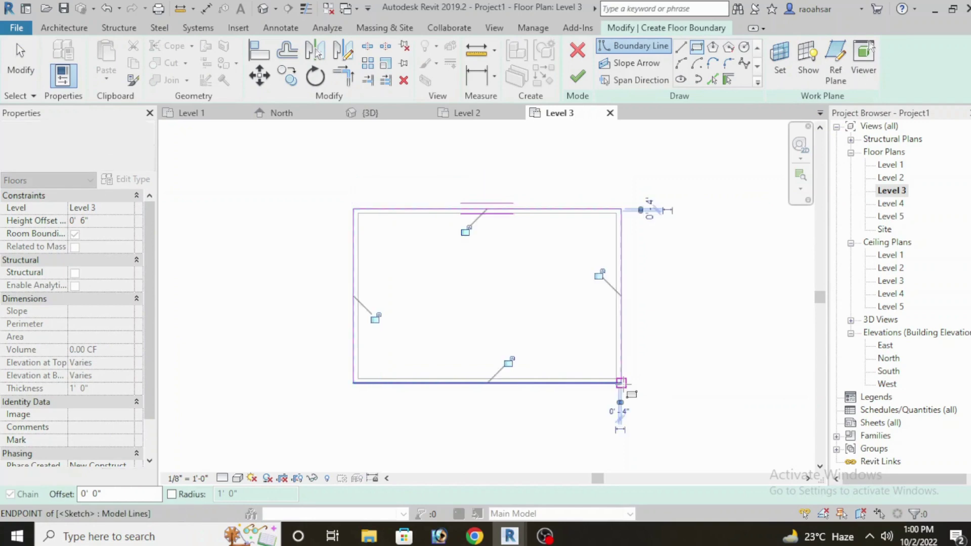
left_click(577, 76)
scroll(692, 252, "down", 2)
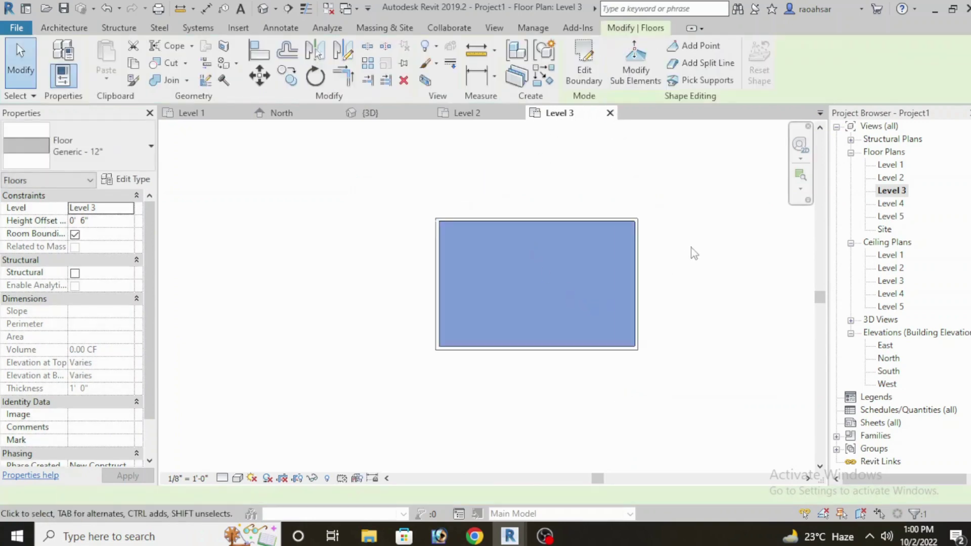
middle_click_drag(692, 251, 624, 272)
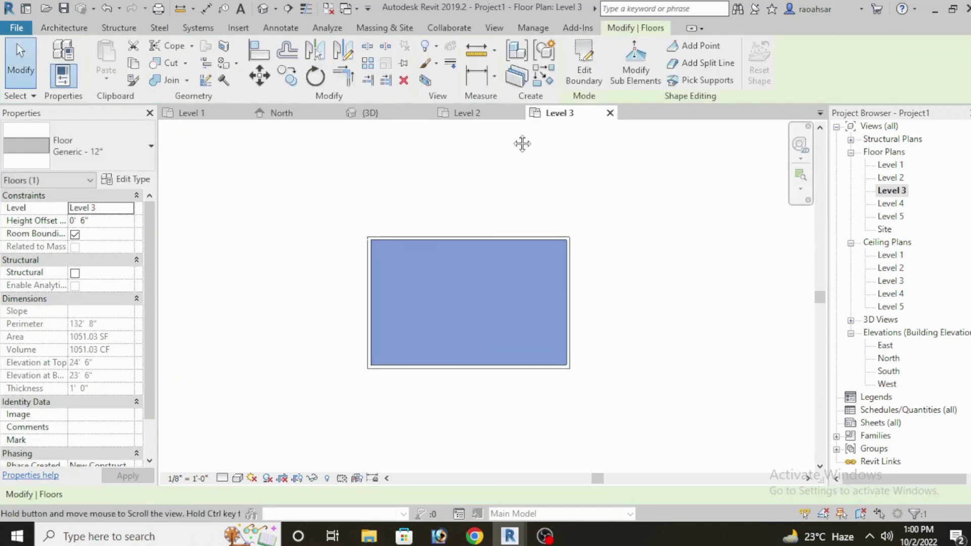
Open the default 3D view and orbit and zoom to check the three stacked floors.
left_click(261, 11)
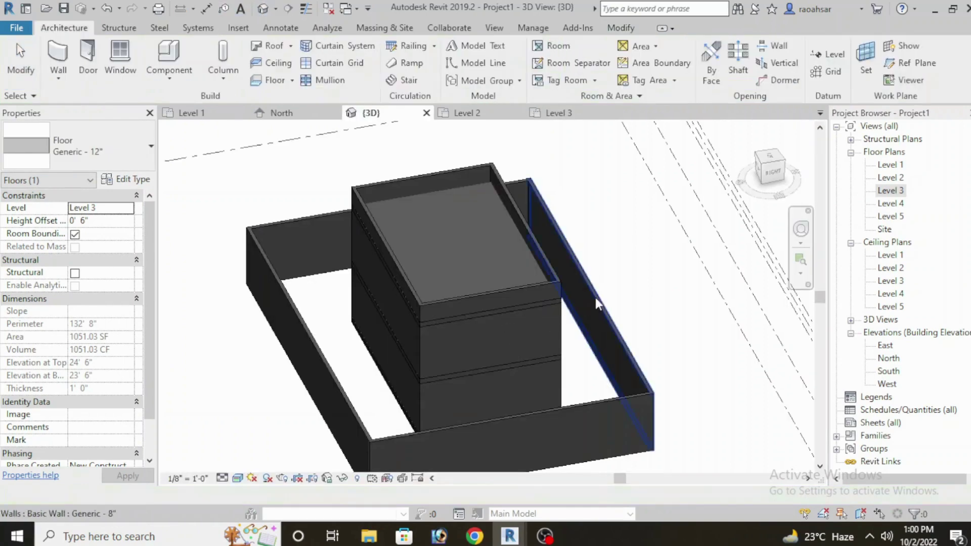
mouse_move(560, 397)
middle_mouse_down("shift")
mouse_move(622, 360)
mouse_move(579, 372)
middle_mouse_up("shift")
scroll(489, 327, "up", 2)
scroll(487, 326, "up", 3)
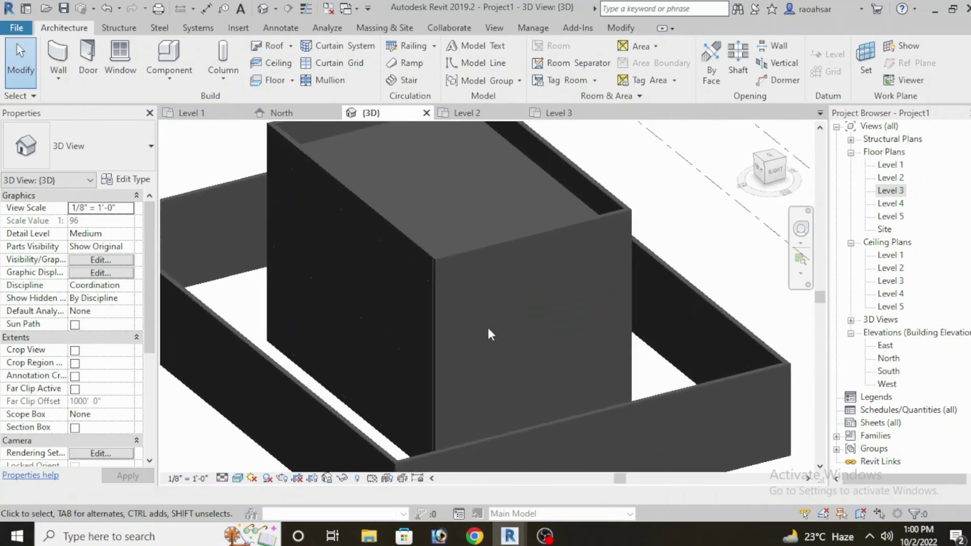
scroll(488, 334, "up", 1)
scroll(487, 326, "down", 5)
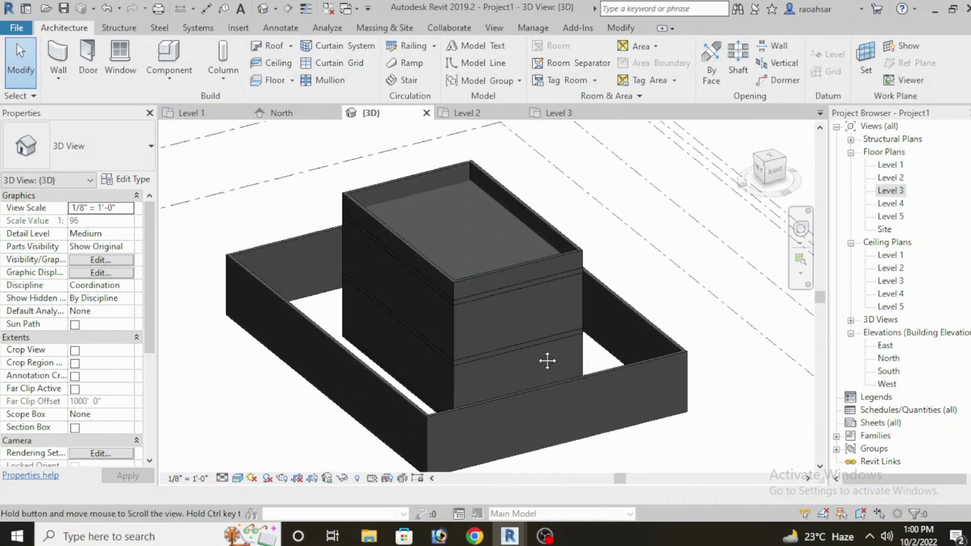
mouse_move(548, 362)
middle_mouse_down("shift")
mouse_move(505, 365)
mouse_move(630, 362)
mouse_move(517, 360)
middle_mouse_up("shift")
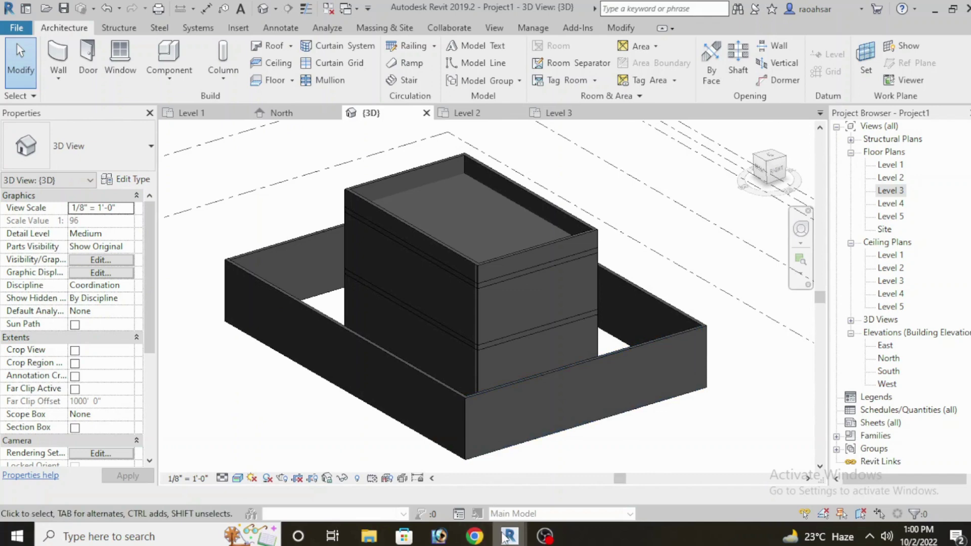
left_click(451, 484)
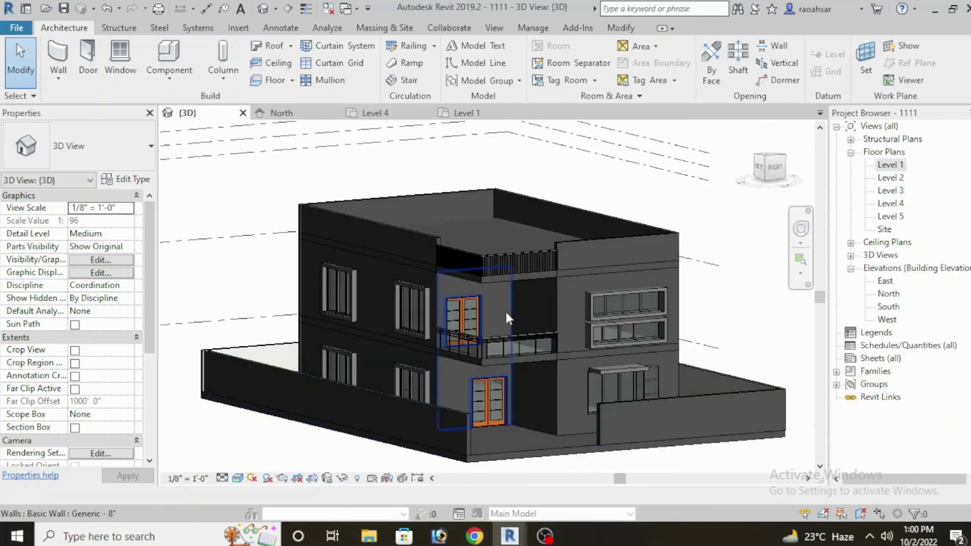
mouse_move(511, 353)
middle_mouse_down()
mouse_move(526, 326)
mouse_move(545, 360)
mouse_move(609, 384)
mouse_move(506, 379)
middle_mouse_up()
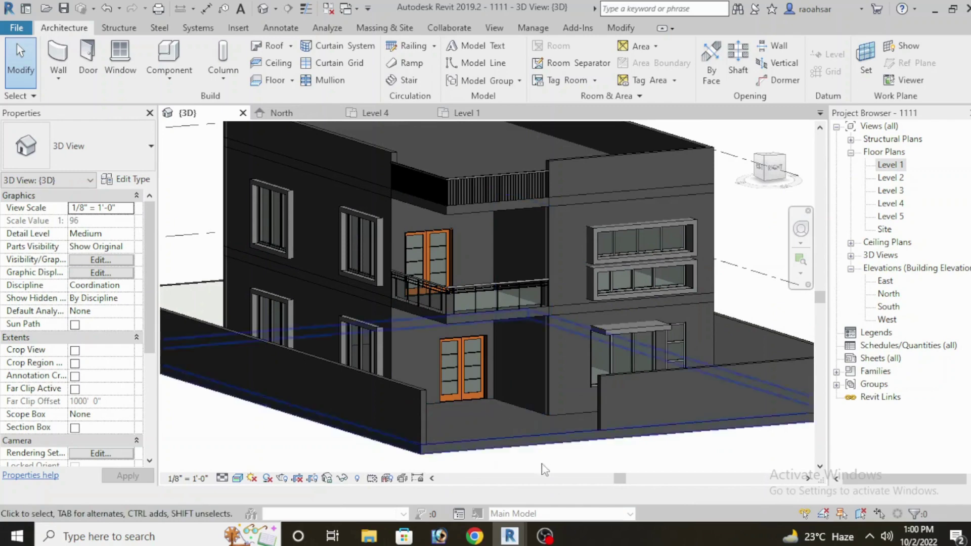
mouse_move(509, 536)
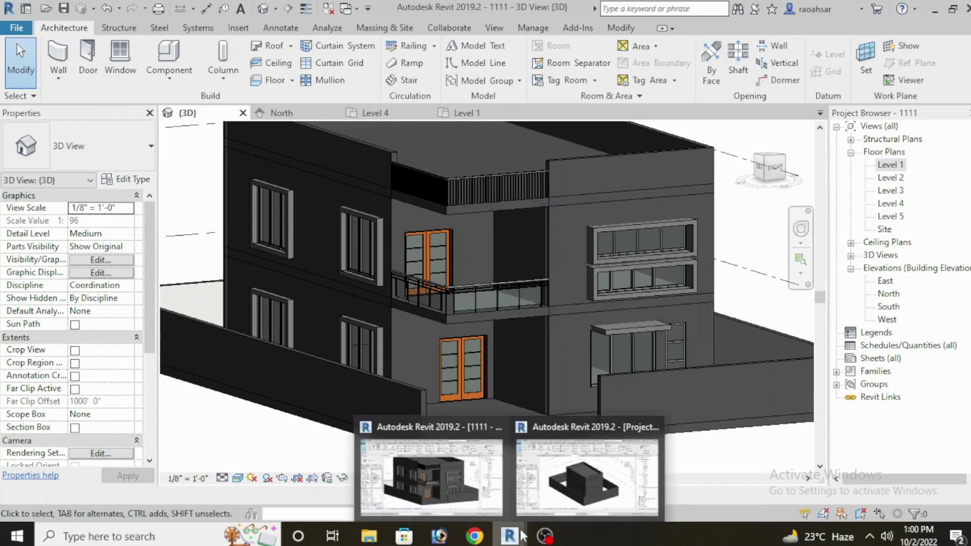
left_click(582, 498)
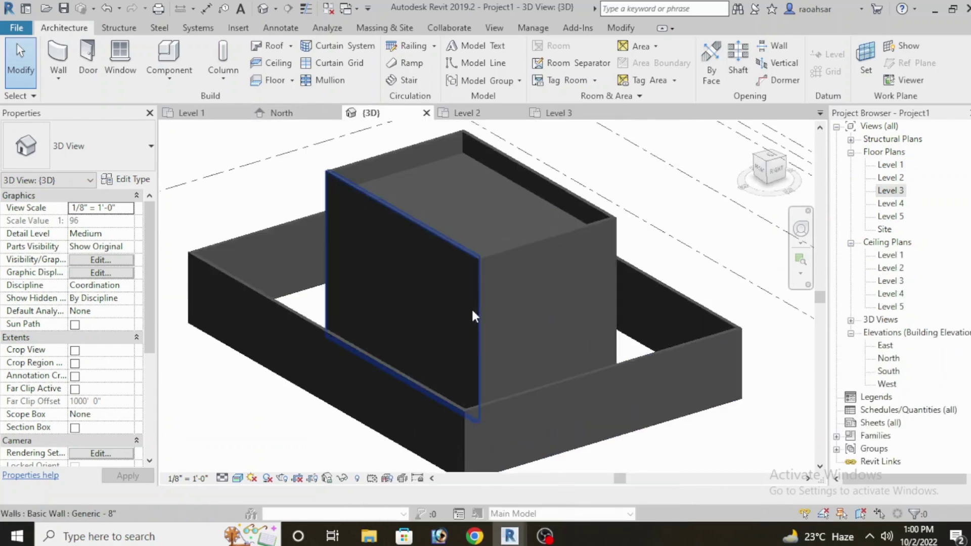
Orbit and pan the 3D model, then return to the Level 1 floor plan.
mouse_move(487, 415)
middle_mouse_down("shift")
mouse_move(524, 432)
mouse_move(607, 404)
middle_mouse_up("shift")
mouse_move(381, 319)
middle_mouse_down("shift")
mouse_move(381, 359)
mouse_move(539, 396)
mouse_move(593, 389)
mouse_move(563, 399)
mouse_move(573, 365)
mouse_move(575, 392)
mouse_move(514, 412)
mouse_move(576, 372)
mouse_move(541, 371)
mouse_move(617, 408)
mouse_move(627, 427)
mouse_move(654, 416)
mouse_move(645, 353)
mouse_move(566, 343)
middle_mouse_up("shift")
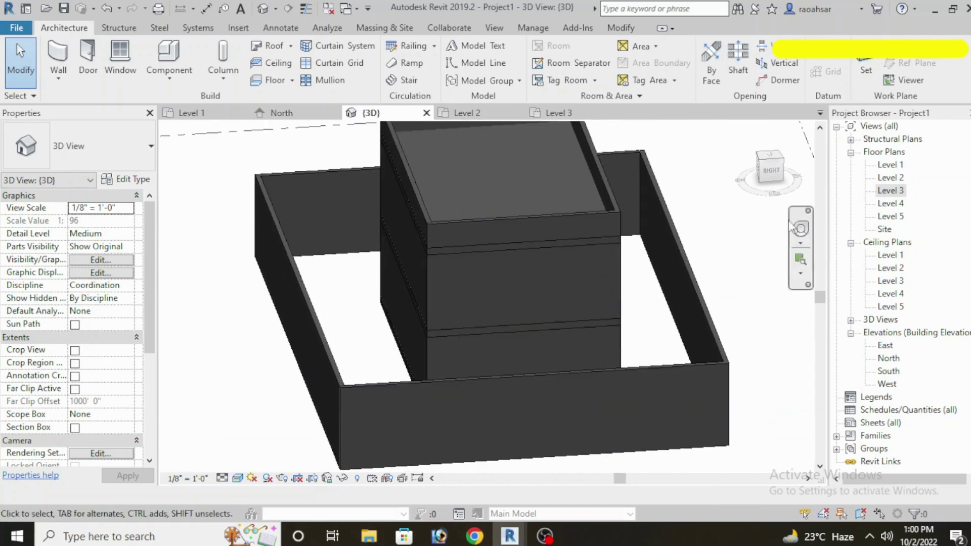
middle_click_drag(709, 268, 721, 283)
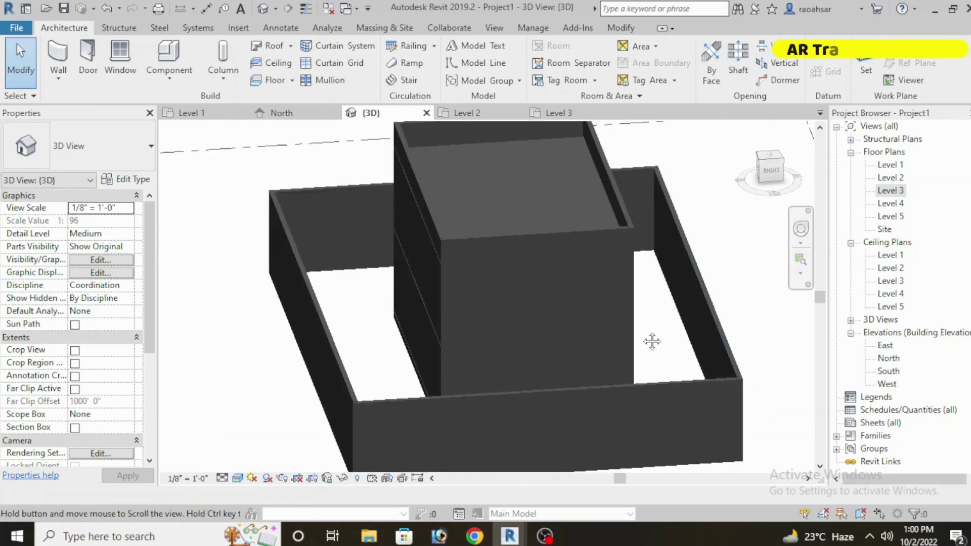
double_click(889, 165)
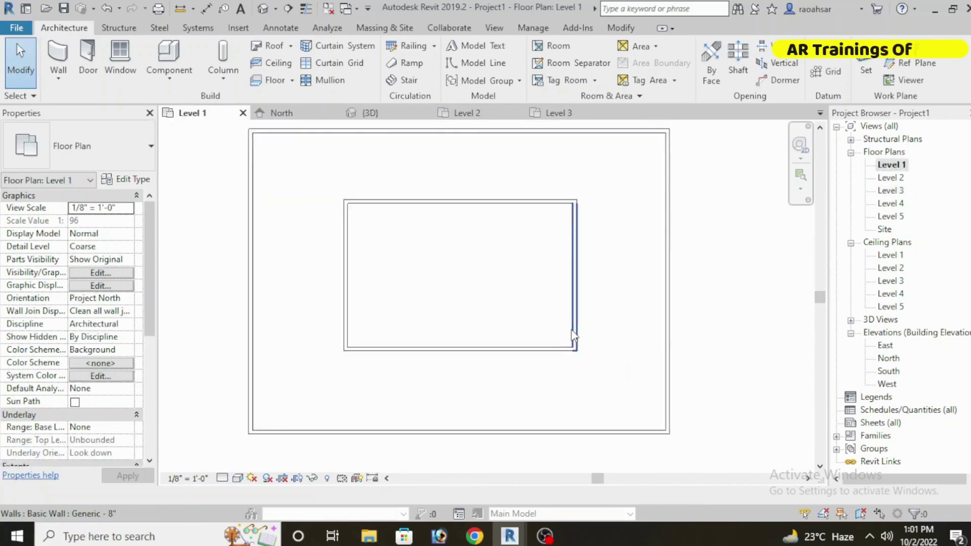
Bring the inner block into view on Level 1 and start the Wall tool.
scroll(587, 333, "up", 2)
scroll(592, 324, "down", 1)
middle_click_drag(609, 296, 609, 332)
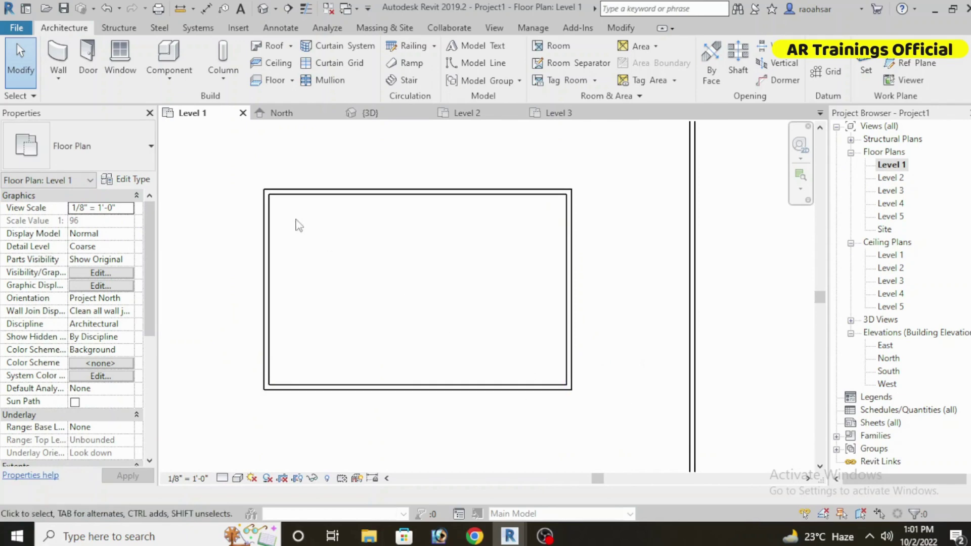
left_click(47, 63)
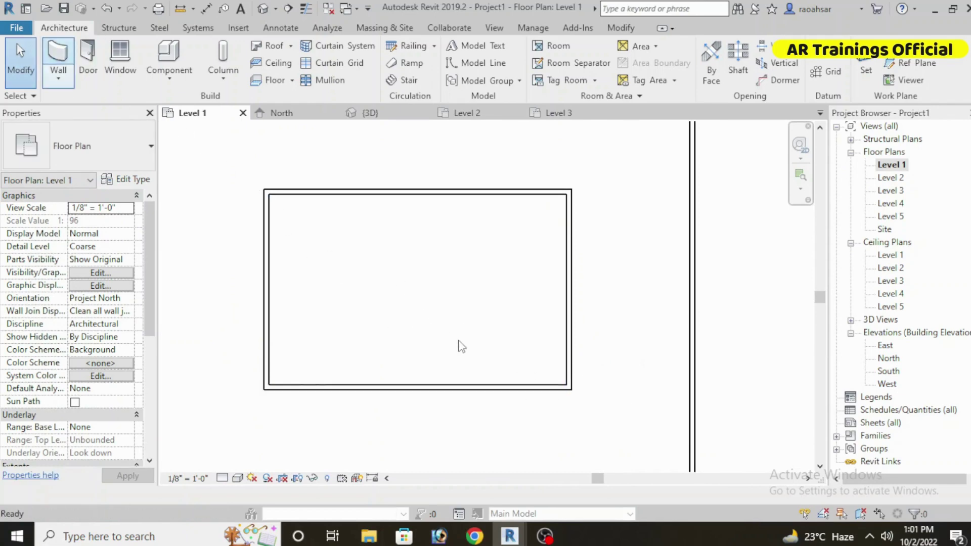
scroll(515, 394, "up", 2)
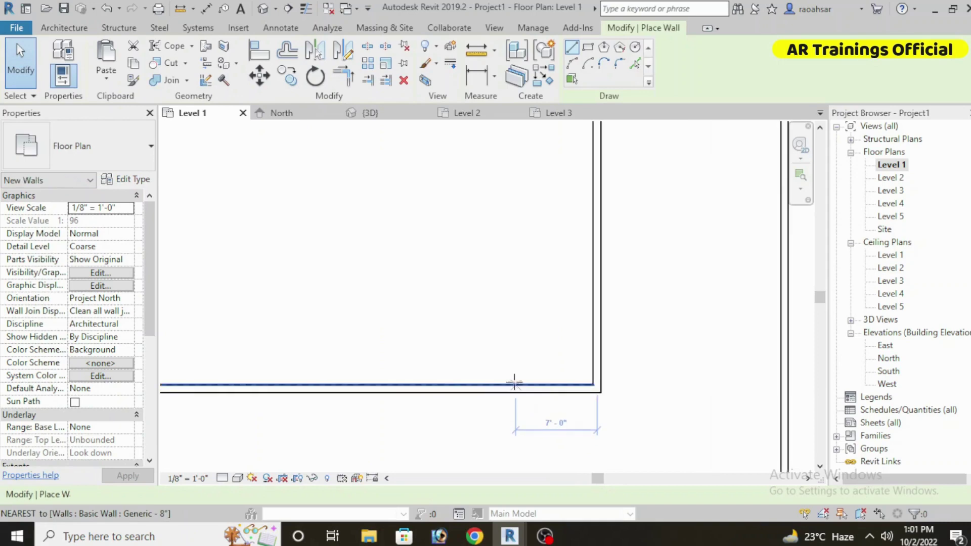
scroll(485, 388, "down", 2)
scroll(506, 410, "down", 1)
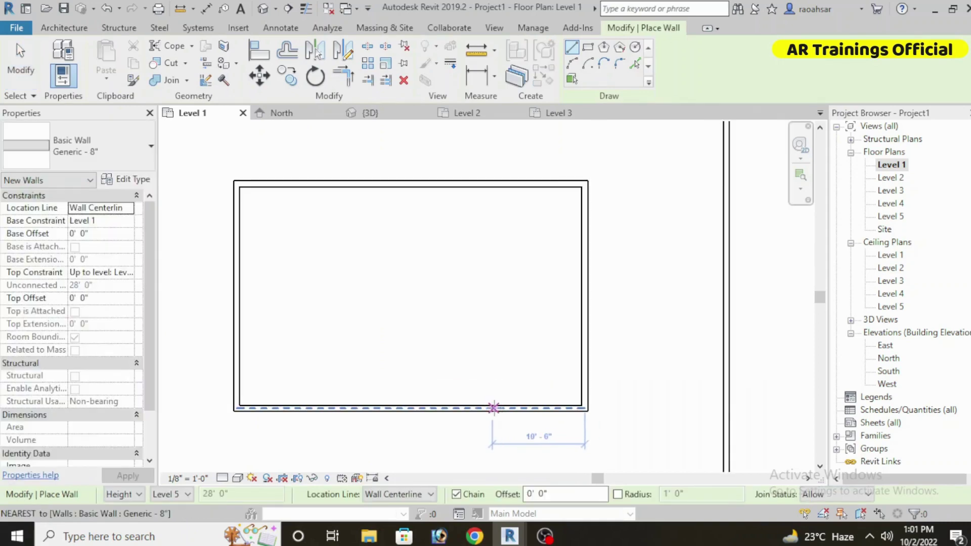
Draw a wall 12' up from the bottom wall, then 10'-6" right to the right wall.
left_click(494, 407)
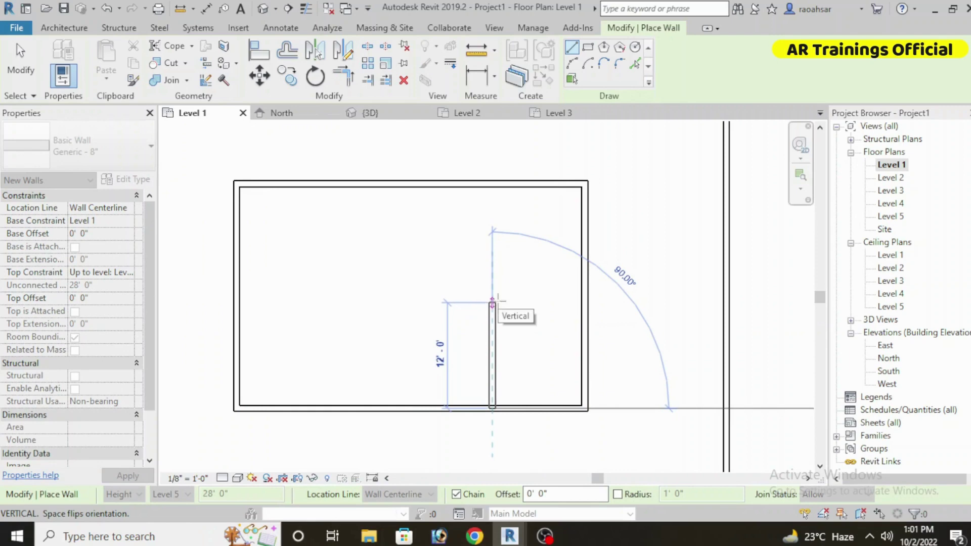
left_click(492, 303)
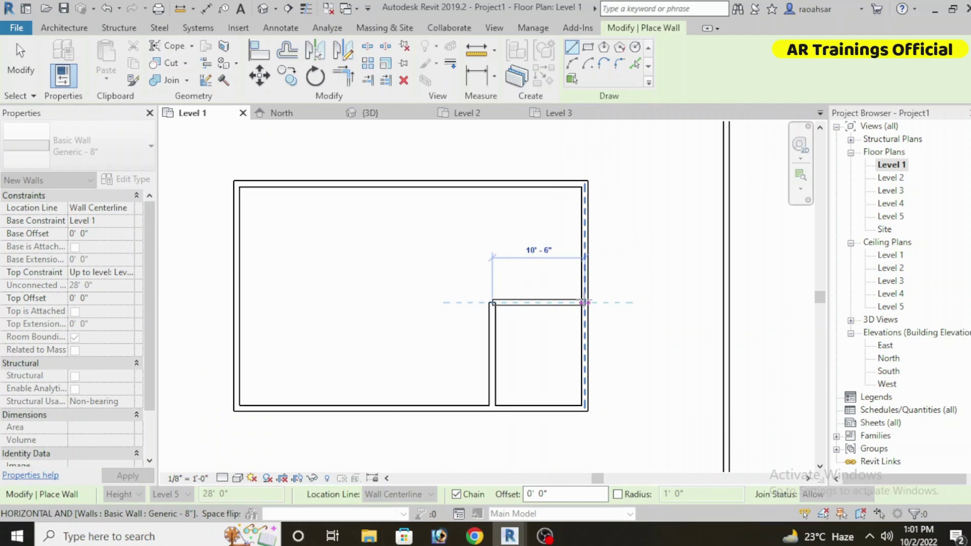
left_click(585, 302)
key("Escape")
middle_click_drag(619, 422, 597, 399)
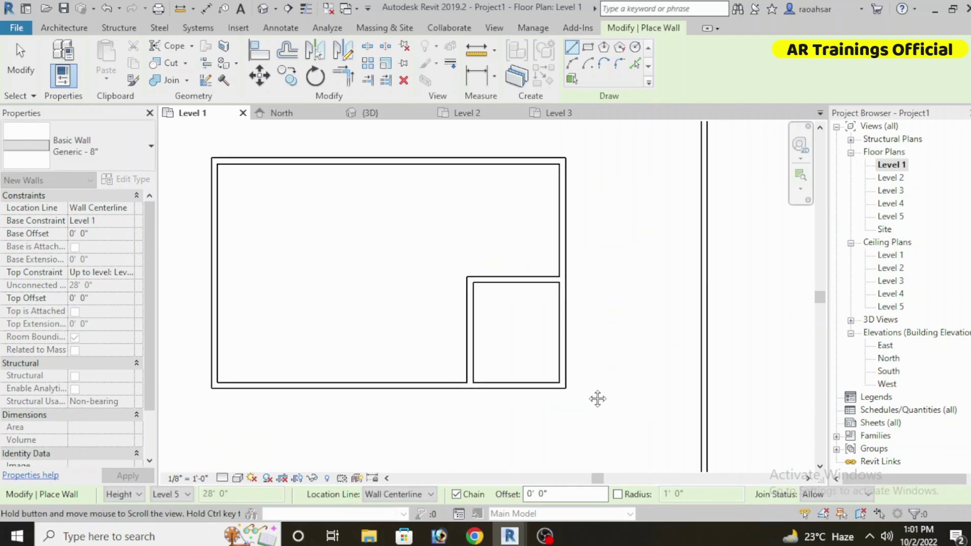
key("Escape")
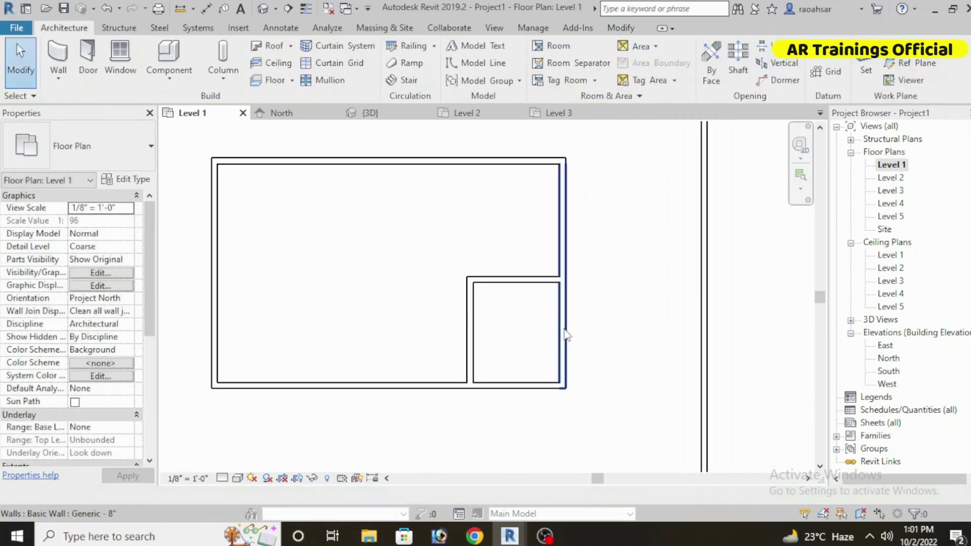
Drag the right wall's lower end up to meet the new partition.
left_click(566, 333)
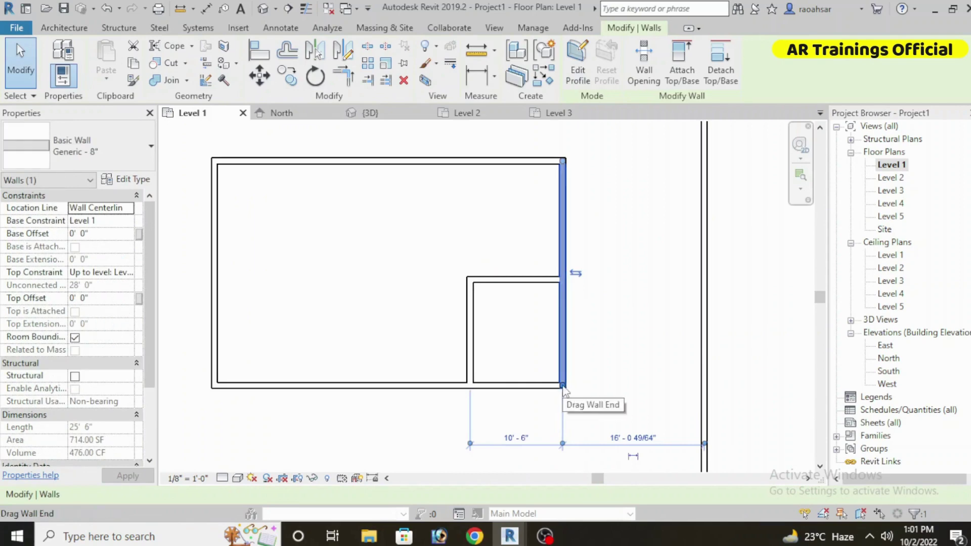
left_click_drag(563, 387, 563, 314)
left_click(562, 280)
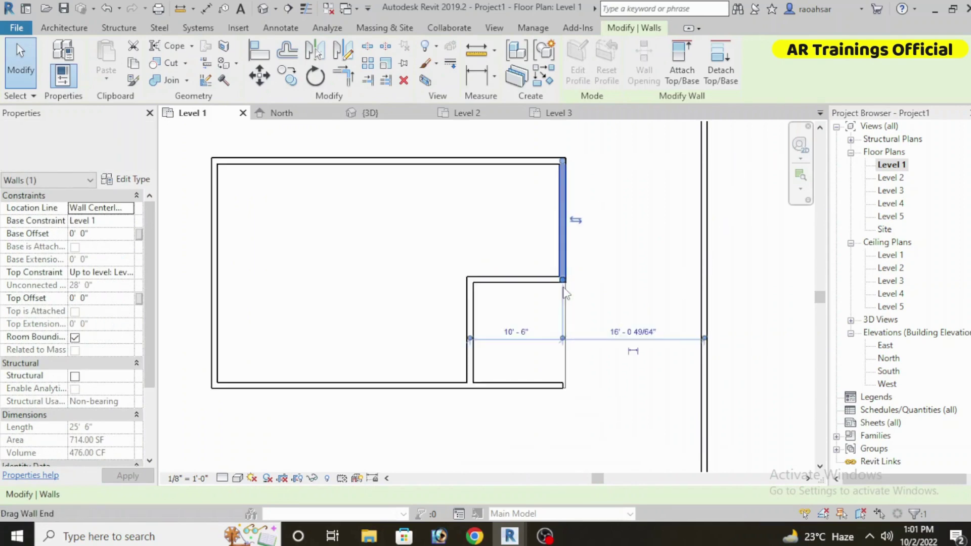
key("Escape")
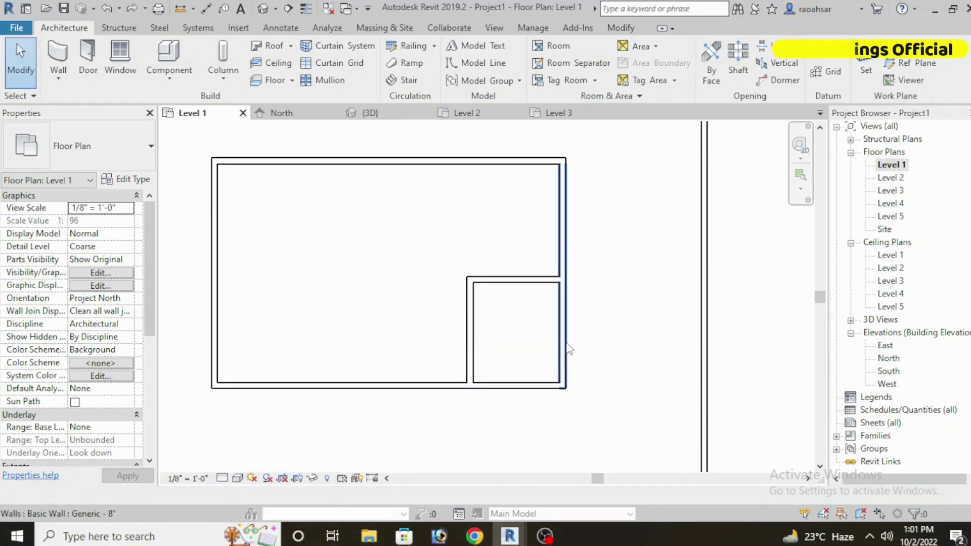
Try the single-element Trim/Extend tool on the right wall, then cancel it.
left_click(621, 27)
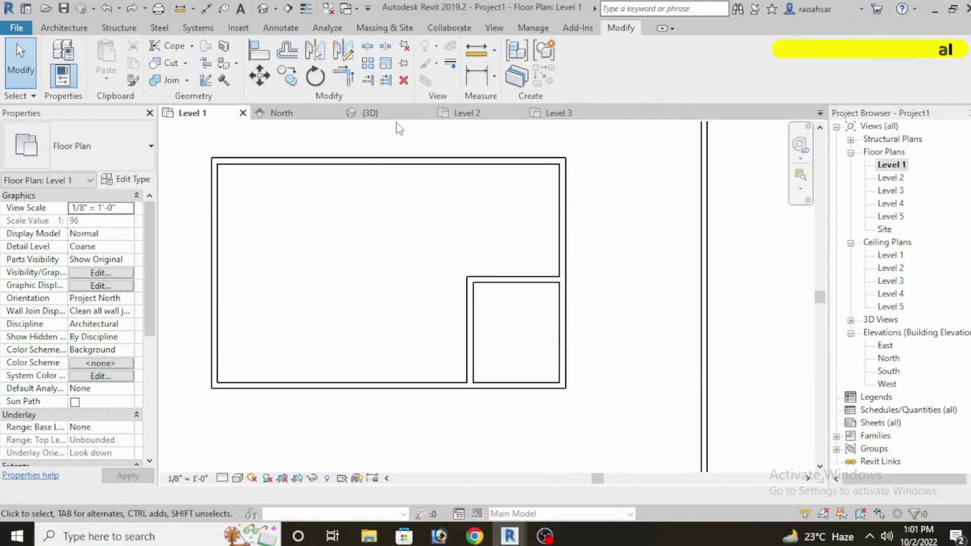
left_click(368, 80)
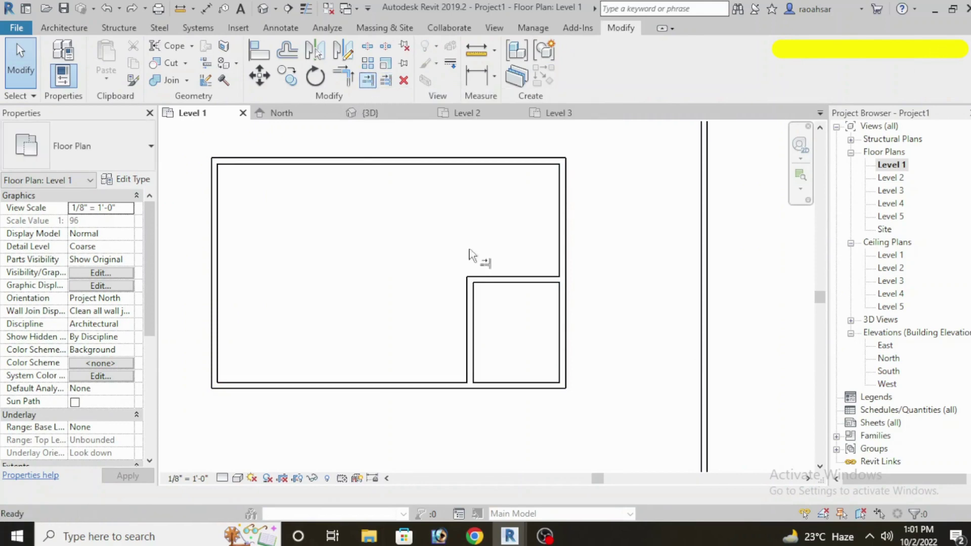
scroll(558, 282, "up", 2)
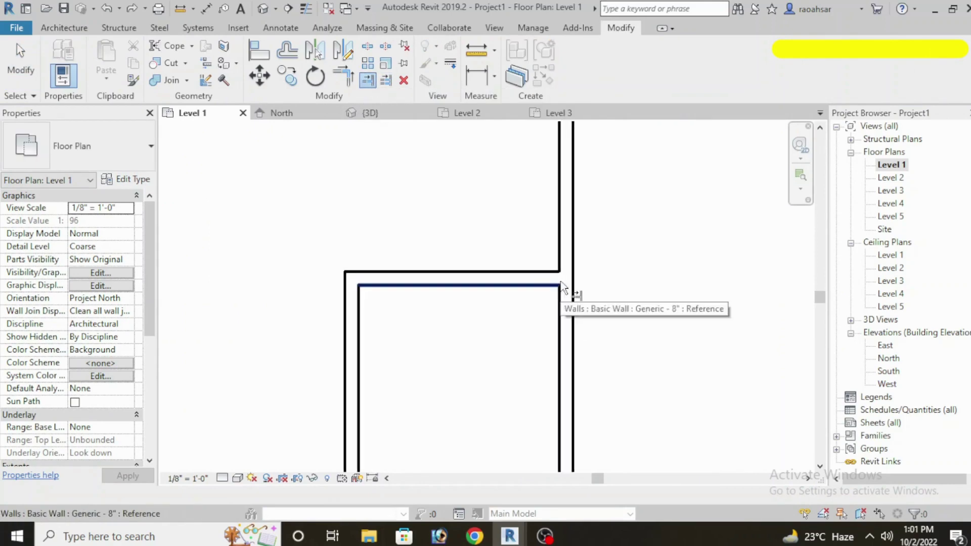
left_click(567, 296)
scroll(567, 296, "down", 1)
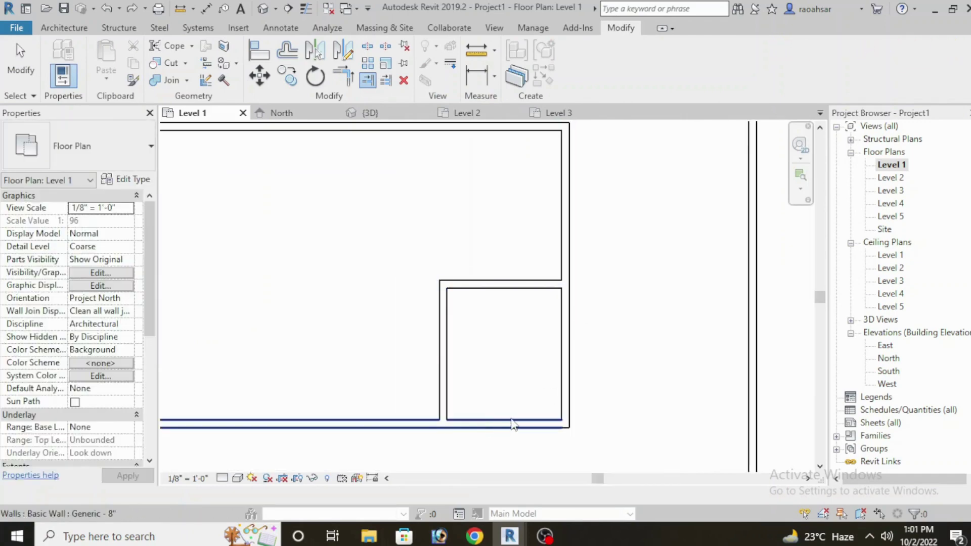
key("Escape")
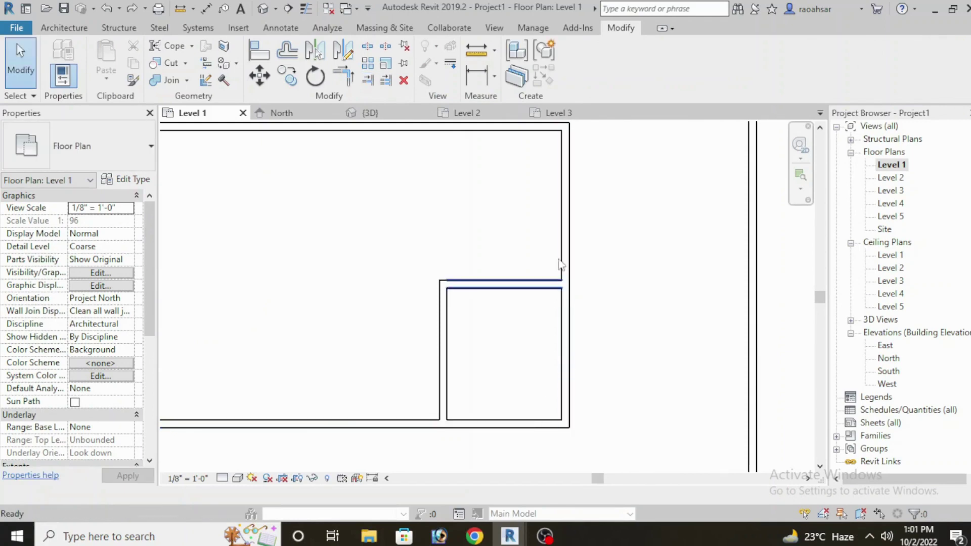
Shorten the bottom wall to 29'-0" by pulling its right end back to the partition.
left_click(287, 76)
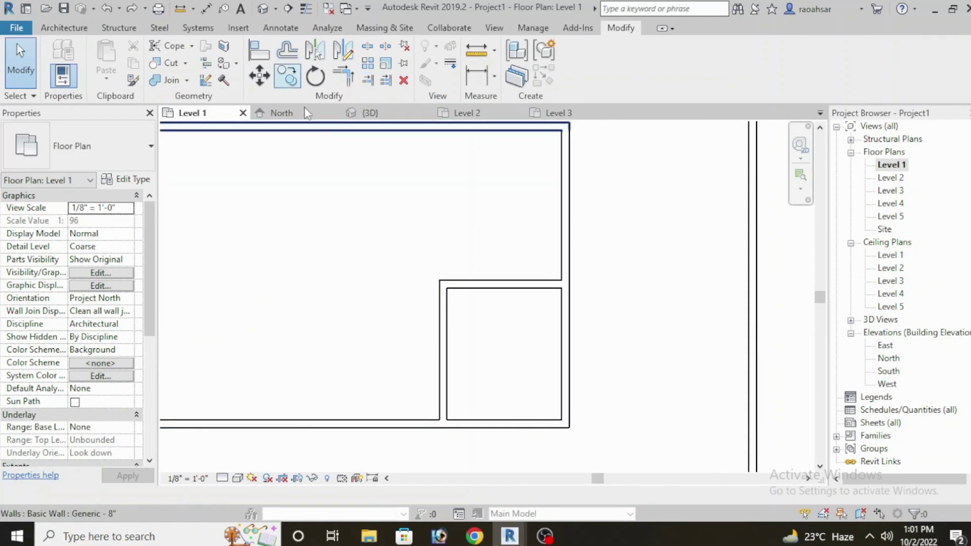
left_click(348, 80)
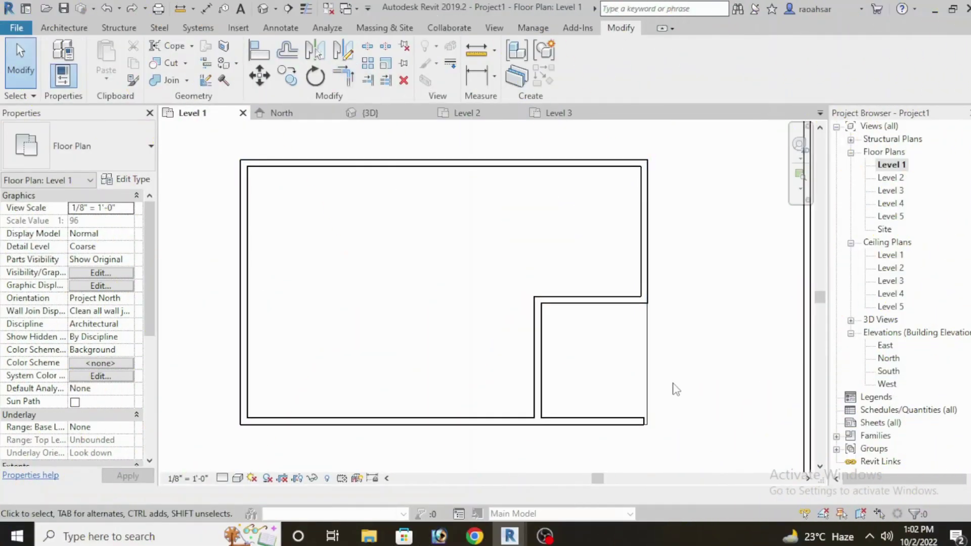
scroll(636, 376, "up", 1)
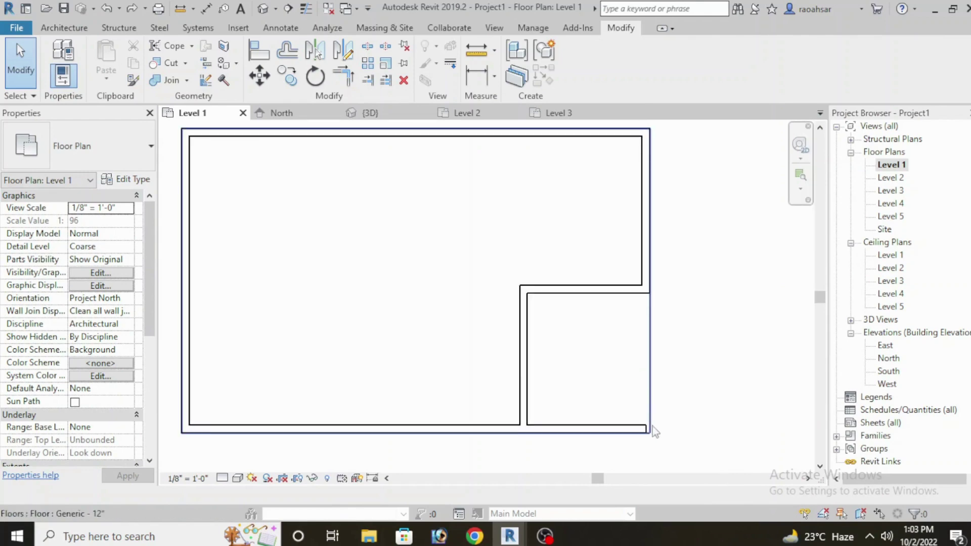
left_click(637, 439)
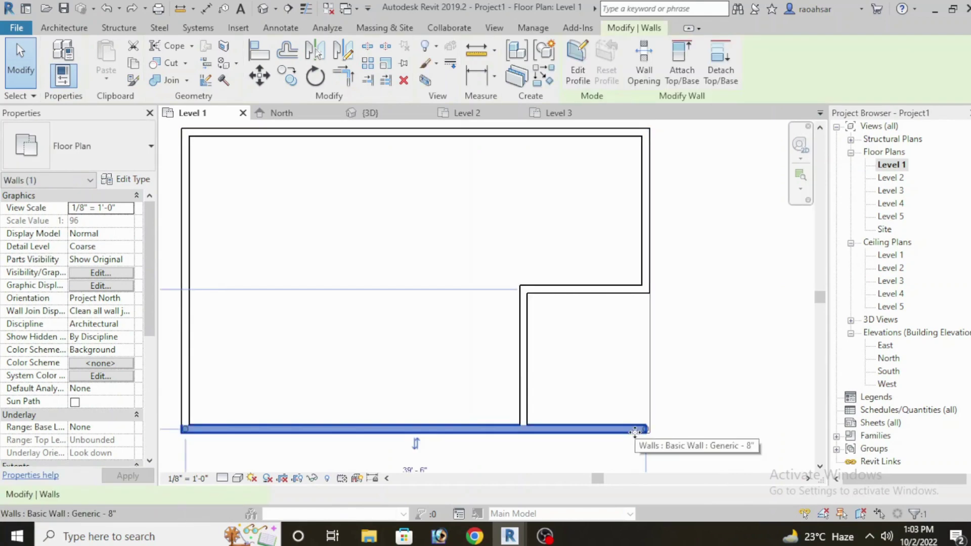
scroll(627, 433, "up", 1)
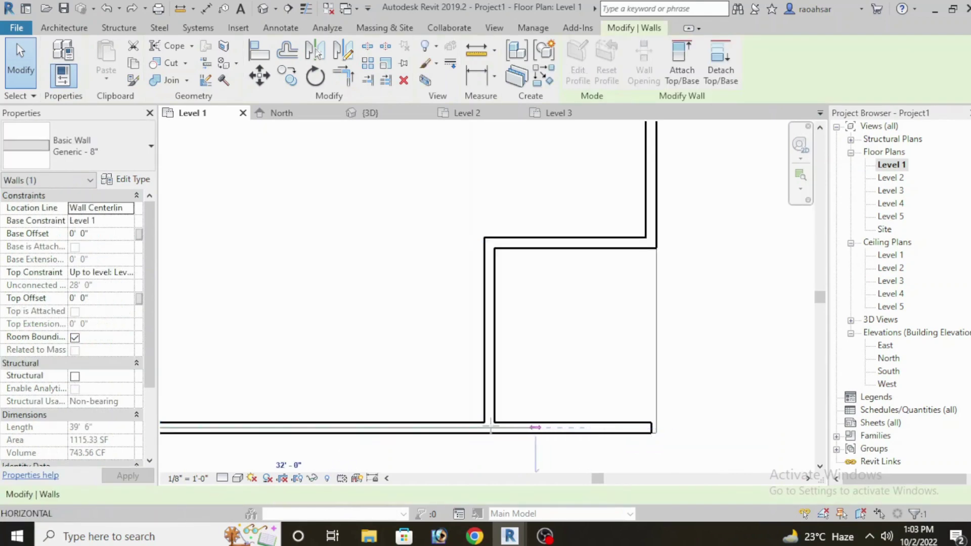
left_click_drag(536, 427, 489, 427)
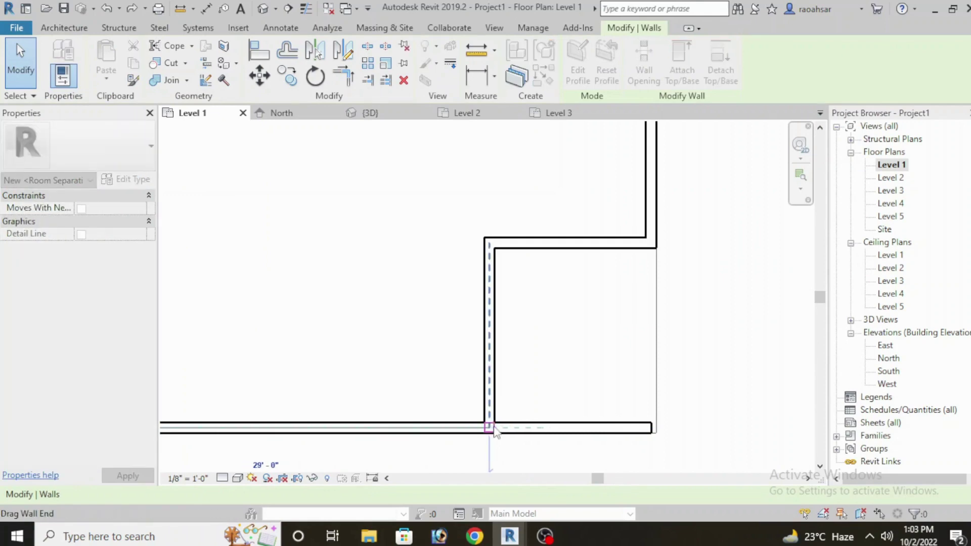
left_click(596, 297)
scroll(596, 297, "down", 4)
scroll(596, 297, "down", 2)
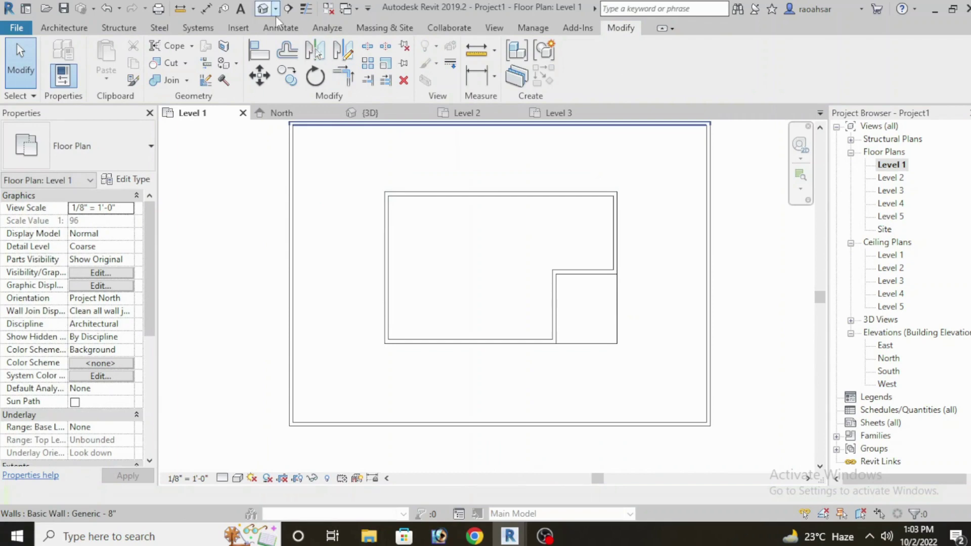
Switch to the default 3D view and orbit, zoom and pan into the recessed corner's stacked floor slabs.
left_click(263, 10)
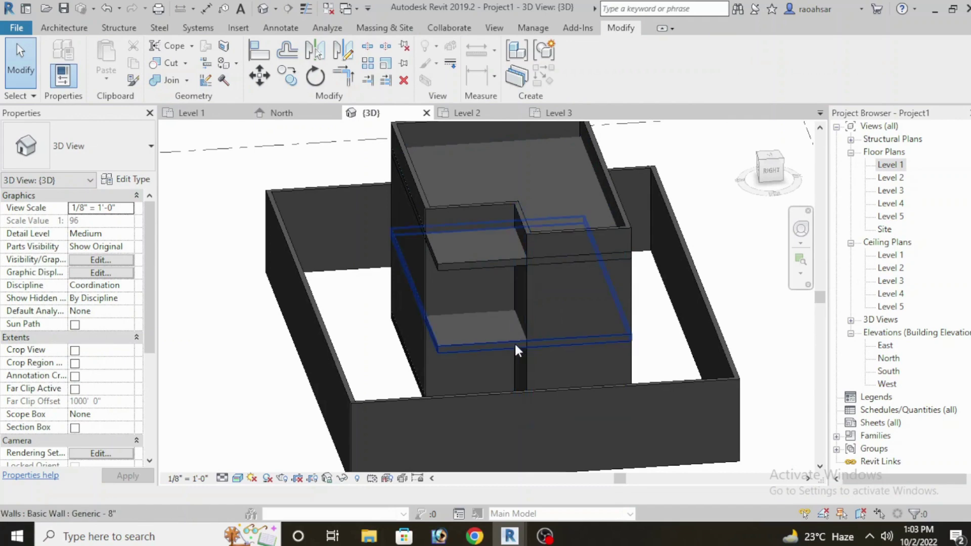
middle_click_drag(515, 342, 574, 340, "shift")
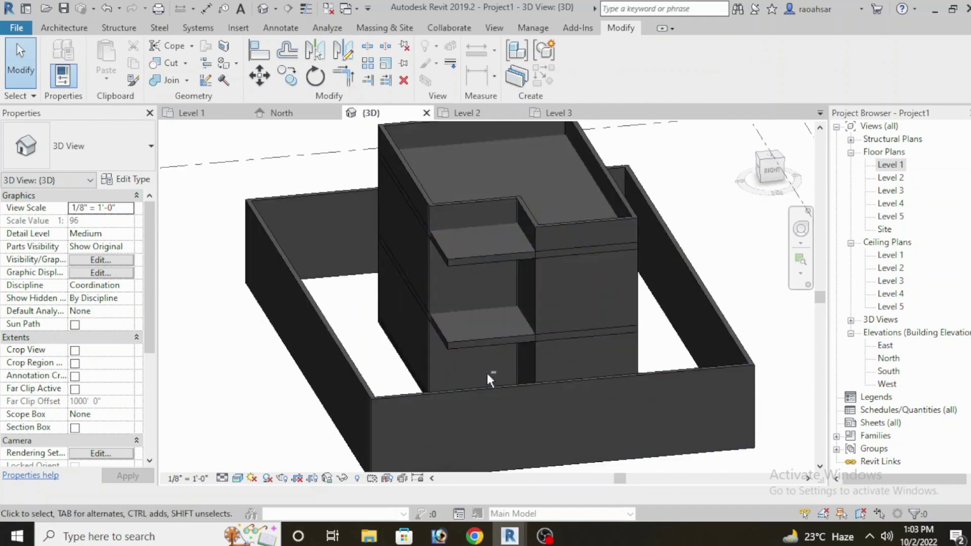
middle_click_drag(487, 371, 497, 361, "shift")
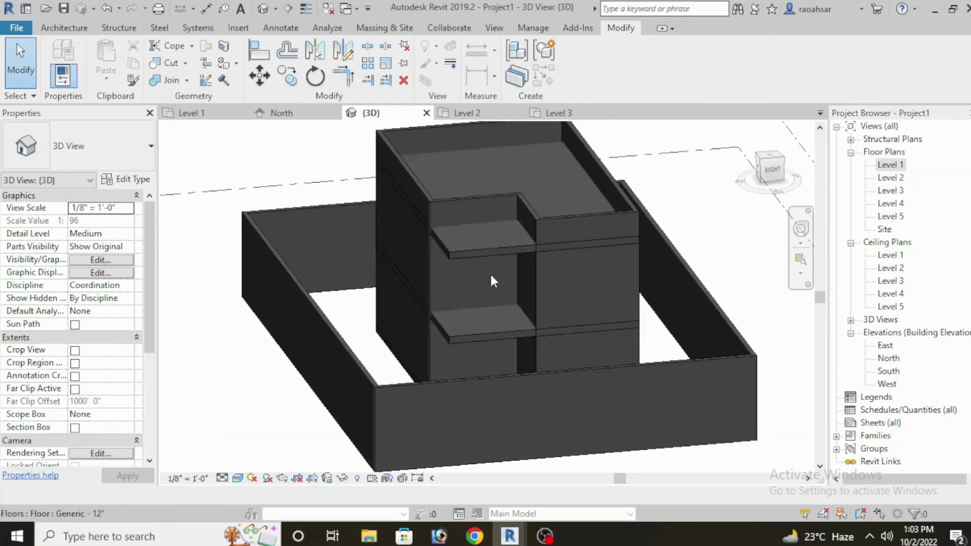
mouse_move(530, 318)
middle_mouse_down("shift")
mouse_move(533, 348)
mouse_move(521, 335)
middle_mouse_up("shift")
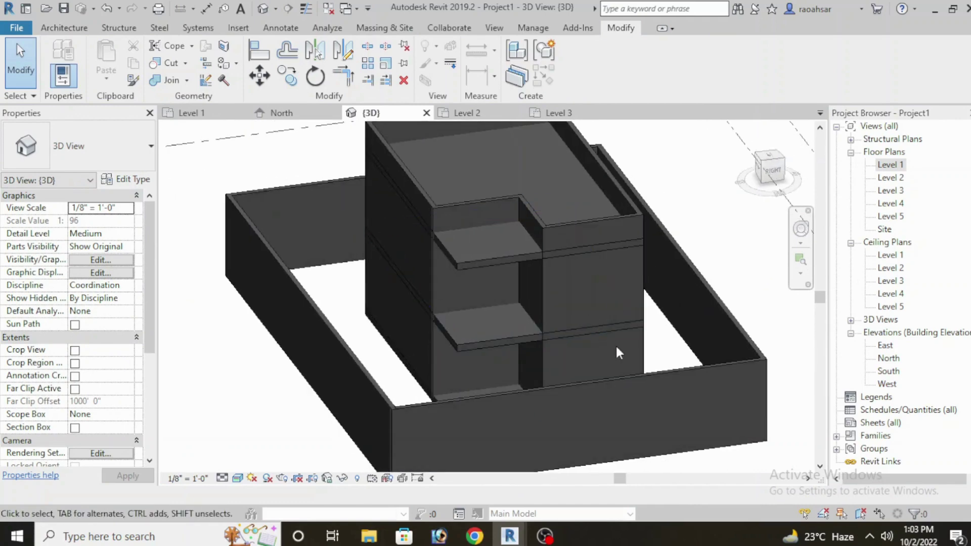
middle_click_drag(617, 348, 603, 350)
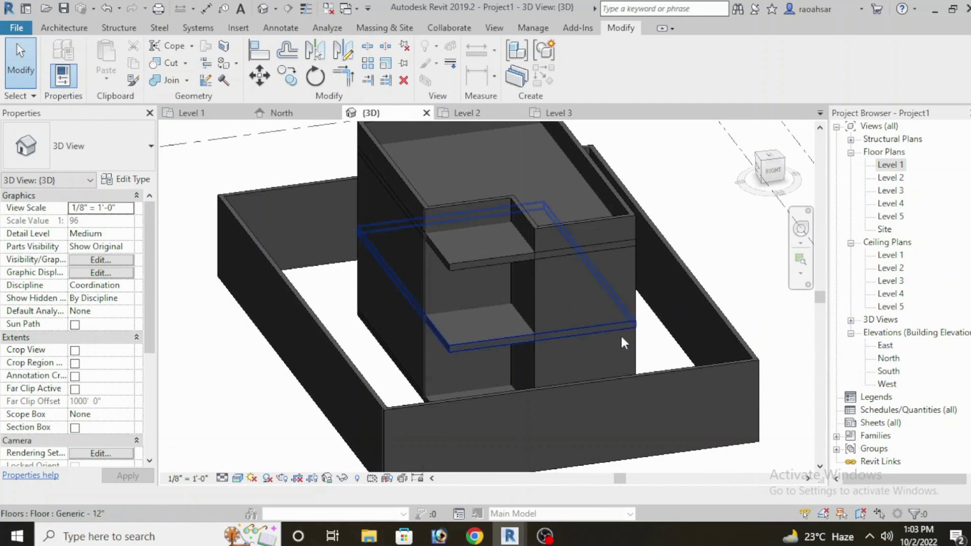
middle_click_drag(564, 352, 579, 351, "shift")
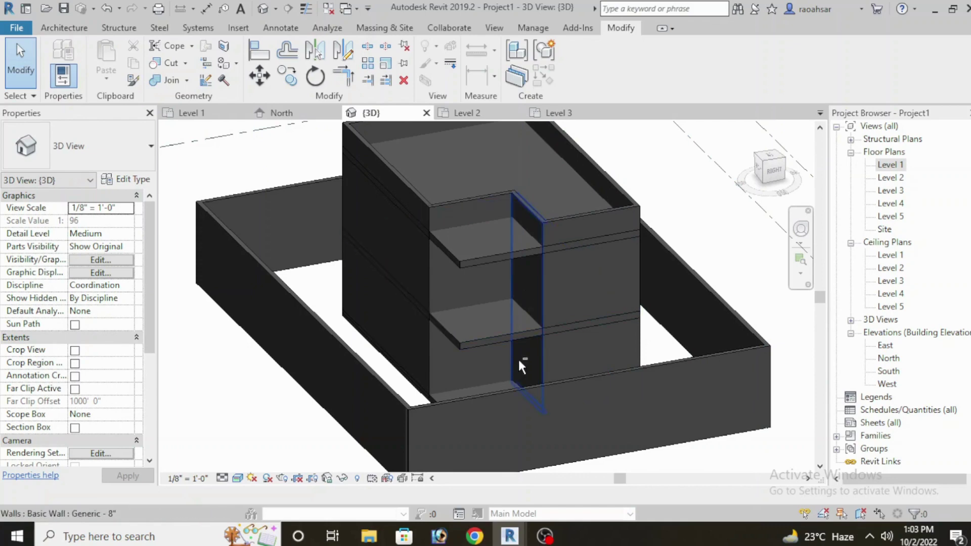
scroll(459, 354, "up", 3)
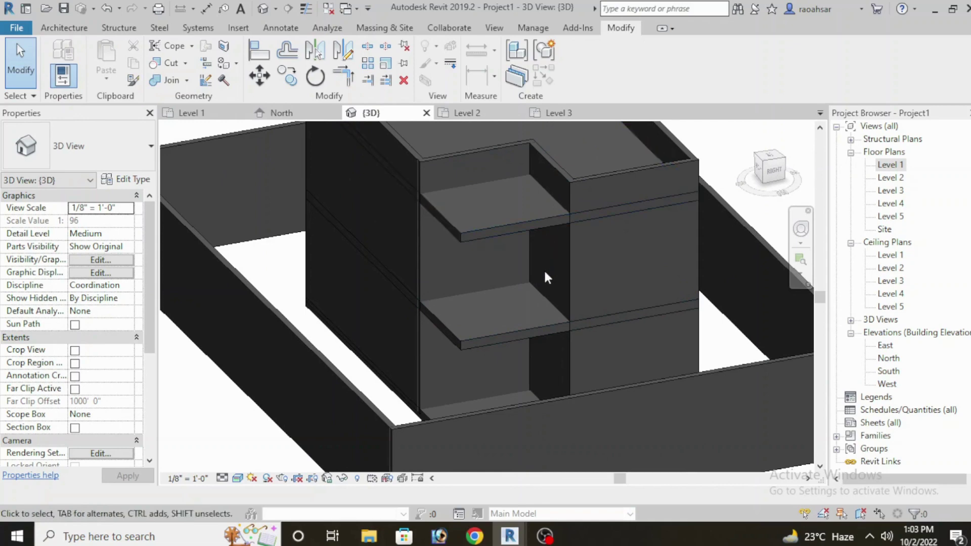
middle_click_drag(545, 268, 537, 294)
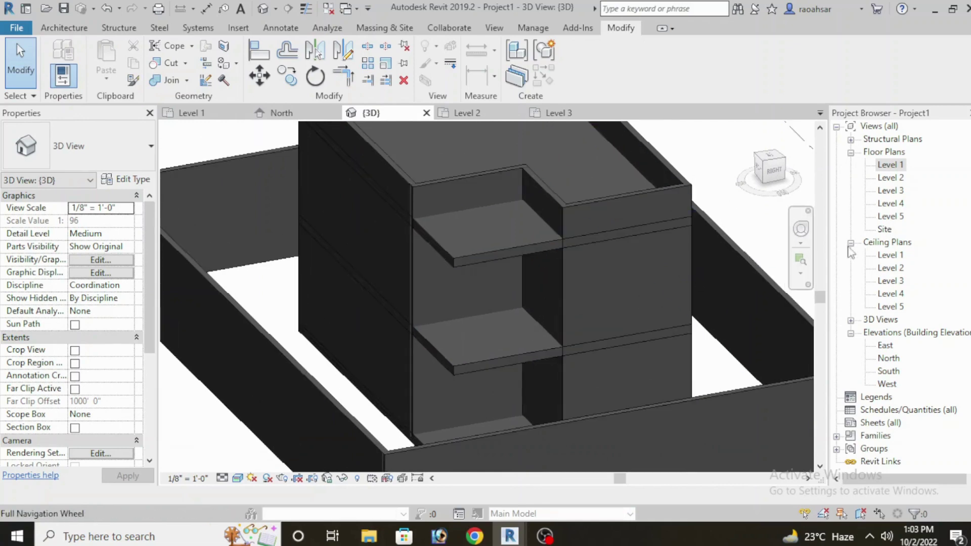
In the Level 3 plan, start a floor sketch with straight Boundary Line drawing.
double_click(892, 190)
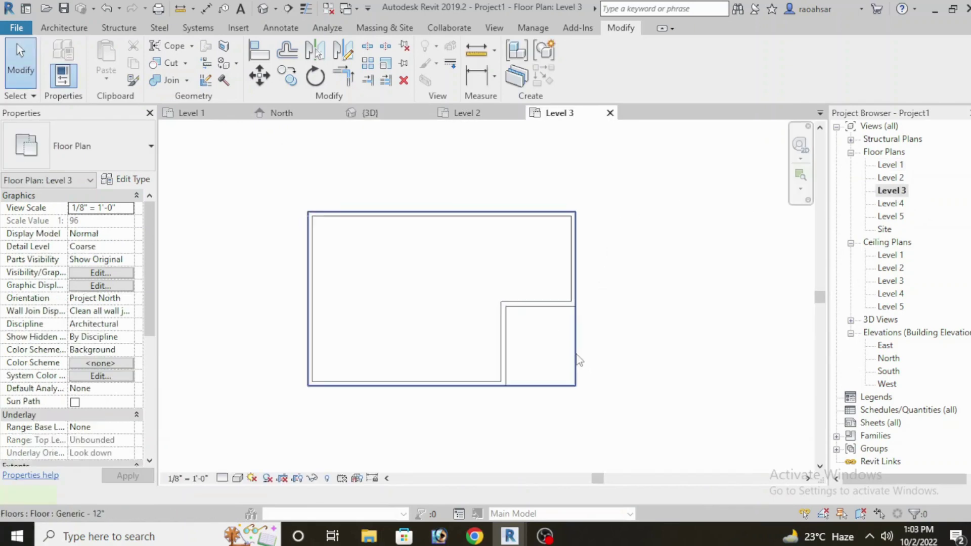
left_click(579, 360)
key("Escape")
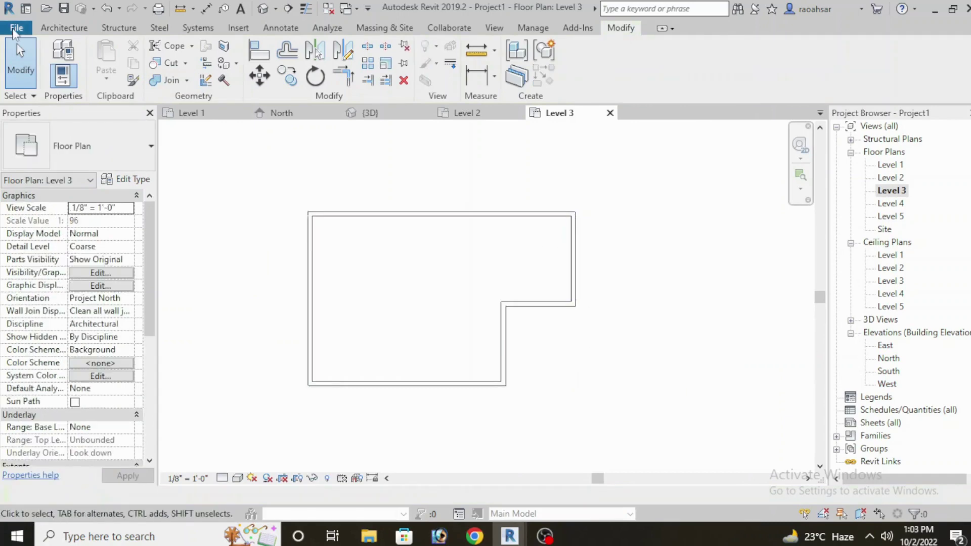
left_click(46, 29)
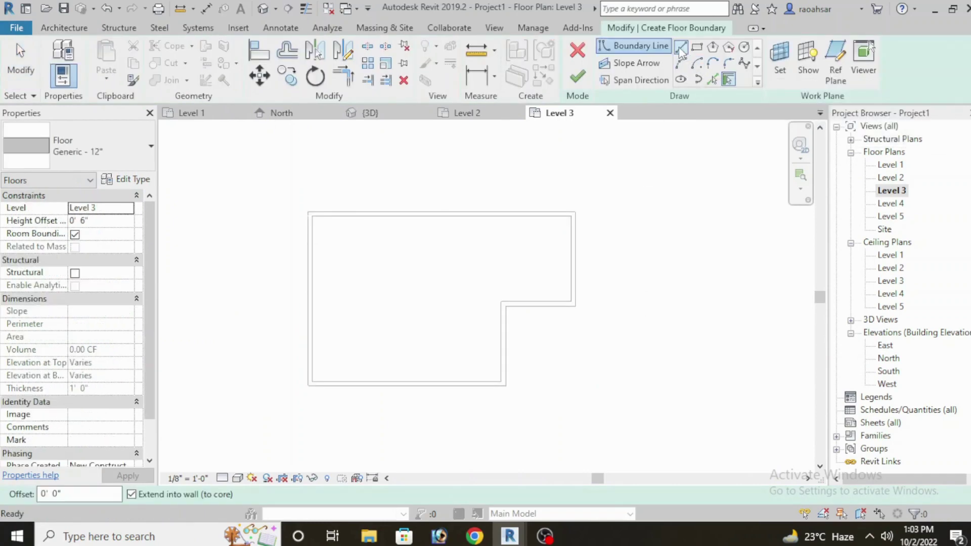
left_click(681, 49)
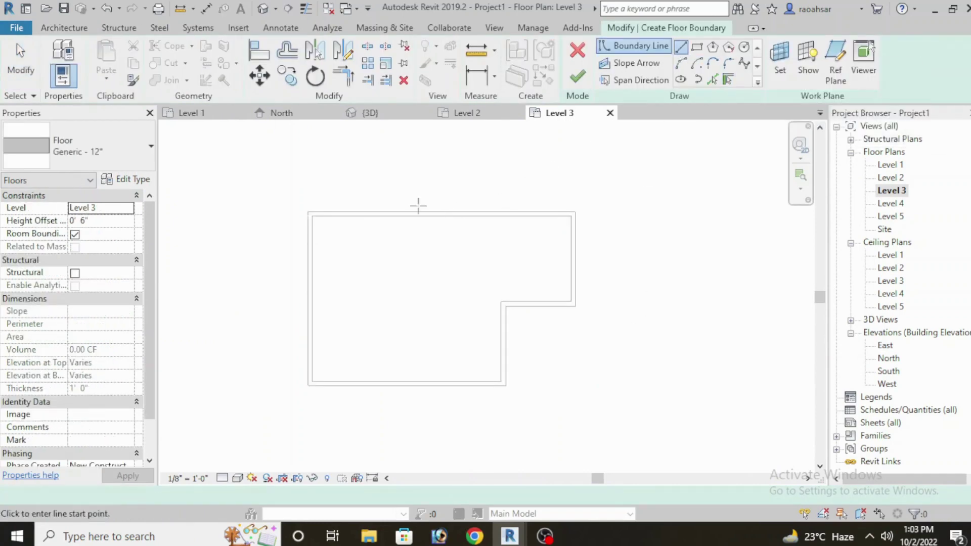
Draw boundary lines from the top-left wall corner across the top and down the right wall.
left_click(308, 212)
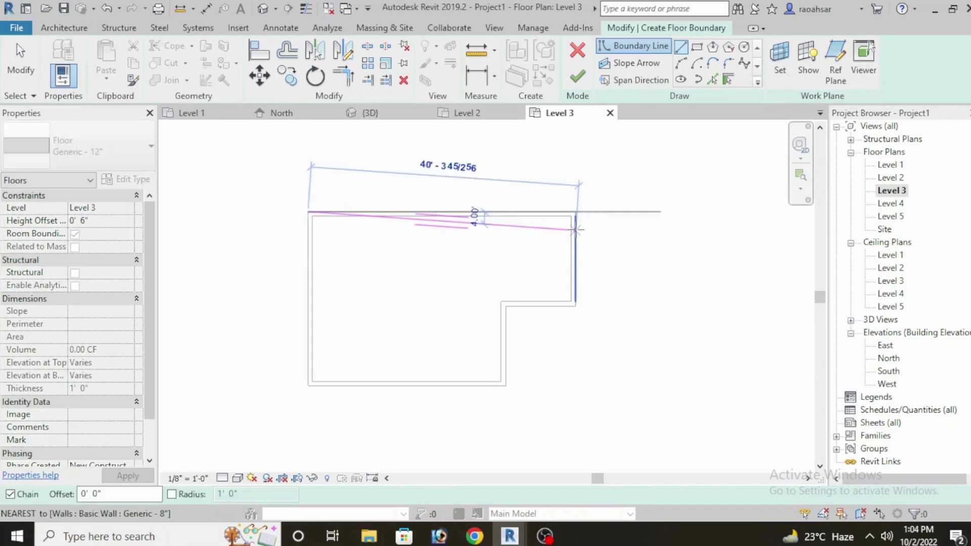
scroll(575, 230, "up", 2)
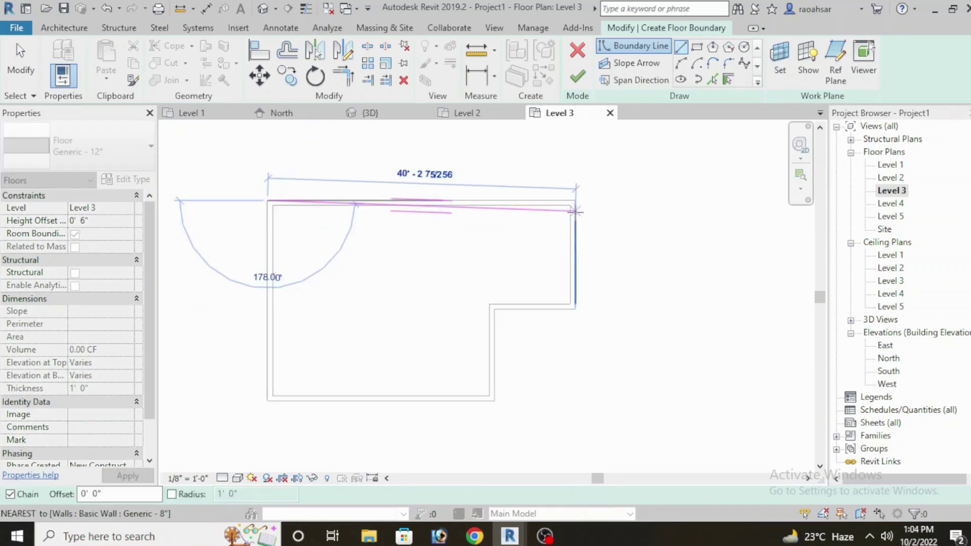
scroll(575, 211, "up", 4)
left_click(575, 188)
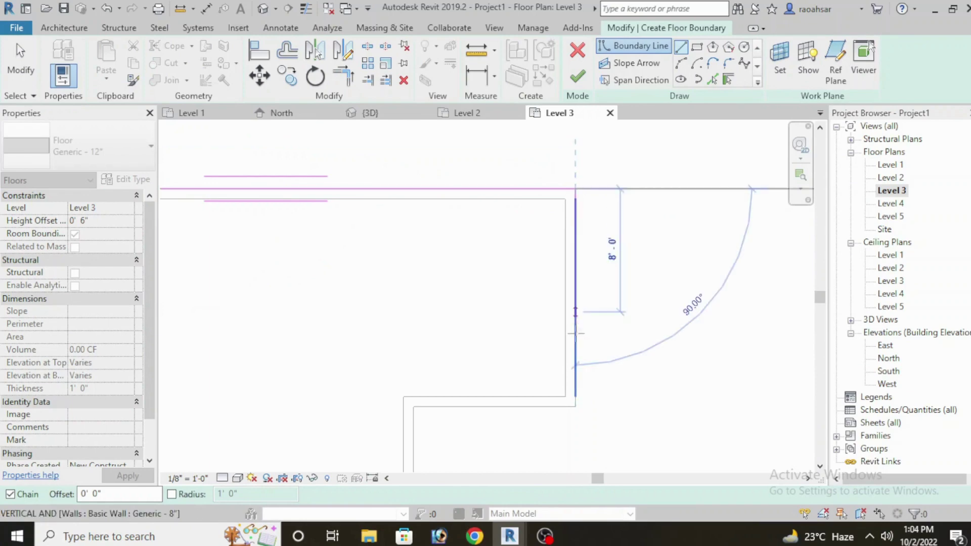
left_click(575, 404)
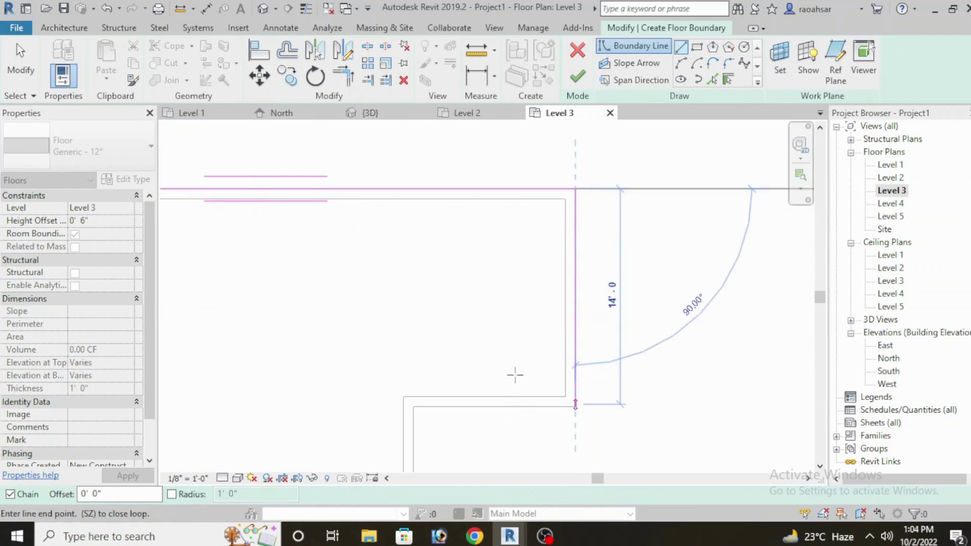
middle_click_drag(542, 276, 552, 229)
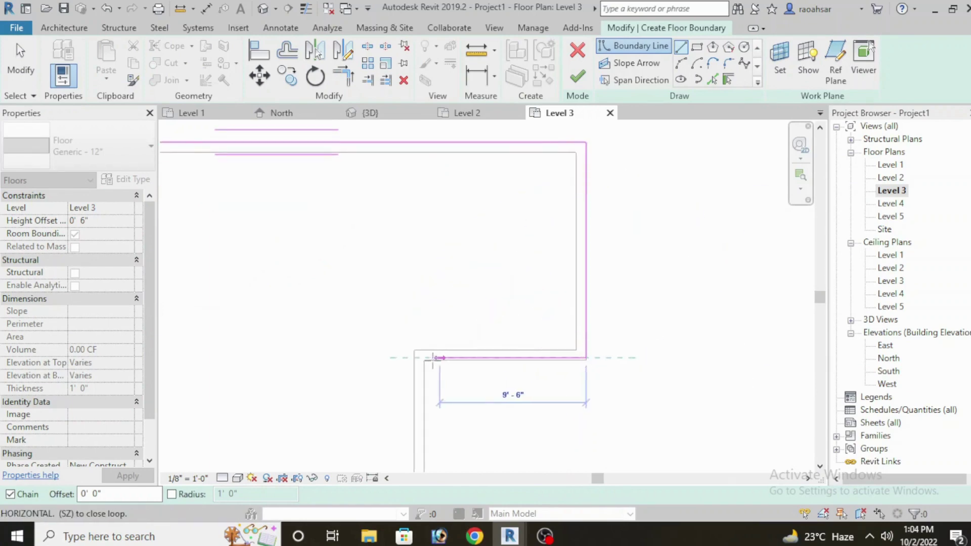
scroll(424, 358, "up", 2)
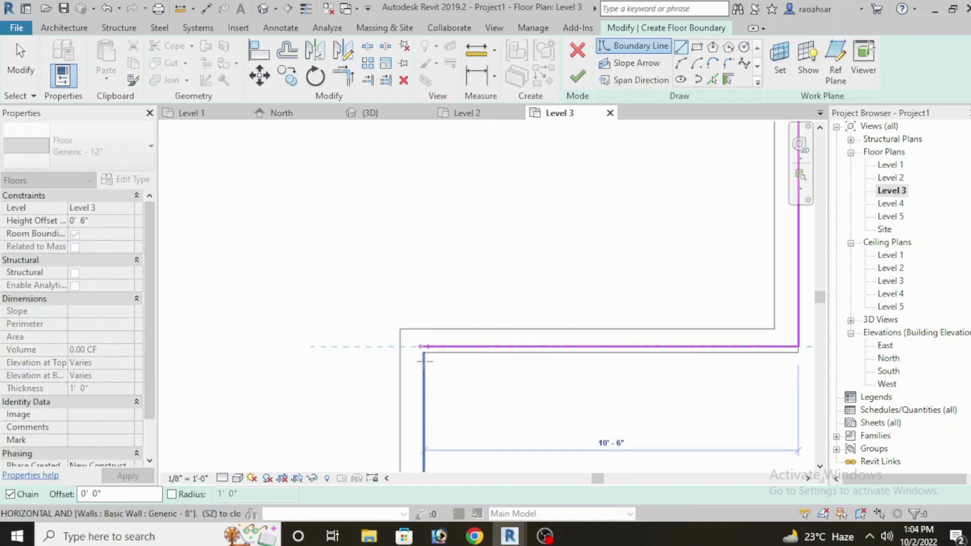
scroll(425, 349, "up", 2)
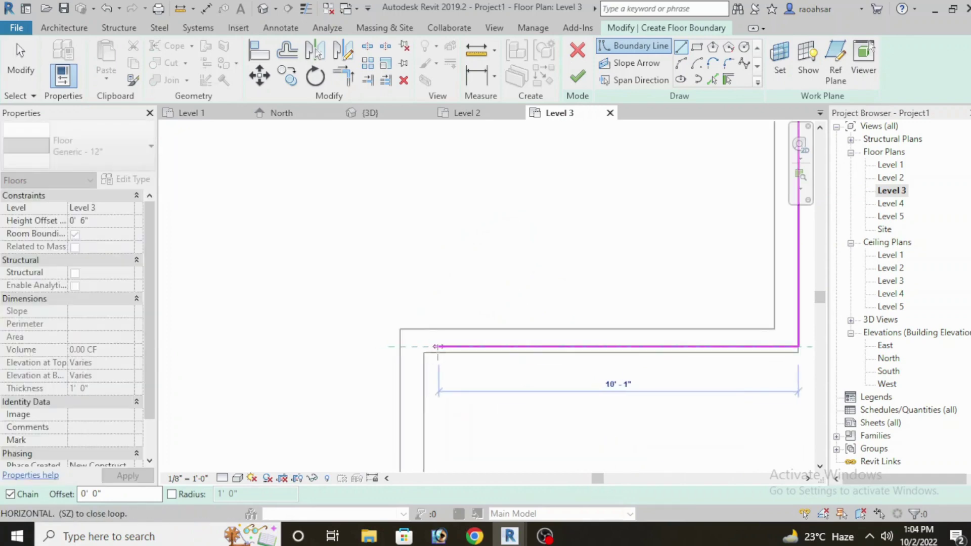
Cancel the unfinished horizontal boundary line and exit line drawing mode.
key("Escape")
scroll(614, 299, "down", 2)
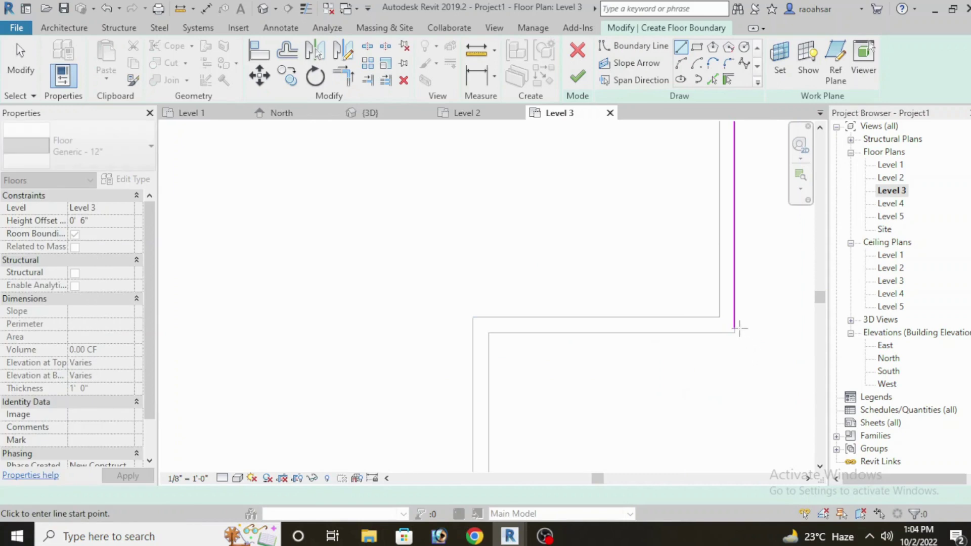
scroll(739, 329, "up", 2)
key("Escape")
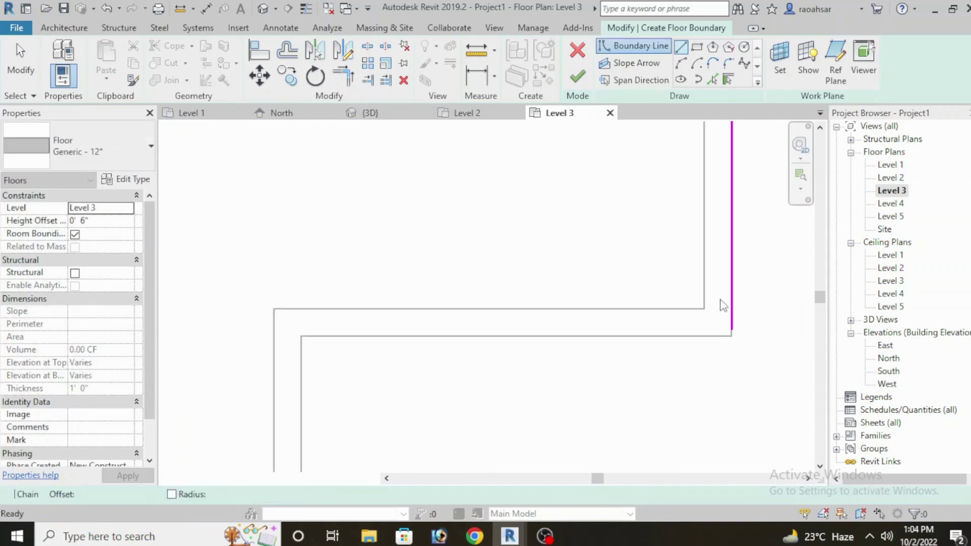
key("Escape")
scroll(713, 304, "down", 5)
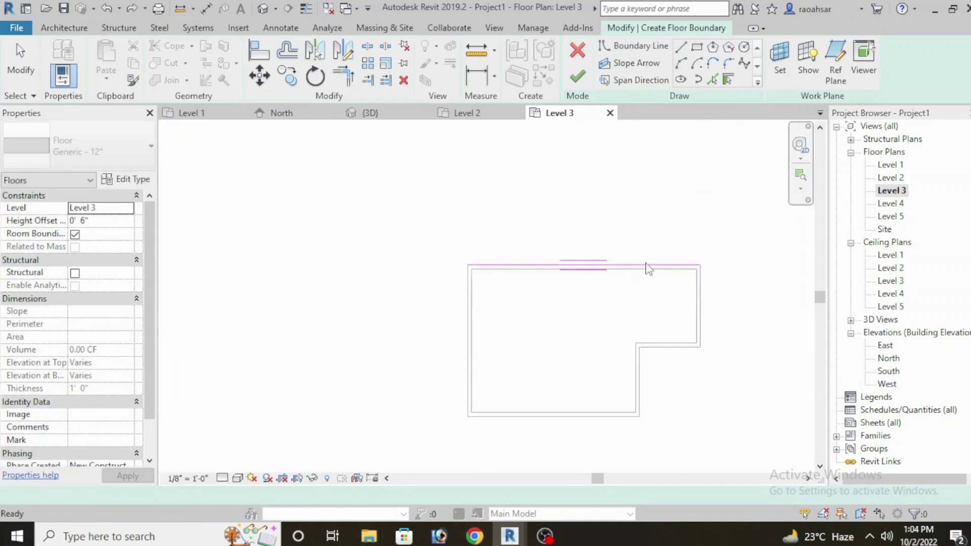
scroll(648, 268, "up", 4)
Select and remove the misdrawn top boundary line from the sketch.
key("l")
key("i")
key("Escape")
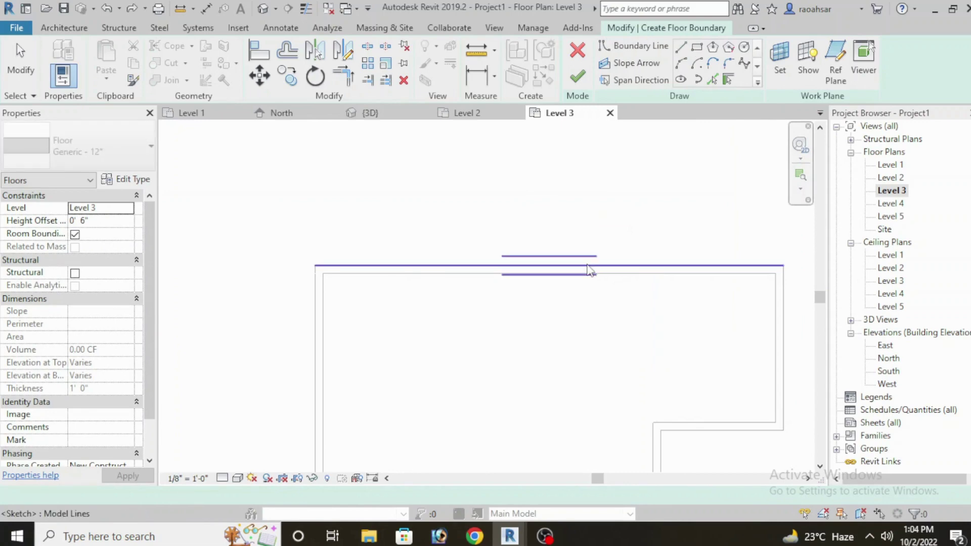
left_click(587, 265)
key("Escape")
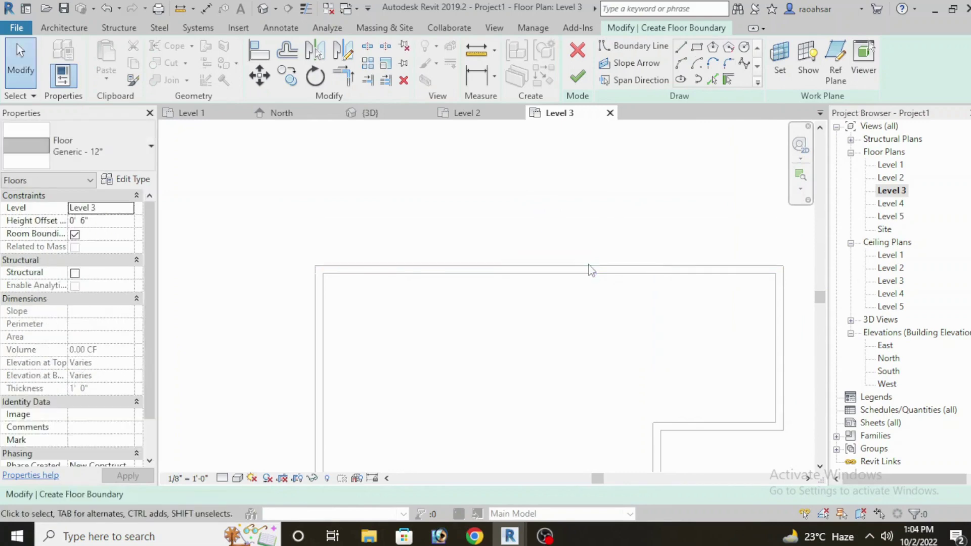
scroll(588, 266, "down", 2)
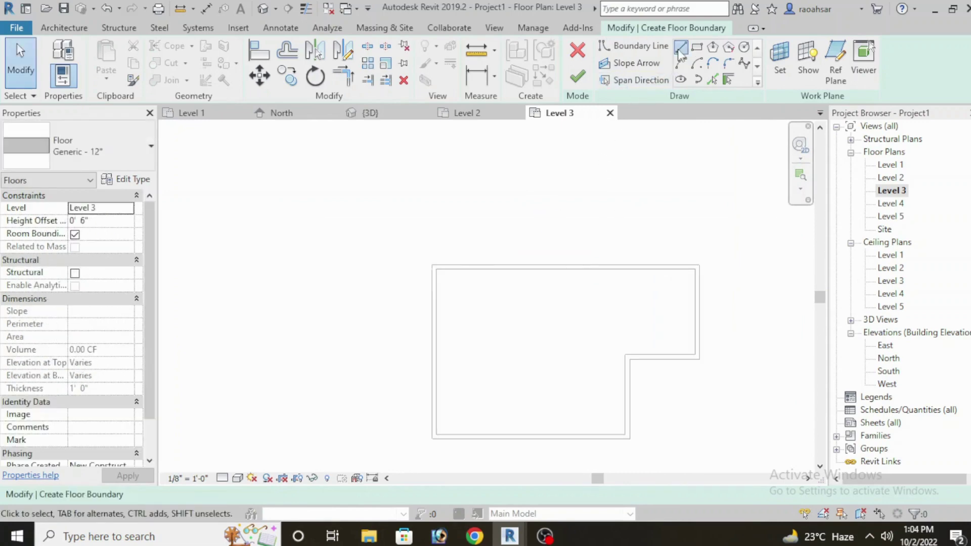
scroll(434, 263, "up", 3)
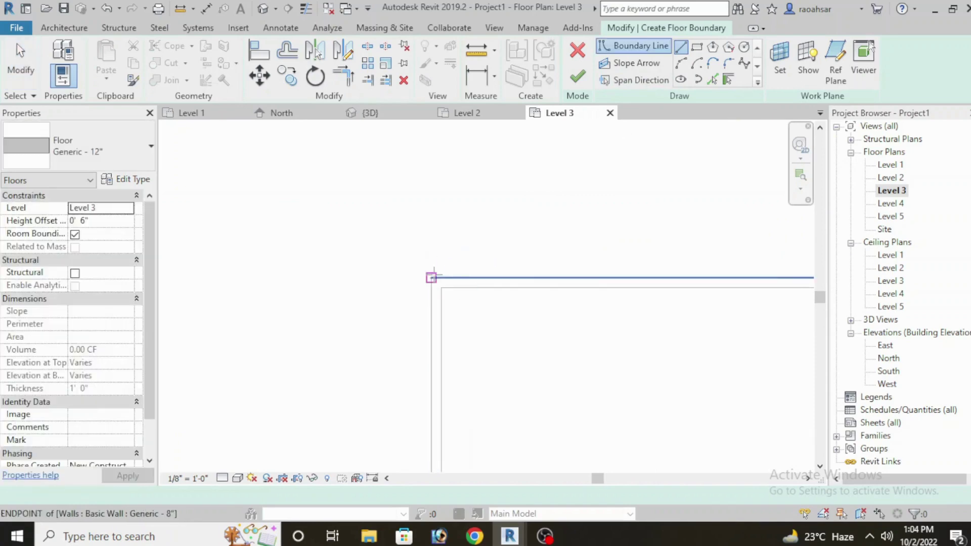
Redraw the top boundary edge from the top-left corner and the right edge down to the wall corner.
left_click(433, 278)
middle_click_drag(546, 310, 360, 313)
scroll(666, 310, "down", 2)
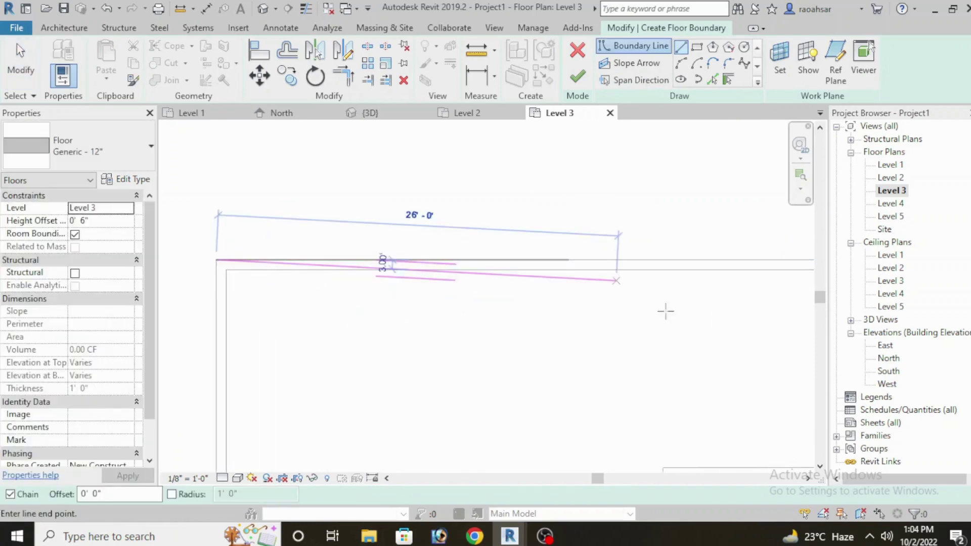
middle_click_drag(666, 310, 612, 330)
scroll(705, 271, "up", 2)
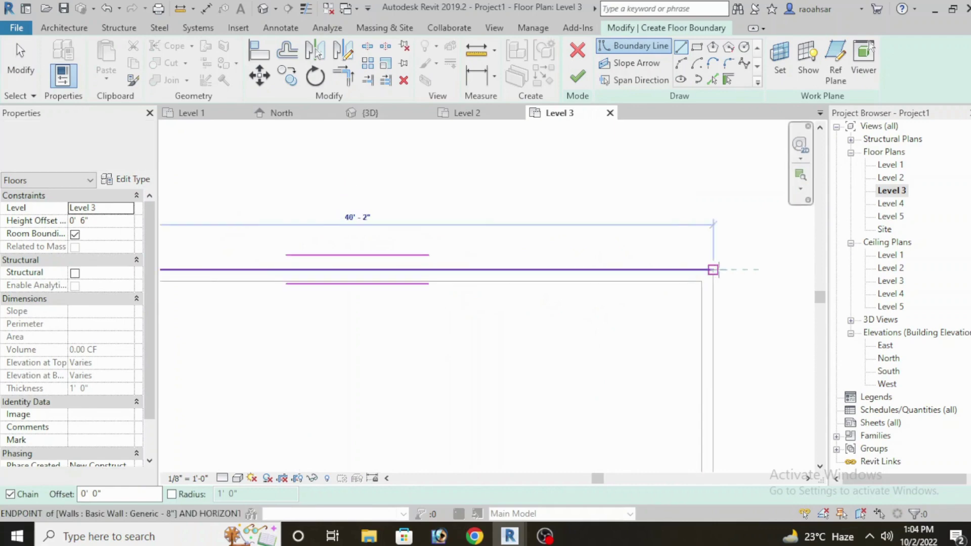
left_click(714, 269)
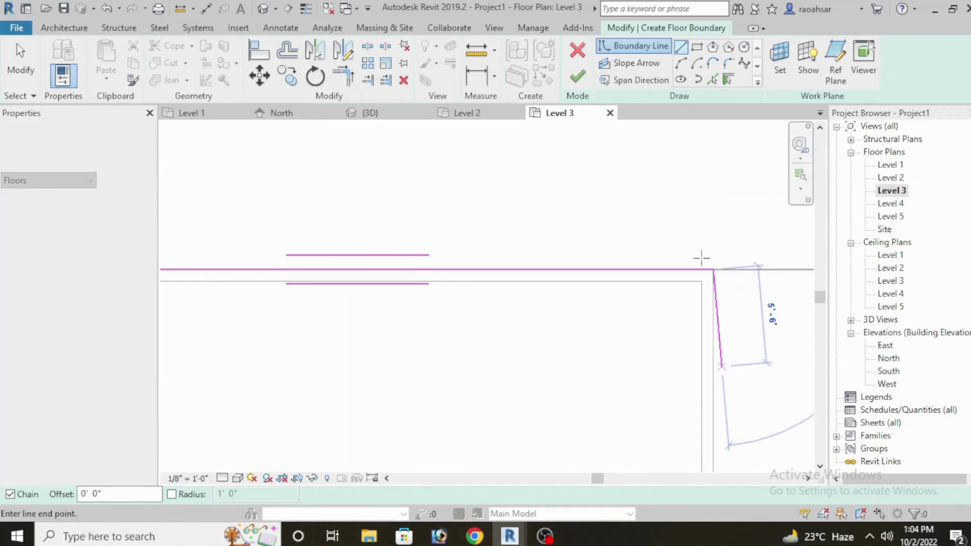
middle_click_drag(702, 327, 691, 233)
scroll(698, 354, "down", 1)
scroll(699, 375, "up", 2)
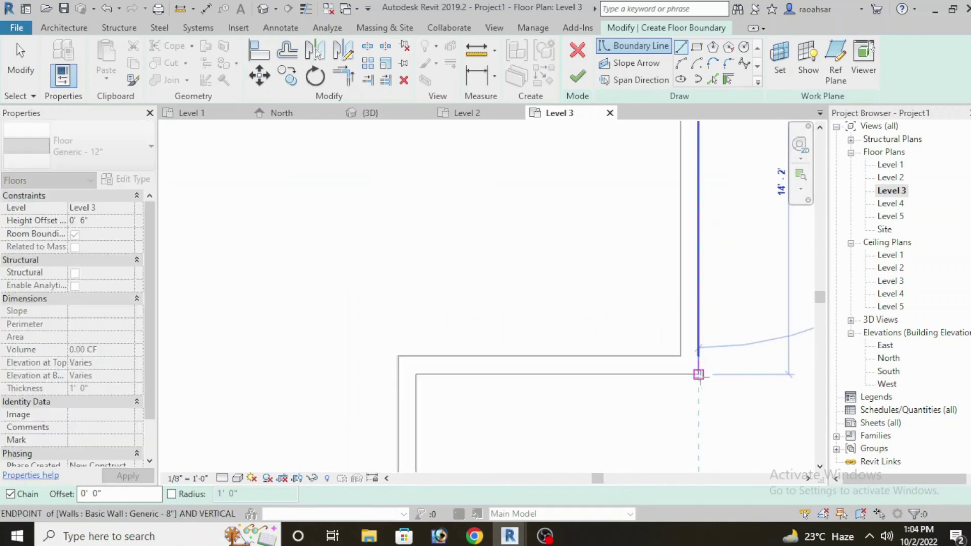
left_click(698, 374)
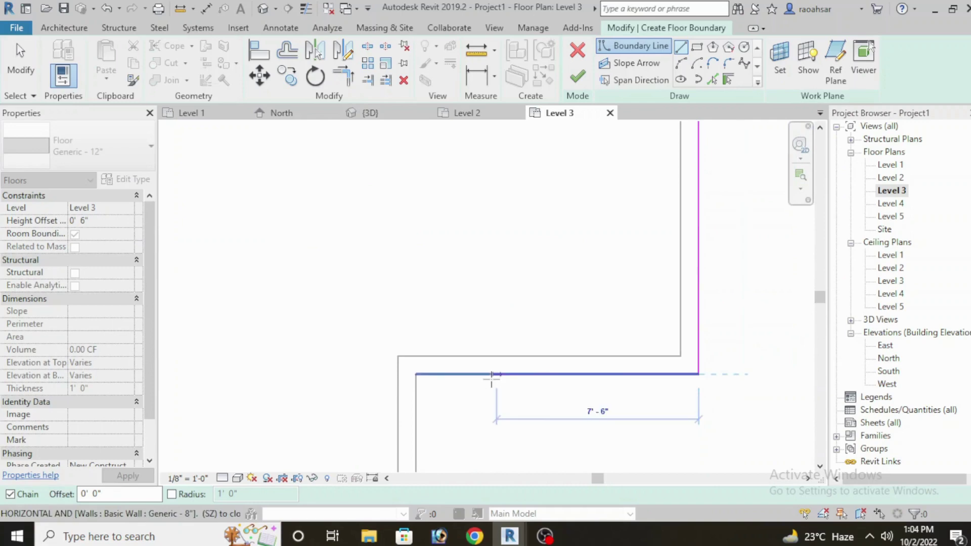
Trace the step edge and inner vertical edge around the recessed corner.
left_click(415, 374)
scroll(425, 349, "down", 3)
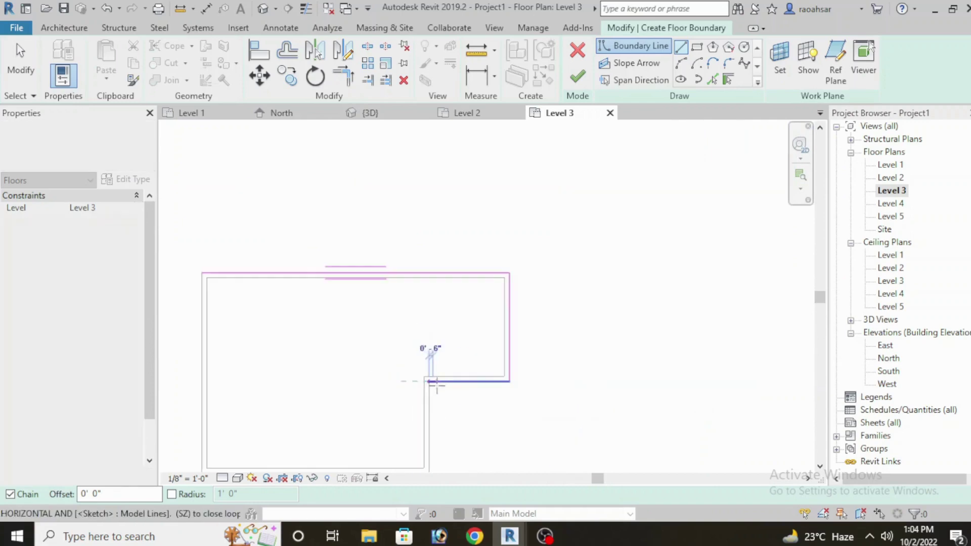
scroll(506, 354, "down", 3)
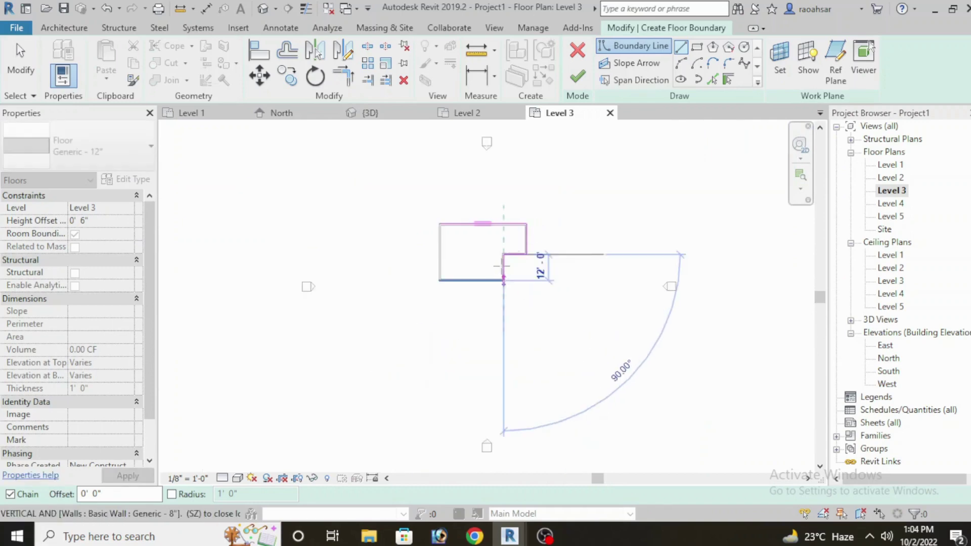
scroll(511, 281, "up", 2)
scroll(508, 284, "up", 2)
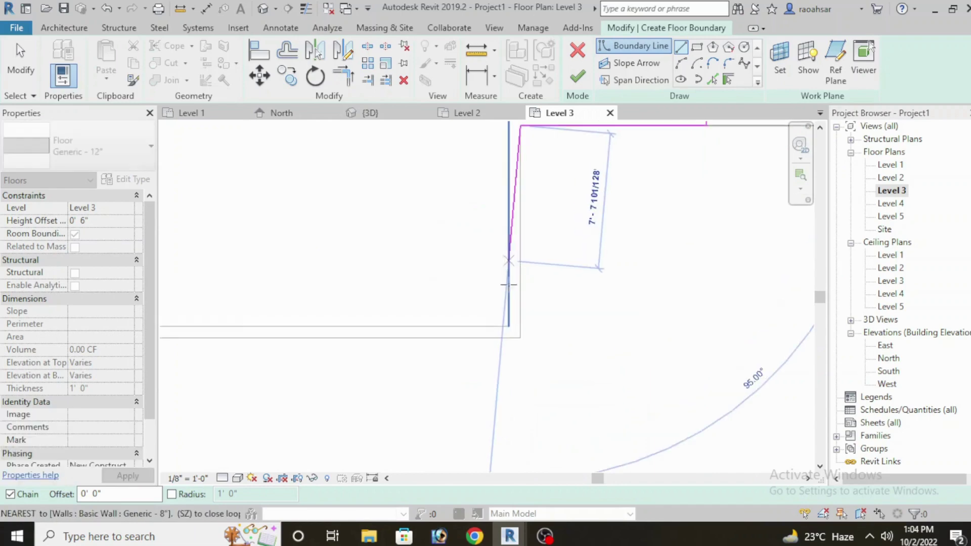
left_click(521, 338)
scroll(508, 338, "down", 3)
scroll(281, 339, "up", 2)
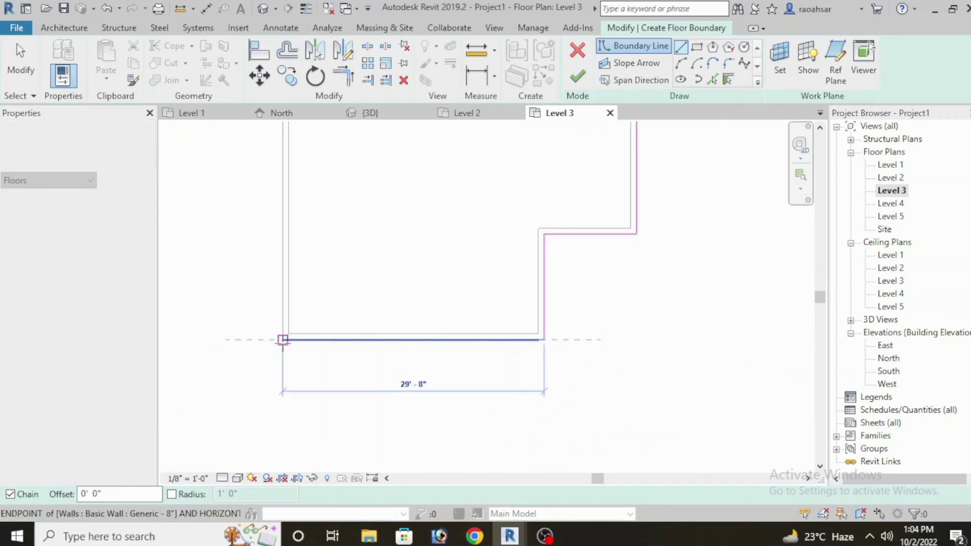
scroll(282, 336, "up", 1)
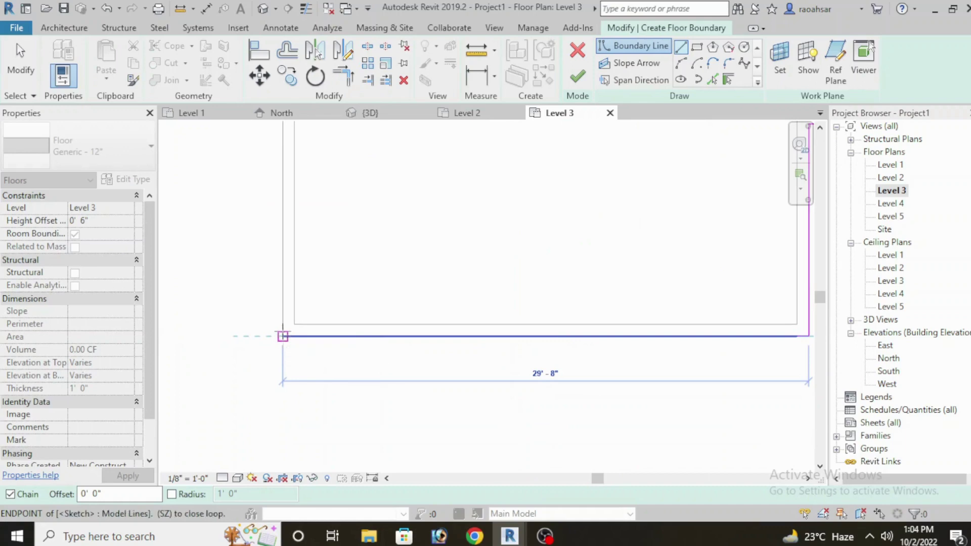
Draw the bottom edge to the lower-left corner and close the outline back at the top-left corner.
left_click(283, 336)
scroll(283, 337, "down", 2)
middle_click_drag(358, 267, 387, 350)
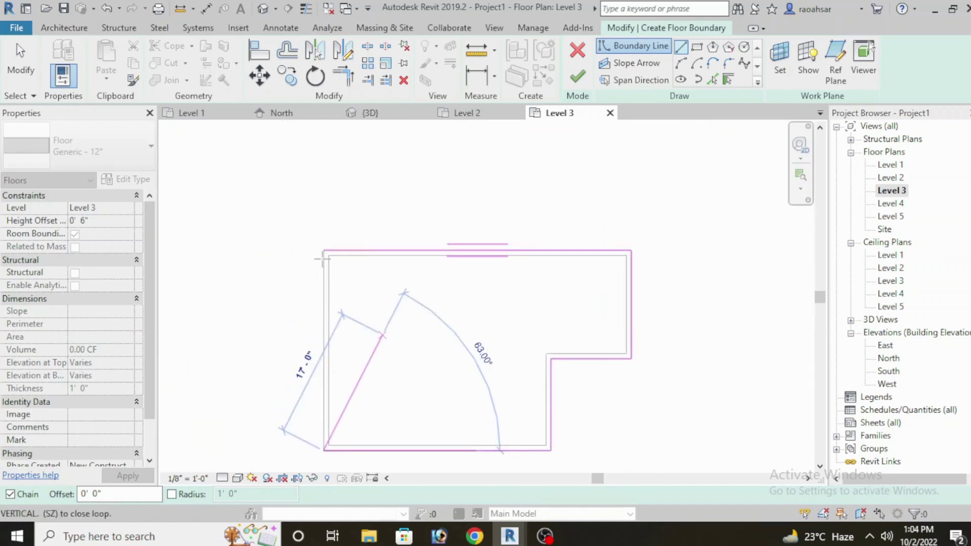
scroll(321, 259, "up", 2)
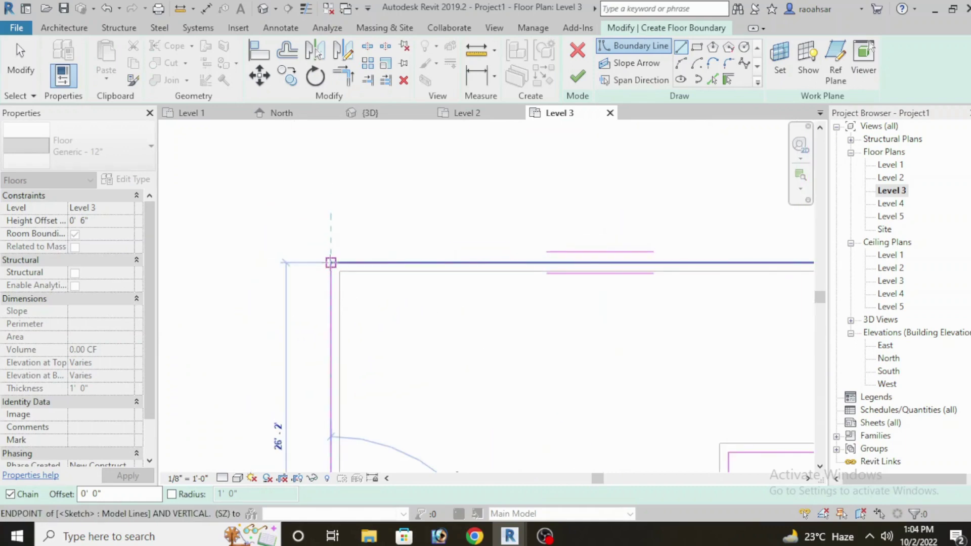
left_click(331, 263)
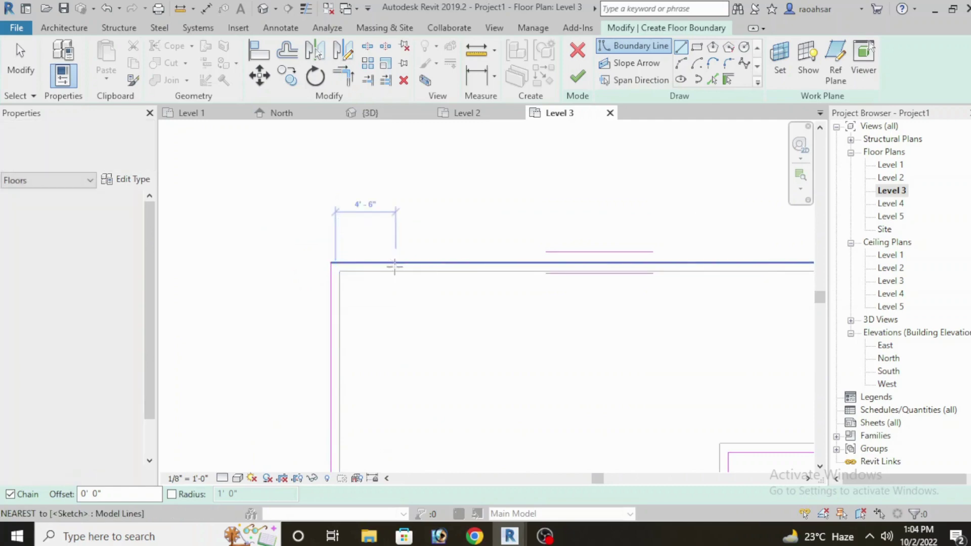
key("Escape")
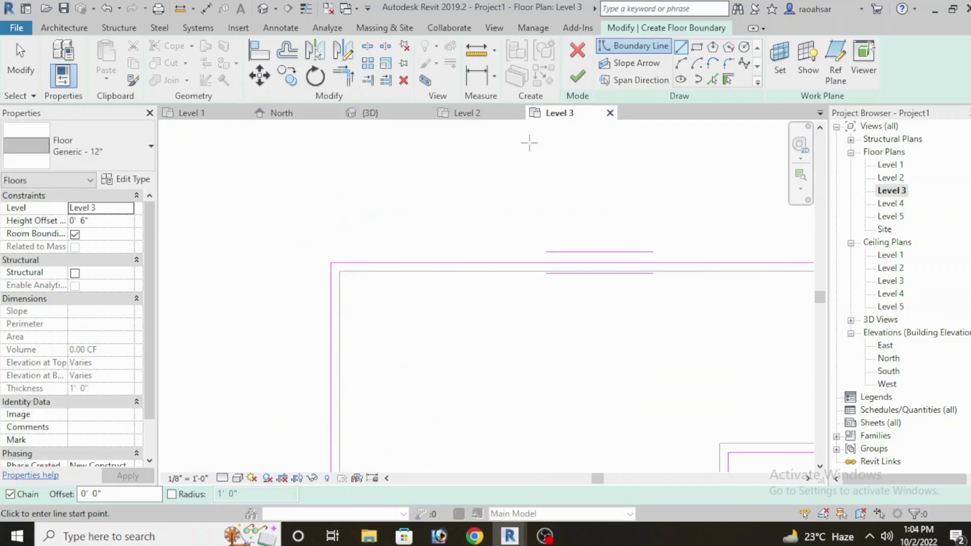
Finish the sketch to create the Generic 12" floor on Level 3.
left_click(579, 78)
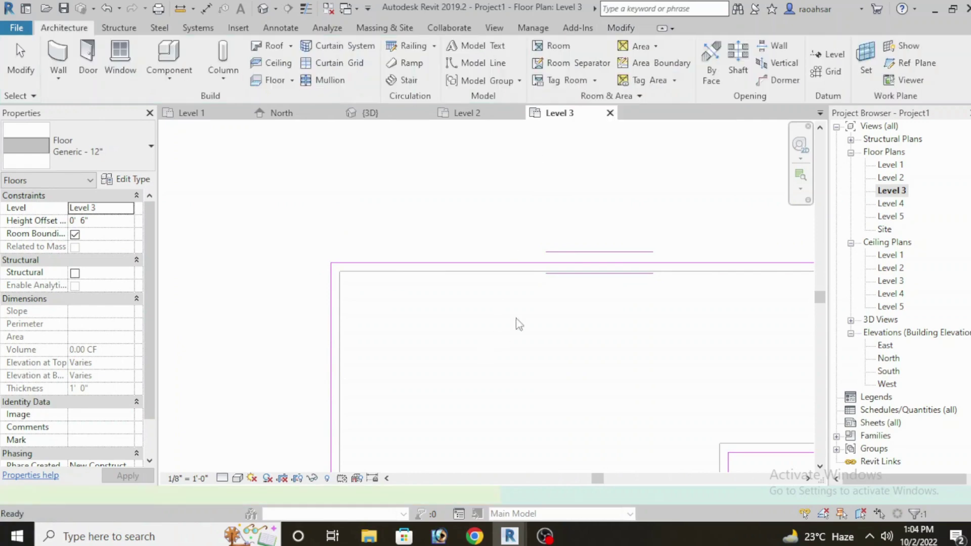
scroll(511, 316, "down", 2)
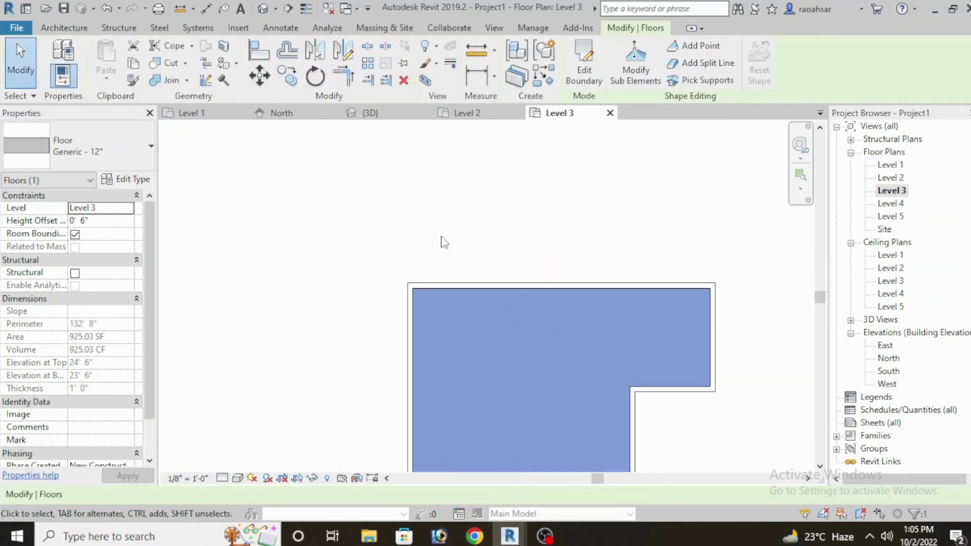
scroll(441, 242, "down", 1)
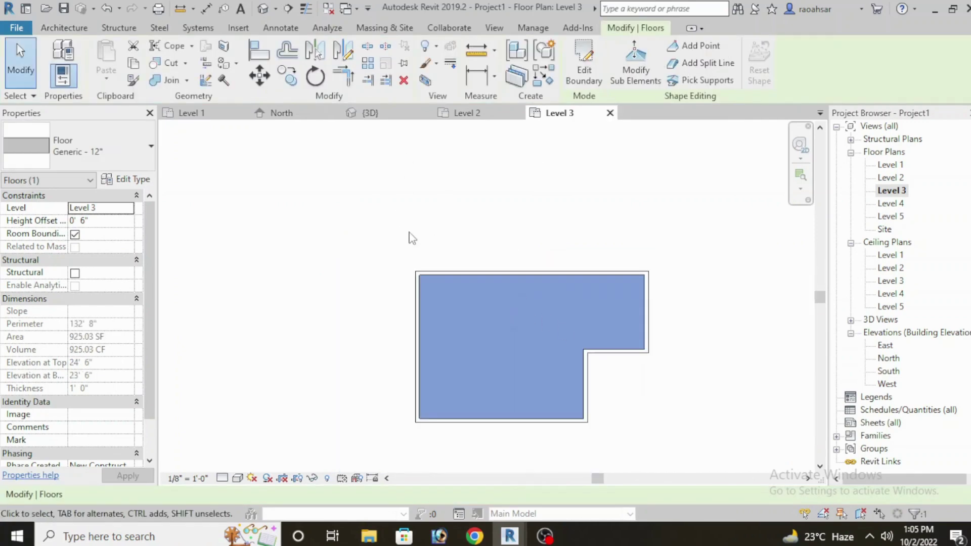
Open the default 3D view and orbit closer to inspect the stacked floor slabs.
left_click(260, 8)
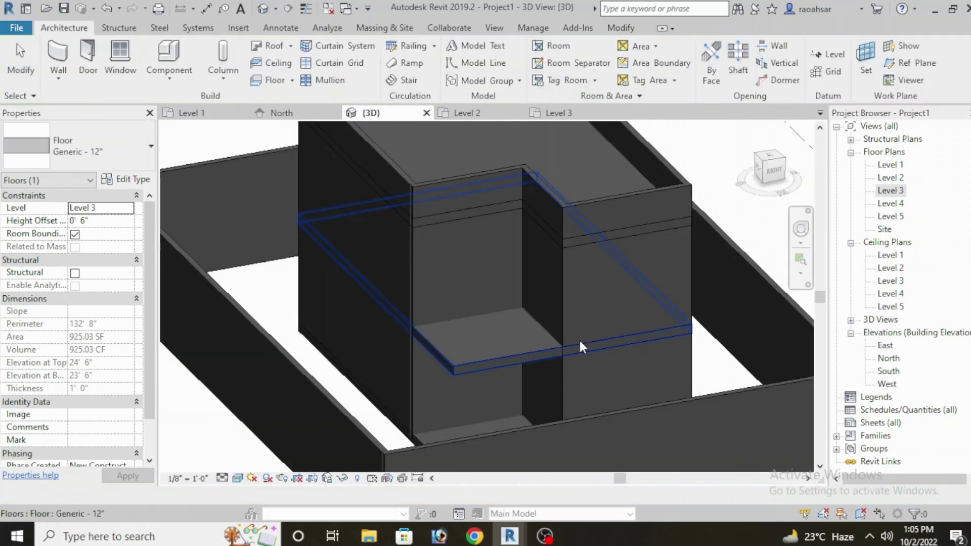
key("Escape")
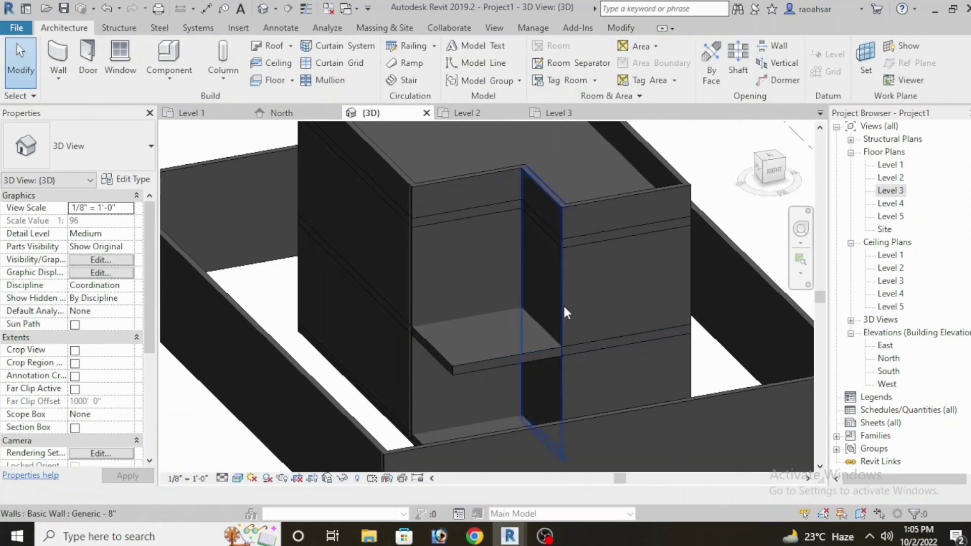
mouse_move(520, 290)
middle_mouse_down("shift")
mouse_move(563, 321)
mouse_move(551, 299)
mouse_move(540, 302)
middle_mouse_up("shift")
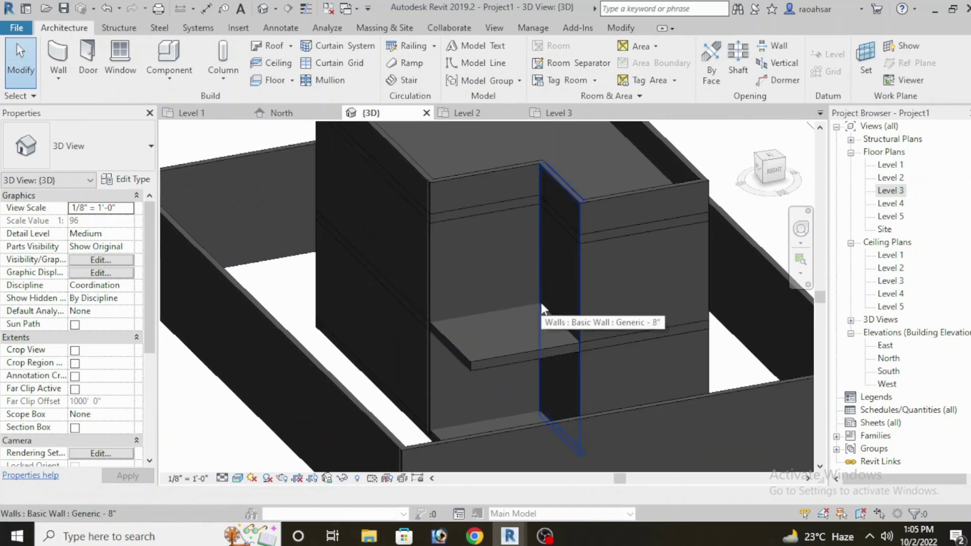
scroll(508, 354, "up", 2)
mouse_move(516, 308)
middle_mouse_down("shift")
mouse_move(496, 295)
mouse_move(554, 386)
mouse_move(544, 384)
middle_mouse_up("shift")
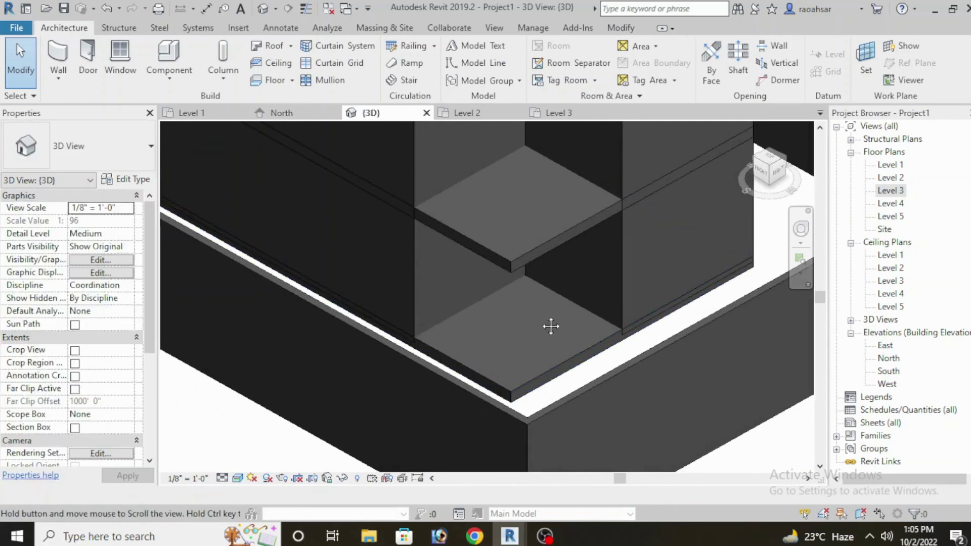
mouse_move(529, 316)
middle_mouse_down()
mouse_move(550, 335)
mouse_move(514, 239)
mouse_move(548, 286)
mouse_move(538, 275)
middle_mouse_up()
scroll(531, 251, "down", 2)
middle_click_drag(516, 240, 527, 274)
Zoom out and orbit the whole building, then switch to the other open project, 1111.
scroll(517, 263, "down", 1)
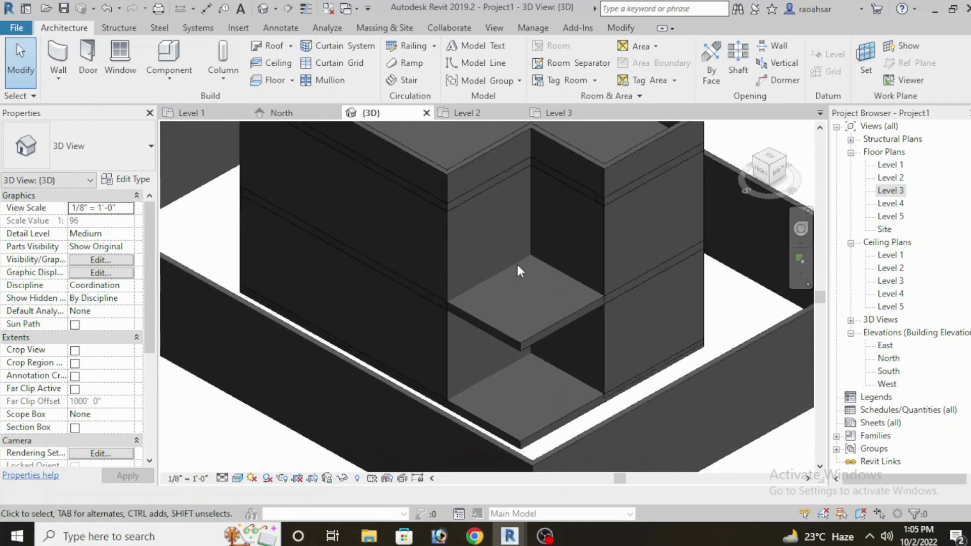
scroll(550, 308, "down", 2)
mouse_move(551, 312)
middle_mouse_down("shift")
mouse_move(520, 315)
mouse_move(554, 345)
mouse_move(535, 325)
mouse_move(553, 316)
middle_mouse_up("shift")
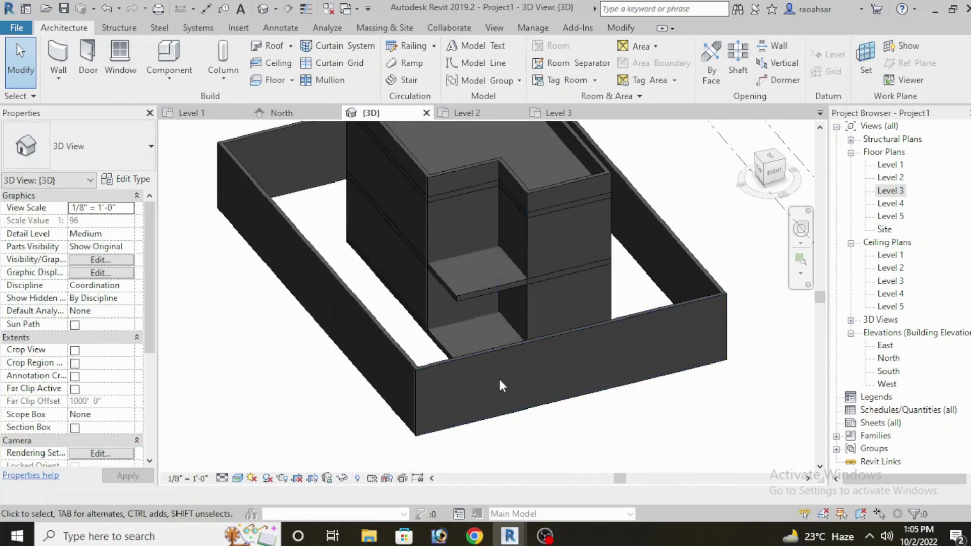
scroll(469, 354, "up", 2)
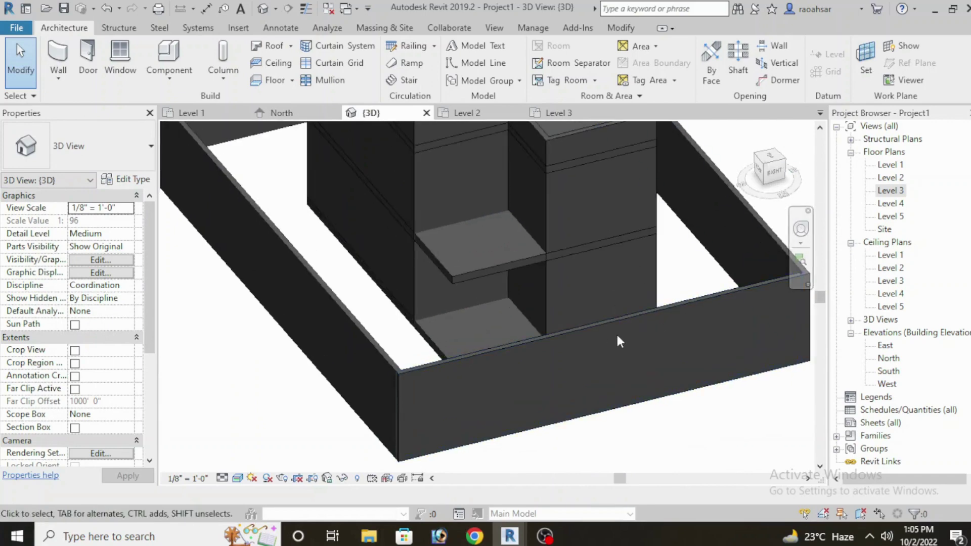
scroll(616, 340, "down", 1)
scroll(593, 339, "down", 2)
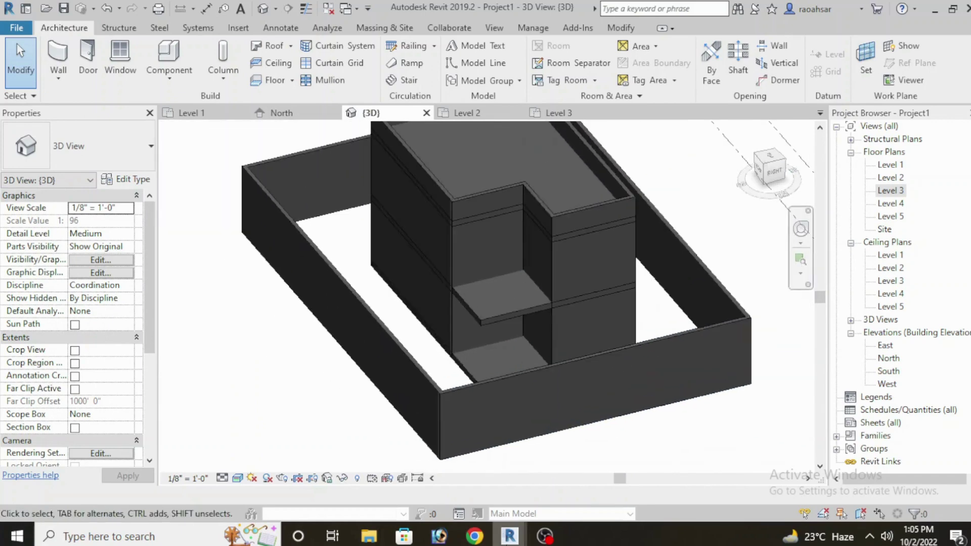
mouse_move(508, 536)
left_click(450, 494)
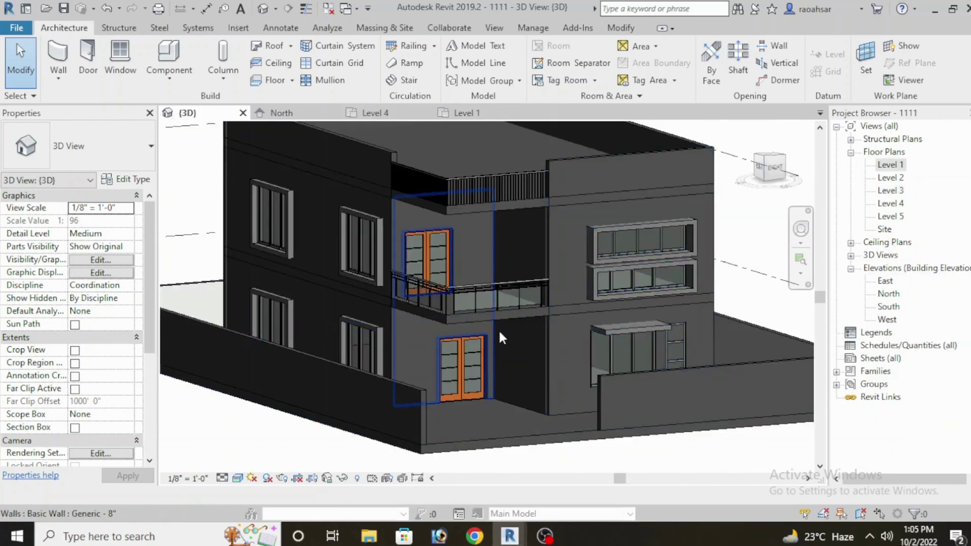
Orbit the 1111 project's building, then return to the Project1 window.
mouse_move(500, 334)
middle_mouse_down("shift")
mouse_move(529, 373)
mouse_move(518, 362)
mouse_move(509, 377)
mouse_move(521, 321)
mouse_move(523, 424)
mouse_move(512, 429)
middle_mouse_up("shift")
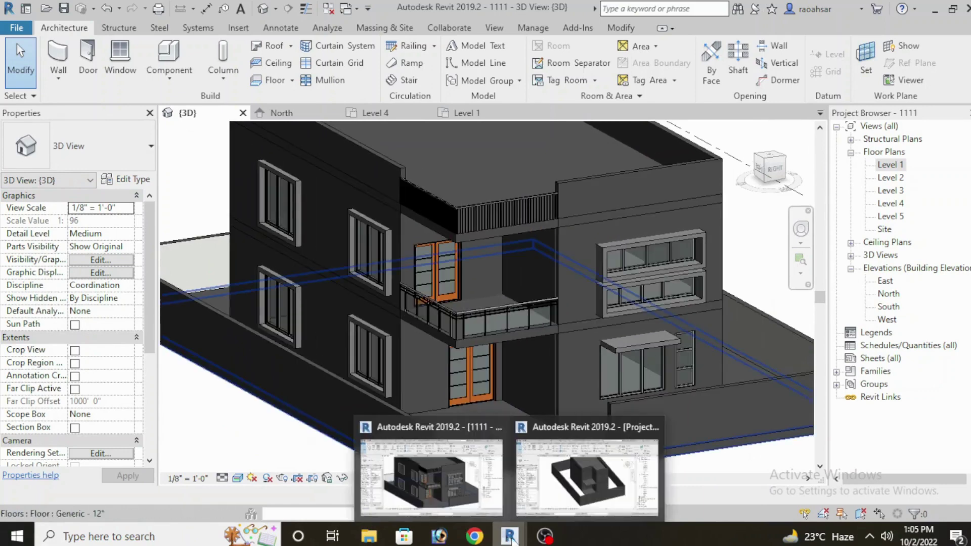
left_click(577, 467)
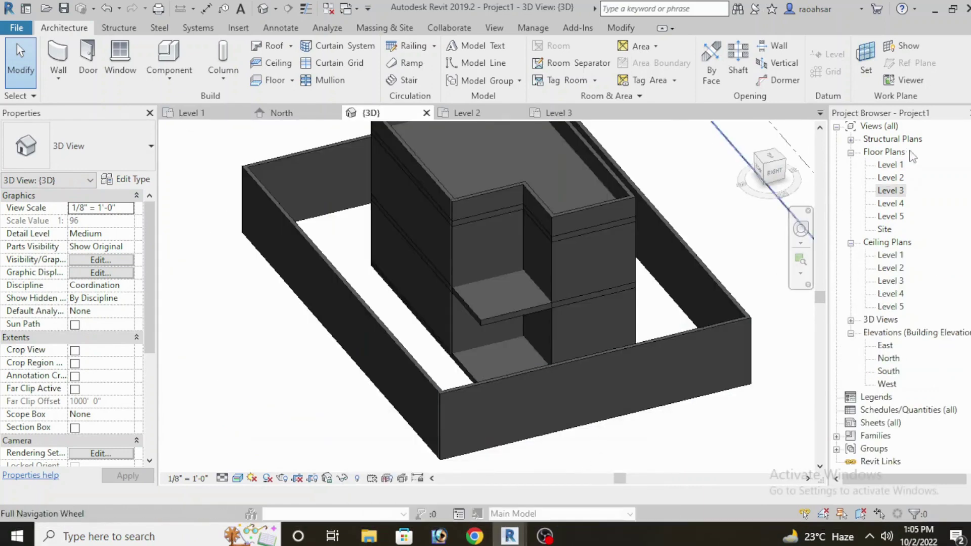
In the Level 1 plan, drag the front wall's left end to shorten it from 72'-0" to 43'-0".
double_click(892, 166)
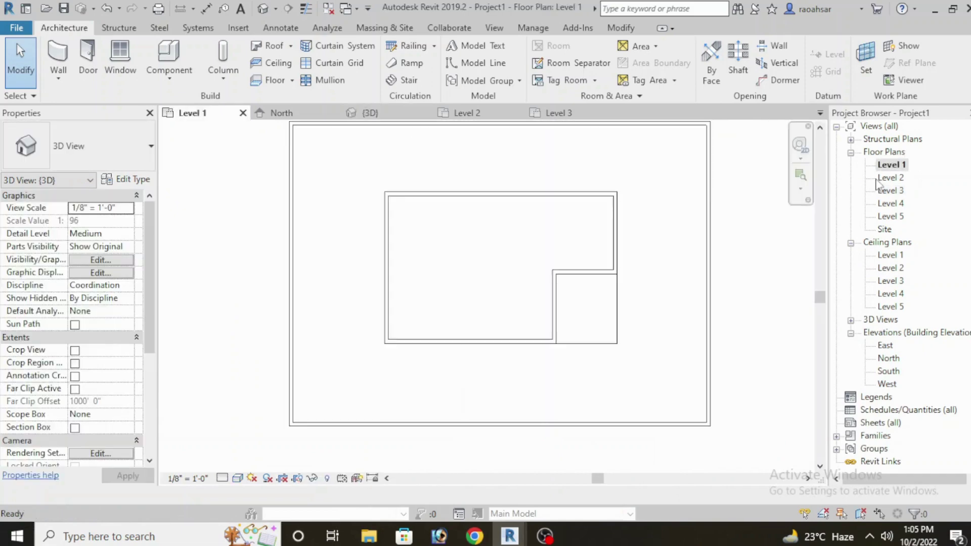
left_click(367, 426)
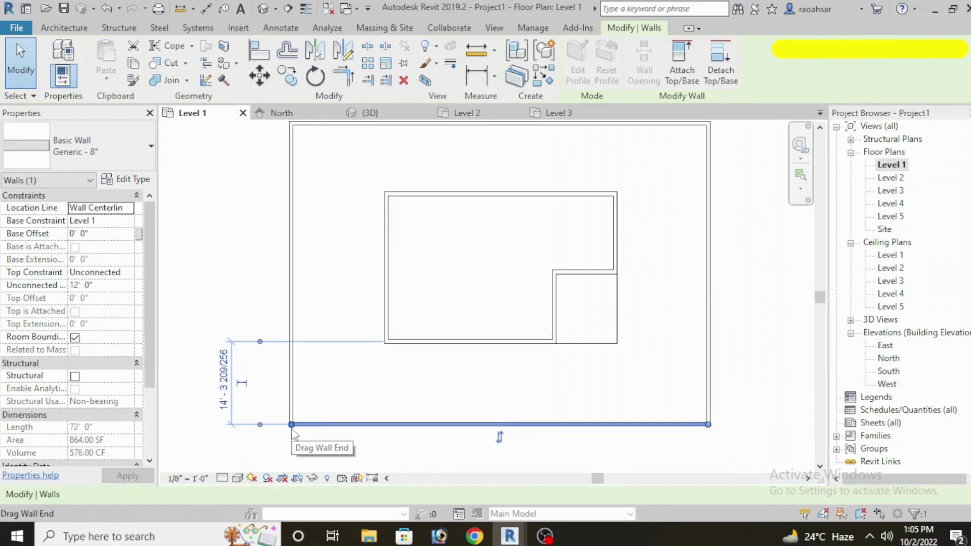
left_click_drag(292, 425, 368, 424)
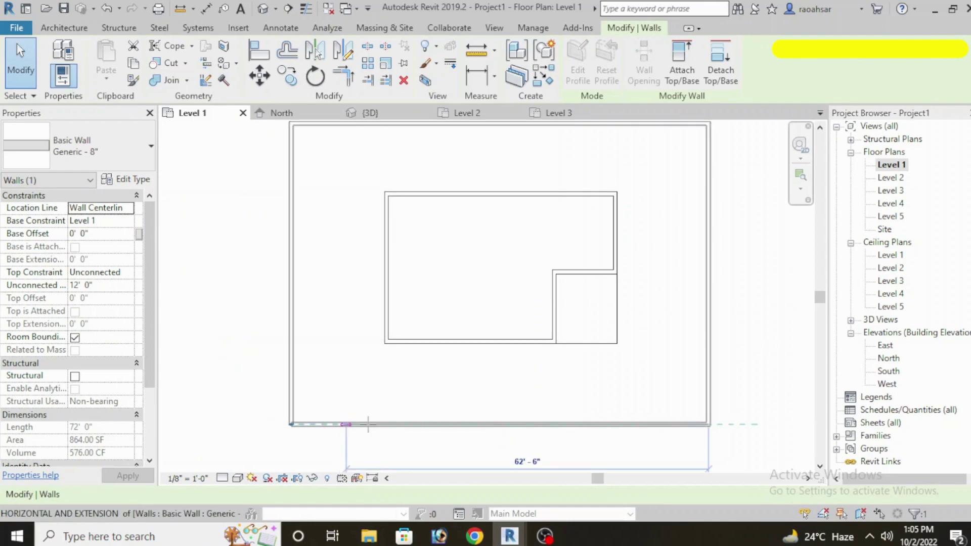
left_click_drag(456, 425, 460, 424)
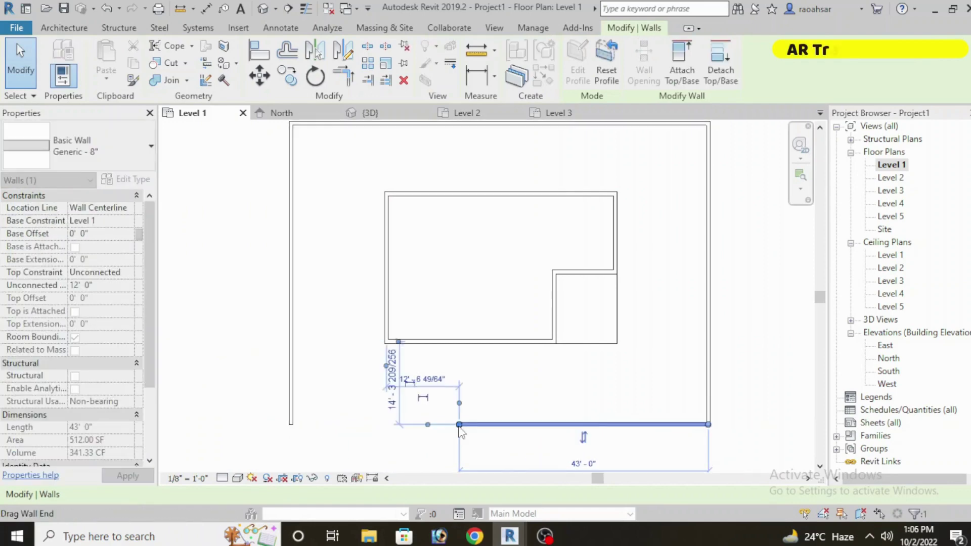
left_click(460, 453)
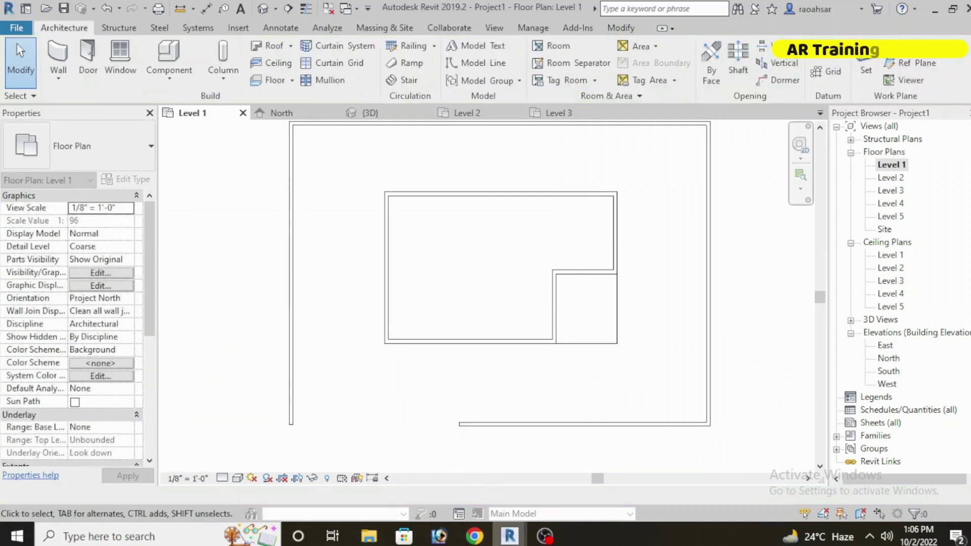
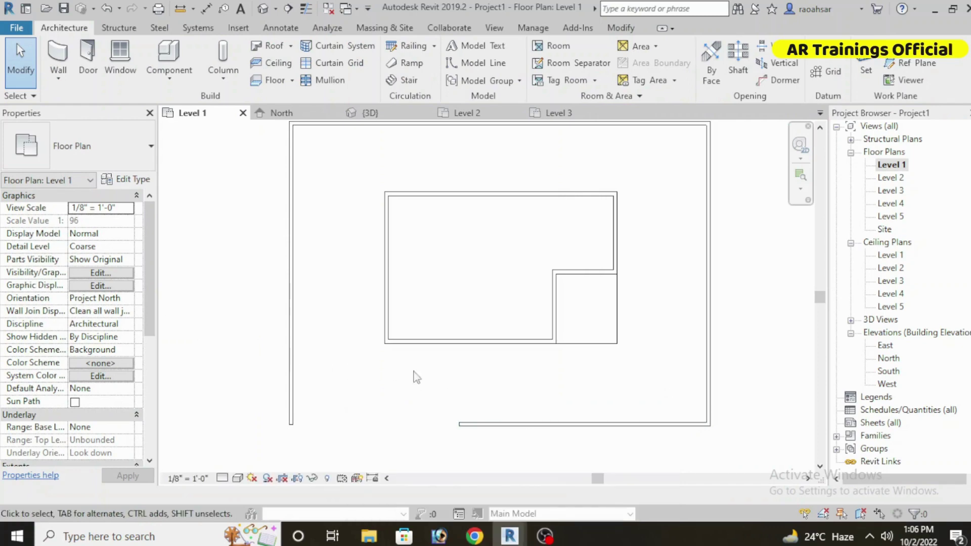
Change the 43' bottom boundary wall's unconnected height from 12' to 4'.
left_click(630, 430)
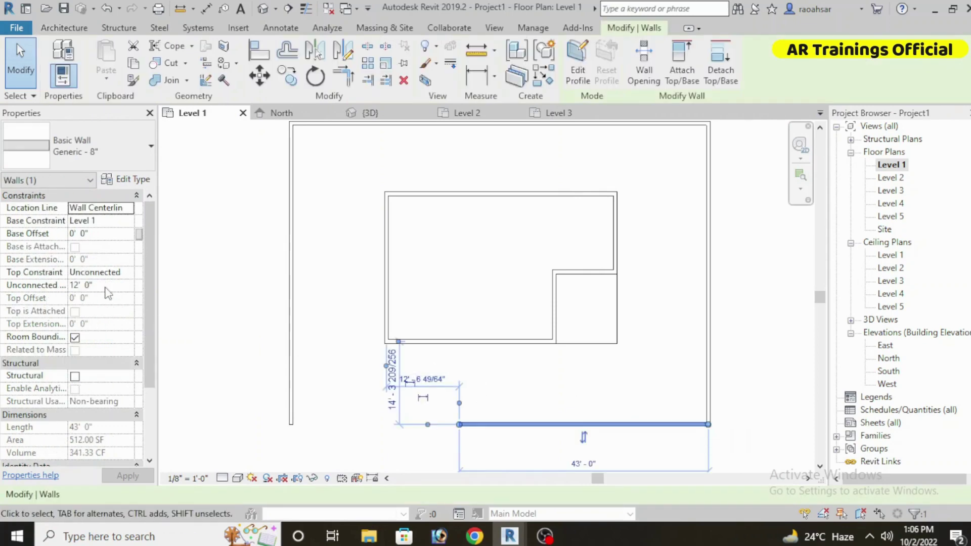
left_click(75, 285)
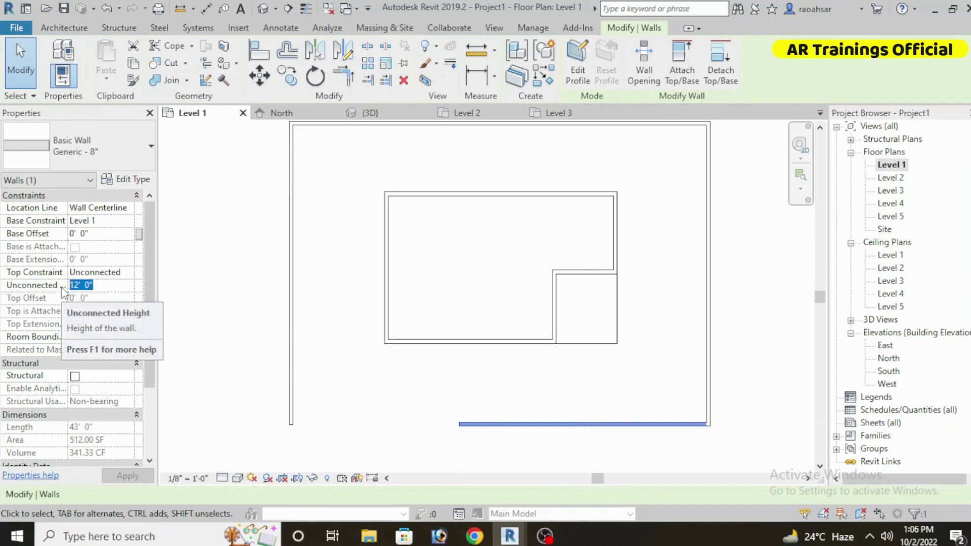
type("4")
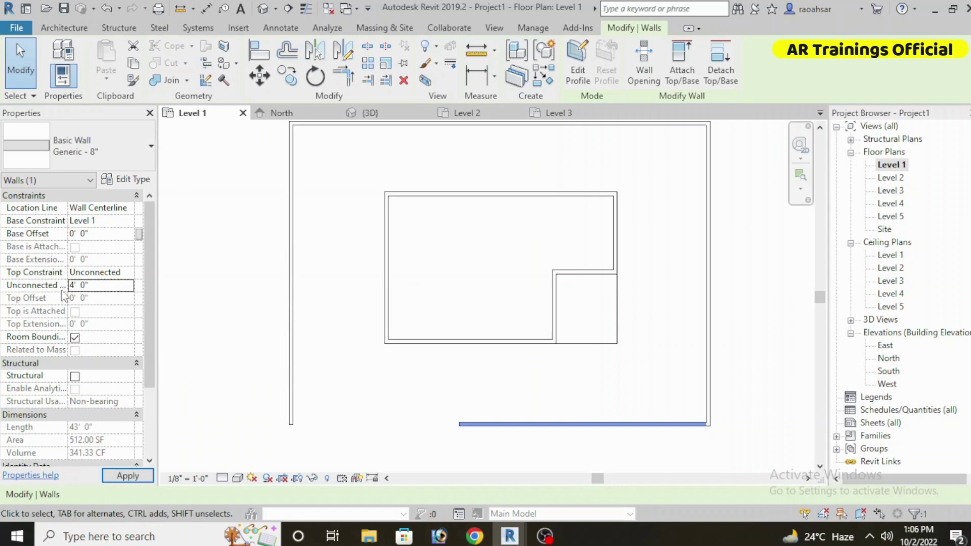
scroll(322, 371, "down", 1)
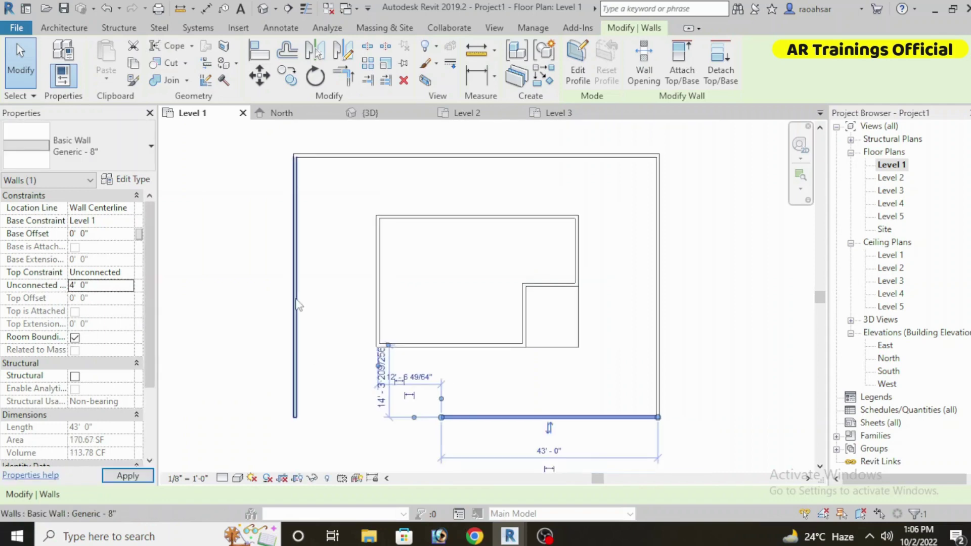
middle_click_drag(364, 387, 331, 383)
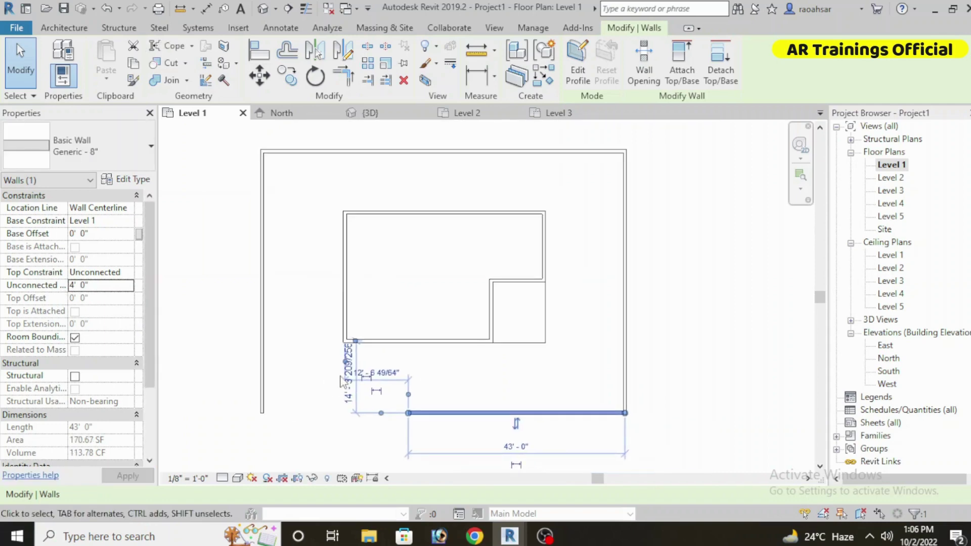
key("Escape")
left_click(506, 326)
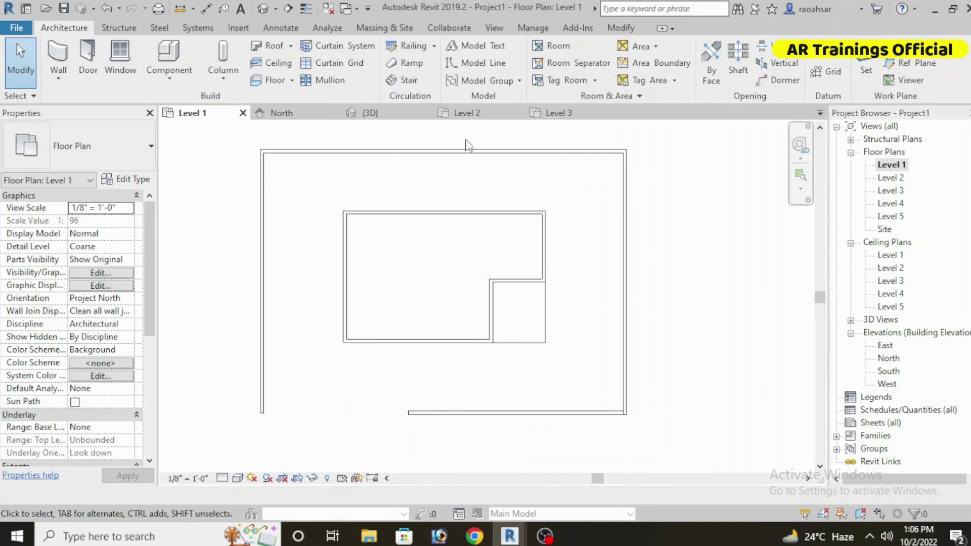
In the 3D view, undo the 4' height change and the left wall split.
left_click(263, 12)
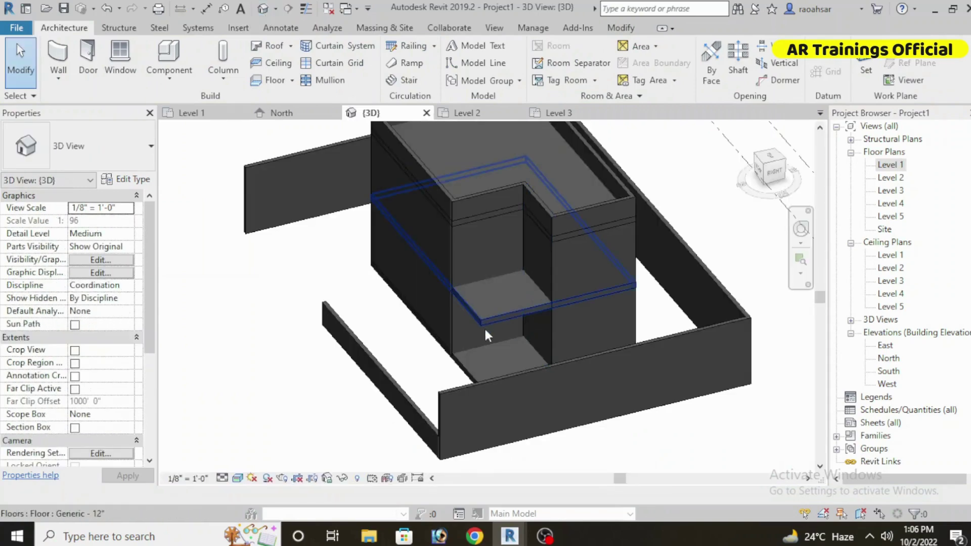
mouse_move(485, 335)
middle_mouse_down("shift")
mouse_move(499, 385)
mouse_move(472, 386)
mouse_move(478, 378)
middle_mouse_up("shift")
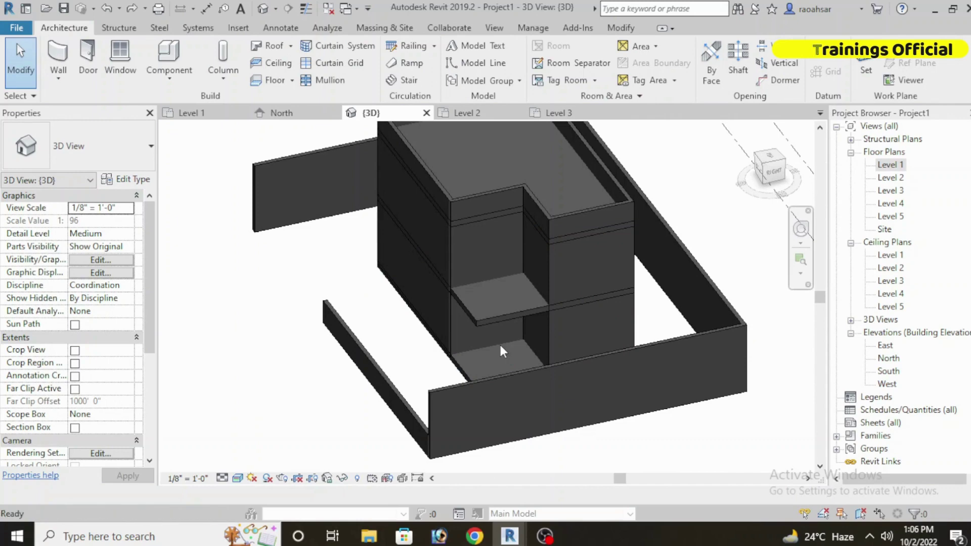
key("ctrl+z")
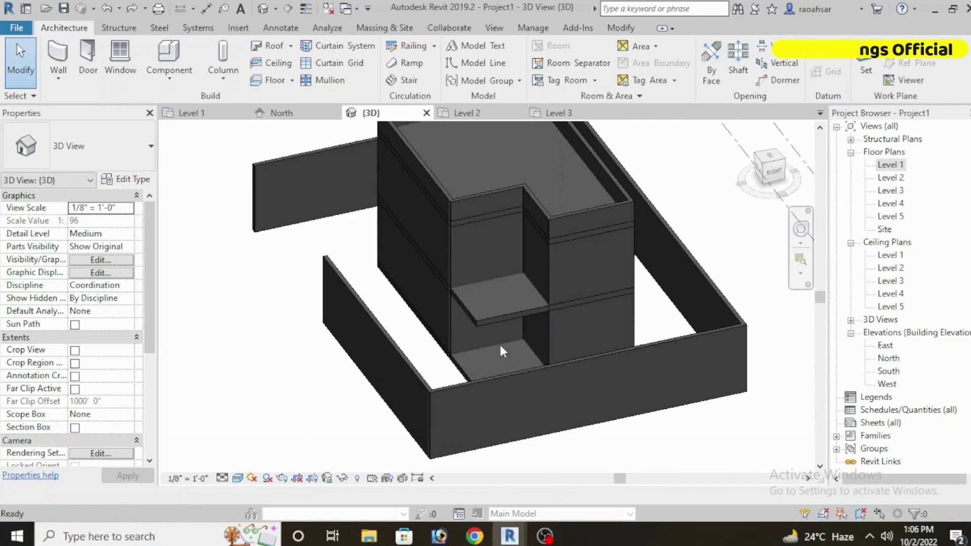
key("ctrl+z")
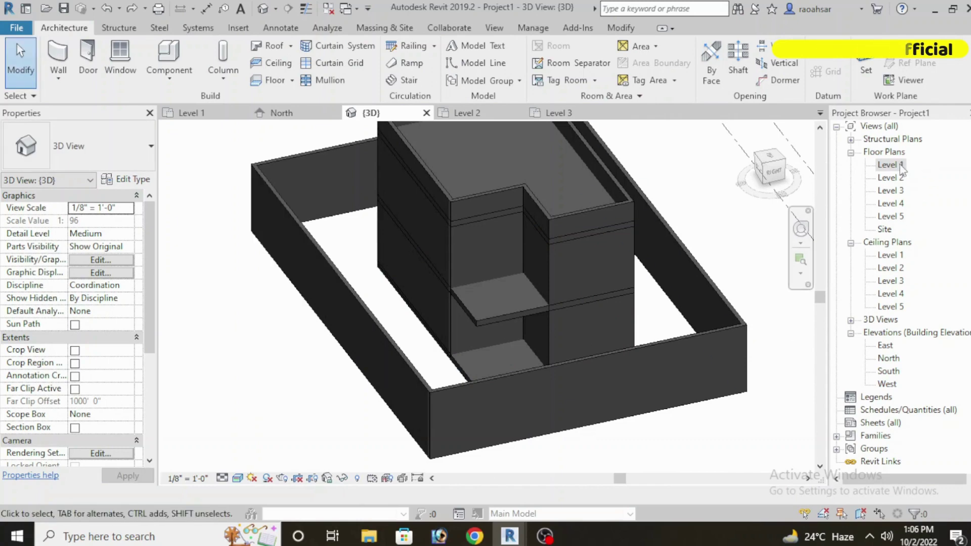
Return to the Level 1 floor plan and frame the building outline.
double_click(901, 169)
scroll(642, 325, "up", 2)
middle_click_drag(676, 303, 573, 305)
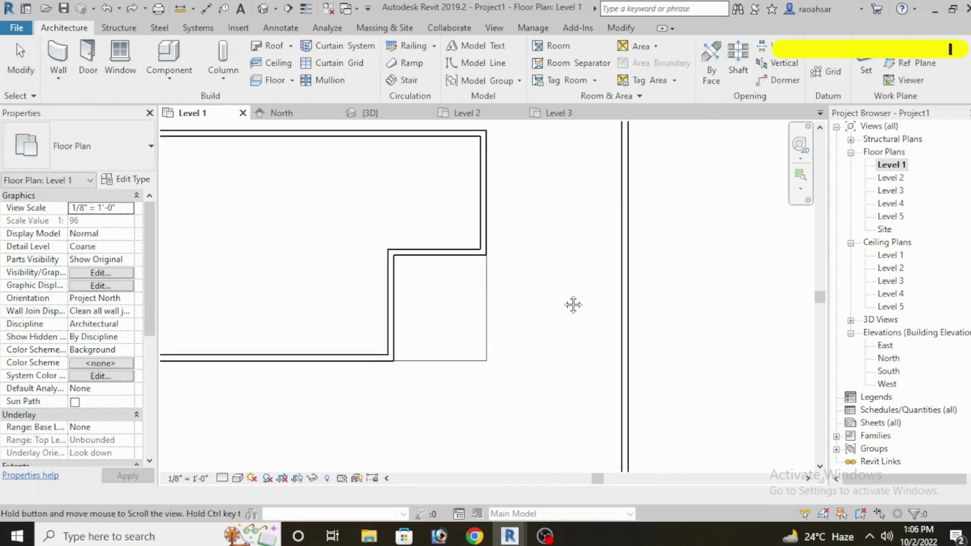
scroll(577, 298, "down", 2)
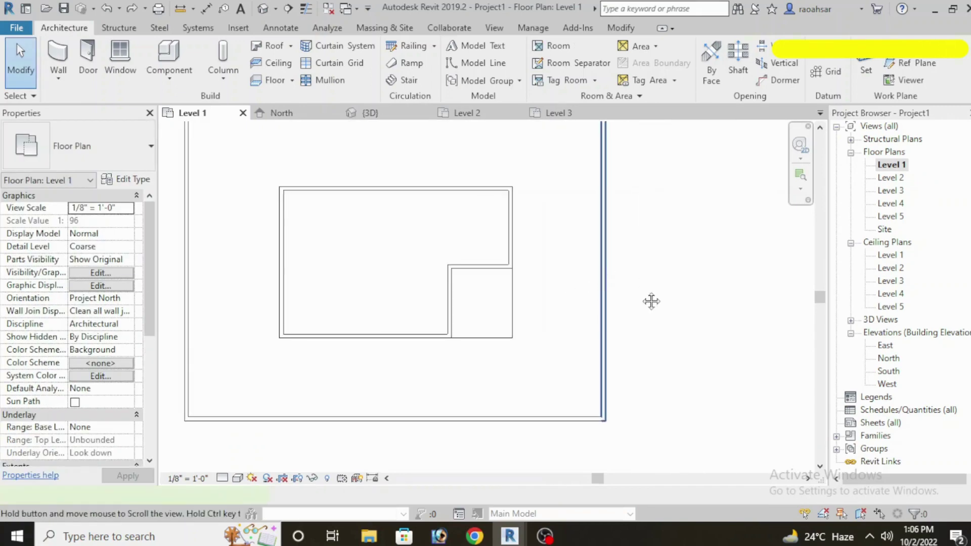
Shorten the right boundary wall to 27' by dragging its bottom end up.
left_click(605, 298)
middle_click_drag(629, 340, 629, 362)
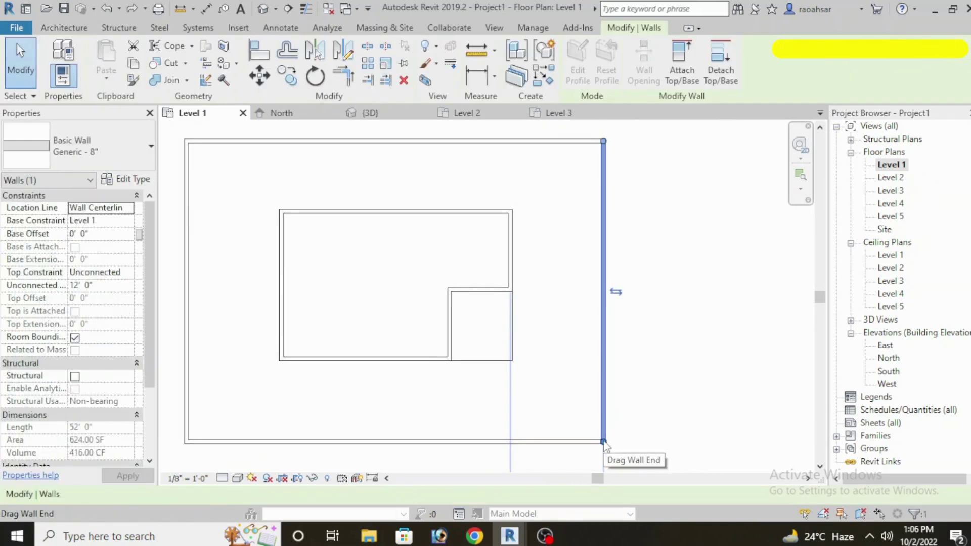
mouse_move(603, 441)
left_mouse_down()
mouse_move(599, 331)
mouse_move(627, 315)
left_mouse_up()
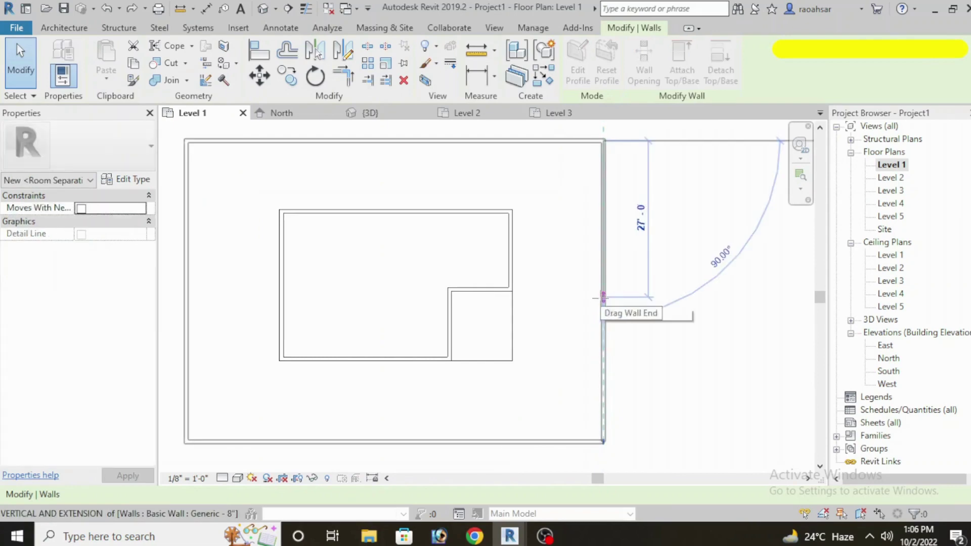
left_click(632, 345)
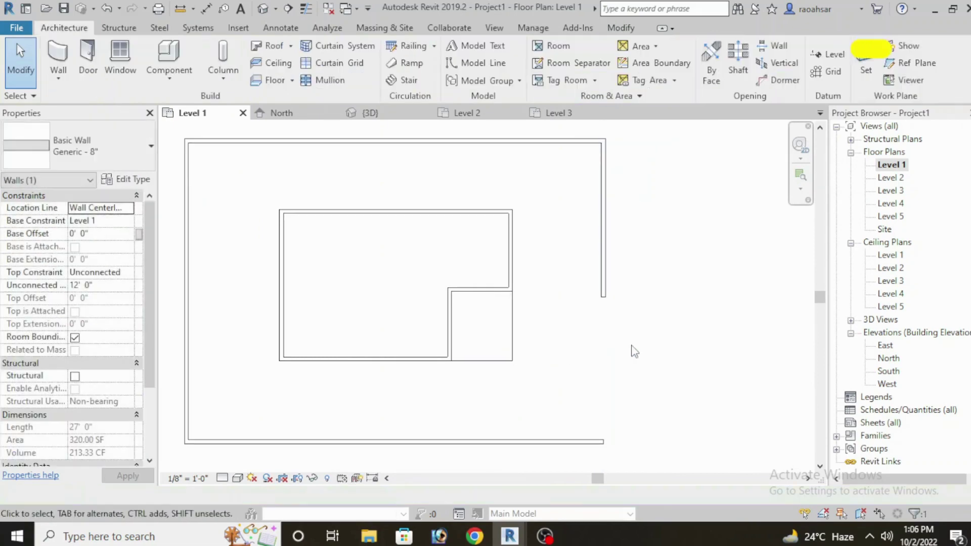
Set the right wall's unconnected height to 4' and check it in 3D.
left_click(587, 219)
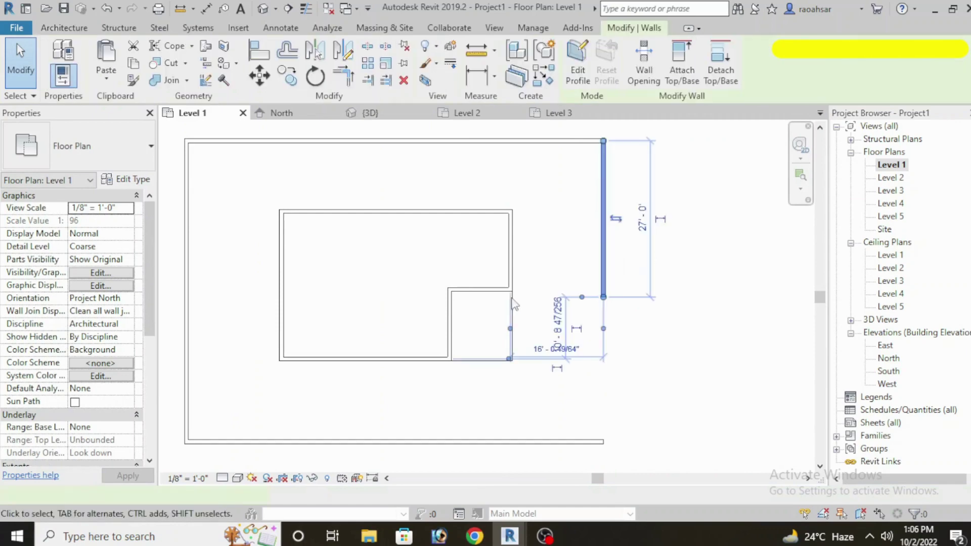
left_click(582, 273)
left_click(605, 245)
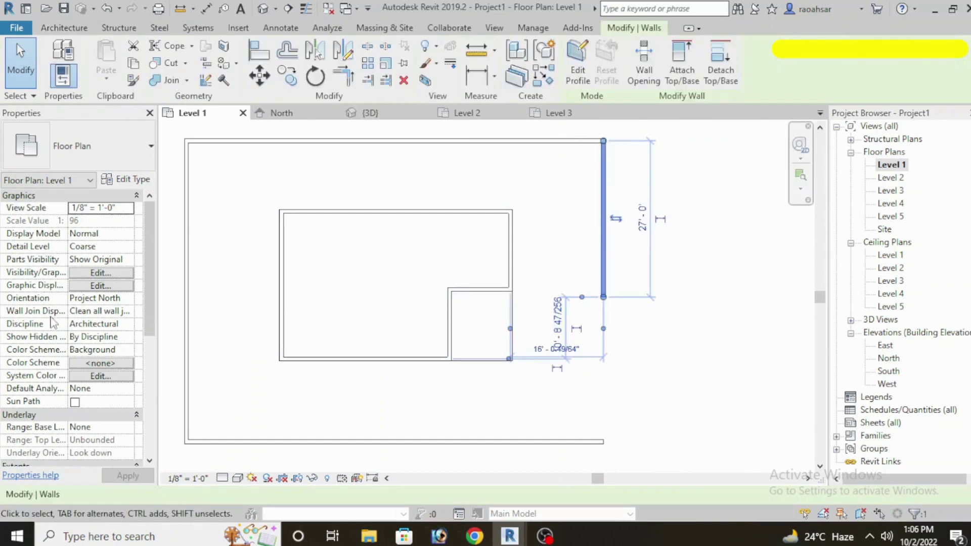
left_click(83, 285)
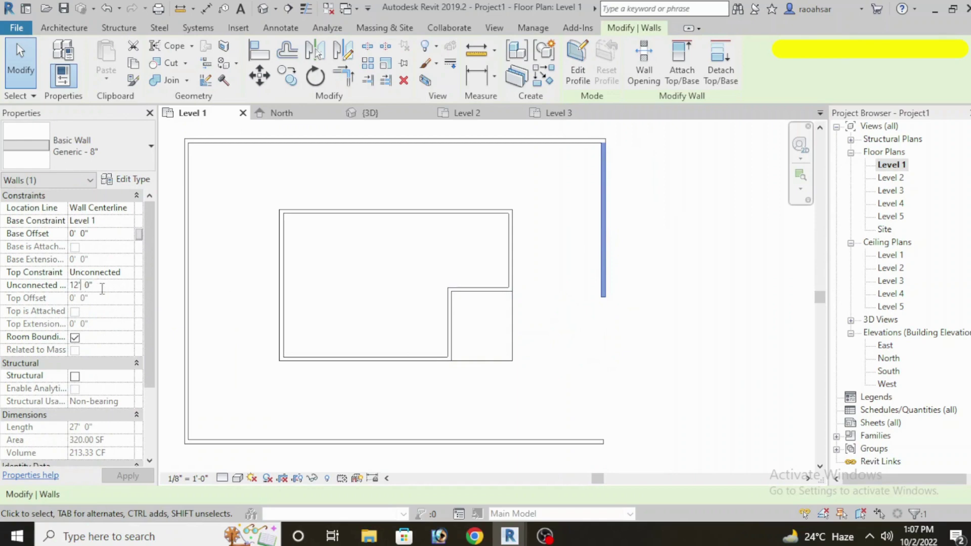
type("4")
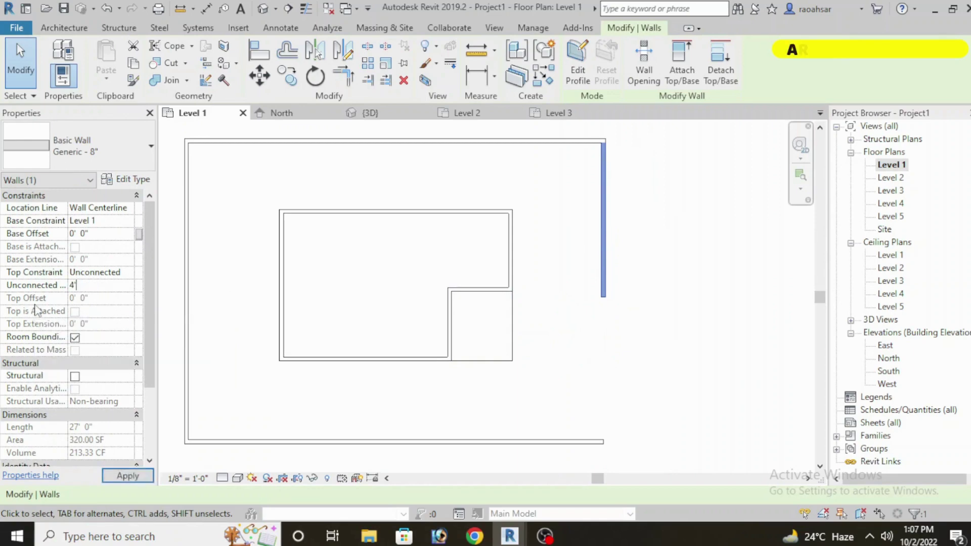
left_click(660, 332)
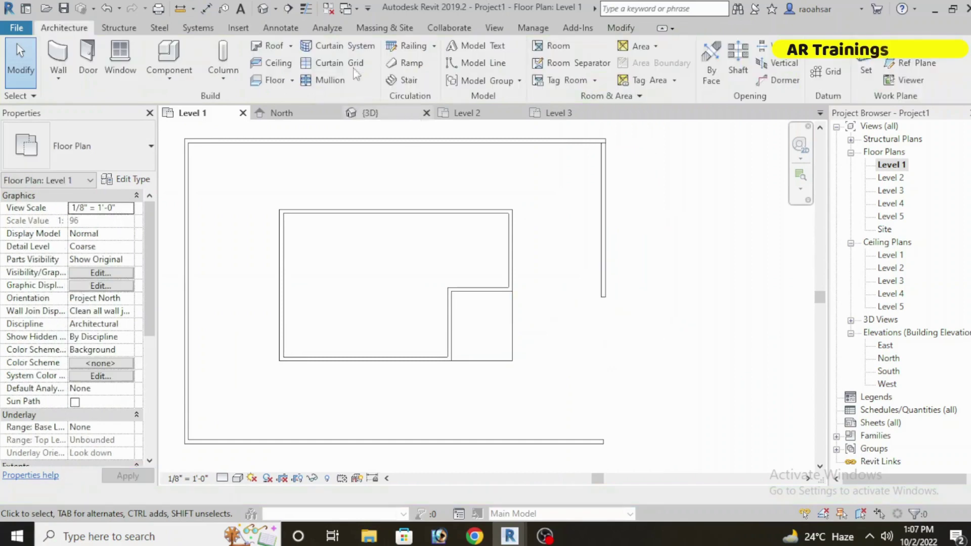
left_click(262, 8)
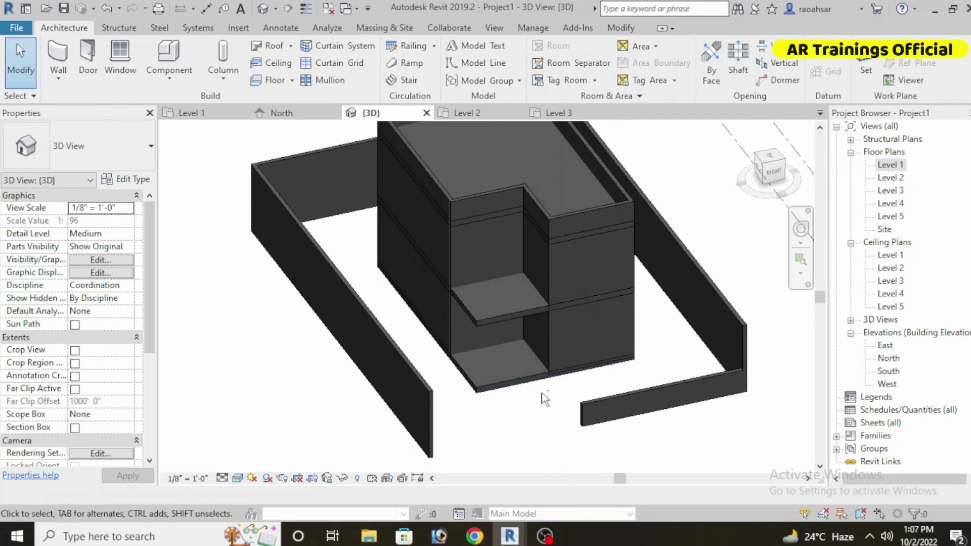
mouse_move(559, 386)
middle_mouse_down("shift")
mouse_move(545, 403)
mouse_move(532, 386)
middle_mouse_up("shift")
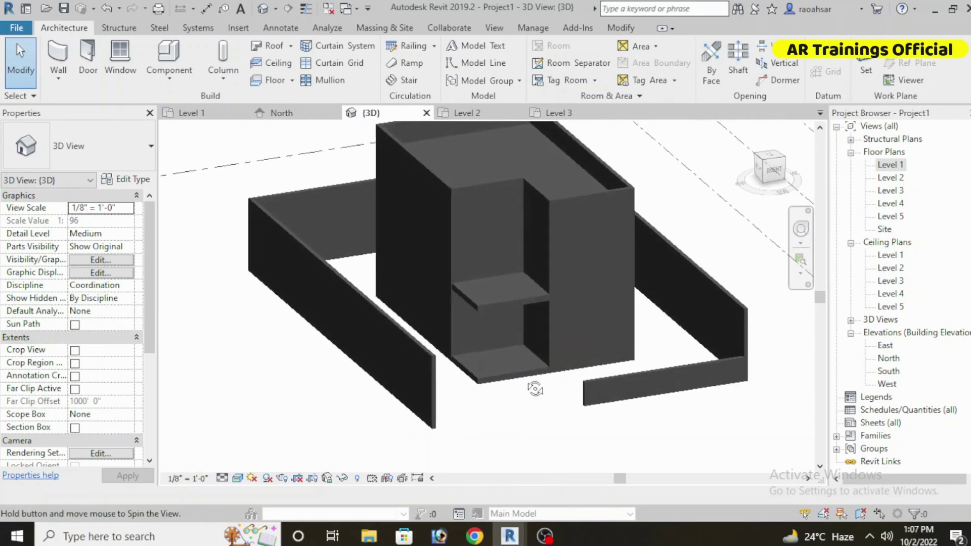
scroll(551, 421, "up", 1)
scroll(551, 421, "up", 2)
scroll(596, 412, "down", 5)
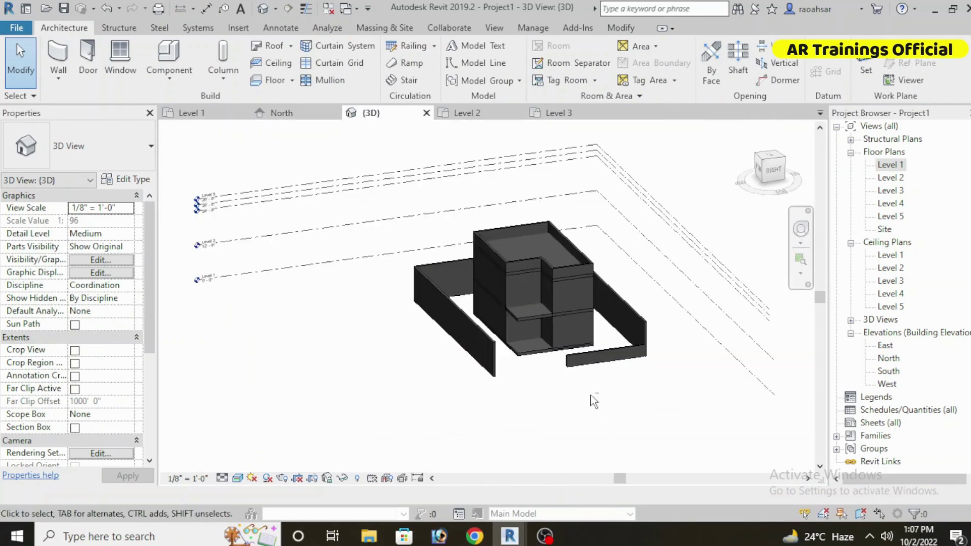
scroll(569, 330, "up", 1)
scroll(569, 330, "up", 1)
scroll(569, 331, "up", 1)
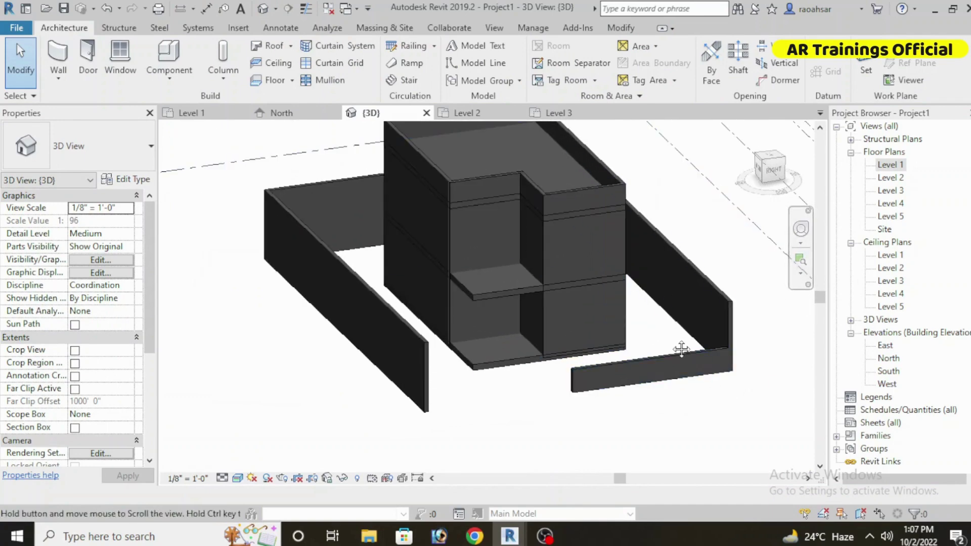
middle_click_drag(666, 334, 674, 344)
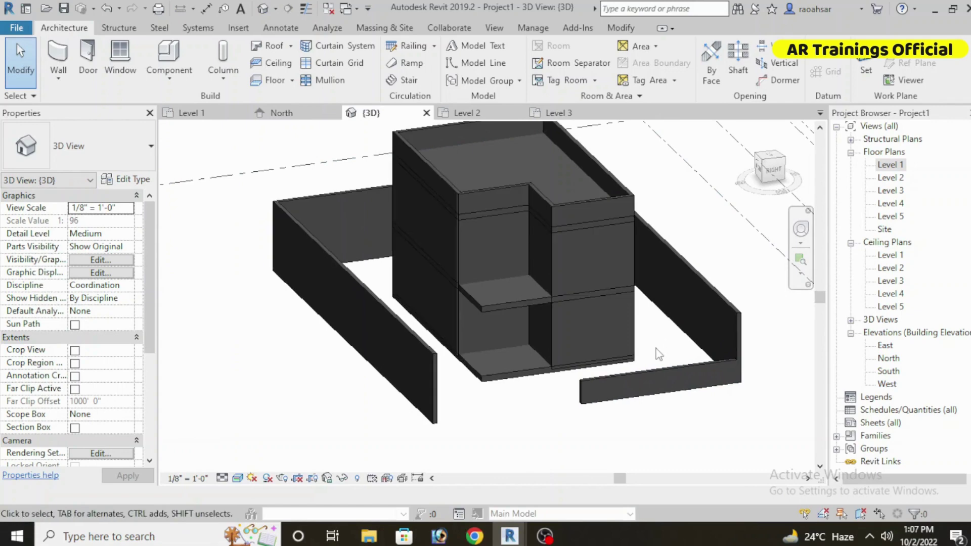
In the Level 1 plan, set the top boundary wall's unconnected height to 4' 0".
double_click(889, 165)
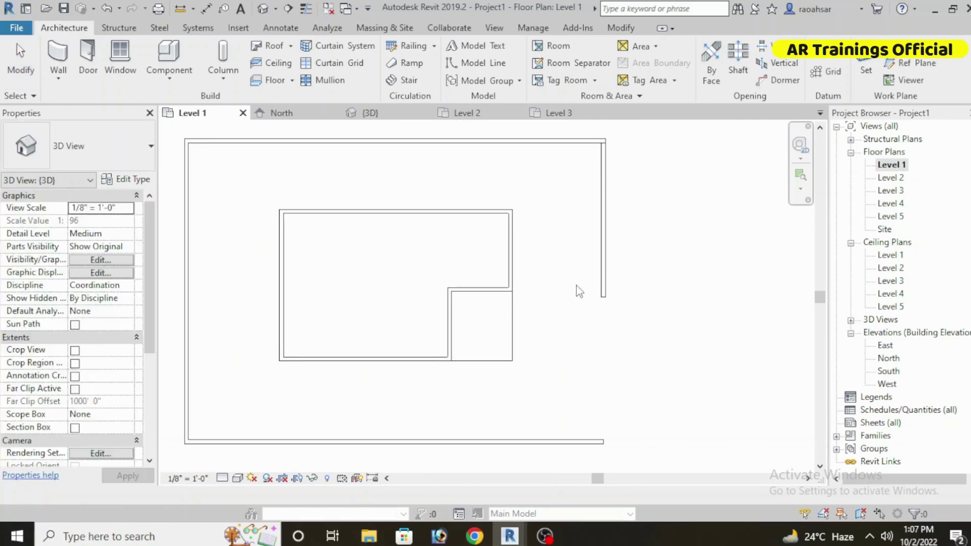
left_click(484, 159)
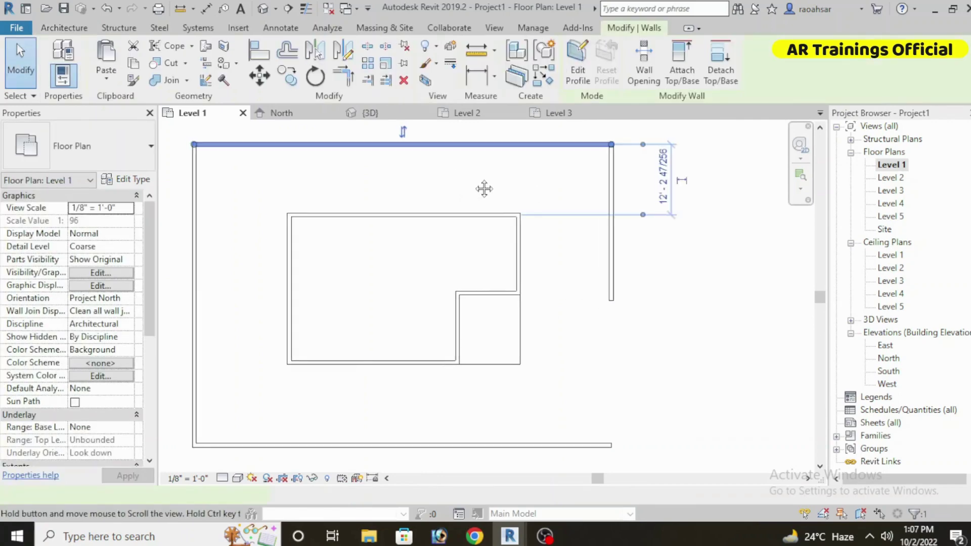
middle_click_drag(371, 177, 431, 167)
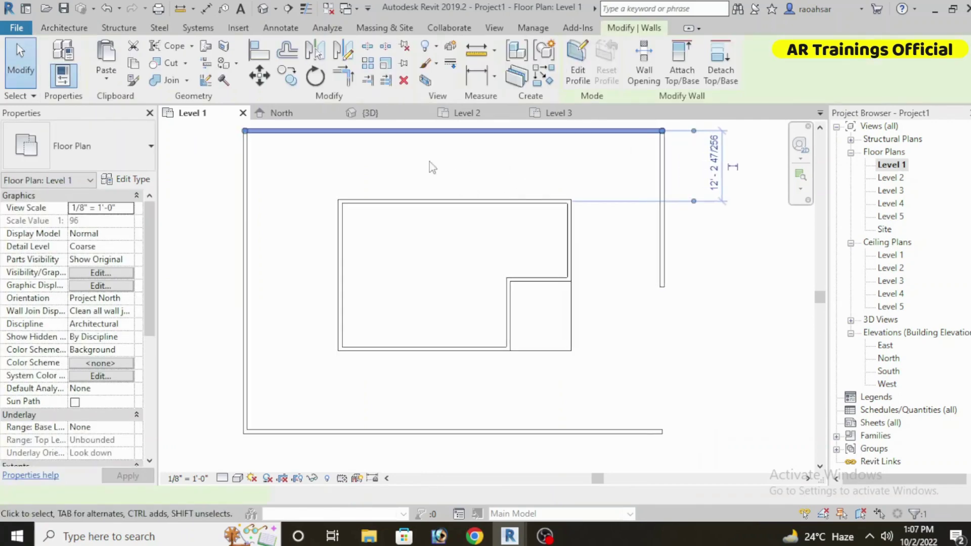
double_click(338, 132)
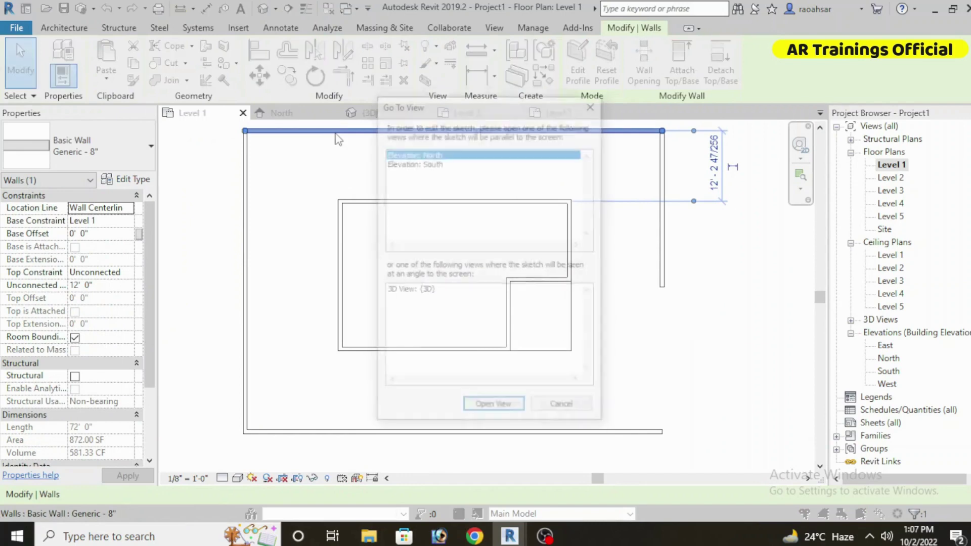
left_click(586, 107)
key("Escape")
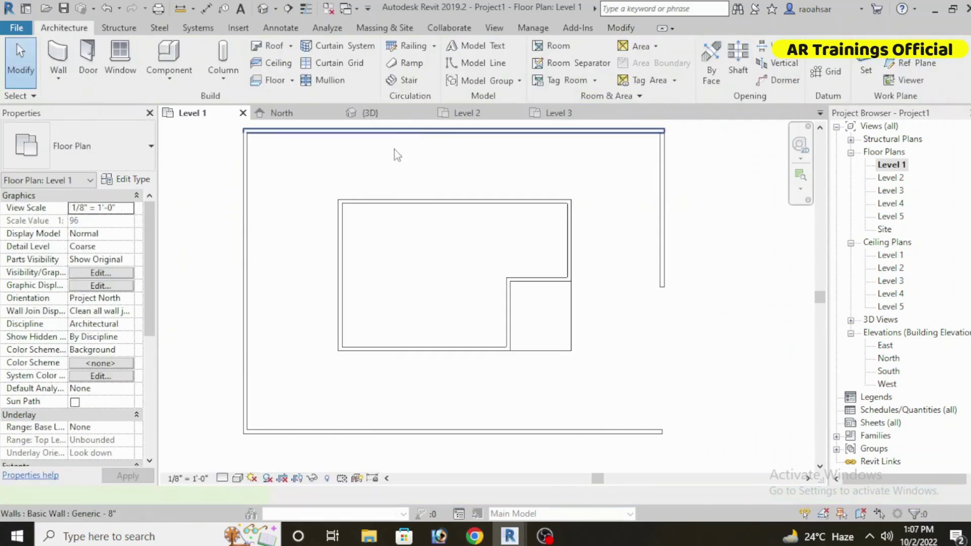
left_click(396, 154)
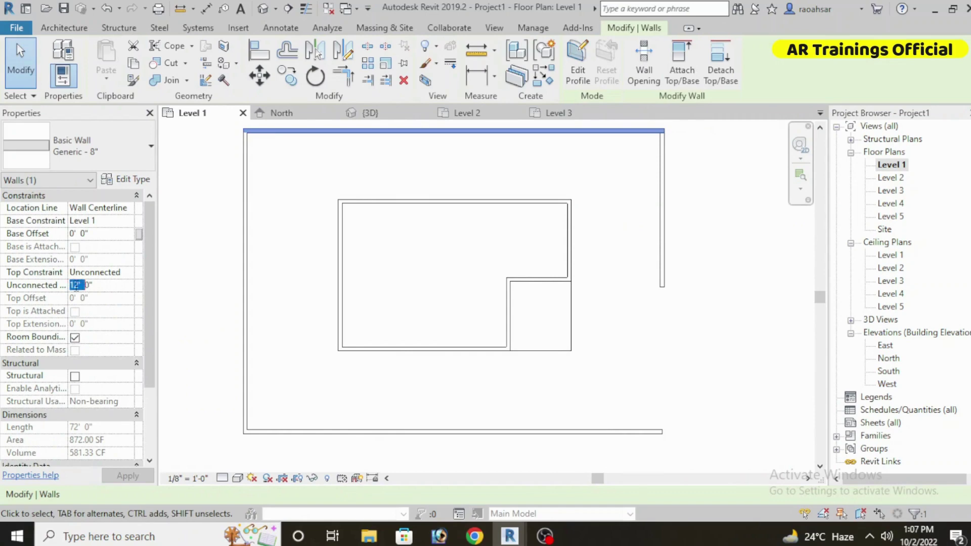
type("4")
key("Return")
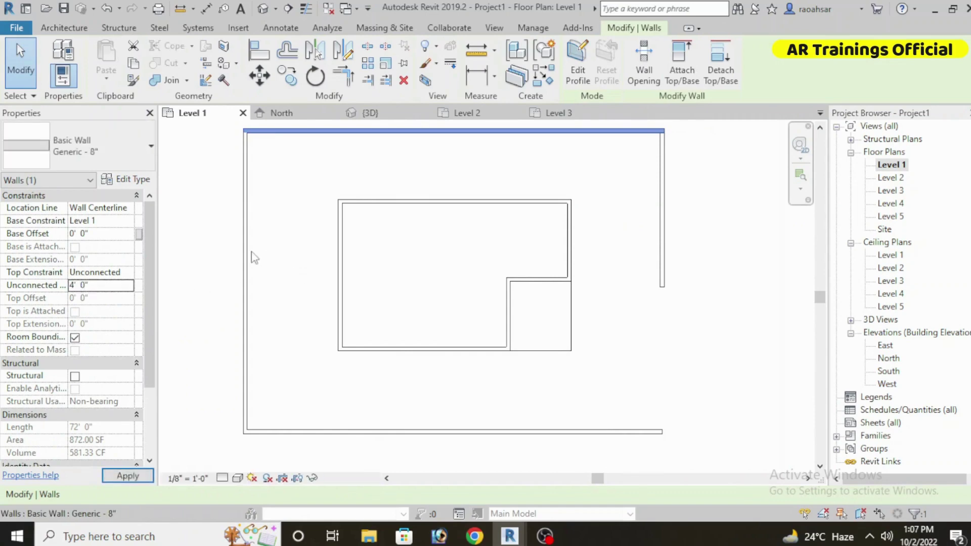
Give the 52' left and 72' bottom walls a 4' 0" unconnected height.
left_click(246, 267)
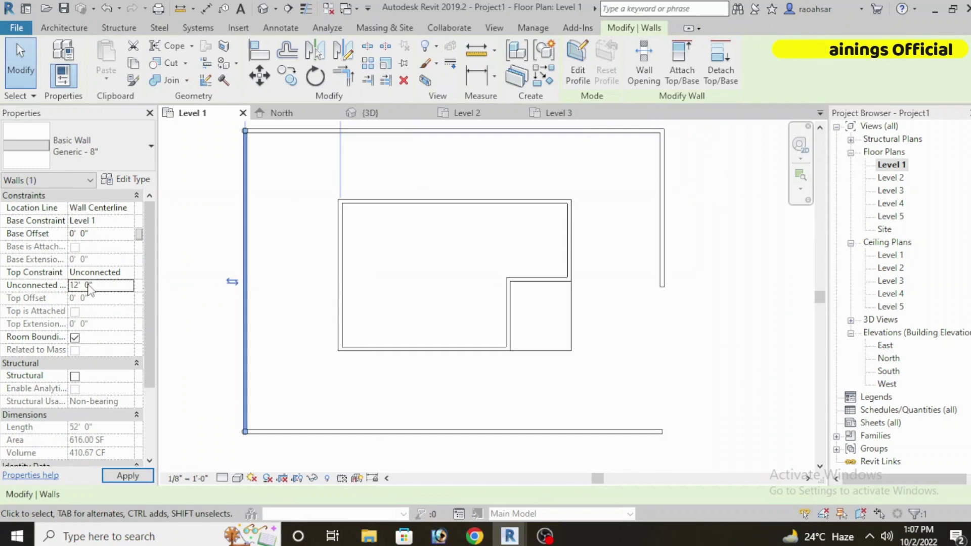
type("4")
key("Return")
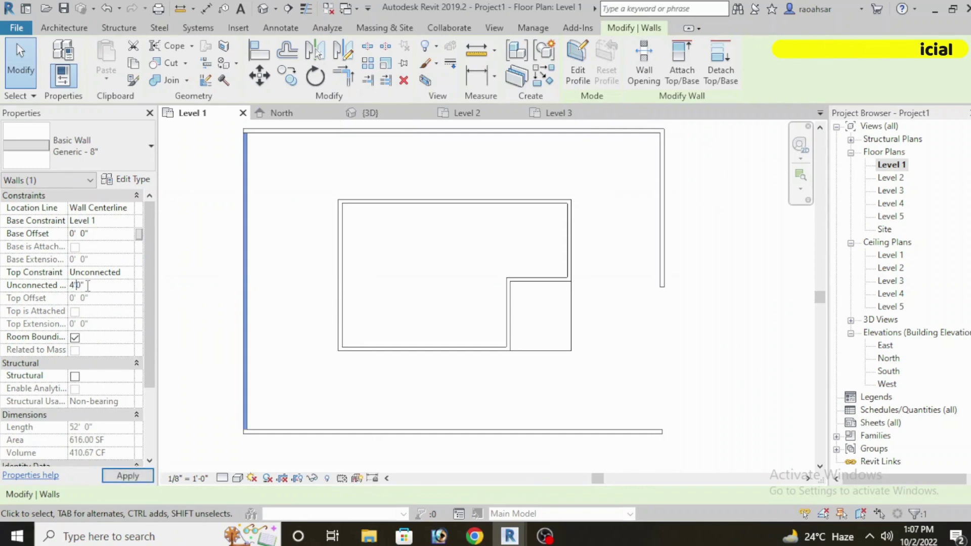
left_click(375, 396)
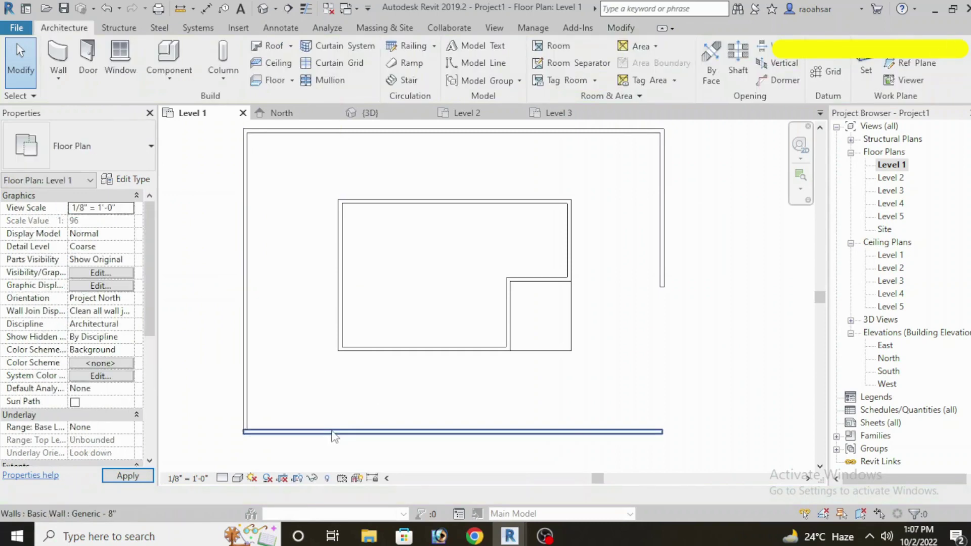
left_click(332, 432)
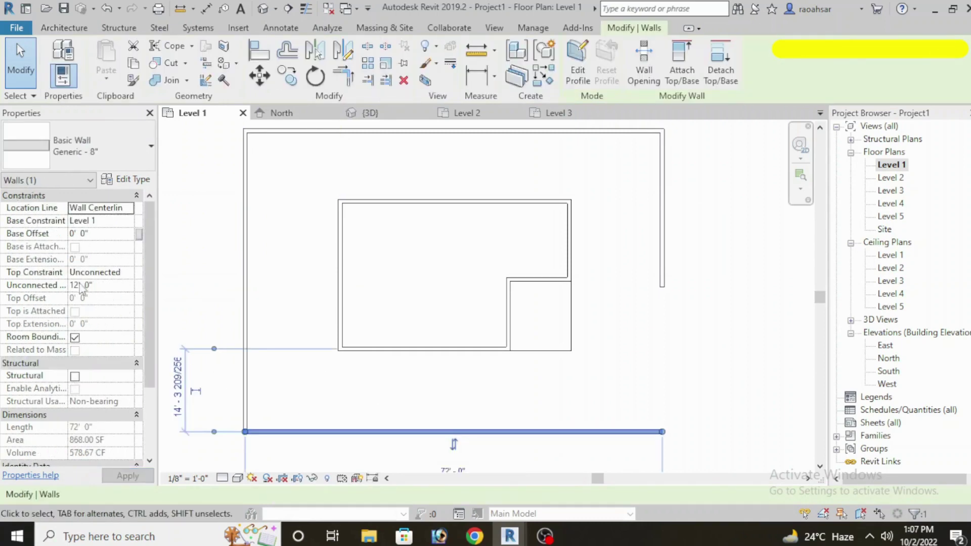
left_click(78, 285)
type("4'")
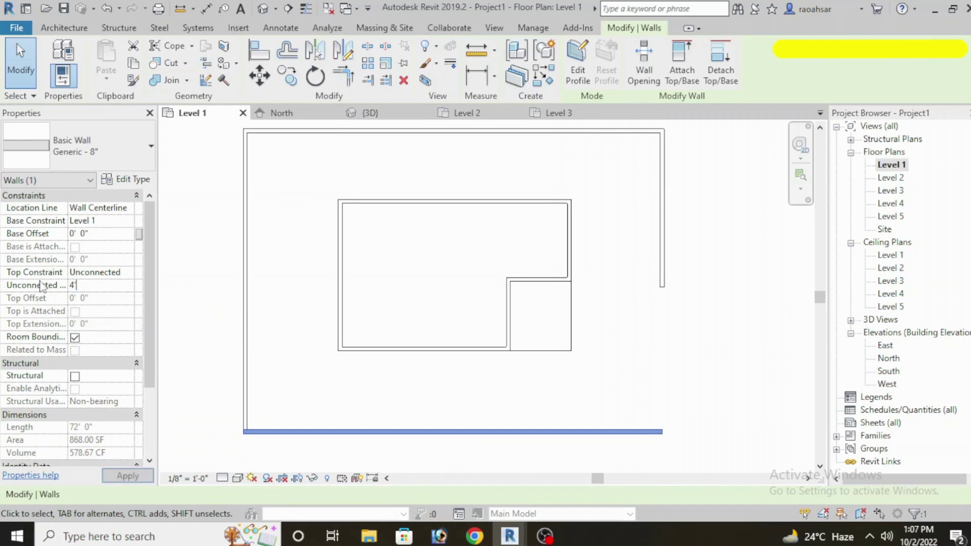
key("Return")
left_click(605, 390)
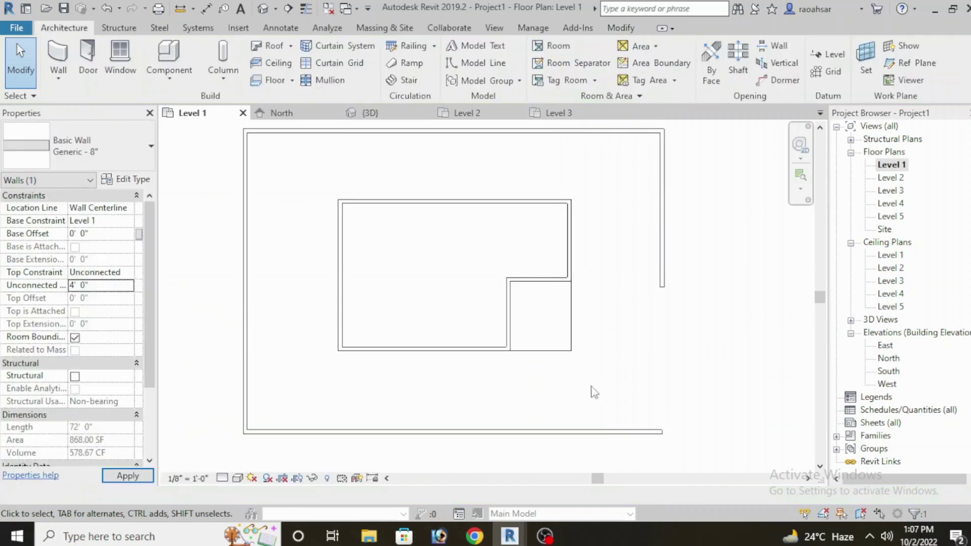
middle_click_drag(606, 390, 590, 393)
Zoom, pan and orbit around the building in 3D, ending on the ViewCube's Right view.
left_click(263, 9)
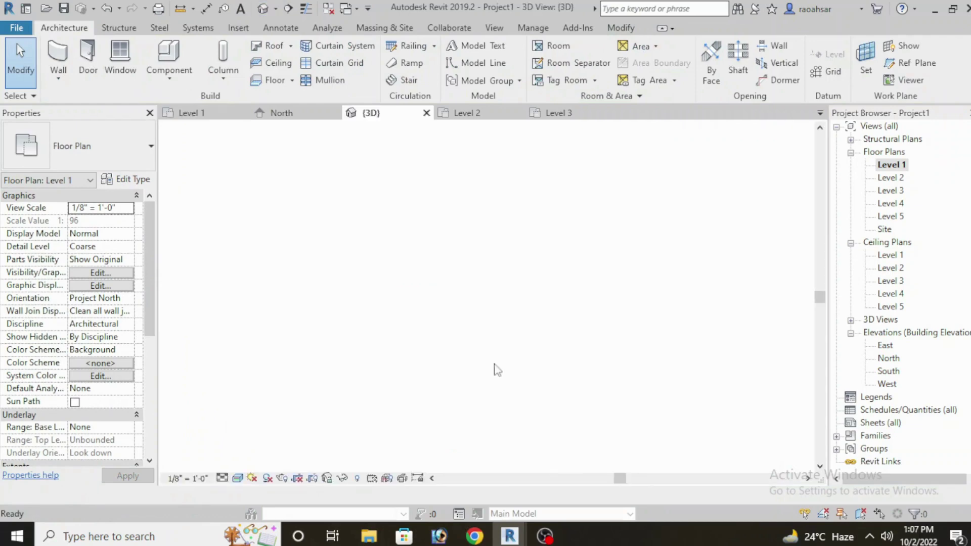
middle_click_drag(525, 390, 484, 394)
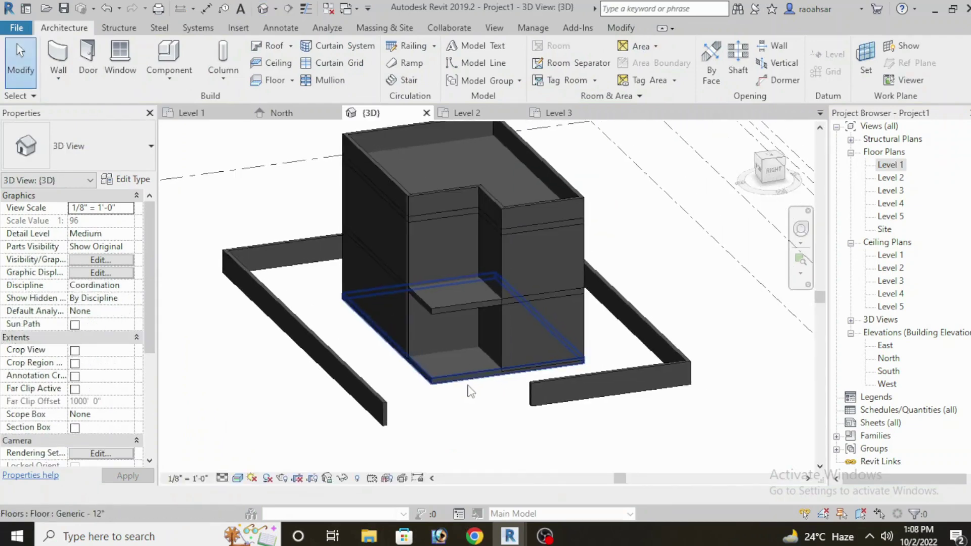
scroll(479, 375, "up", 1)
scroll(473, 347, "up", 1)
scroll(471, 308, "up", 1)
middle_click_drag(470, 313, 468, 343)
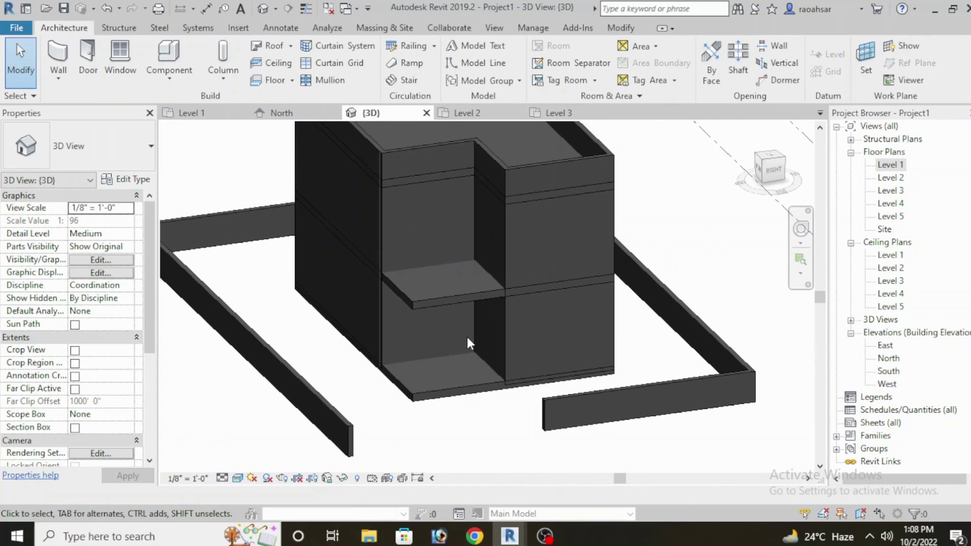
mouse_move(585, 397)
middle_mouse_down("shift")
mouse_move(493, 294)
mouse_move(552, 337)
mouse_move(549, 364)
mouse_move(530, 354)
middle_mouse_up("shift")
scroll(553, 348, "up", 2)
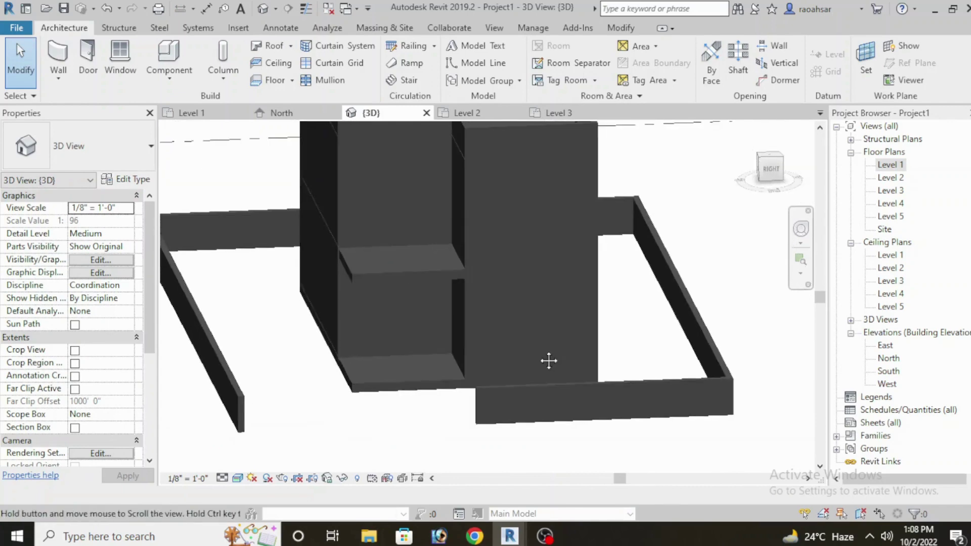
mouse_move(537, 311)
middle_mouse_down()
mouse_move(507, 317)
mouse_move(508, 330)
mouse_move(534, 333)
mouse_move(520, 343)
mouse_move(566, 281)
middle_mouse_up()
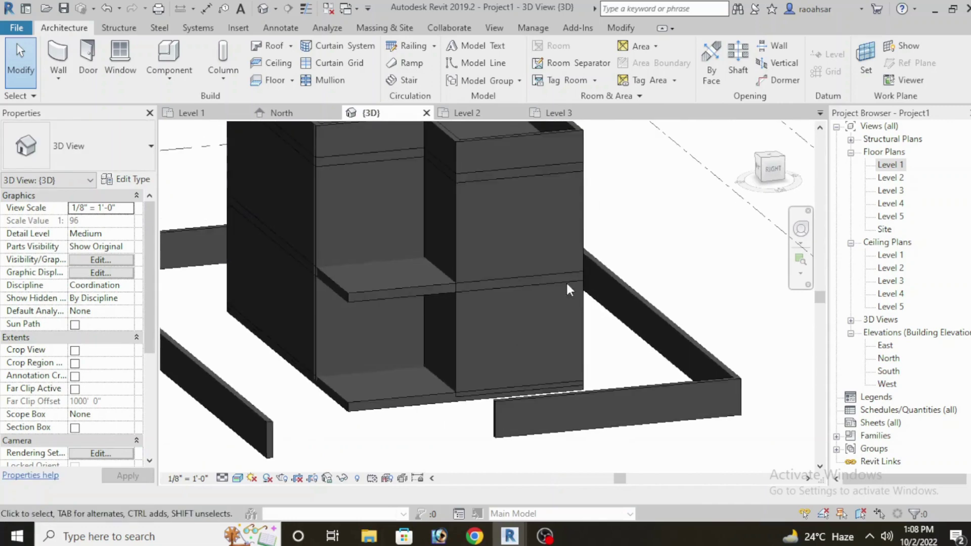
left_click(771, 175)
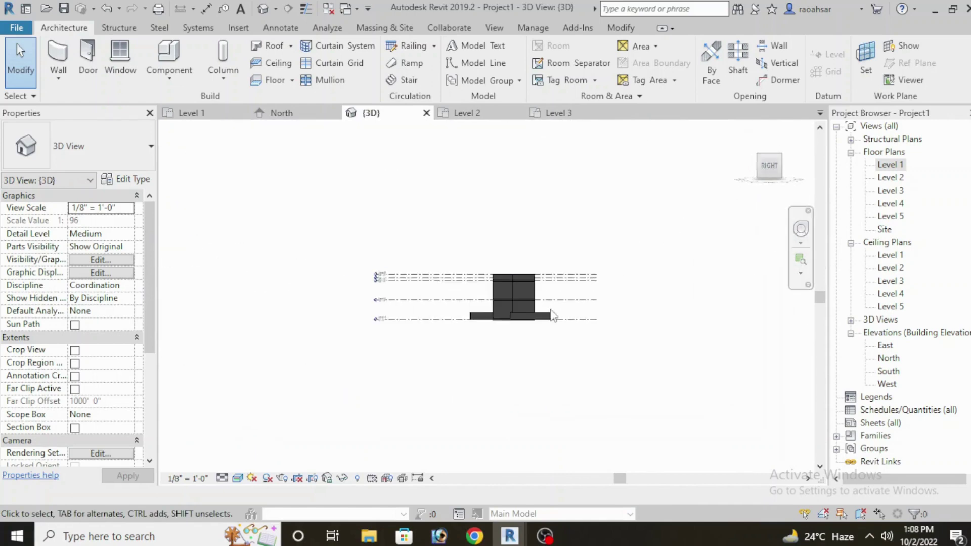
scroll(509, 313, "up", 3)
scroll(509, 313, "up", 4)
scroll(508, 314, "up", 1)
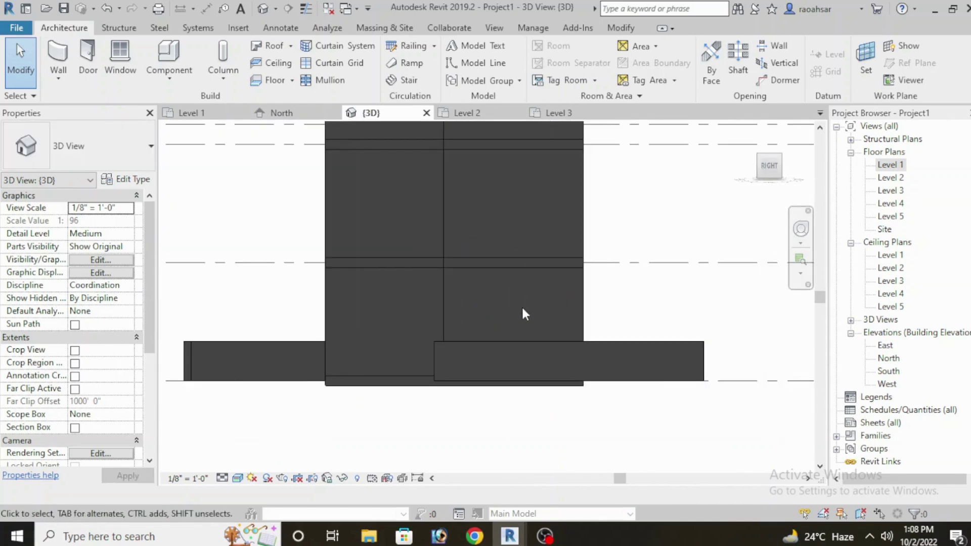
scroll(521, 306, "up", 2)
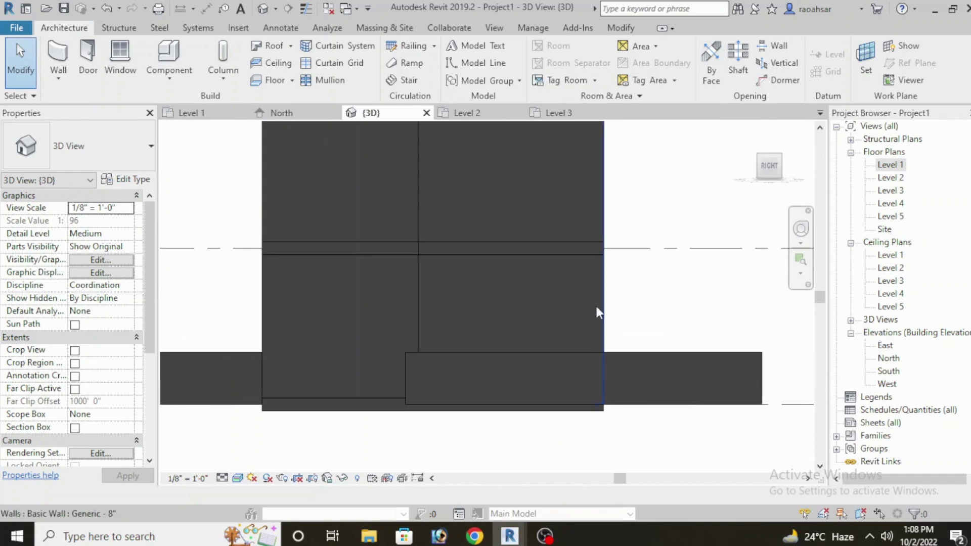
scroll(608, 304, "down", 1)
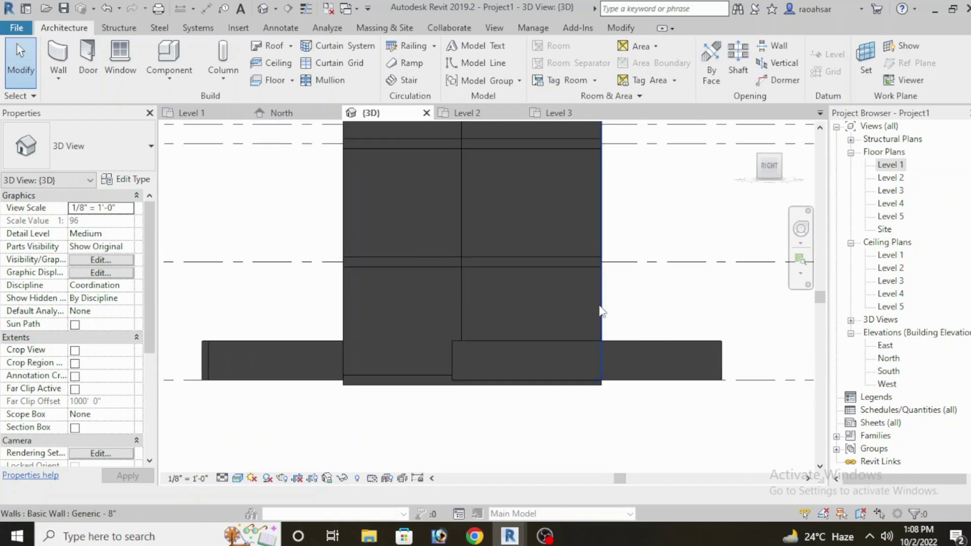
left_click(602, 308)
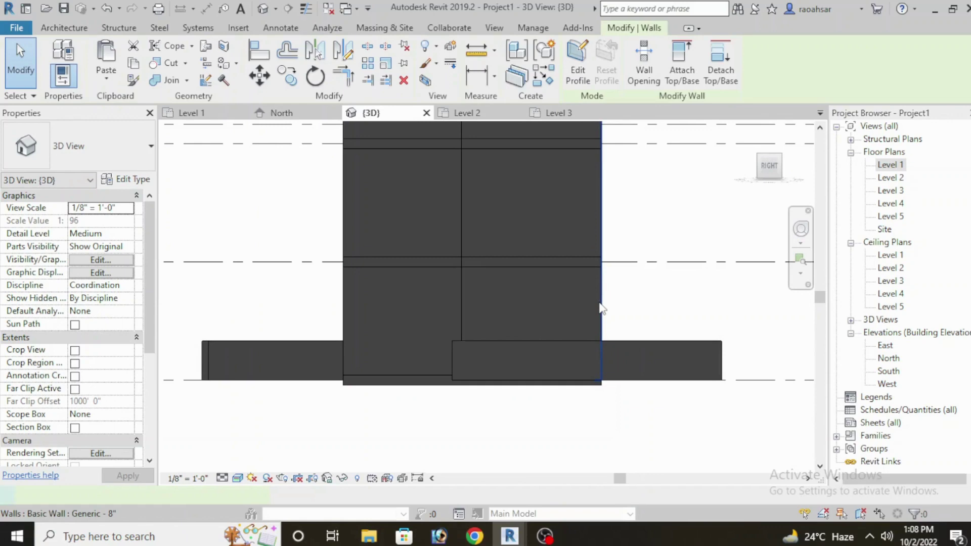
double_click(602, 309)
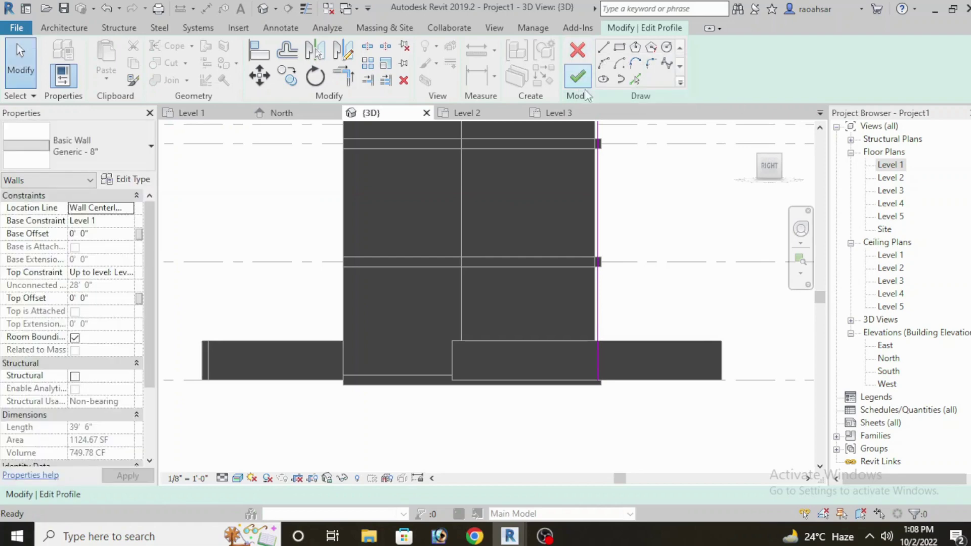
left_click(577, 52)
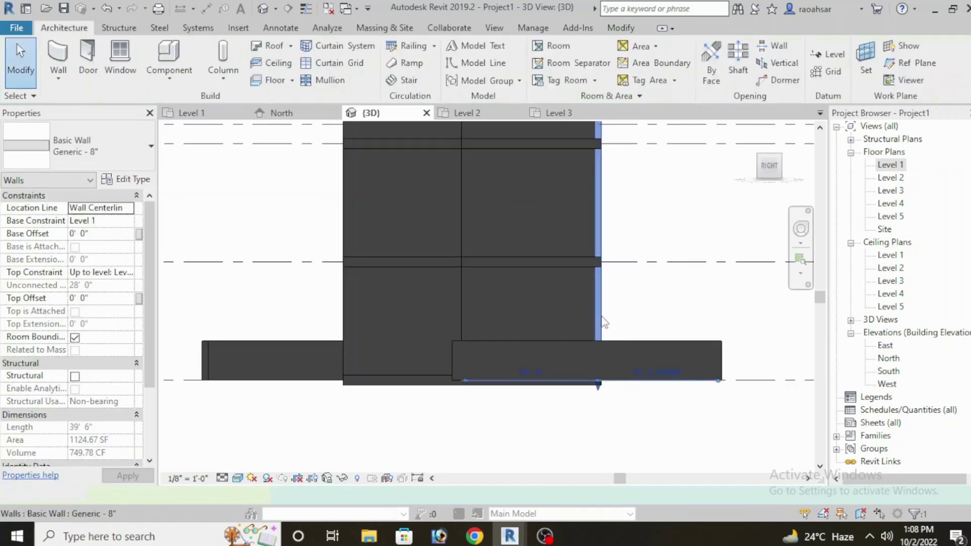
key("Escape")
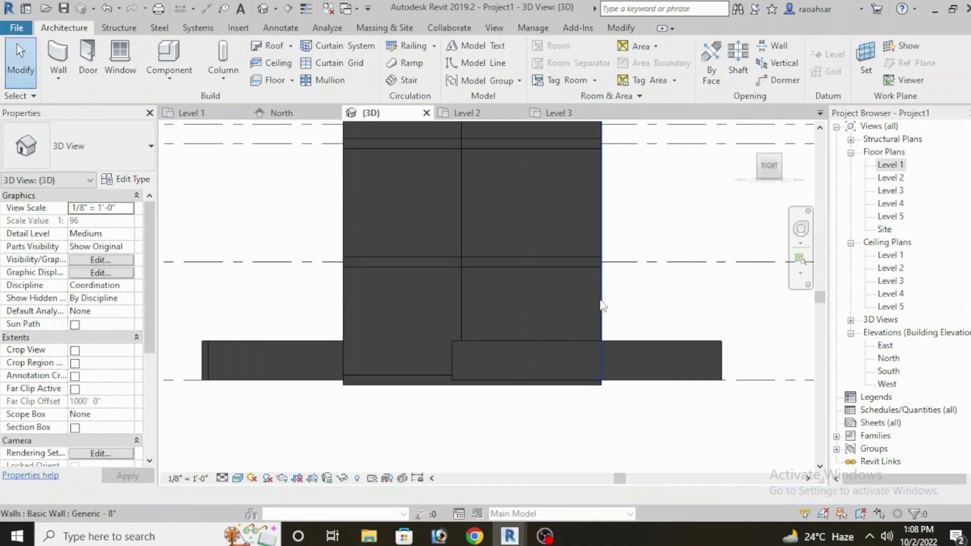
scroll(602, 306, "up", 3)
scroll(603, 309, "down", 3)
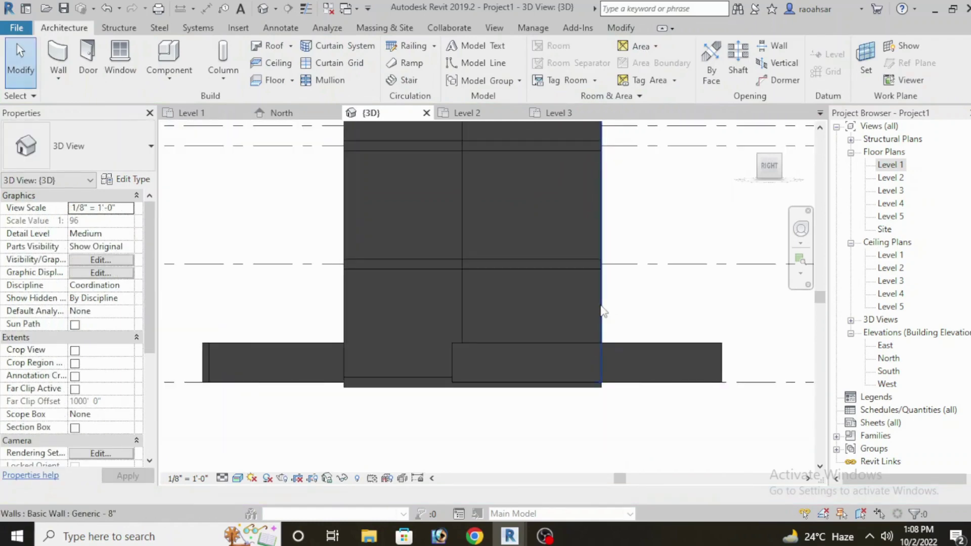
scroll(602, 309, "down", 1)
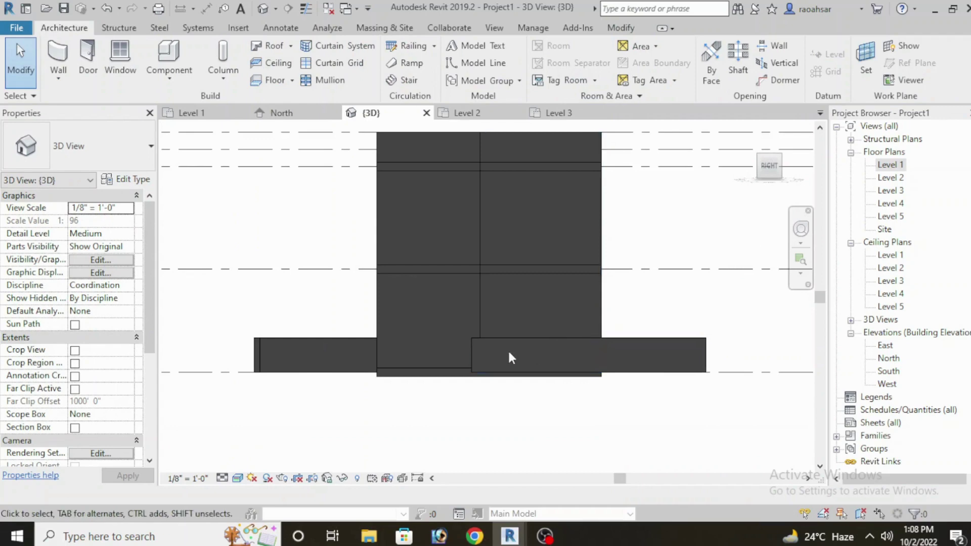
mouse_move(508, 349)
middle_mouse_down("shift")
mouse_move(547, 394)
mouse_move(635, 302)
mouse_move(587, 204)
middle_mouse_up("shift")
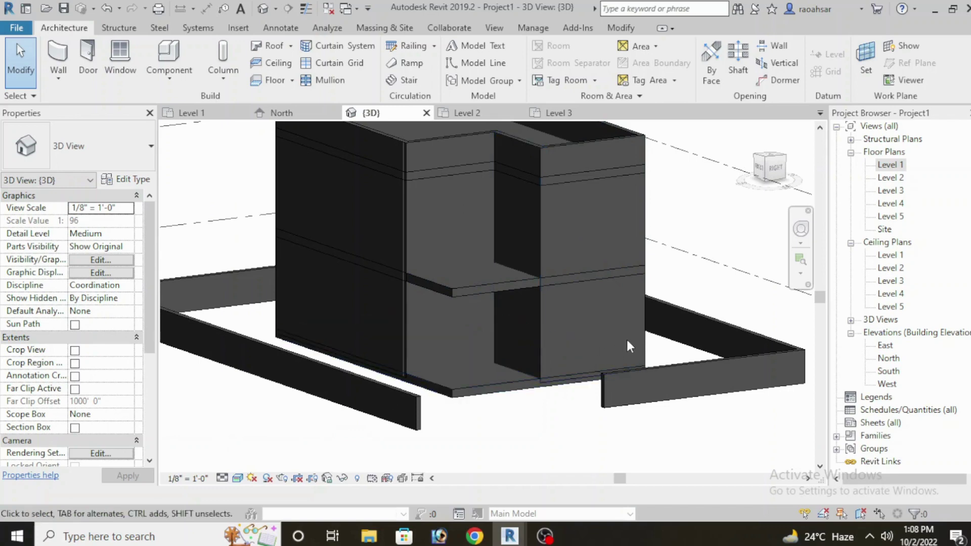
mouse_move(630, 342)
middle_mouse_down("shift")
mouse_move(662, 341)
mouse_move(530, 171)
middle_mouse_up("shift")
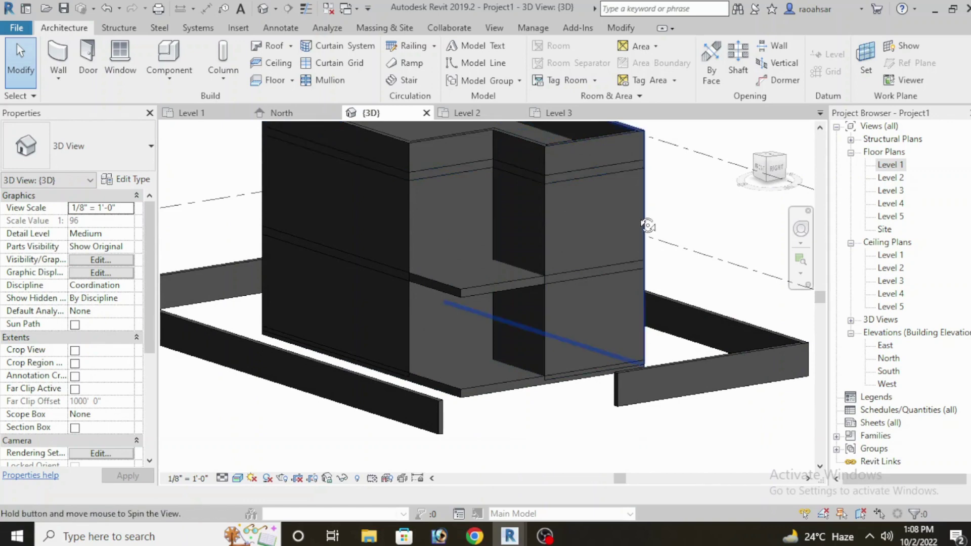
mouse_move(647, 209)
middle_mouse_down("shift")
mouse_move(633, 231)
mouse_move(689, 306)
mouse_move(627, 226)
middle_mouse_up("shift")
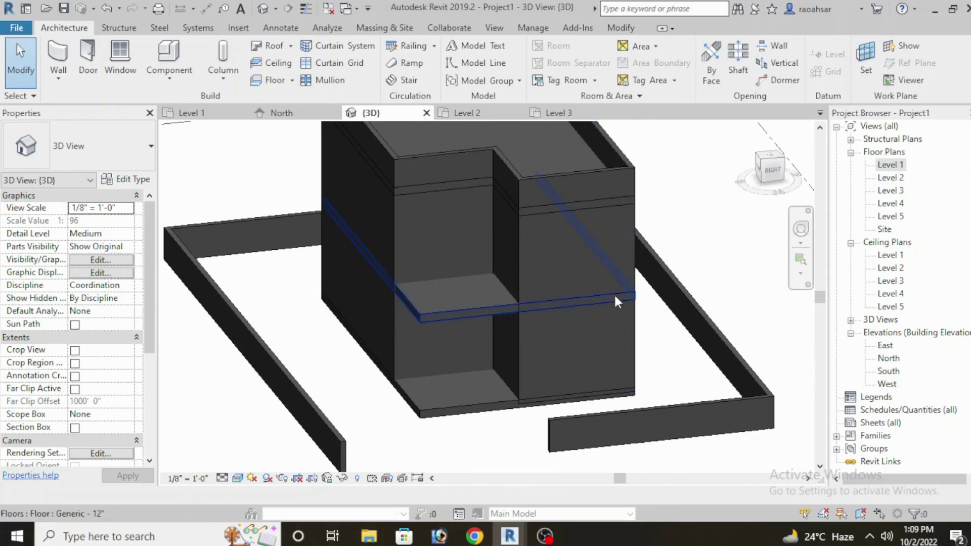
mouse_move(639, 284)
middle_mouse_down("shift")
mouse_move(585, 281)
mouse_move(621, 286)
mouse_move(523, 217)
middle_mouse_up("shift")
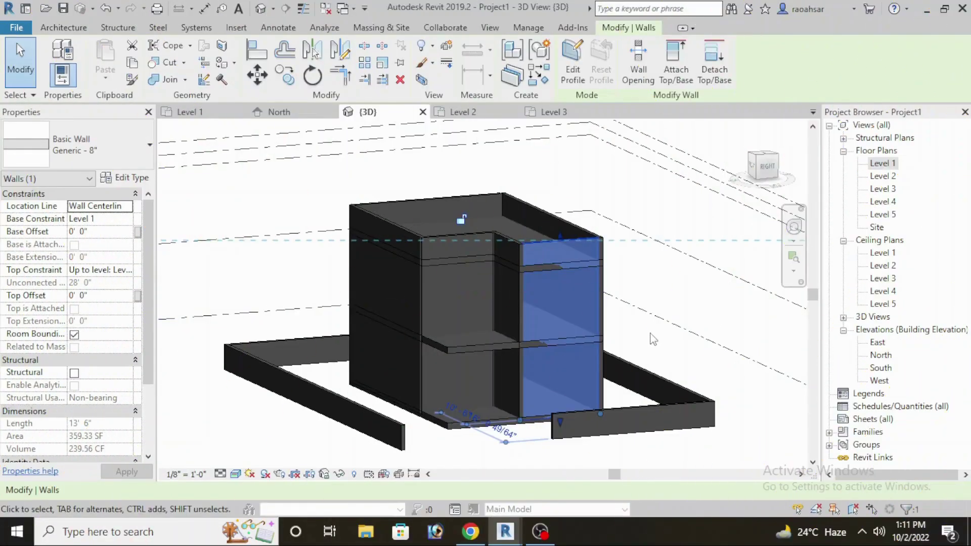
Select the front wall section and enter its profile edit.
left_click(766, 169)
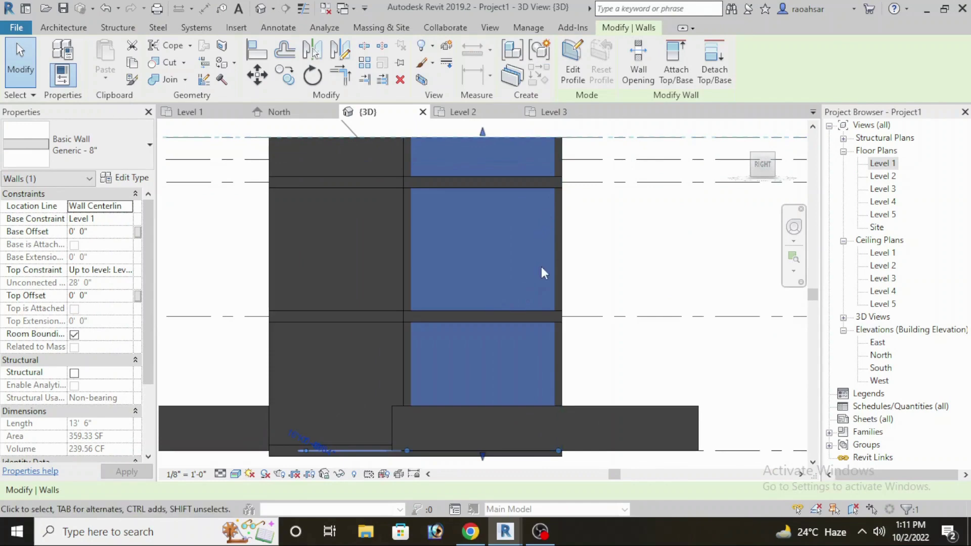
middle_click_drag(537, 305, 494, 137, "shift")
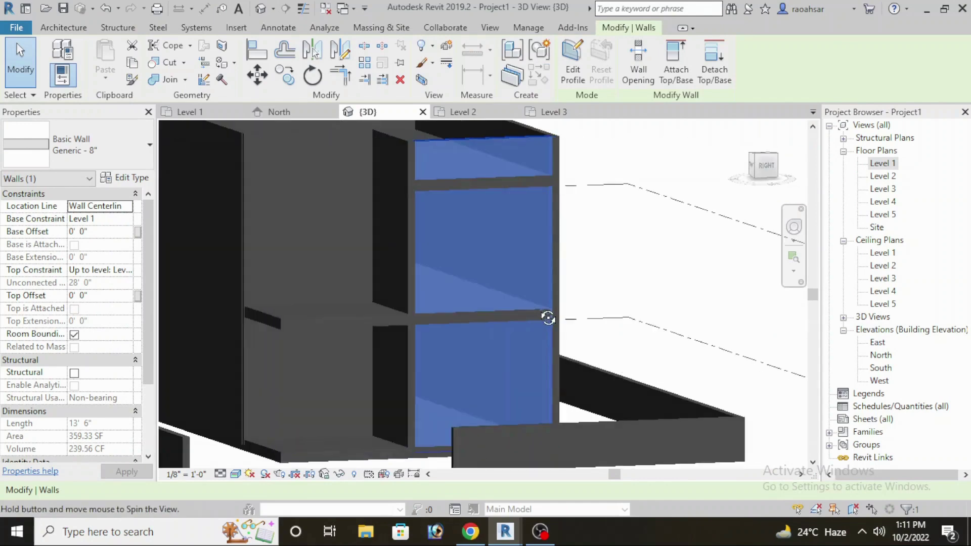
left_click_drag(479, 149, 469, 144)
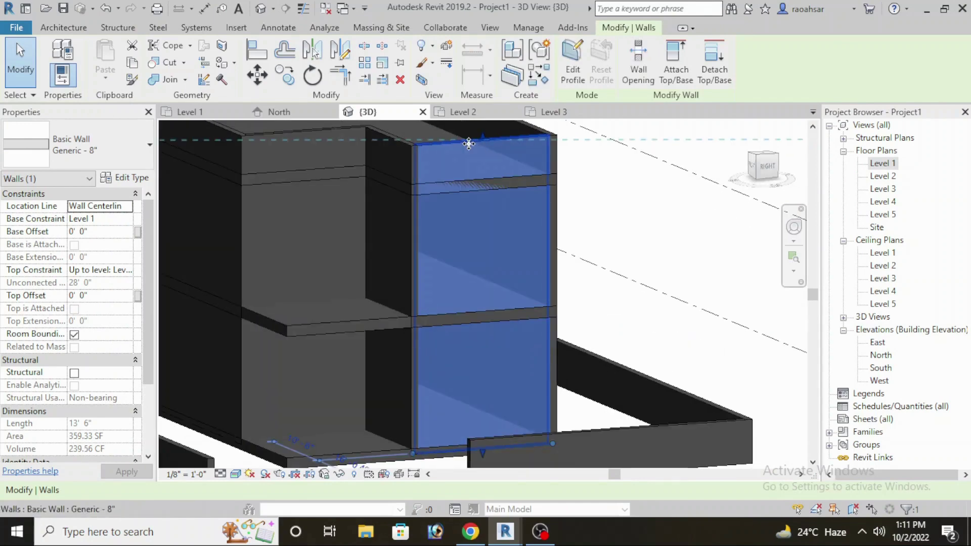
double_click(469, 144)
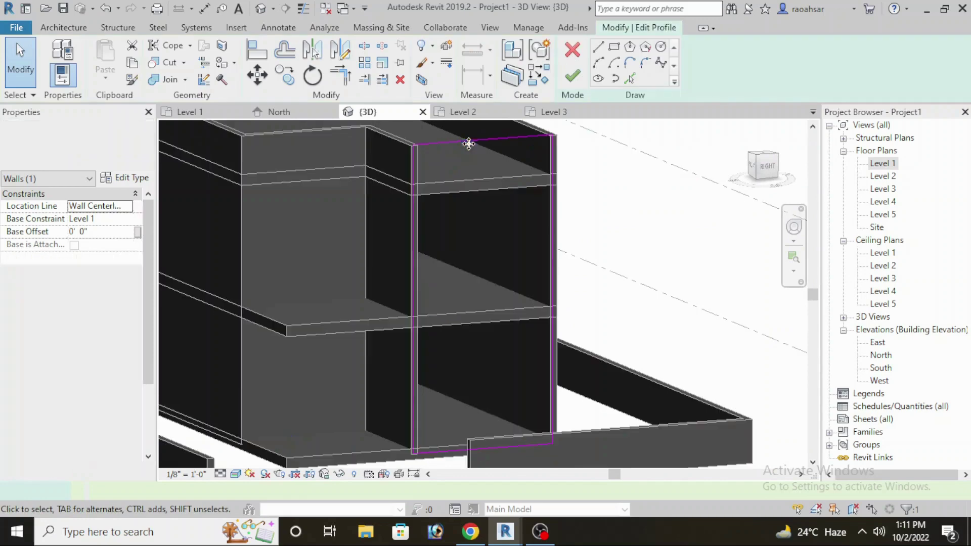
From the right view, sketch a rectangular opening at the lower storey's base.
left_click(769, 172)
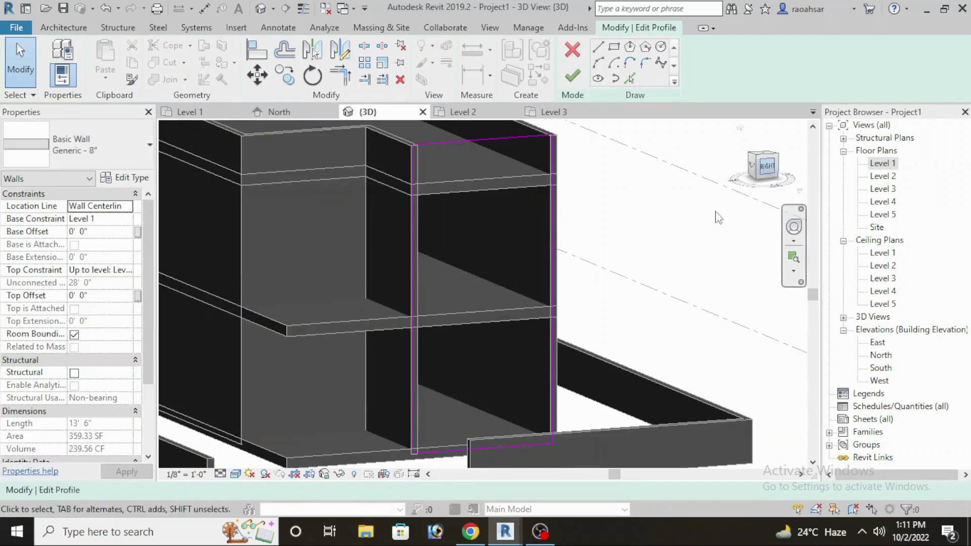
scroll(538, 310, "up", 2)
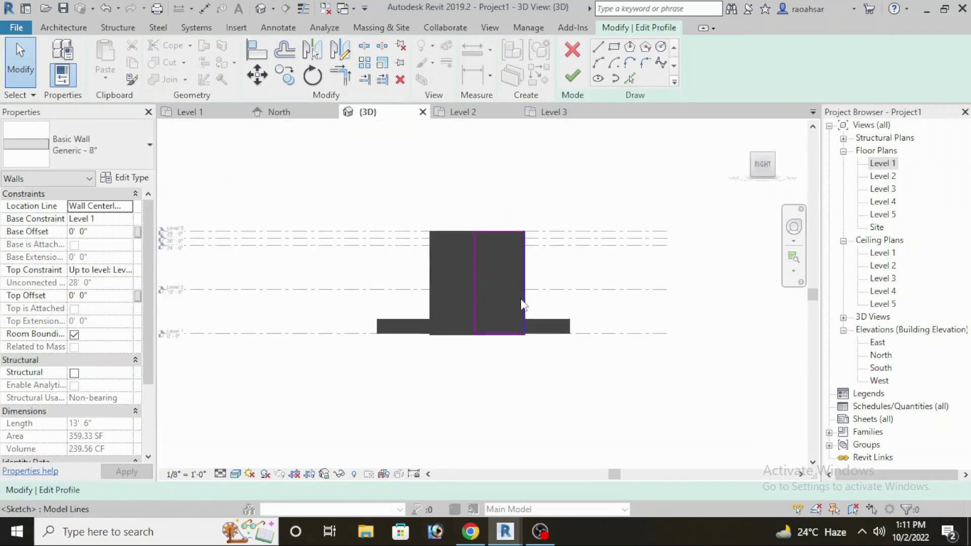
scroll(505, 281, "up", 3)
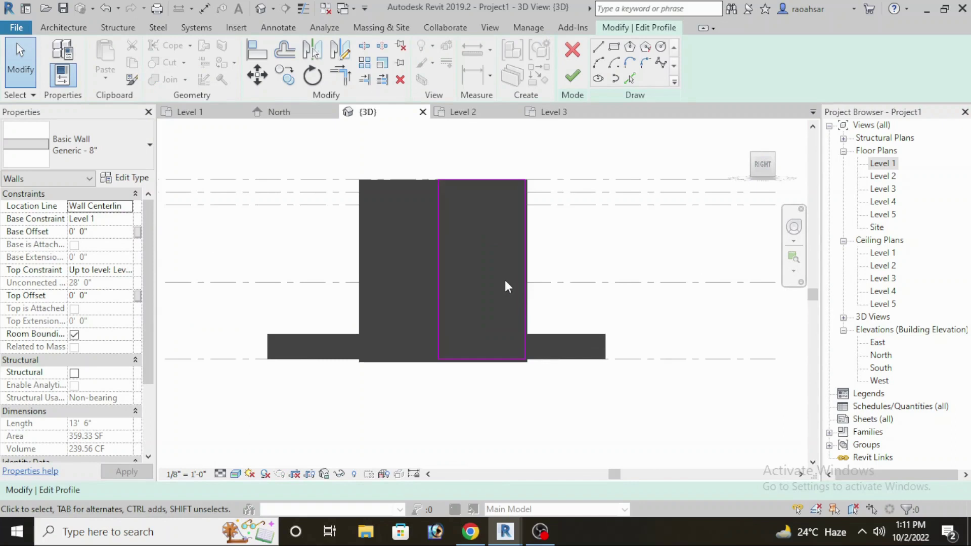
left_click(615, 48)
scroll(456, 316, "up", 2)
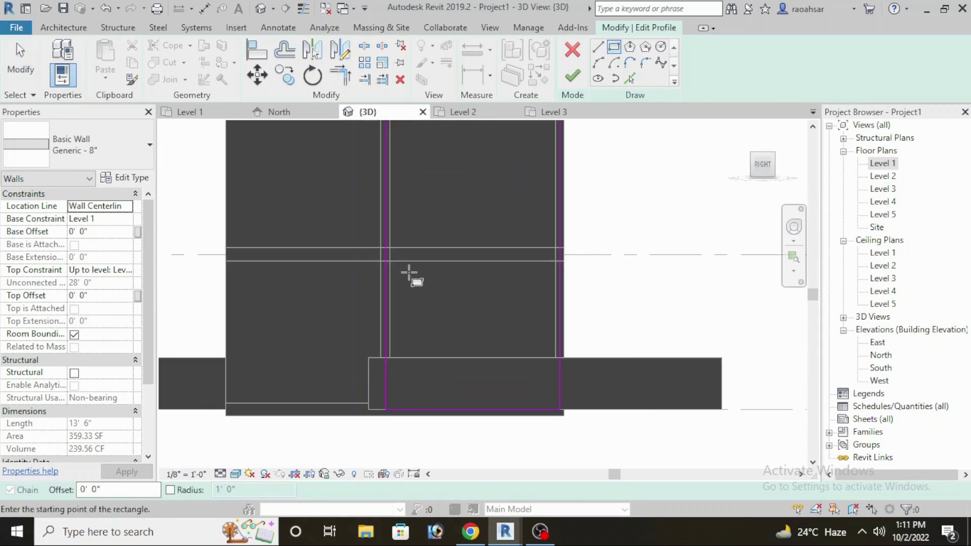
left_click(408, 272)
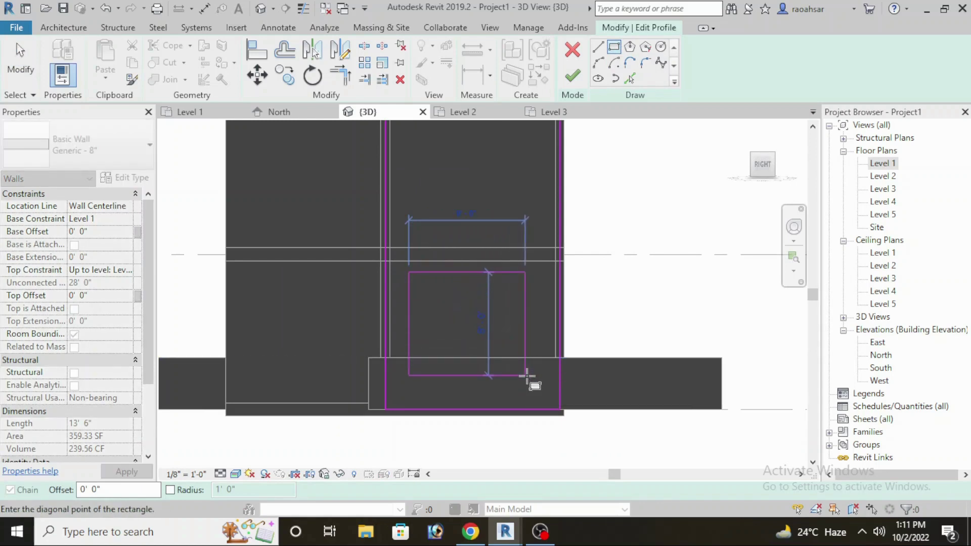
left_click(526, 375)
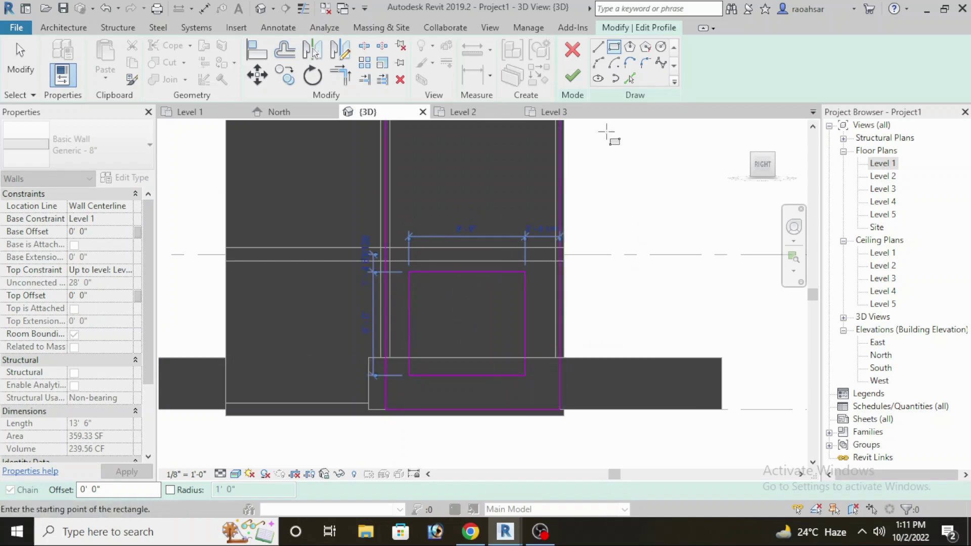
middle_click_drag(606, 258, 613, 267)
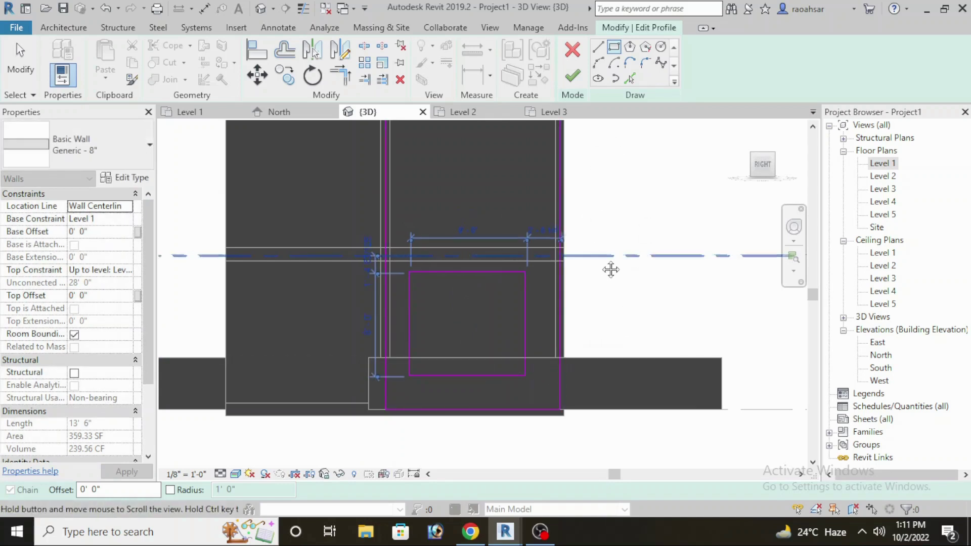
left_click(574, 81)
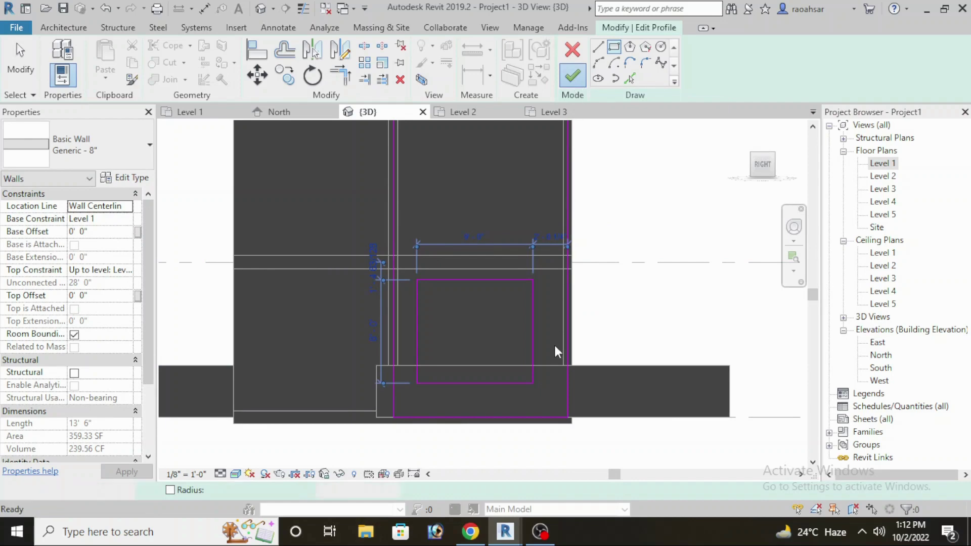
left_click(554, 345)
middle_click_drag(587, 339, 540, 331)
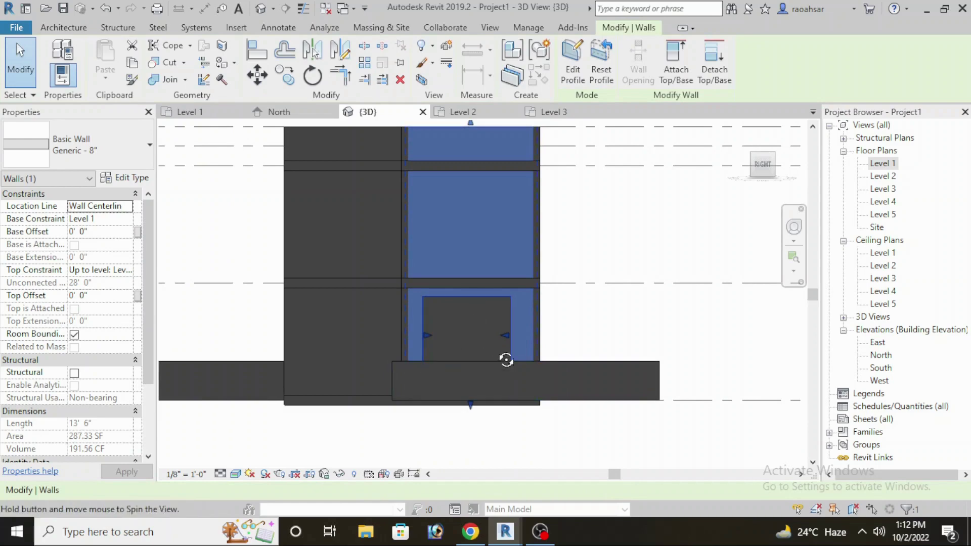
mouse_move(506, 360)
middle_mouse_down("shift")
mouse_move(559, 386)
mouse_move(458, 360)
middle_mouse_up("shift")
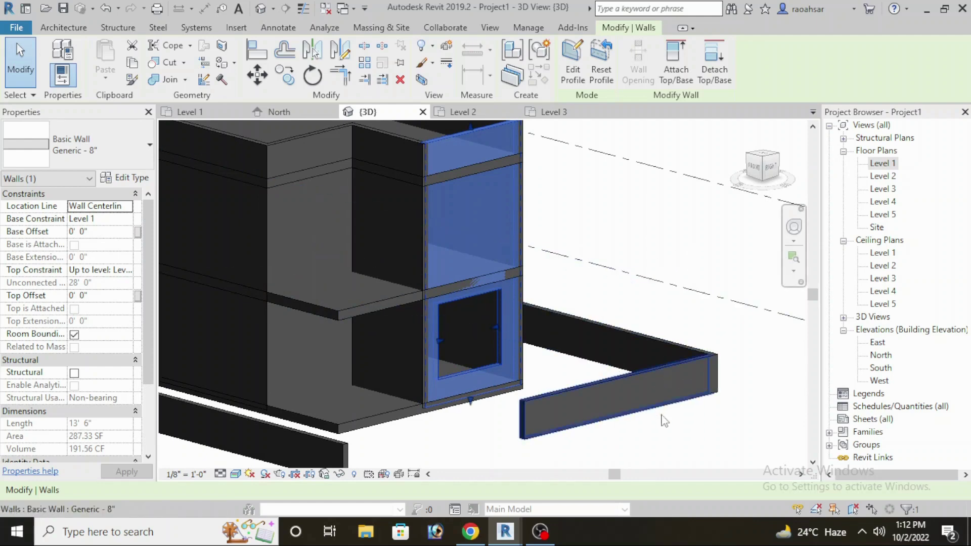
middle_click_drag(664, 421, 644, 400, "shift")
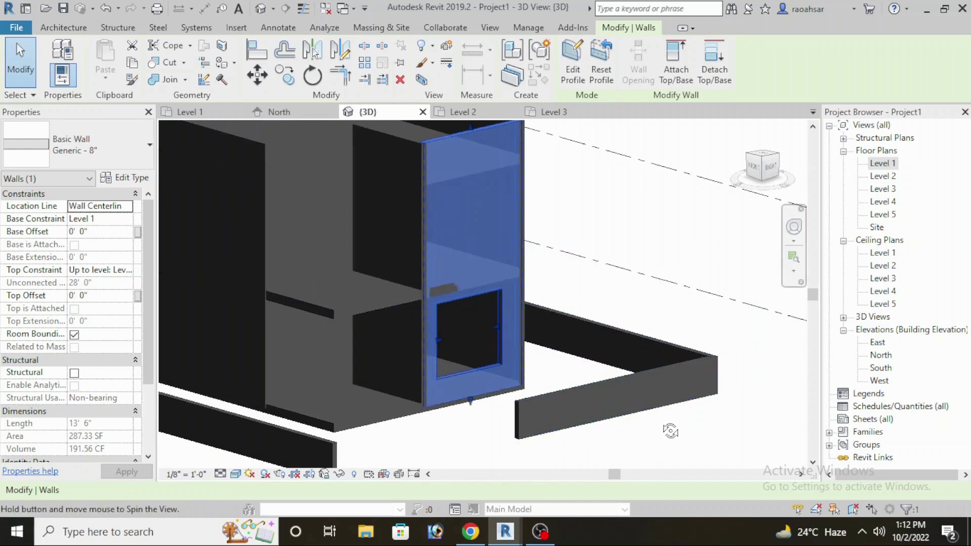
left_click(768, 168)
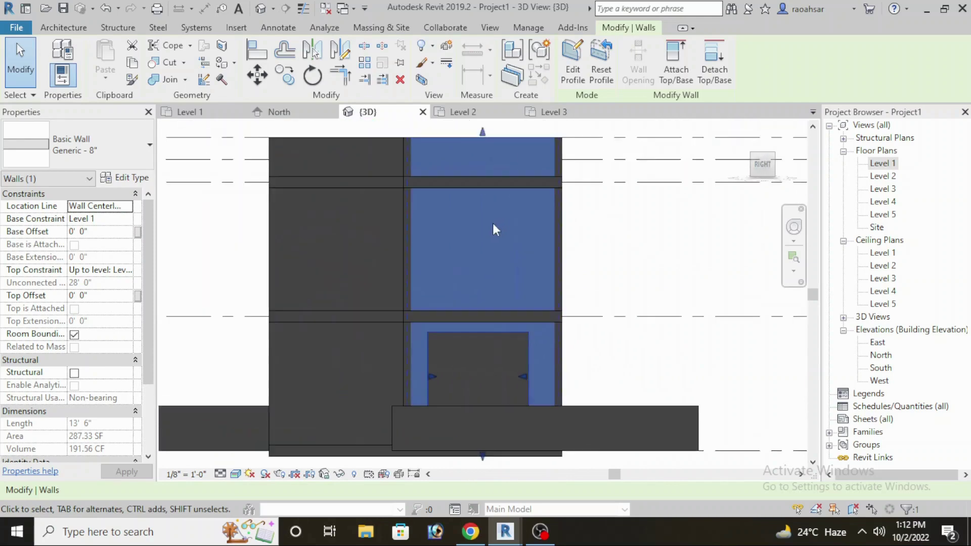
scroll(453, 225, "up", 1)
middle_click_drag(458, 267, 470, 281)
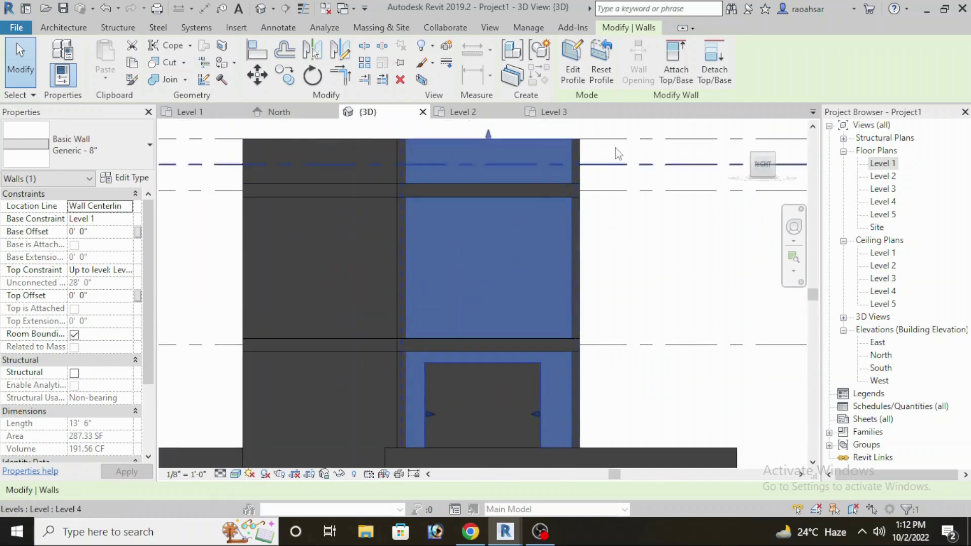
left_click(645, 268)
scroll(533, 234, "down", 1)
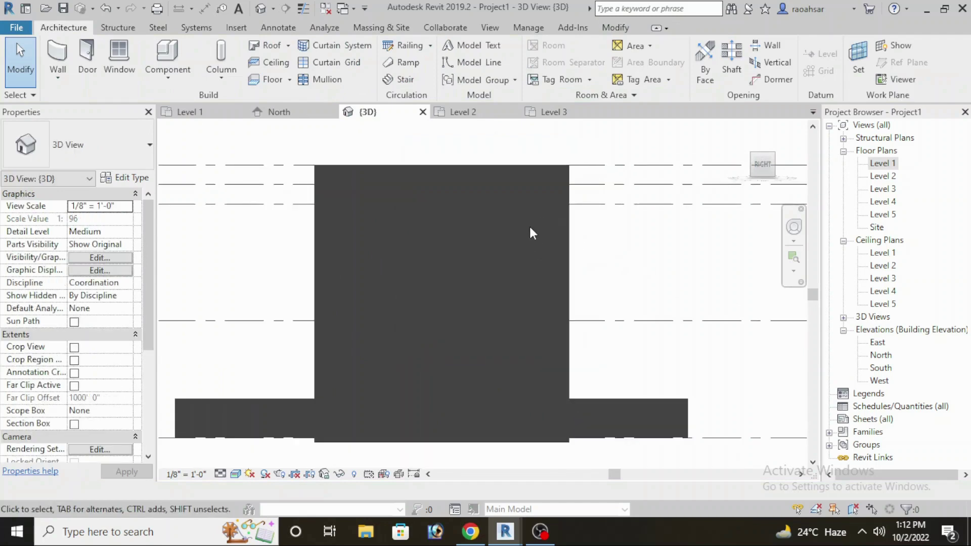
Reopen the front wall's profile edit and frame its upper storey in 3D.
left_click(515, 174)
left_click(618, 63)
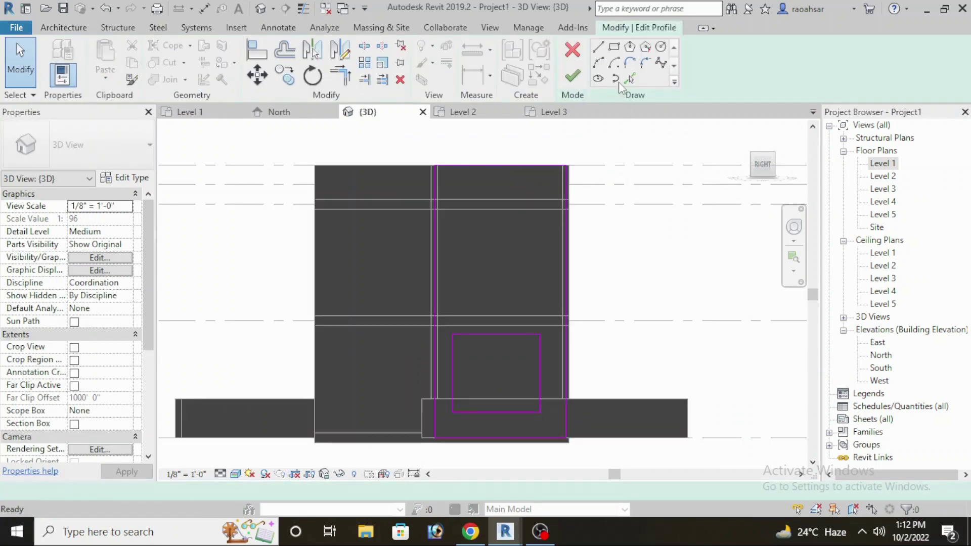
scroll(466, 255, "up", 2)
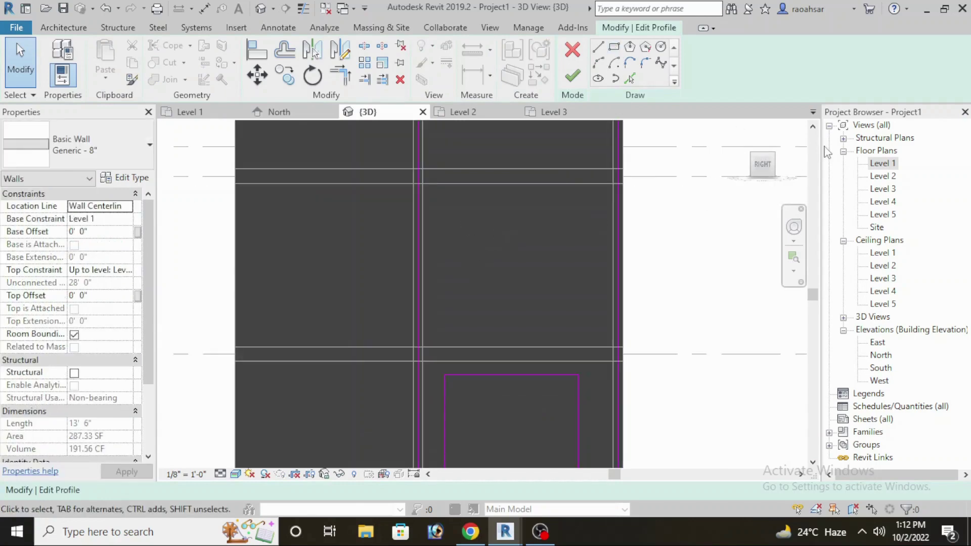
double_click(883, 176)
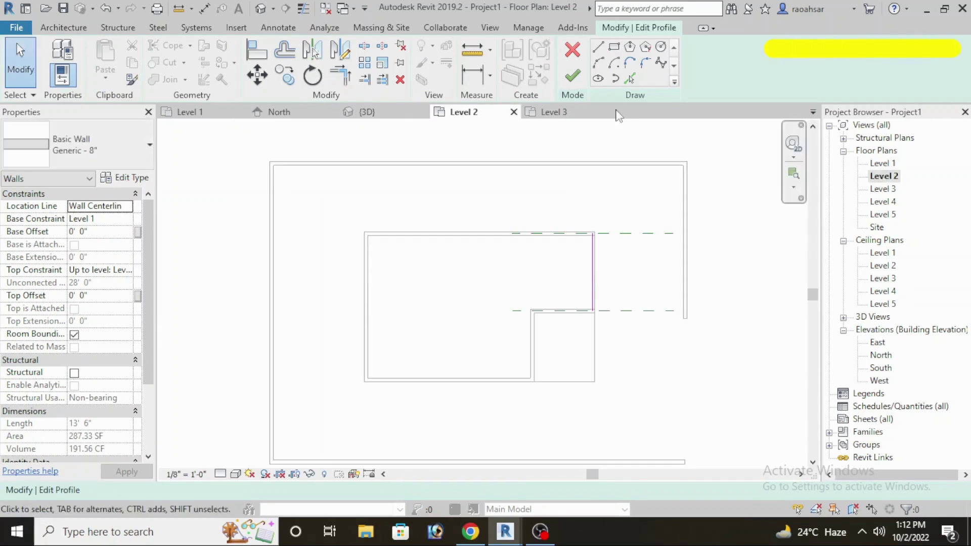
left_click(261, 10)
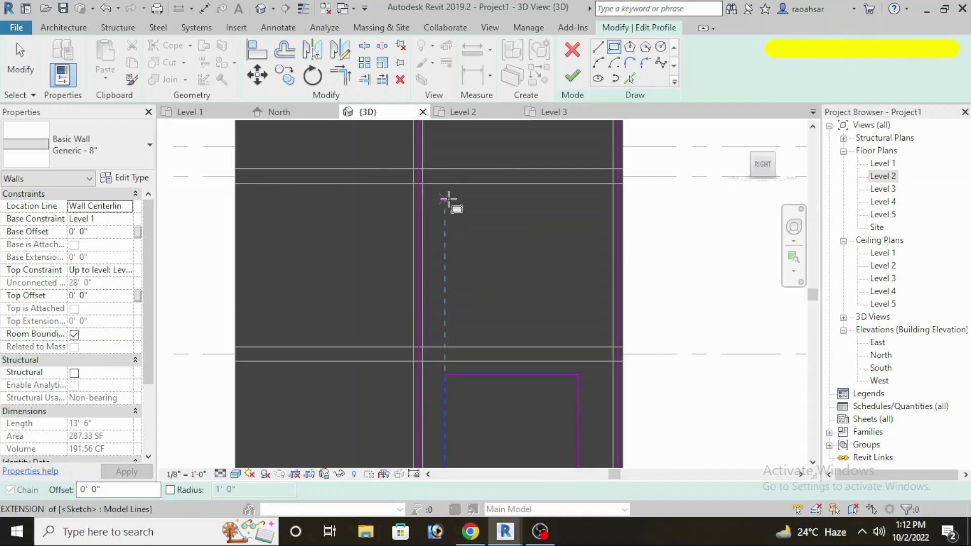
middle_click_drag(449, 201, 462, 222)
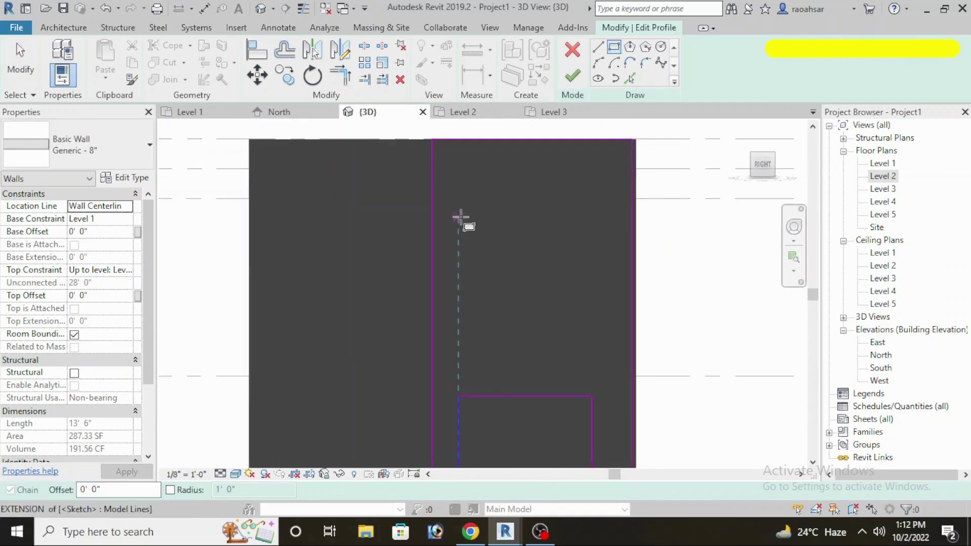
scroll(460, 217, "down", 3)
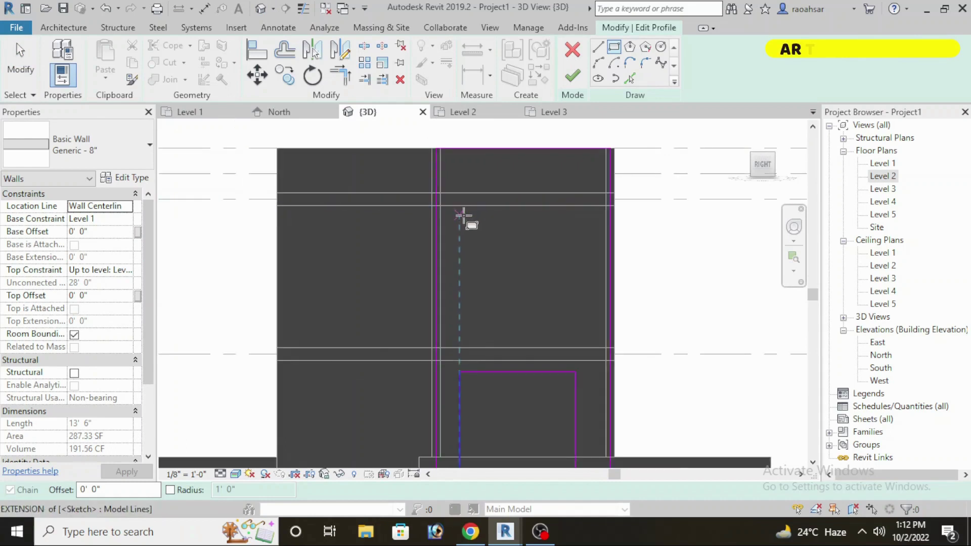
Sketch three tall, narrow window rectangles side by side and finish the profile.
left_click(460, 217)
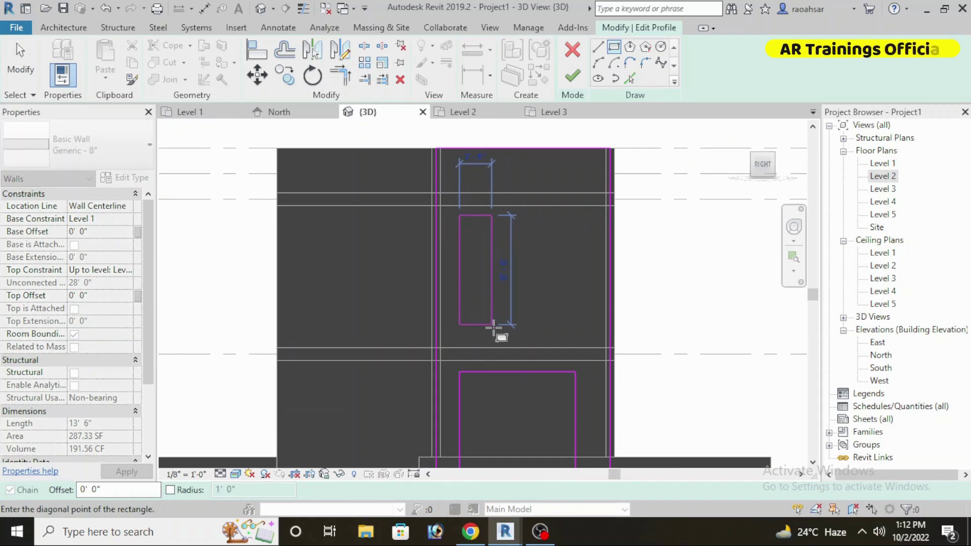
left_click(493, 325)
scroll(505, 263, "up", 2)
scroll(526, 213, "up", 1)
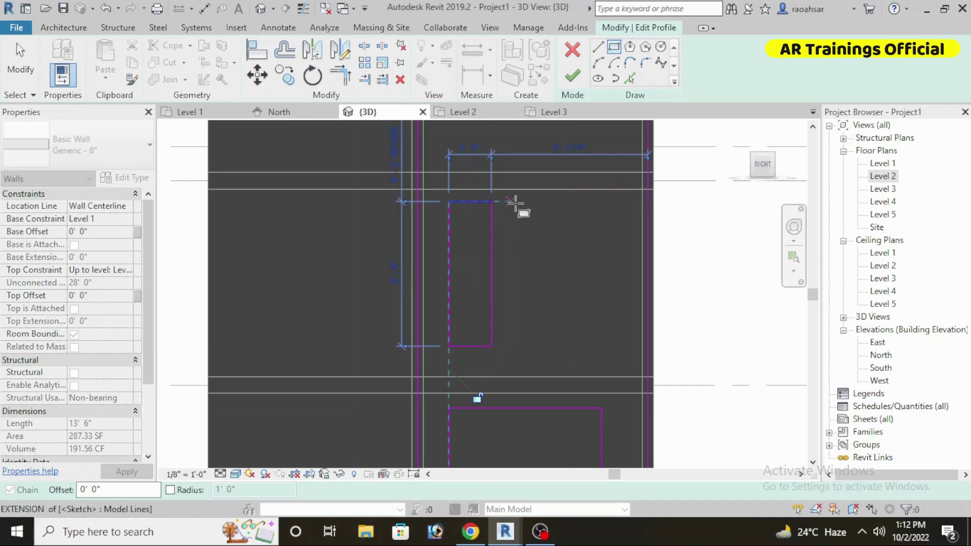
left_click(515, 202)
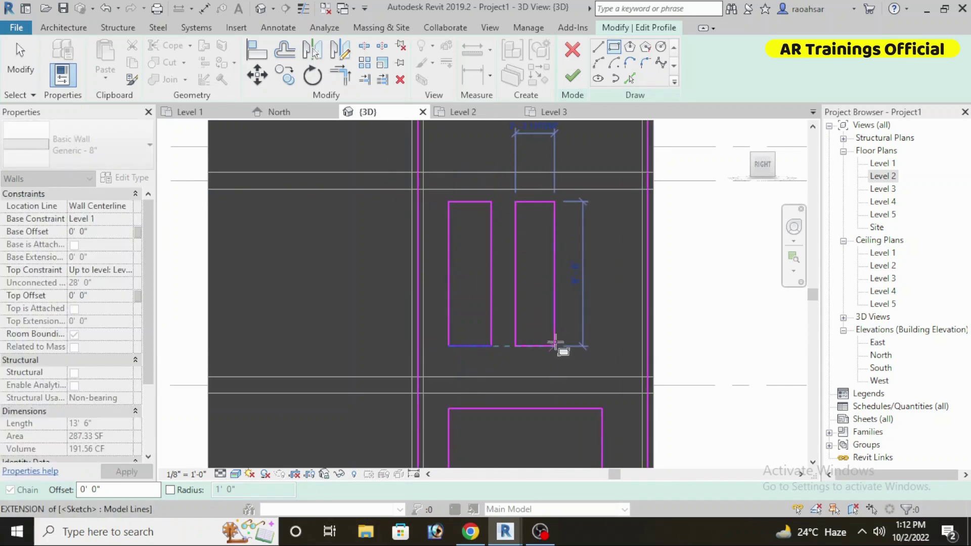
left_click(555, 346)
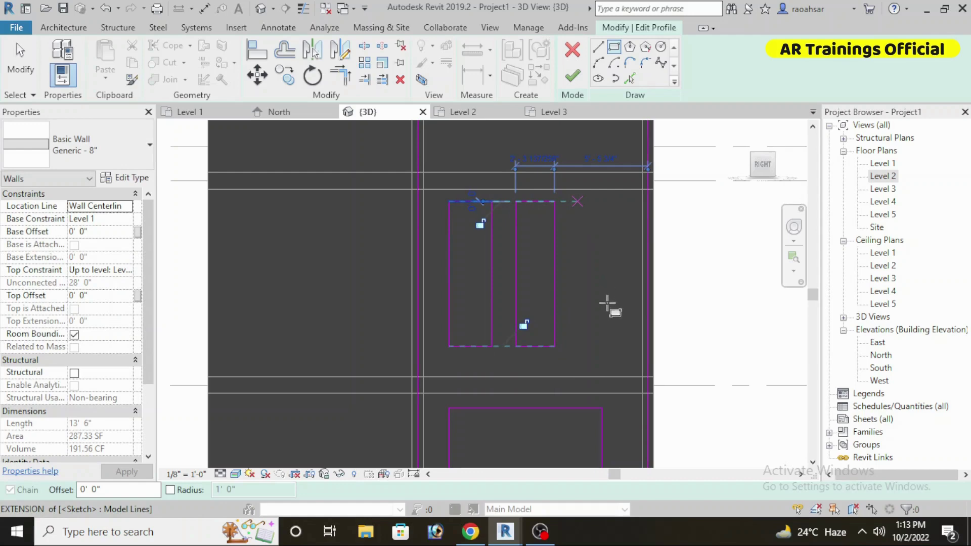
left_click(577, 202)
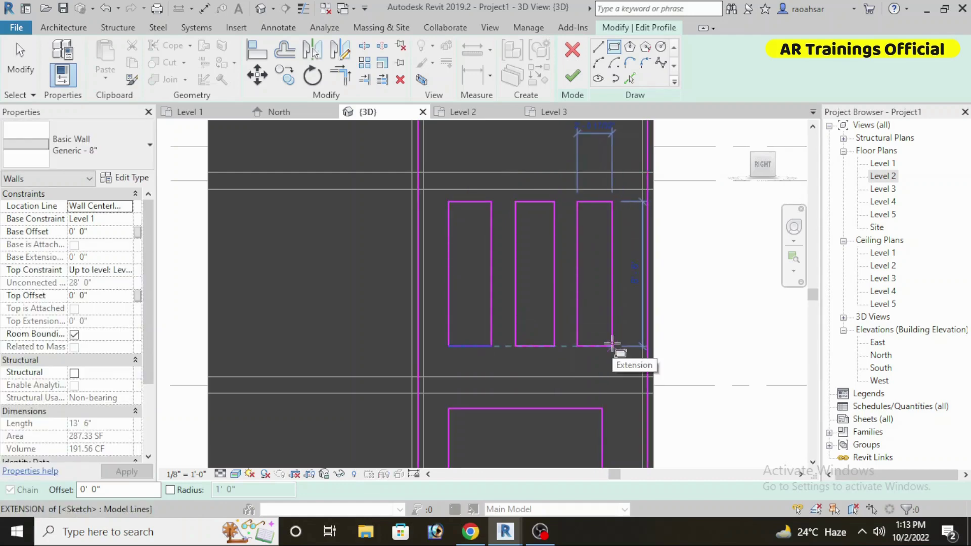
left_click(612, 346)
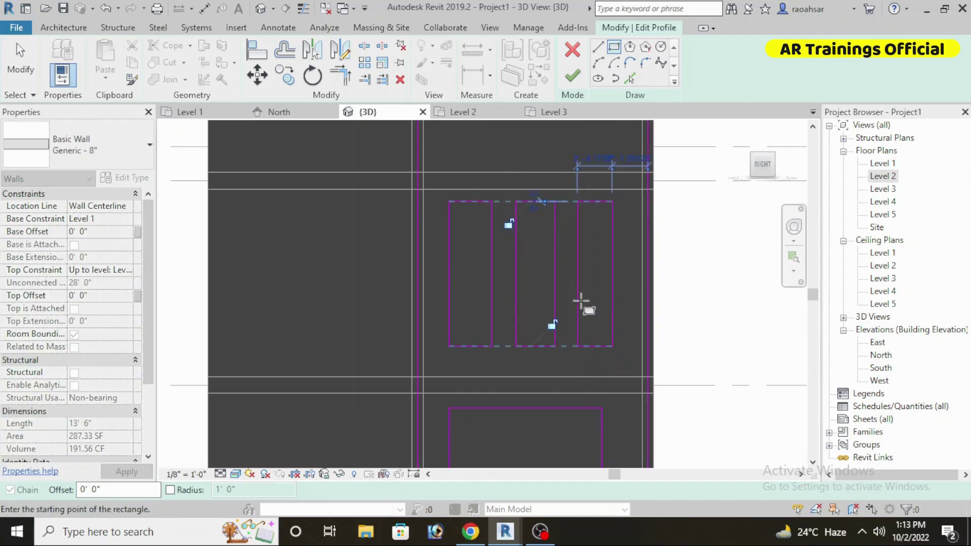
scroll(581, 301, "down", 2)
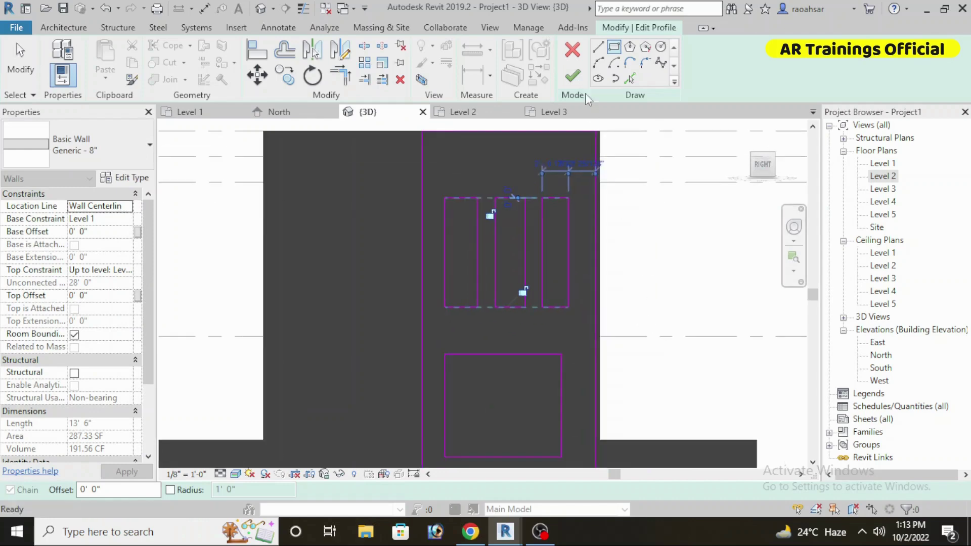
left_click(573, 75)
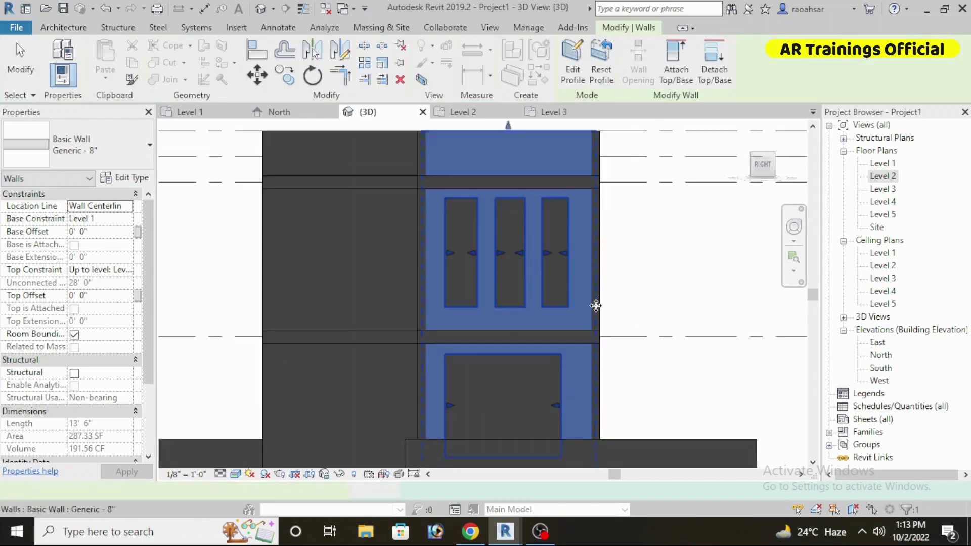
scroll(596, 305, "down", 3)
mouse_move(655, 299)
middle_mouse_down("shift")
mouse_move(643, 375)
mouse_move(607, 384)
middle_mouse_up("shift")
Orbit around the building, then snap to the ViewCube's FRONT view and zoom in.
key("Escape")
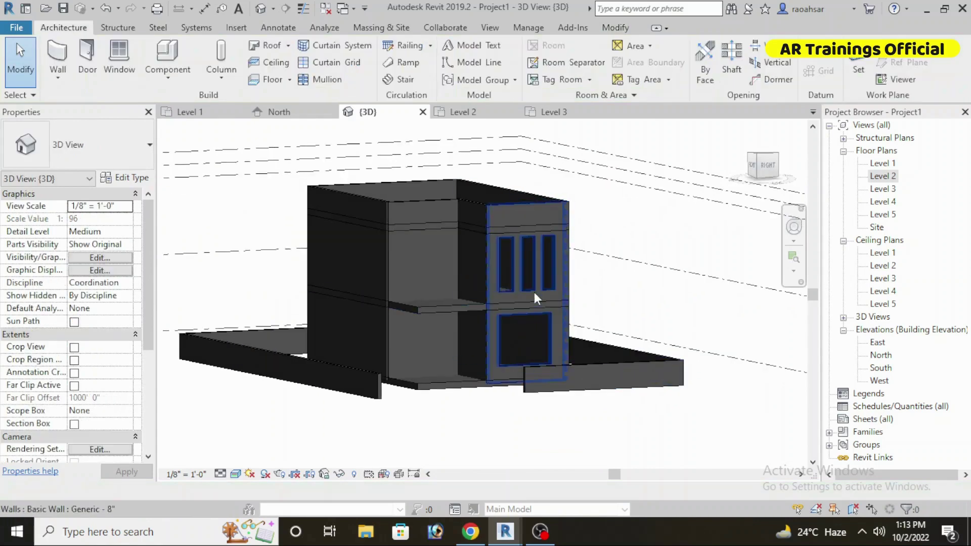
scroll(535, 298, "up", 3)
middle_click_drag(545, 301, 564, 357, "shift")
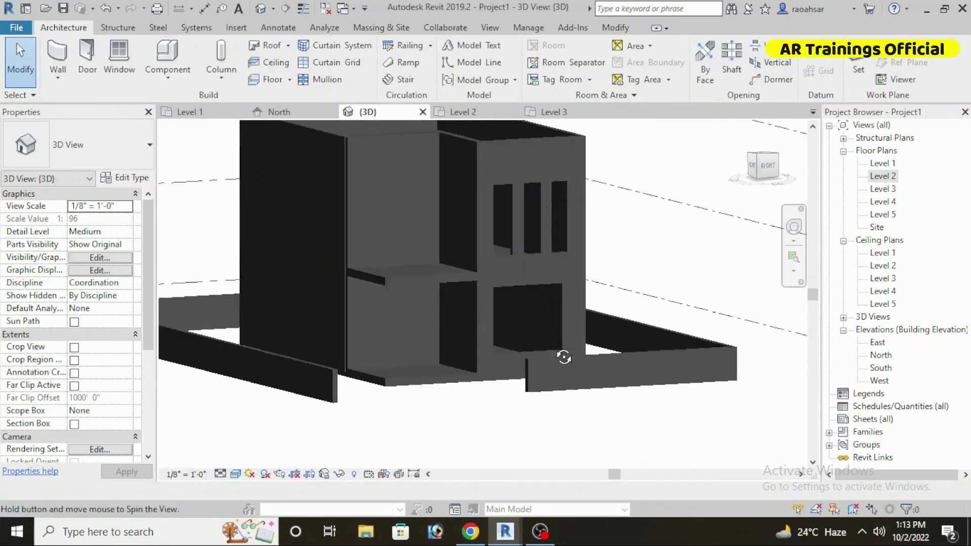
scroll(510, 223, "up", 3)
mouse_move(499, 280)
middle_mouse_down()
mouse_move(568, 274)
mouse_move(582, 253)
mouse_move(587, 325)
mouse_move(518, 314)
mouse_move(521, 329)
mouse_move(605, 330)
mouse_move(444, 329)
mouse_move(481, 332)
mouse_move(442, 321)
mouse_move(513, 335)
middle_mouse_up()
scroll(582, 253, "down", 3)
scroll(523, 312, "up", 1)
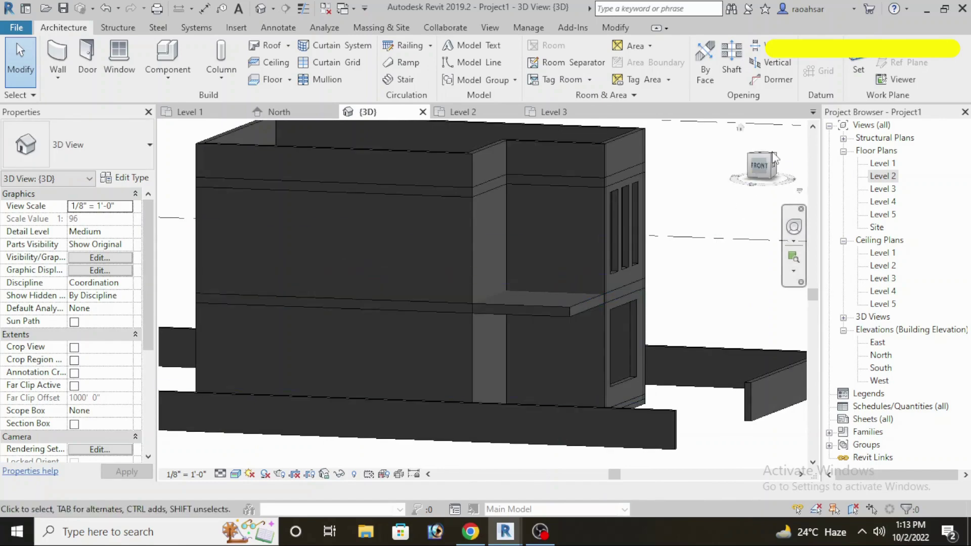
left_click(760, 168)
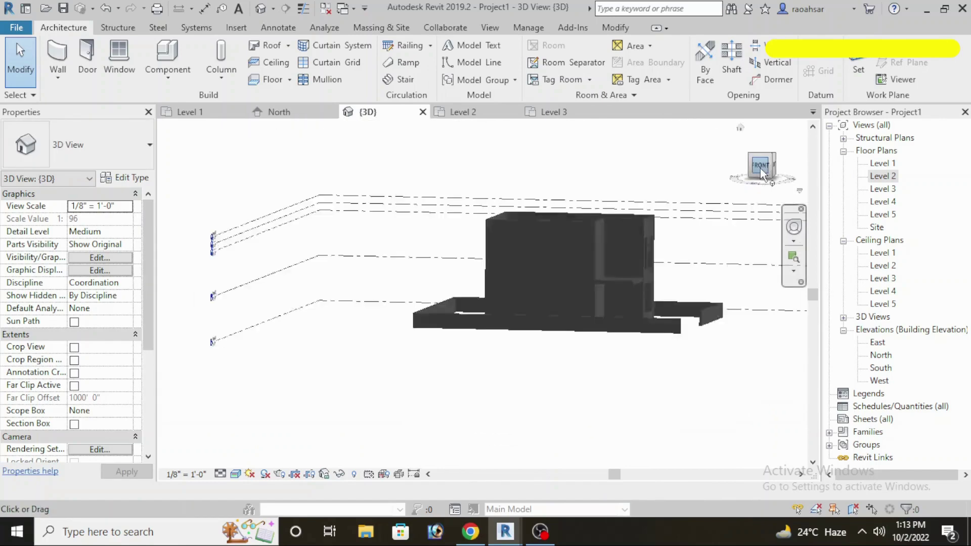
scroll(423, 308, "up", 3)
scroll(400, 349, "up", 3)
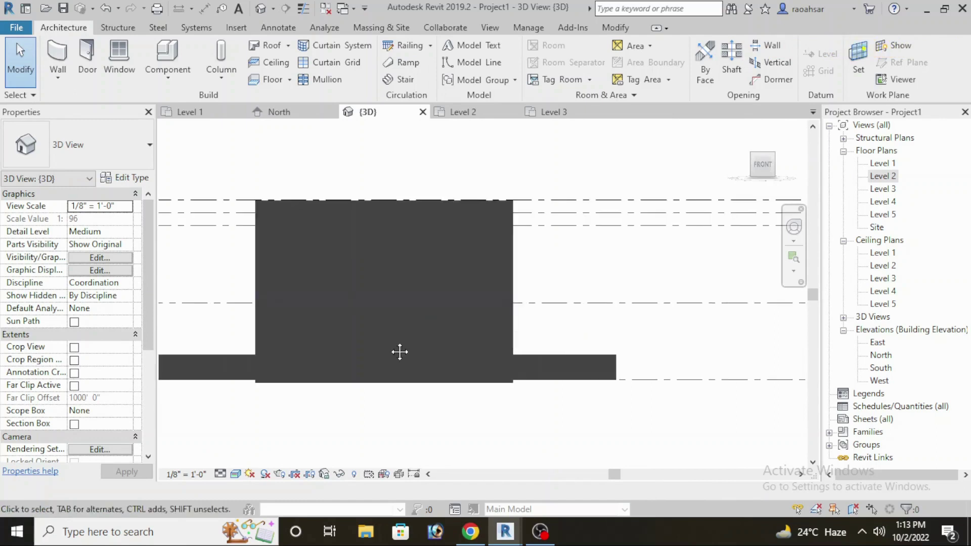
scroll(405, 338, "up", 3)
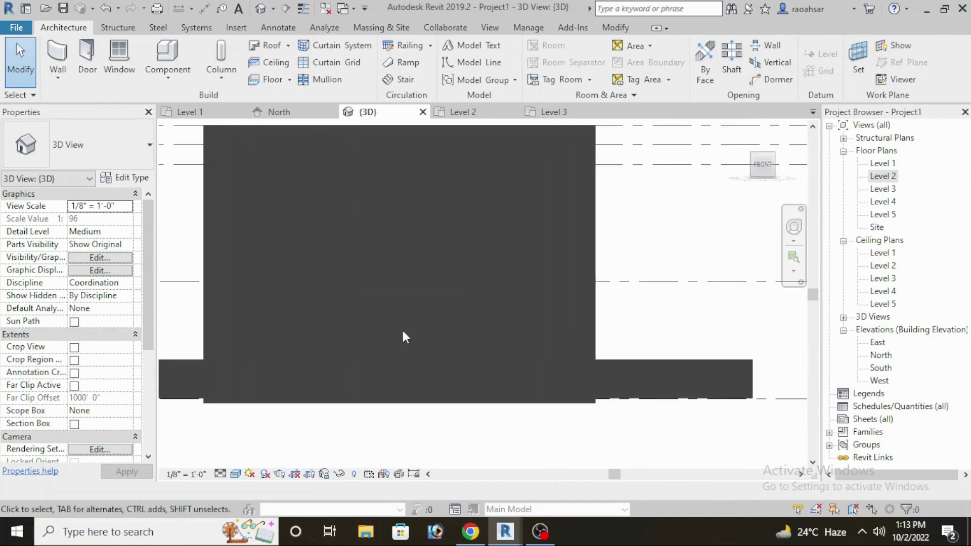
Select the front wall and enter its profile edit, framing the wall.
left_click(383, 133)
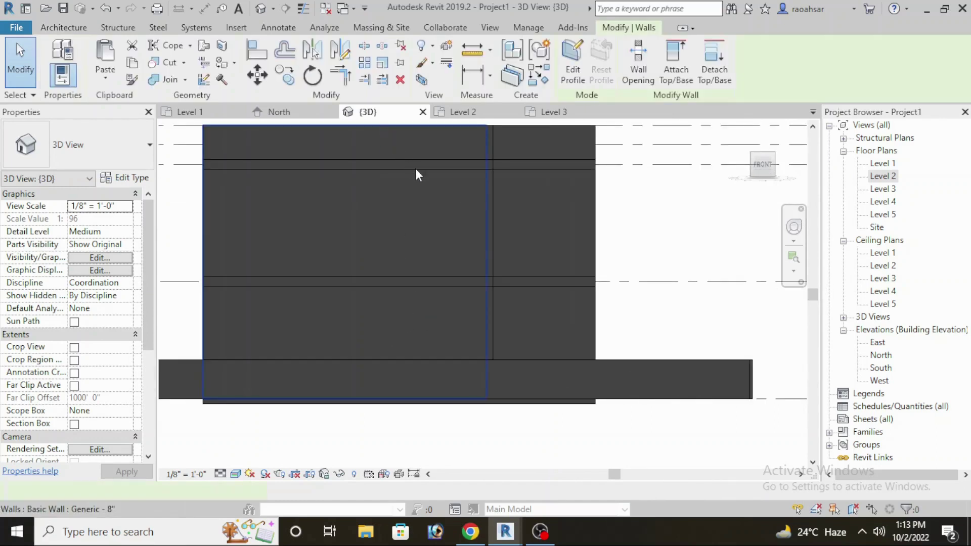
double_click(578, 233)
middle_click_drag(656, 238, 698, 271)
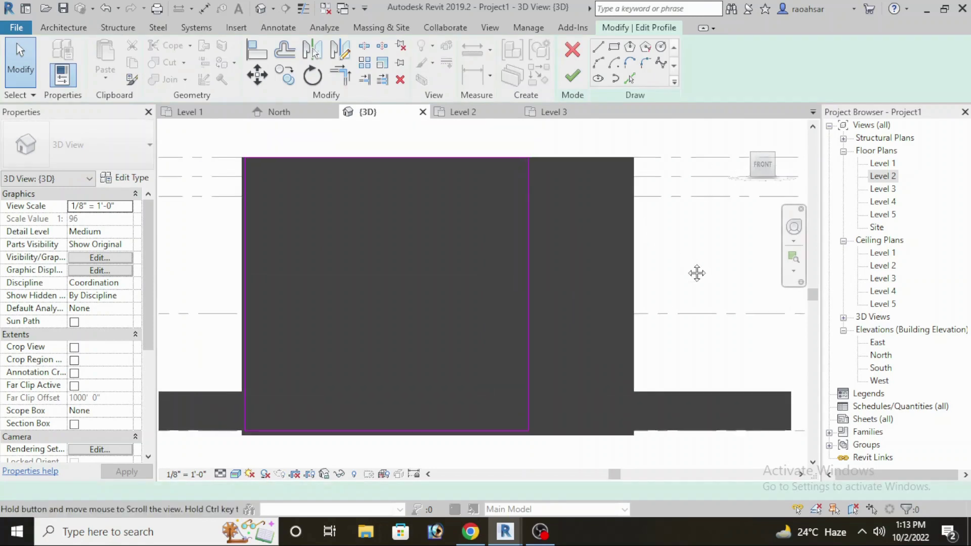
middle_click_drag(687, 223, 685, 206)
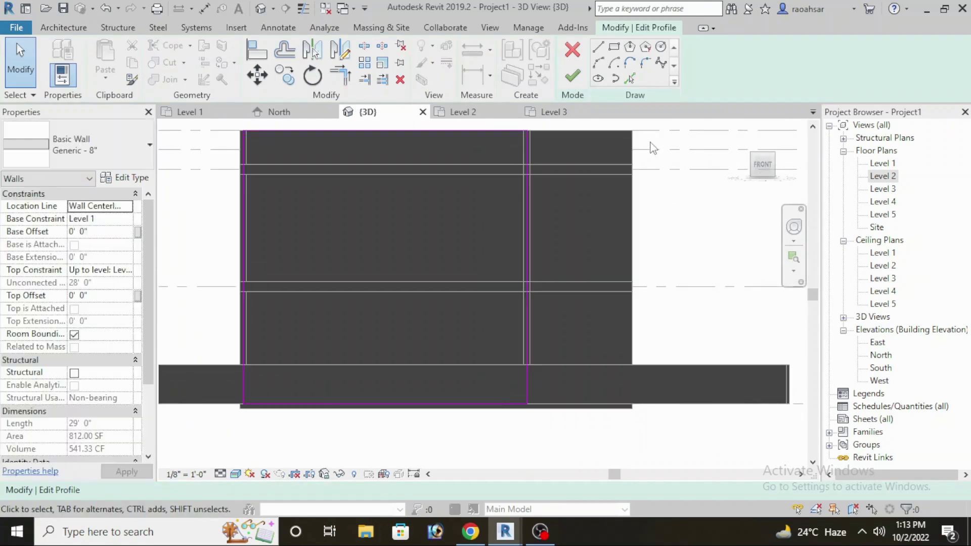
Sketch two square openings side by side in the upper storey and finish.
left_click(614, 48)
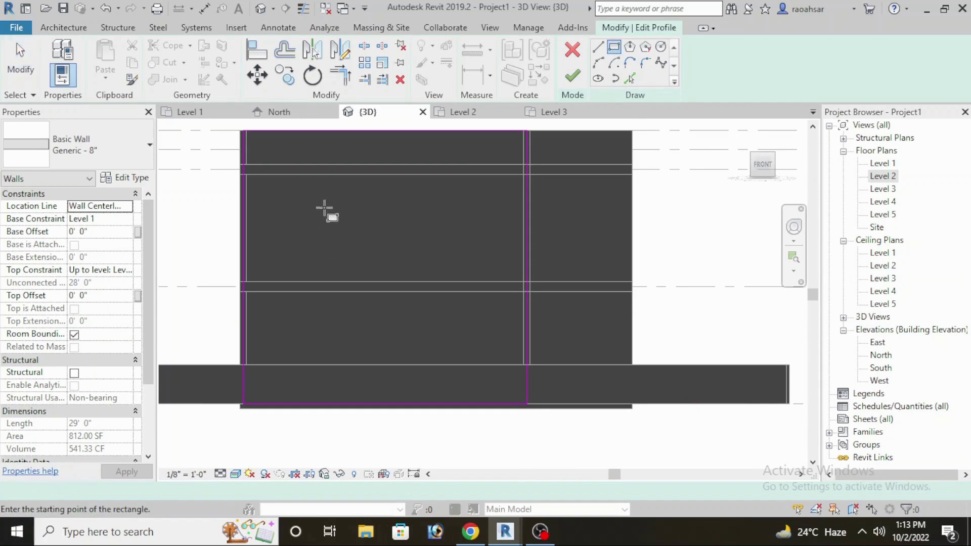
scroll(349, 208, "up", 1)
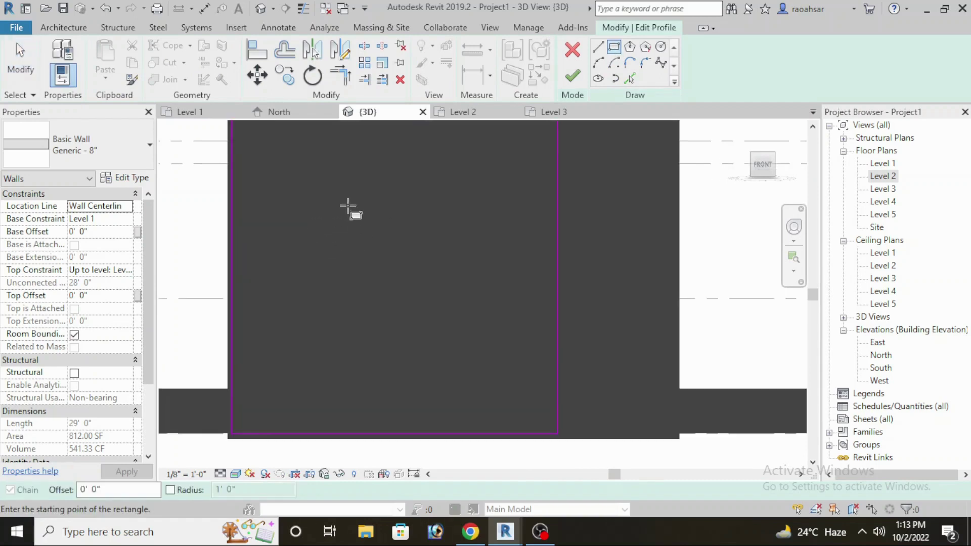
scroll(366, 210, "down", 1)
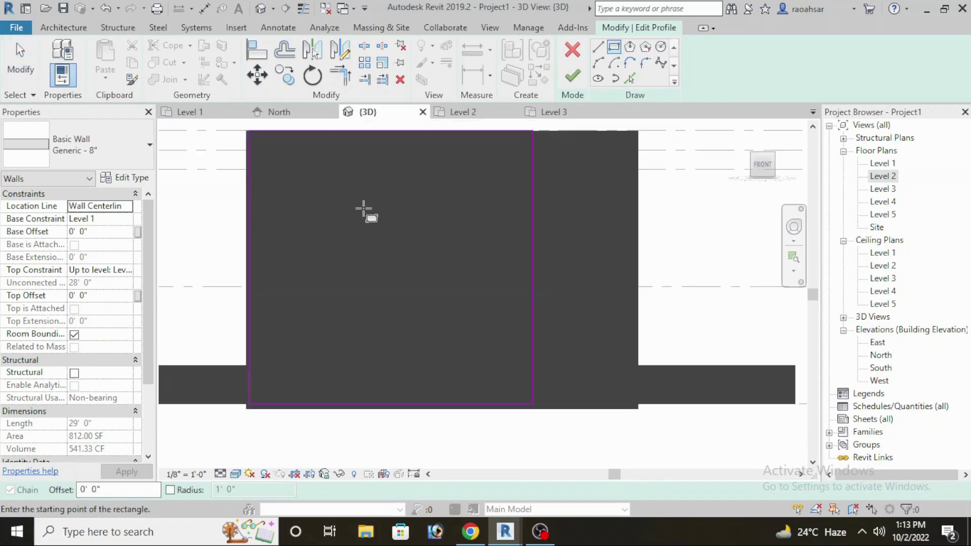
left_click(324, 195)
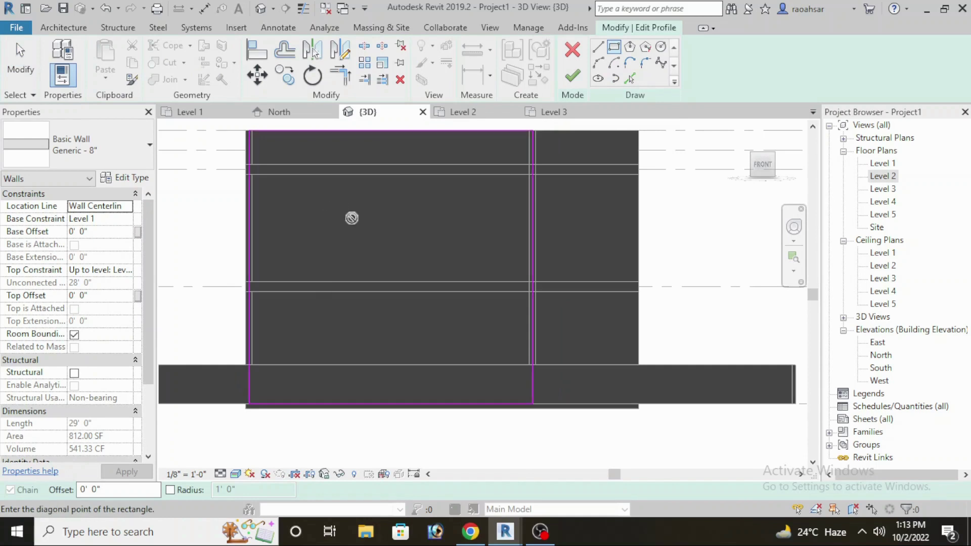
left_click(383, 250)
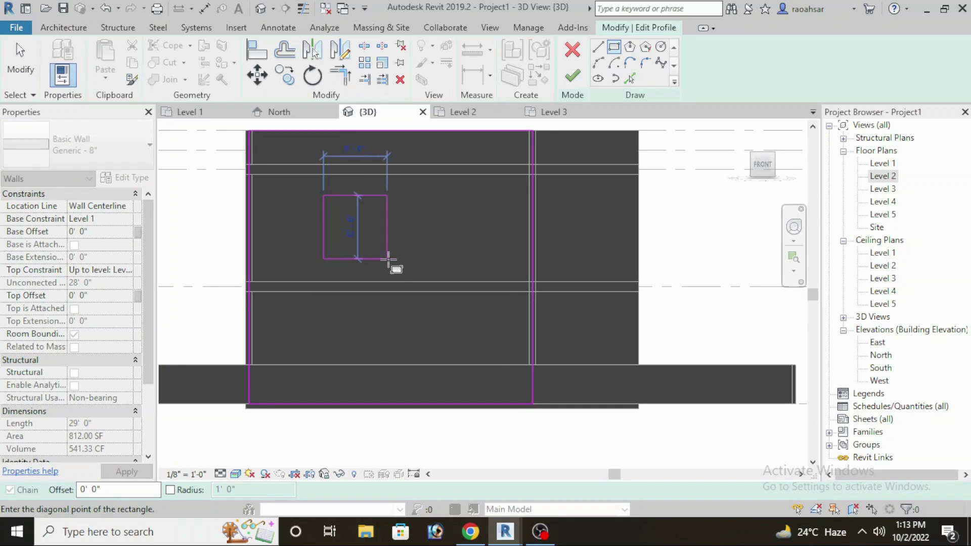
left_click(416, 196)
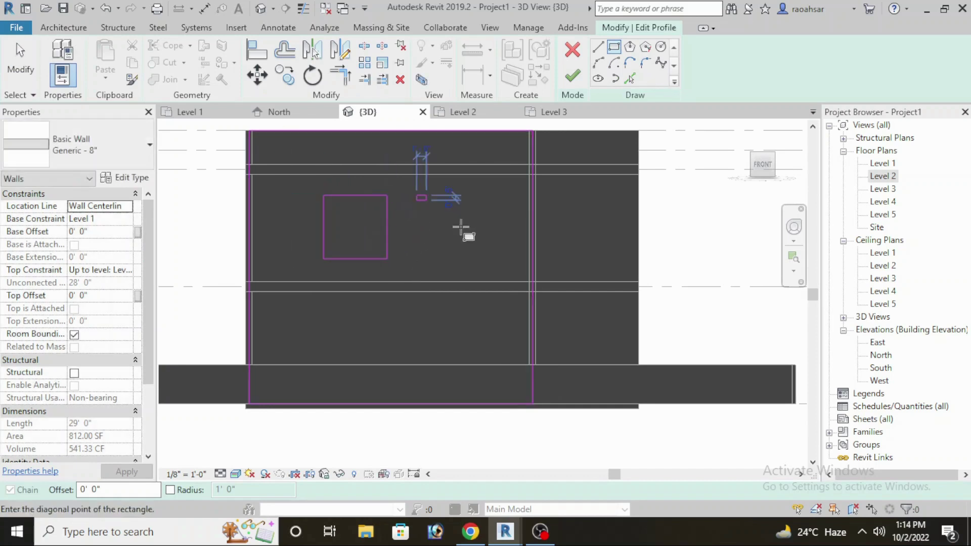
left_click(483, 260)
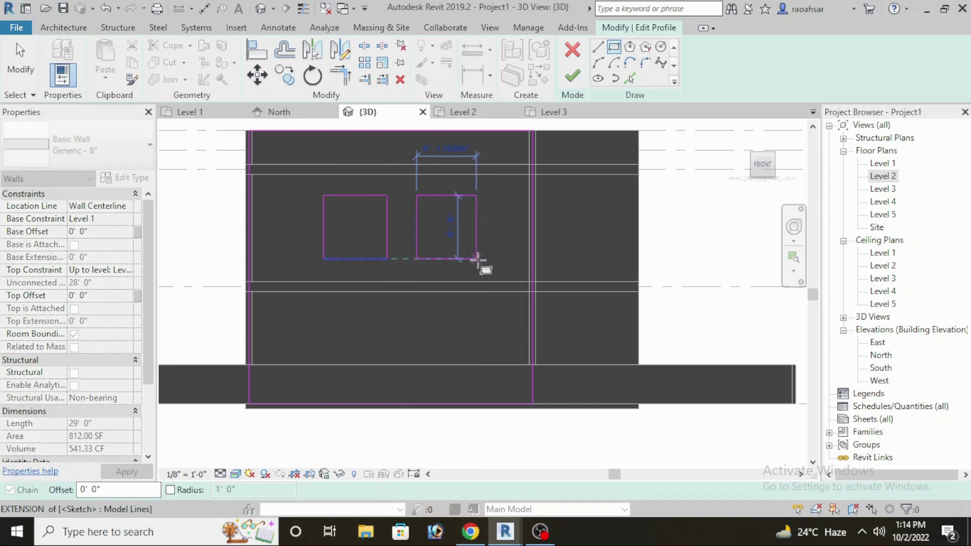
left_click(479, 259)
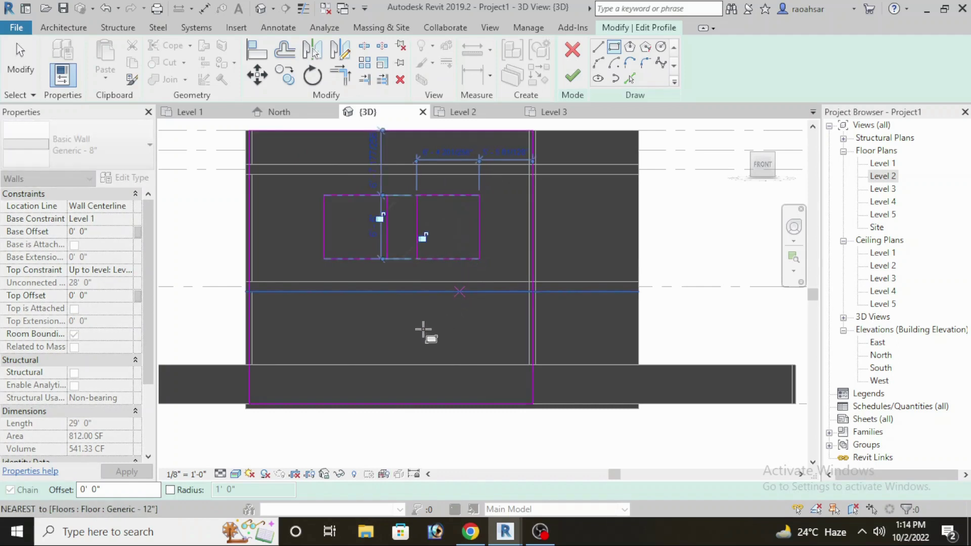
left_click(573, 78)
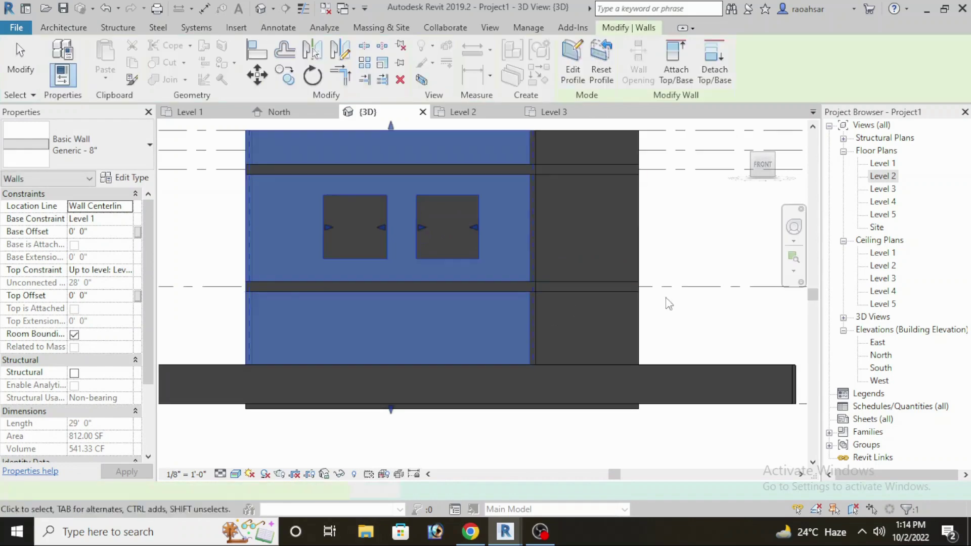
left_click(693, 253)
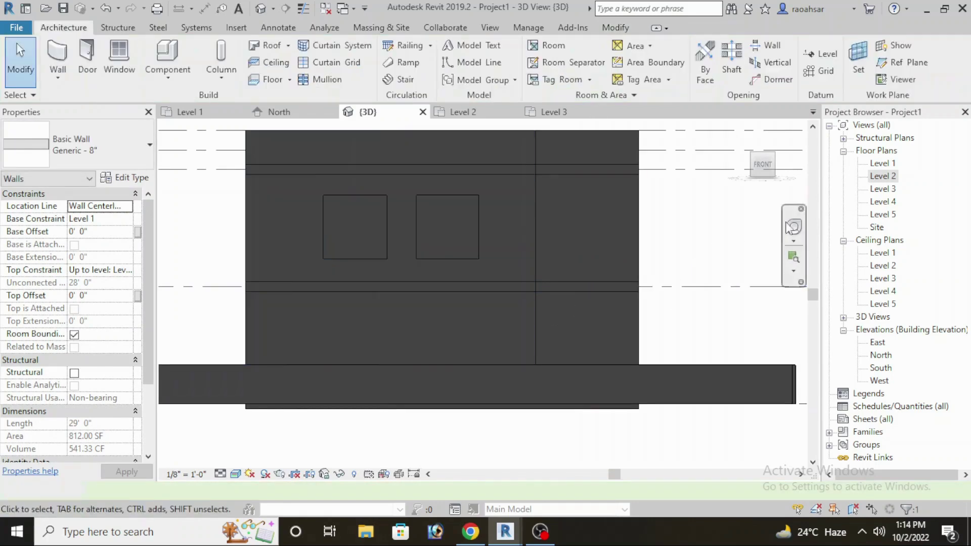
Back in the 3D view, reopen the front wall's profile for editing.
double_click(881, 164)
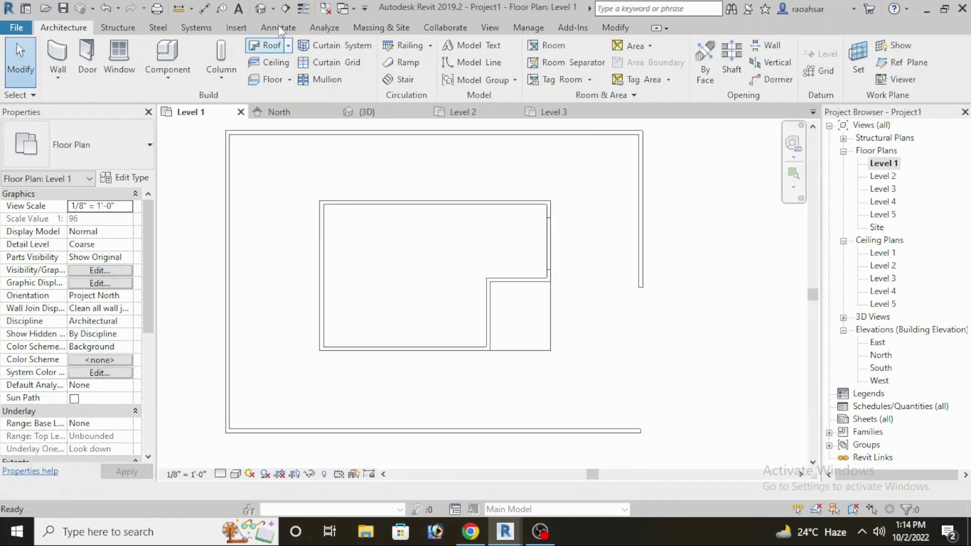
left_click(268, 13)
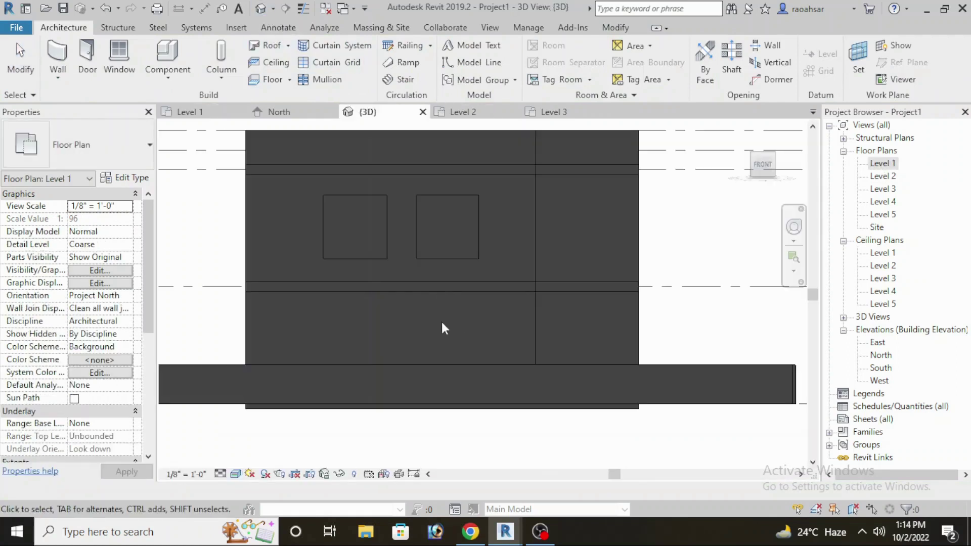
middle_click_drag(442, 322, 479, 363)
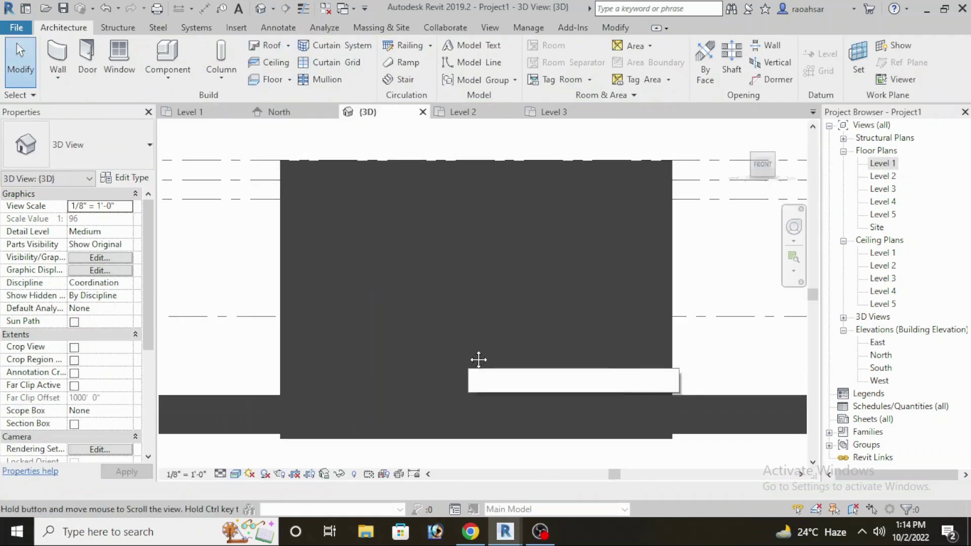
double_click(453, 161)
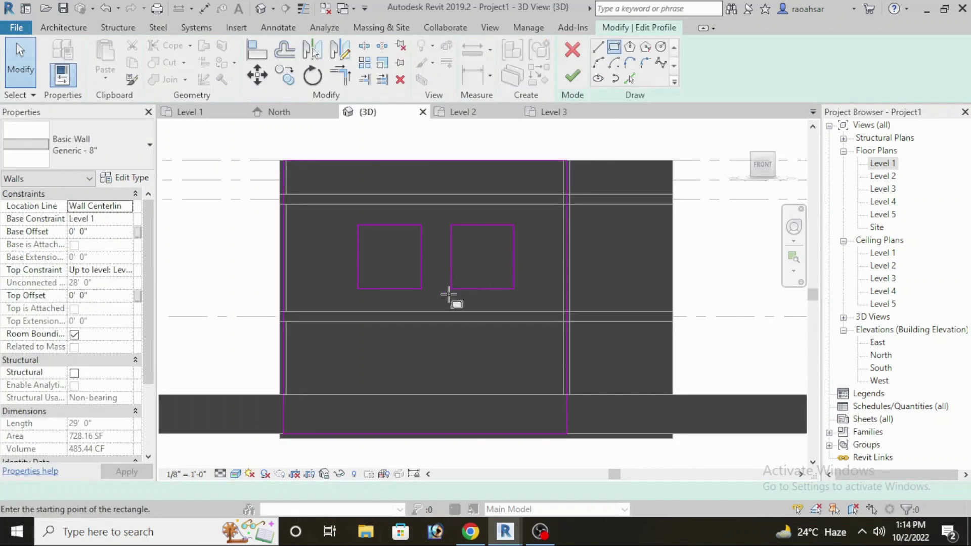
scroll(438, 349, "up", 2)
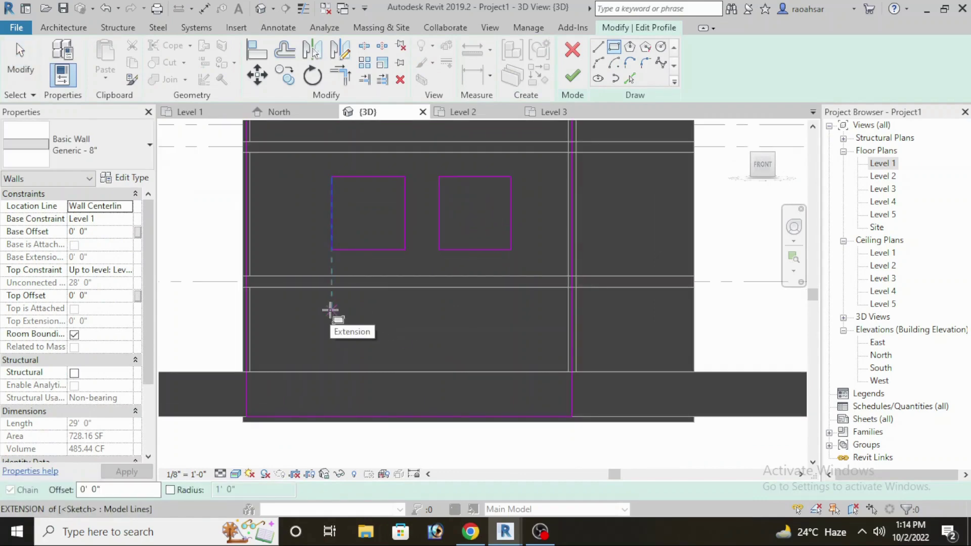
Sketch two square openings at the wall base beneath the upper pair and finish.
left_click(331, 306)
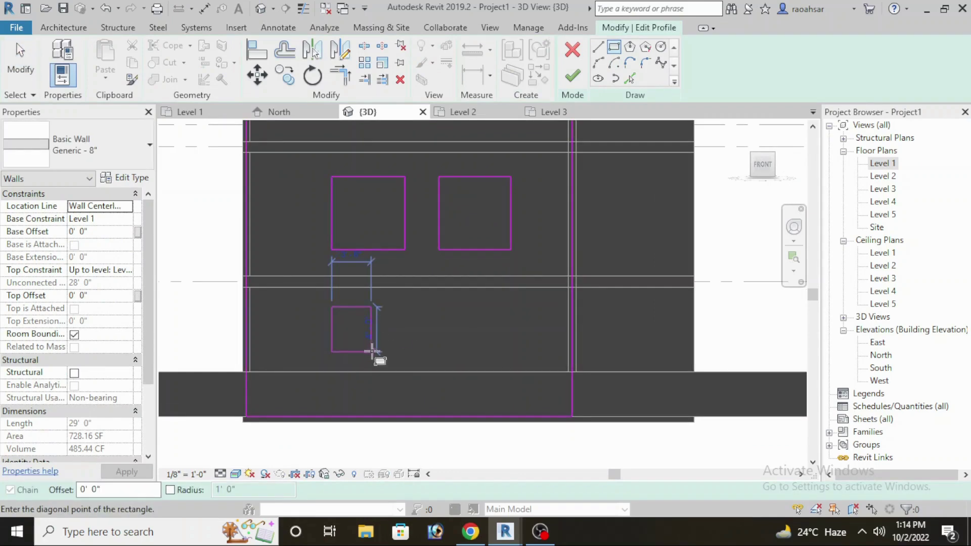
left_click(407, 373)
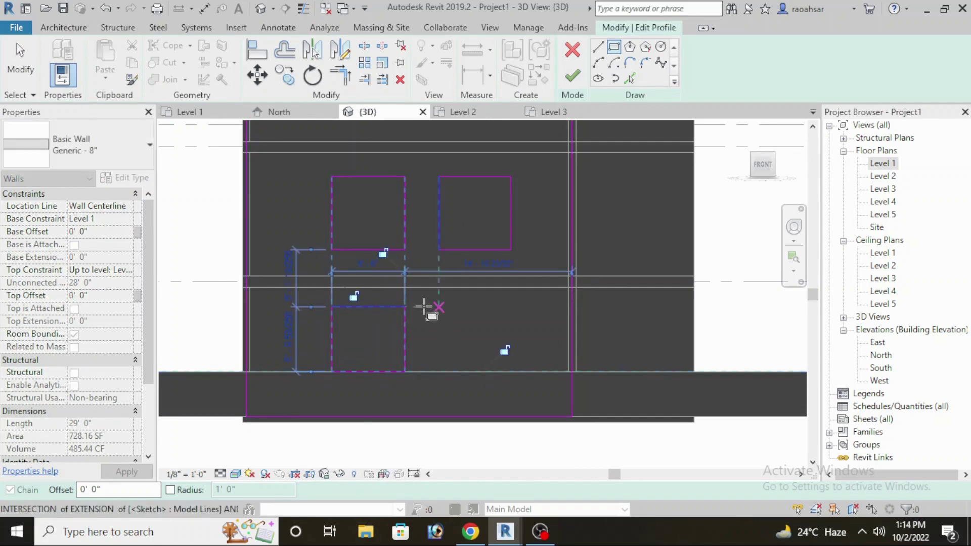
left_click(438, 307)
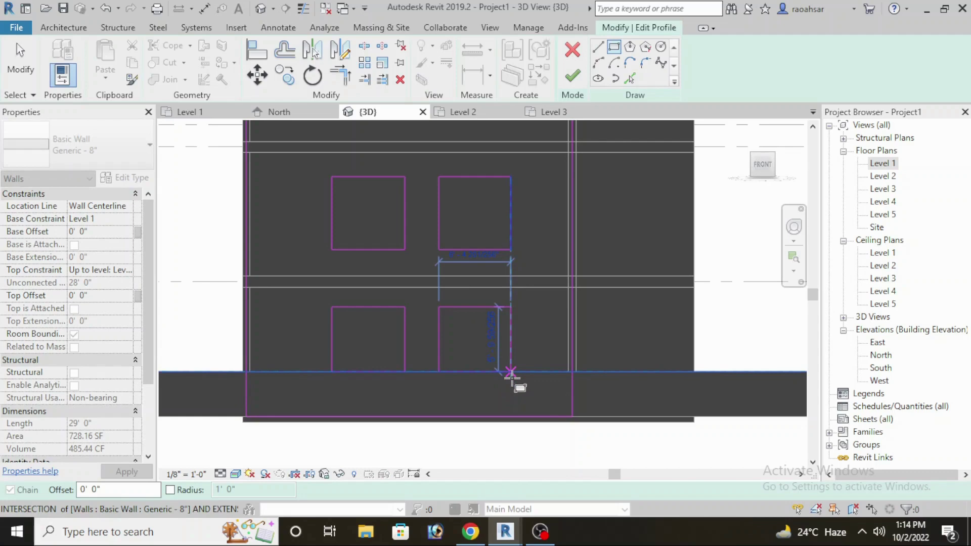
scroll(511, 374, "up", 2)
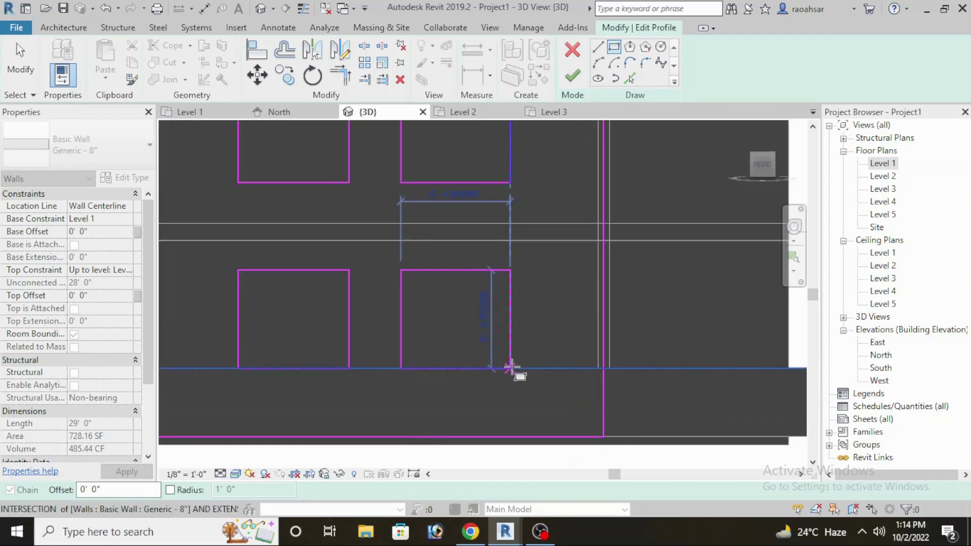
left_click(511, 368)
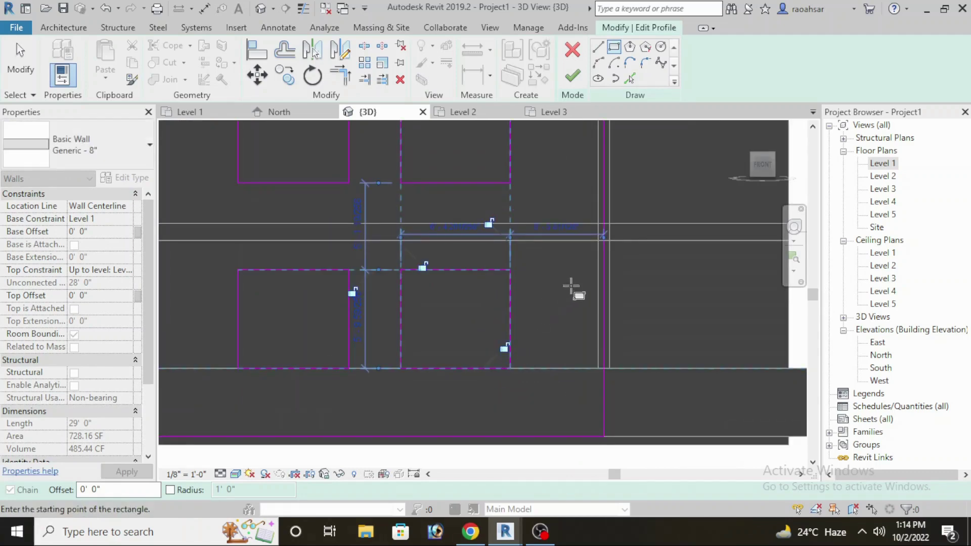
left_click(572, 76)
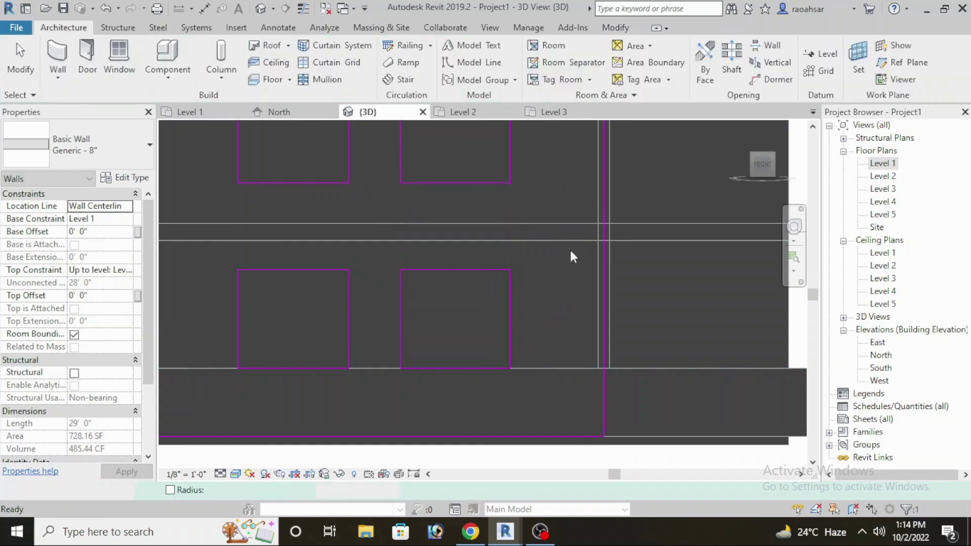
Orbit the two-storey L-shaped building to view its corner, then open the Level 1 floor plan.
scroll(598, 301, "down", 2)
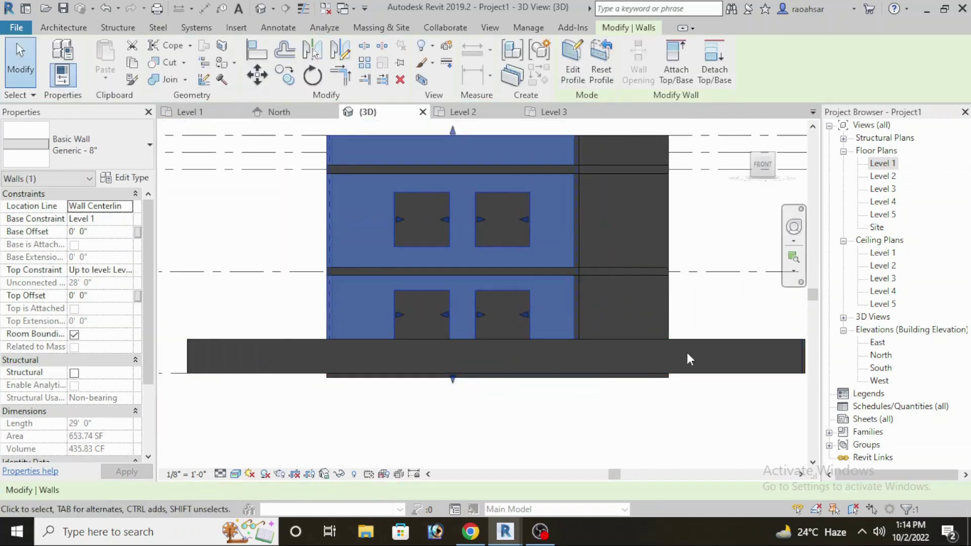
scroll(650, 386, "down", 2)
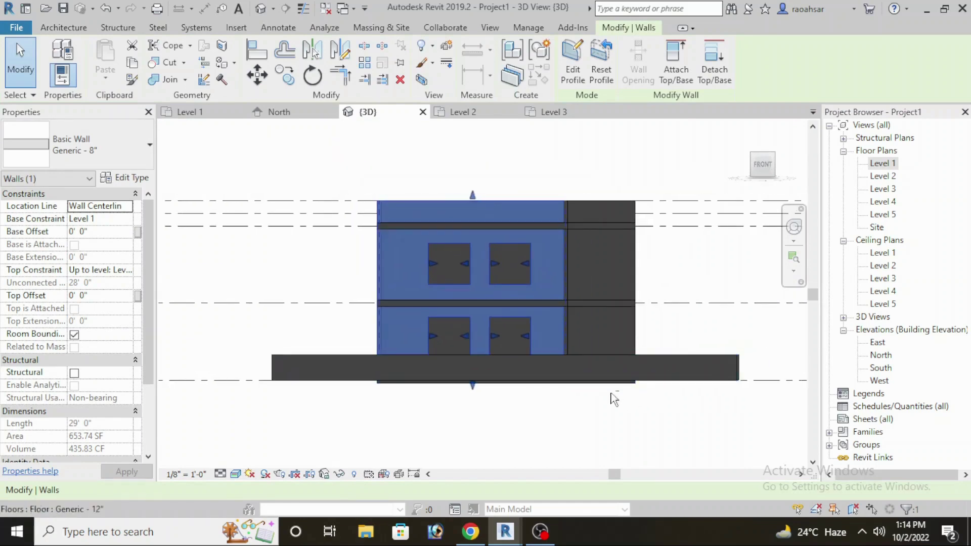
mouse_move(614, 399)
middle_mouse_down("shift")
mouse_move(658, 431)
mouse_move(618, 438)
mouse_move(556, 405)
middle_mouse_up("shift")
left_click(658, 431)
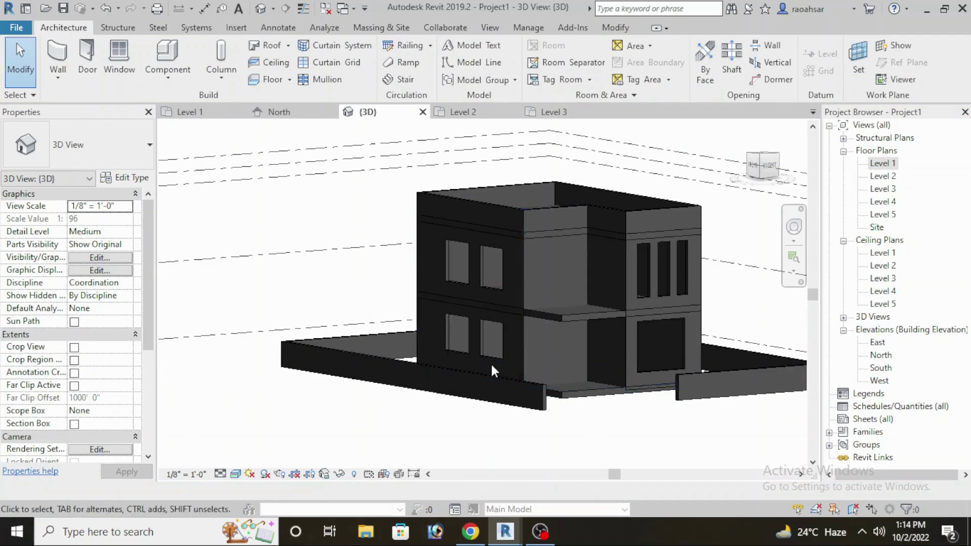
scroll(585, 345, "up", 1)
scroll(585, 345, "up", 1)
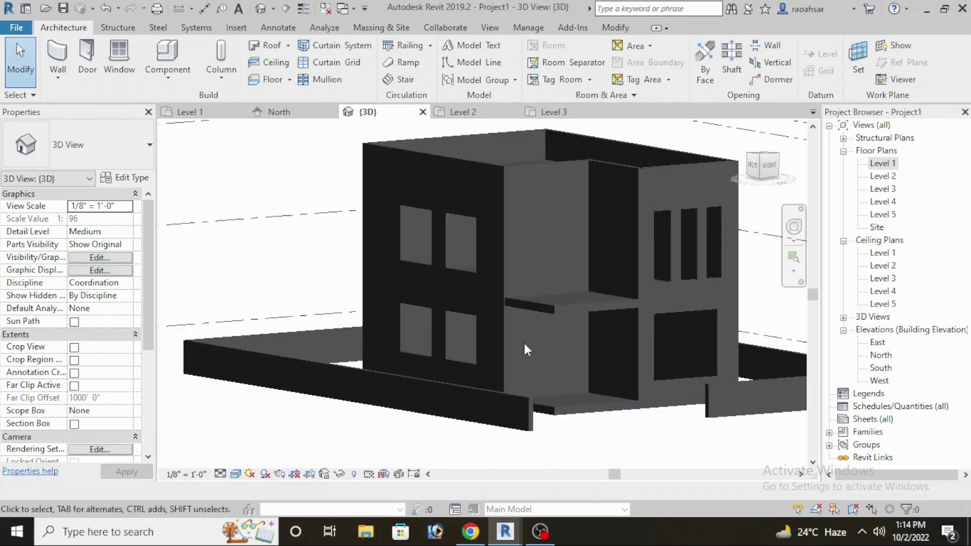
mouse_move(524, 344)
middle_mouse_down("shift")
mouse_move(541, 444)
mouse_move(480, 287)
middle_mouse_up("shift")
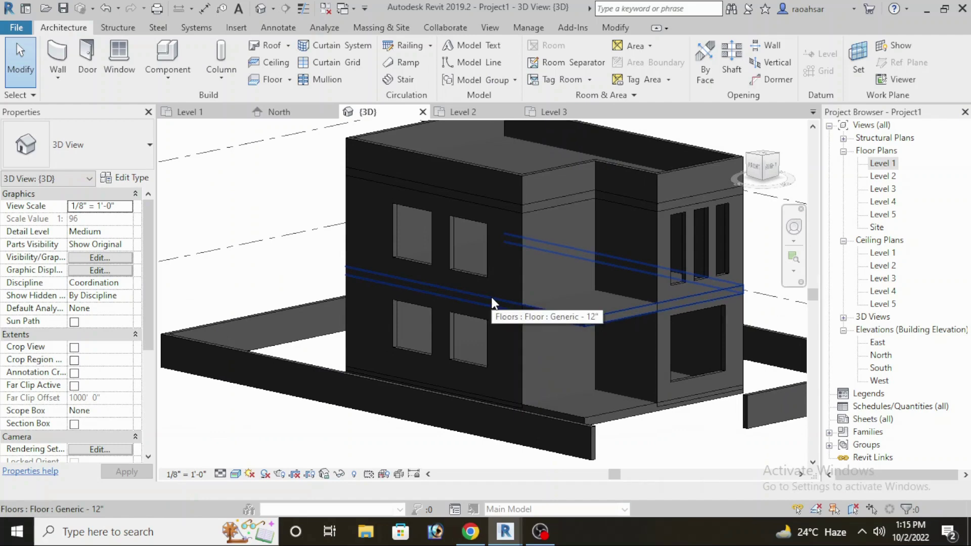
middle_click_drag(502, 322, 490, 307)
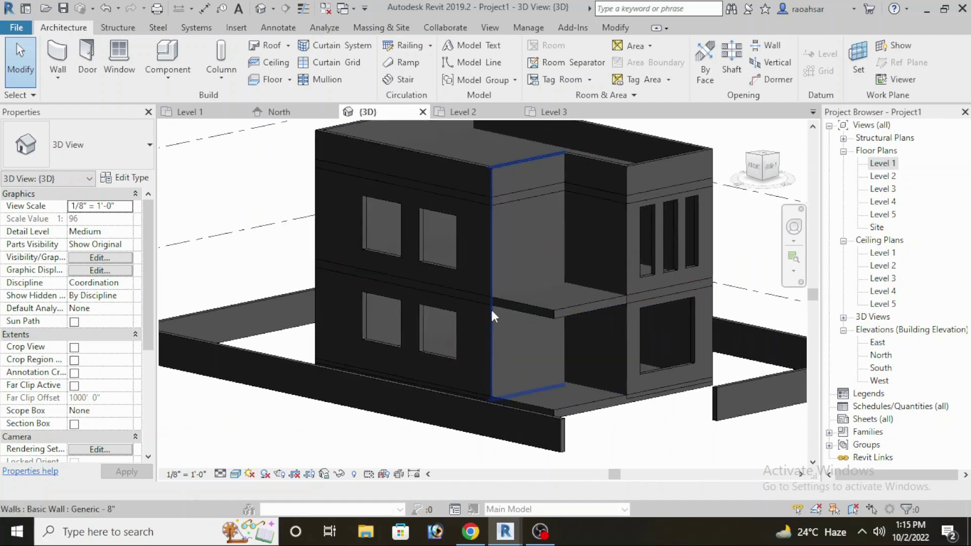
middle_click_drag(501, 375, 562, 358, "shift")
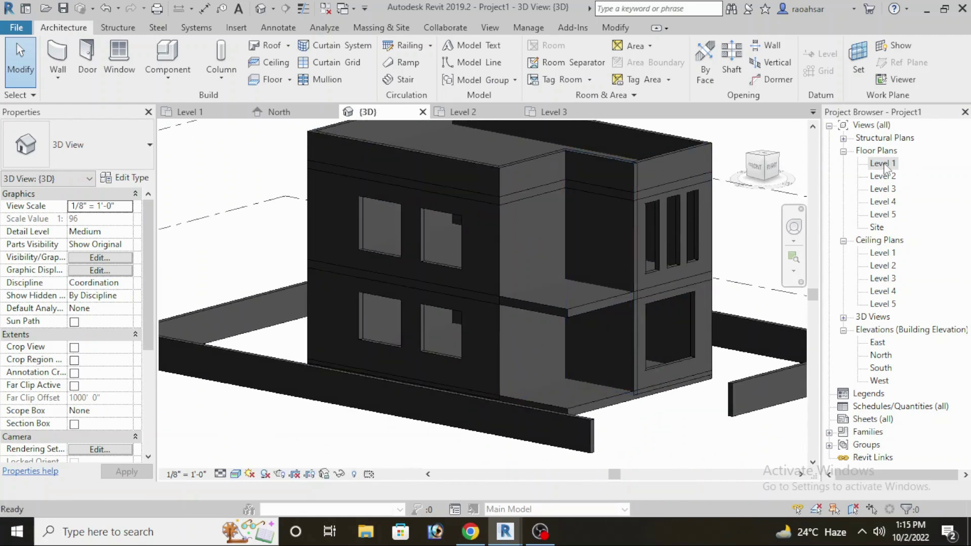
double_click(884, 164)
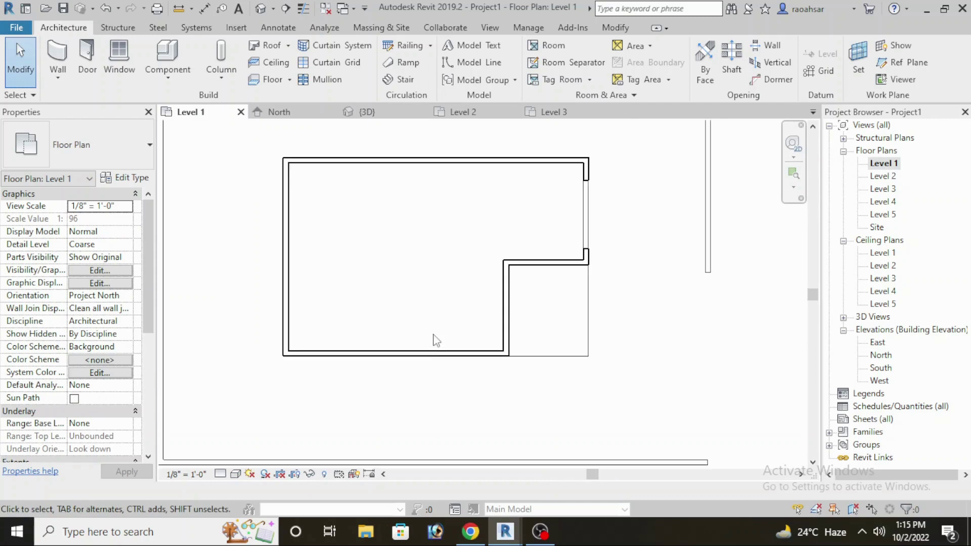
Recentre and zoom the Level 1 plan, briefly selecting and deselecting the bottom wall.
scroll(430, 354, "up", 2)
mouse_move(423, 354)
middle_mouse_down()
mouse_move(618, 314)
mouse_move(593, 336)
middle_mouse_up()
scroll(653, 319, "down", 2)
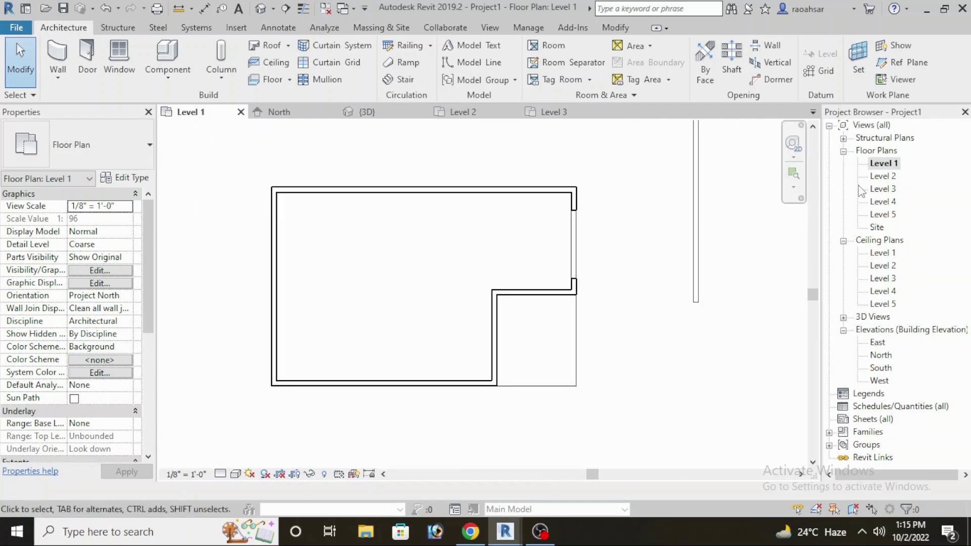
left_click(534, 372)
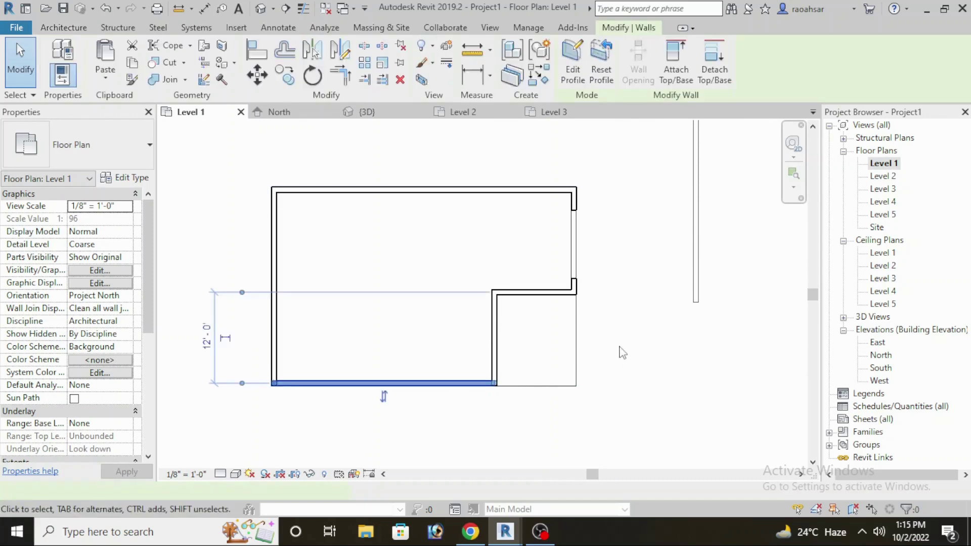
left_click(603, 277)
scroll(592, 261, "up", 2)
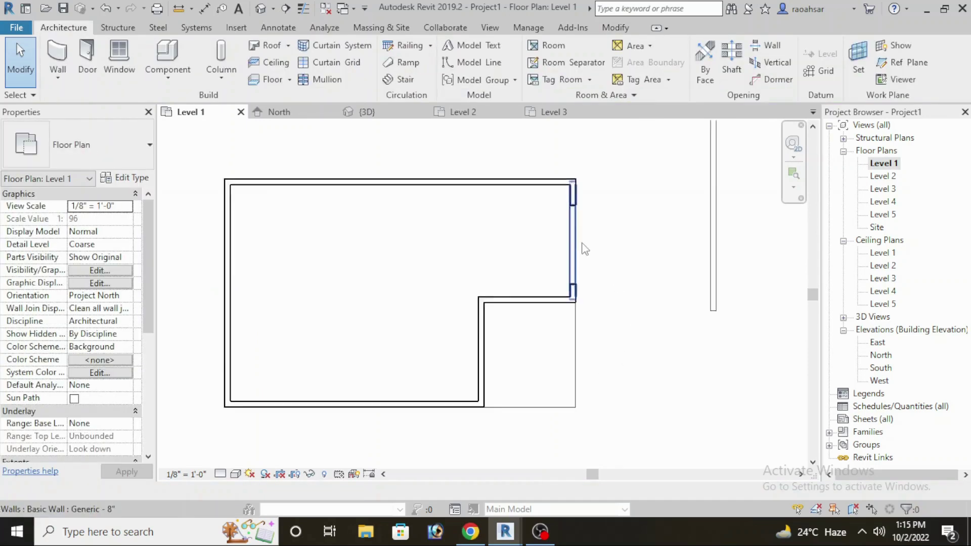
scroll(609, 247, "up", 2)
scroll(587, 256, "up", 2)
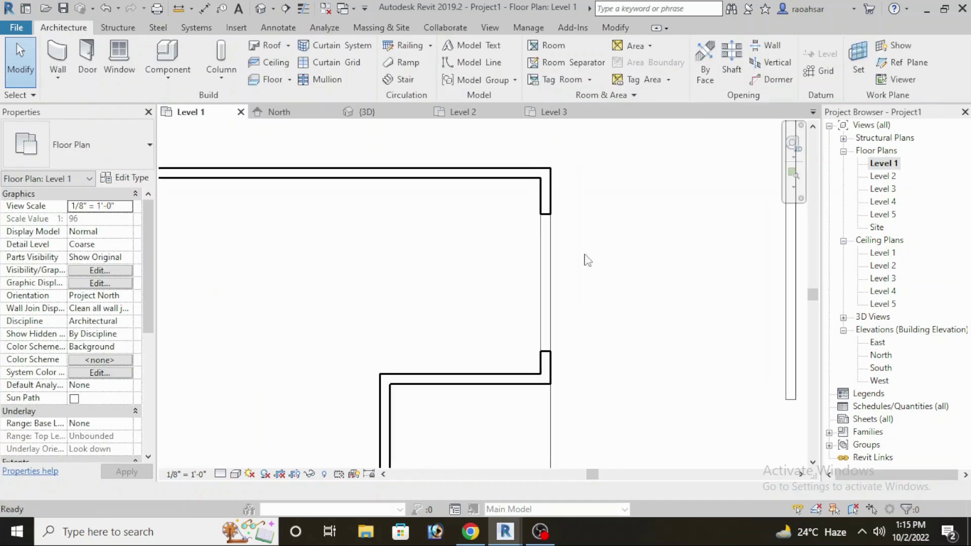
Start a new wall using the Curtain Wall 1 type.
left_click(60, 63)
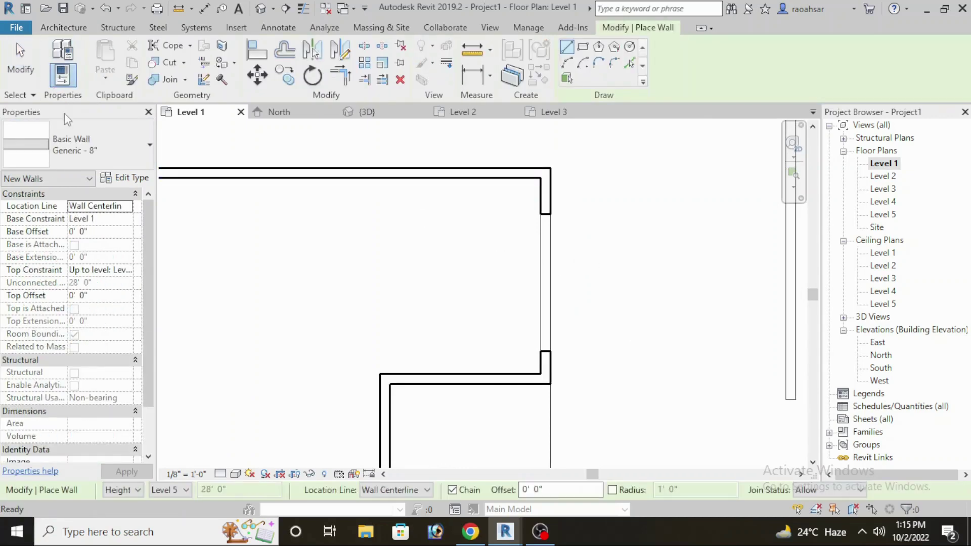
left_click(140, 157)
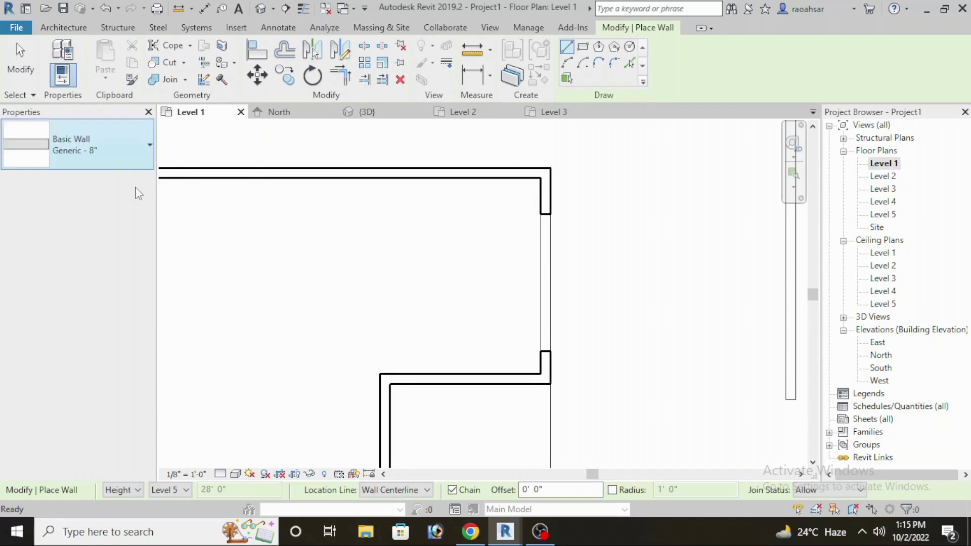
scroll(119, 316, "down", 3)
scroll(124, 324, "down", 2)
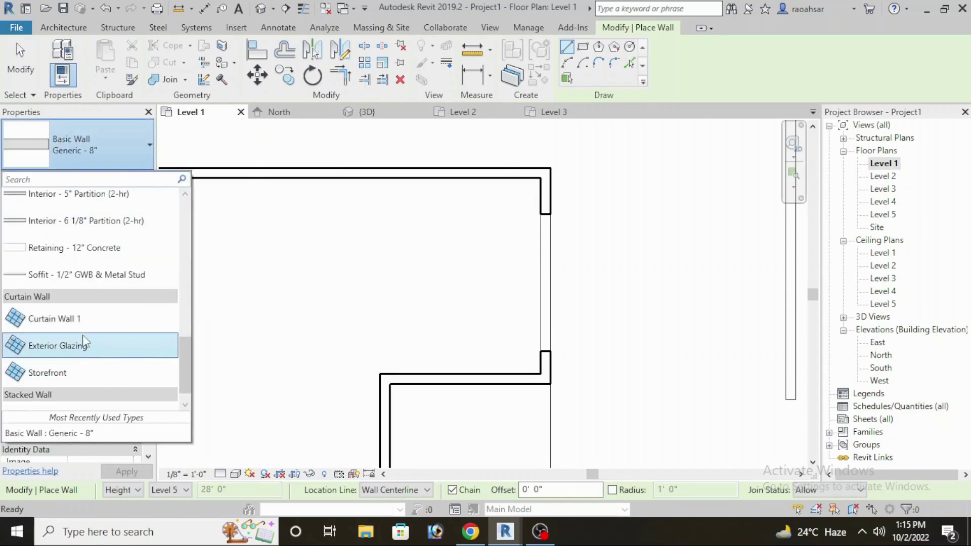
left_click(112, 318)
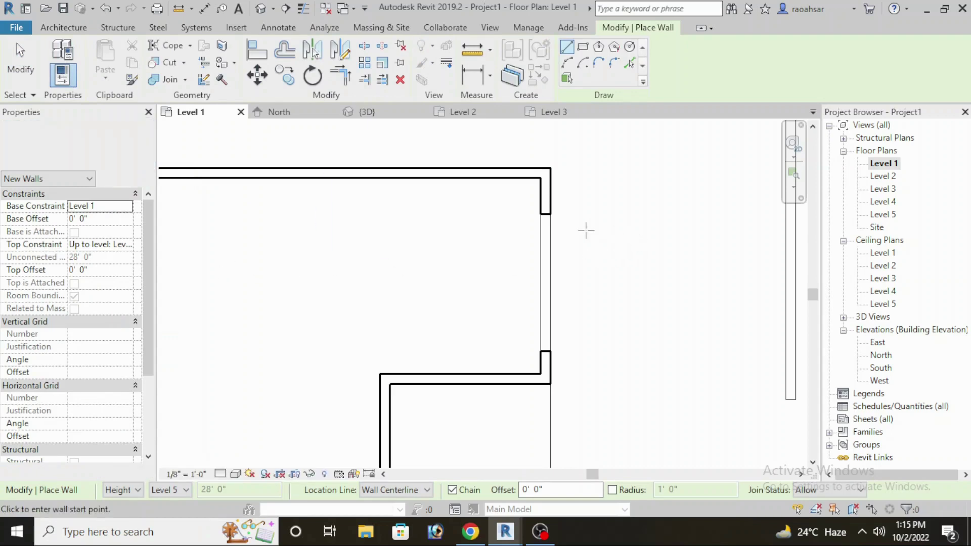
scroll(552, 220, "up", 2)
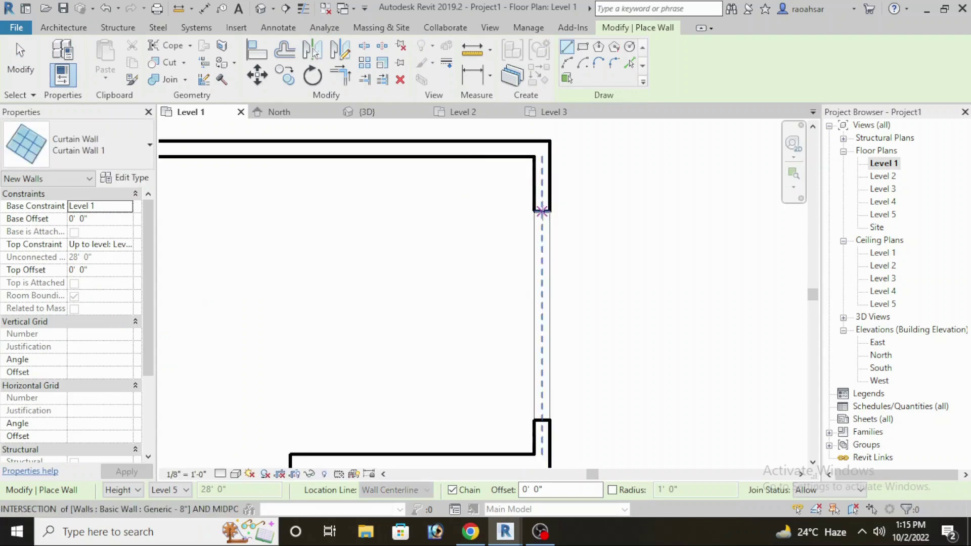
Draw Curtain Wall 1 across the 9'-0" right-wall opening, dismiss the overlap warning, and return to 3D.
left_click(542, 212)
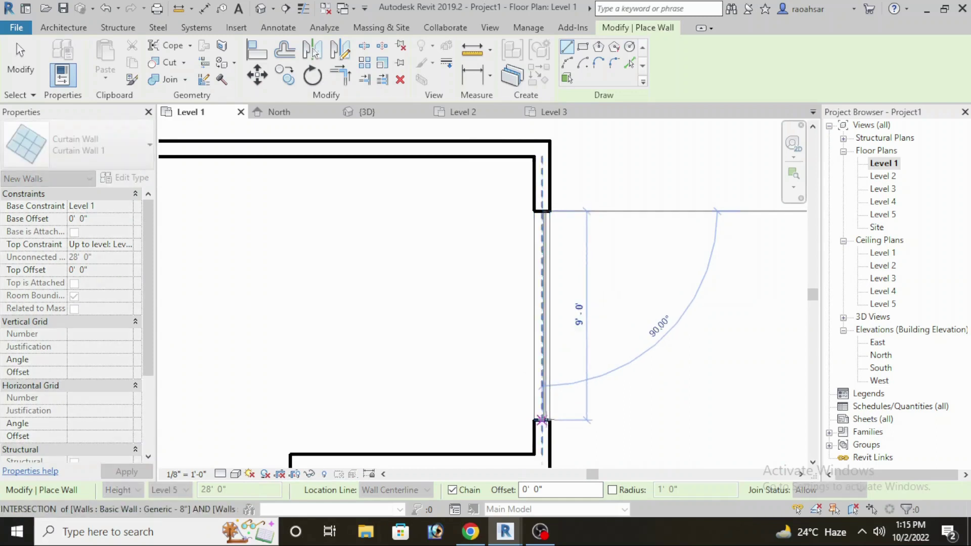
left_click(542, 420)
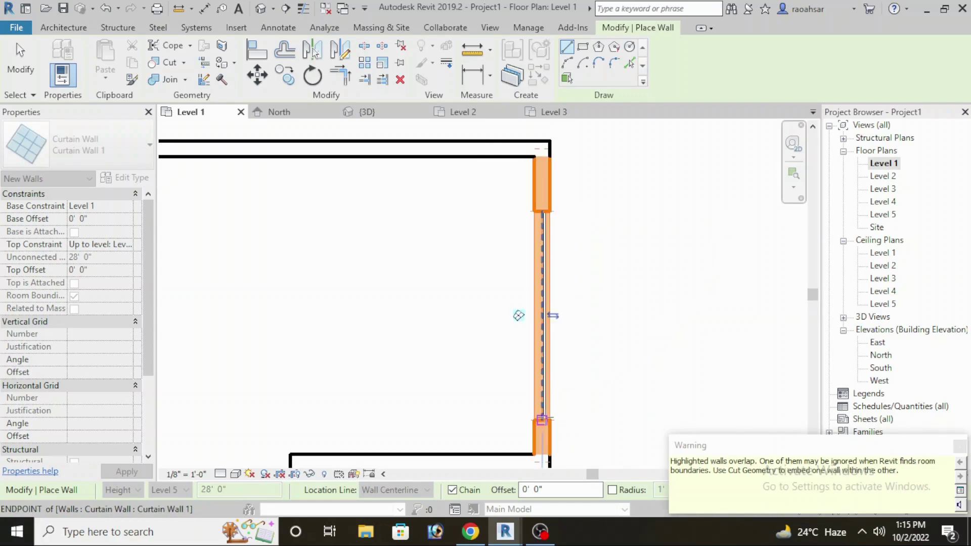
left_click(960, 447)
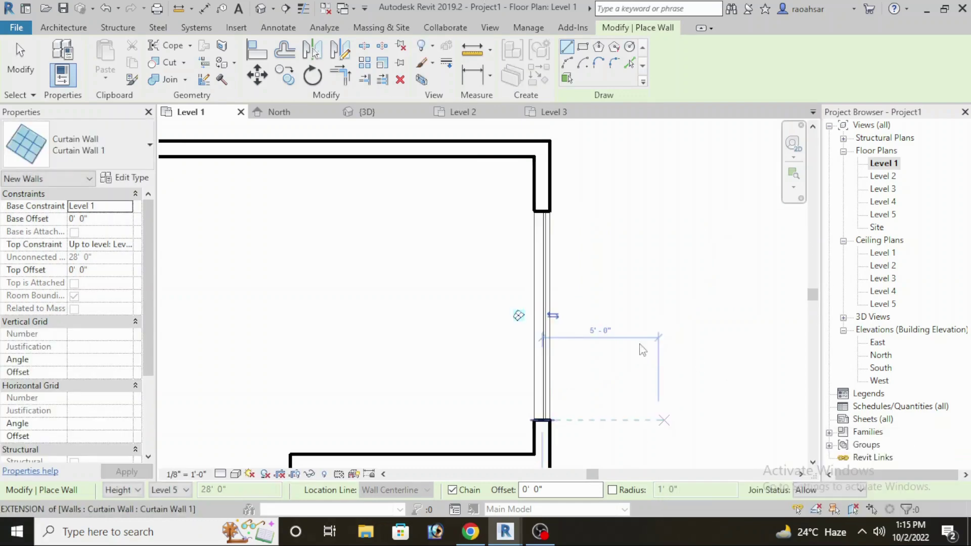
scroll(539, 316, "down", 2)
scroll(539, 317, "down", 2)
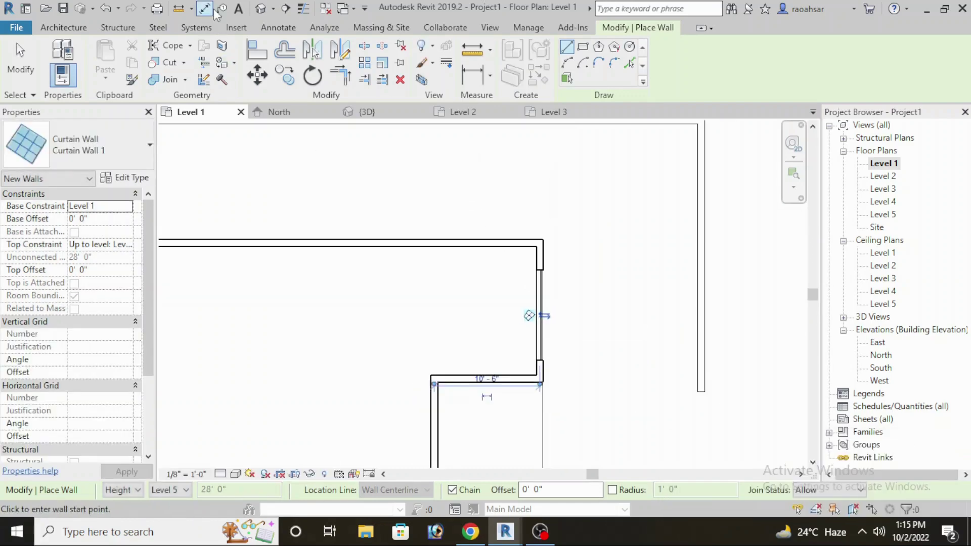
left_click(259, 11)
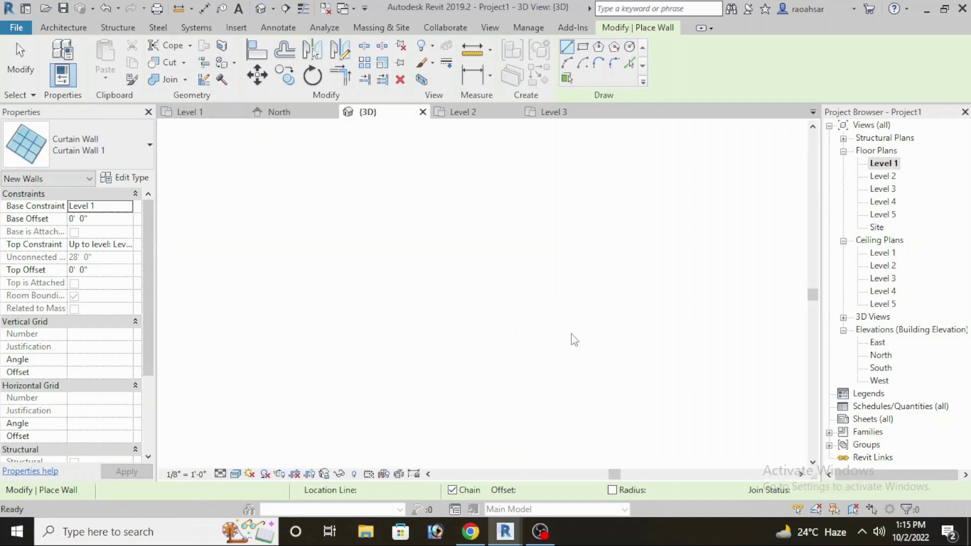
Orbit the 3D view toward the building's front and exit wall placement.
middle_click_drag(631, 382, 594, 372)
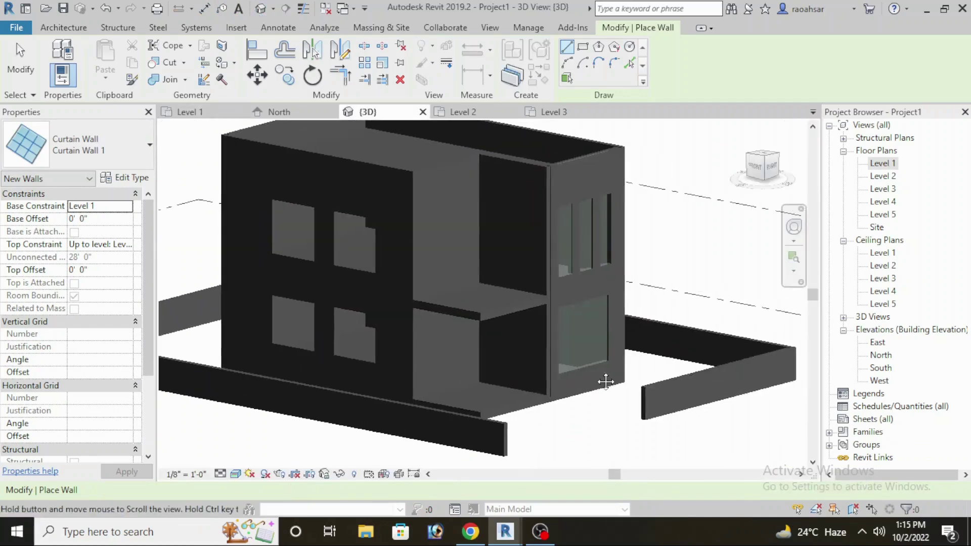
middle_click_drag(605, 404, 580, 379, "shift")
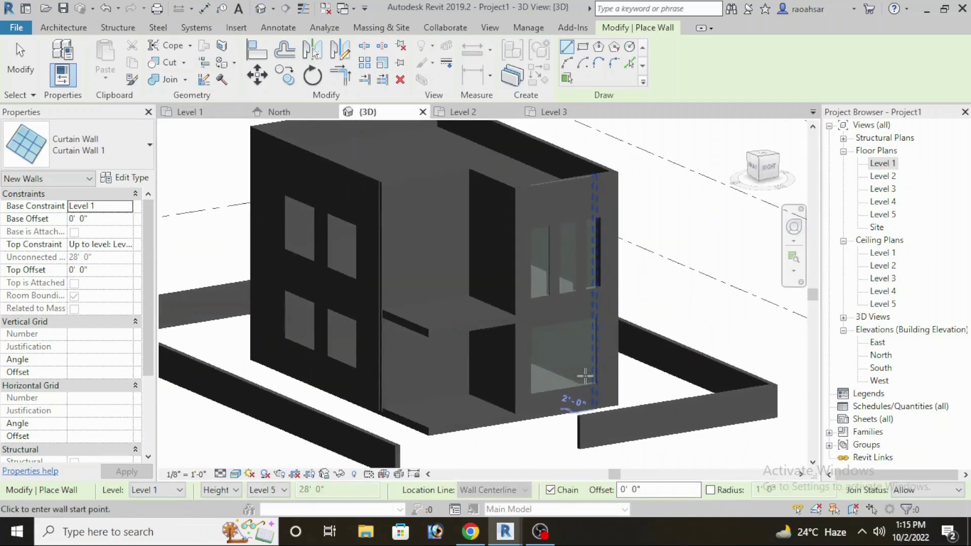
scroll(600, 346, "up", 2)
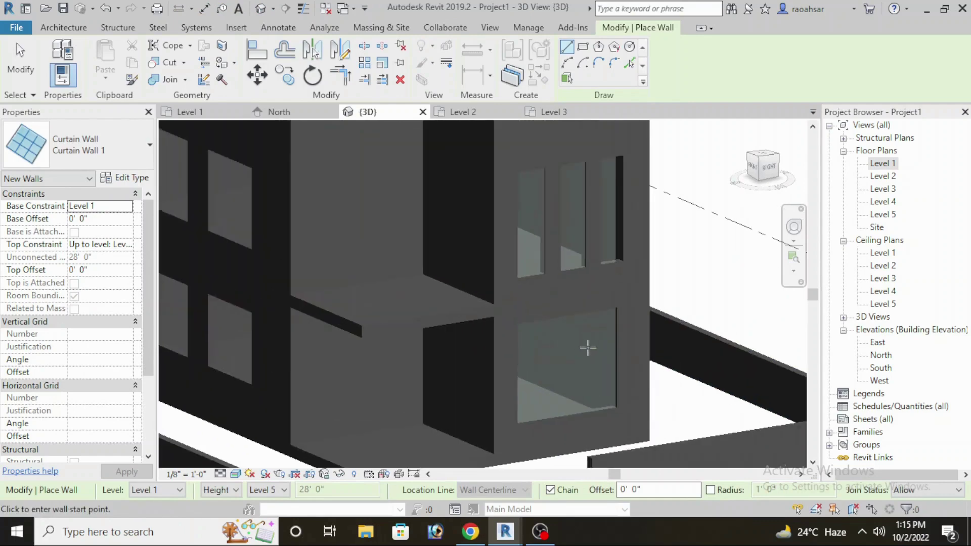
scroll(589, 347, "up", 1)
key("Escape")
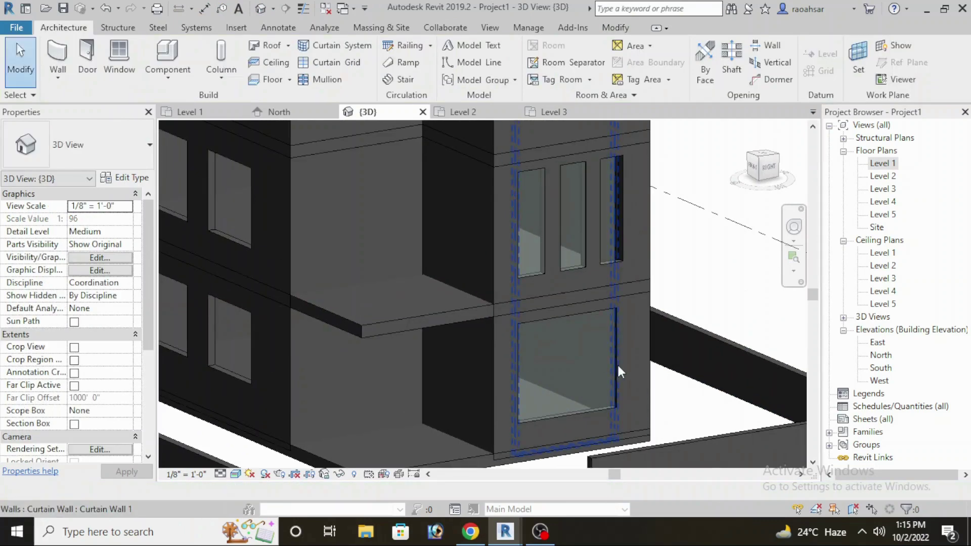
Pull the curtain wall's top down to the lower-storey slab (top offset -17' 4 63/128") and raise its bottom.
left_click(616, 368)
scroll(616, 370, "down", 2)
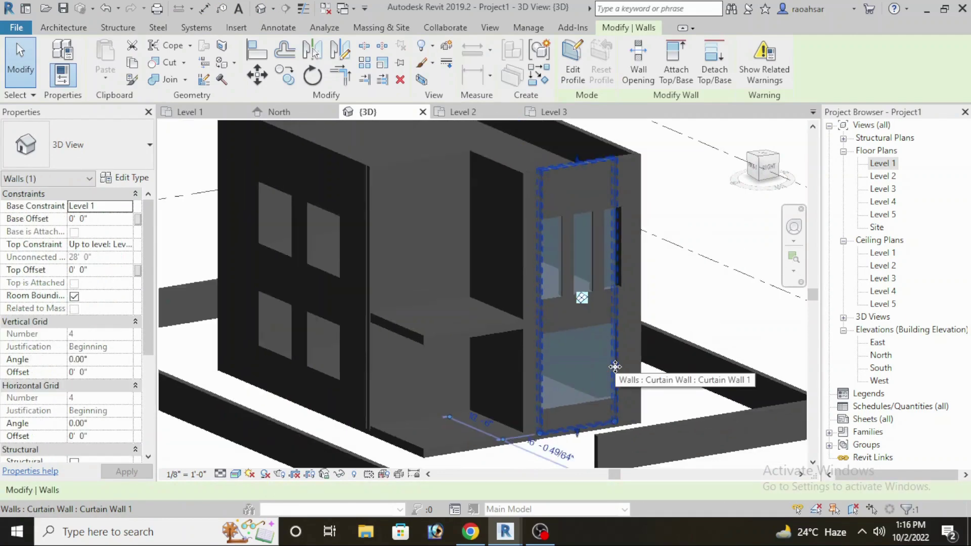
scroll(618, 399, "up", 1)
scroll(635, 403, "up", 1)
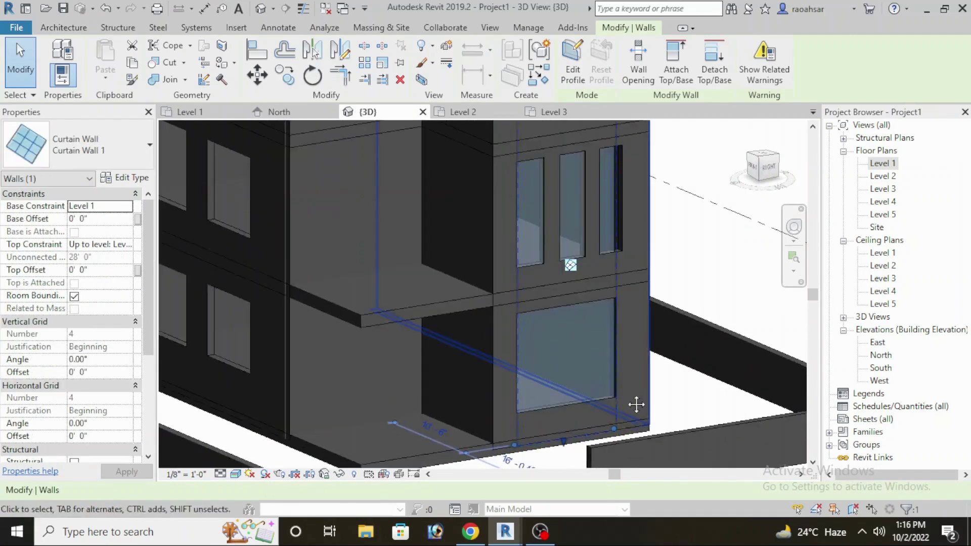
scroll(584, 387, "up", 1)
scroll(581, 359, "up", 1)
scroll(581, 358, "down", 1)
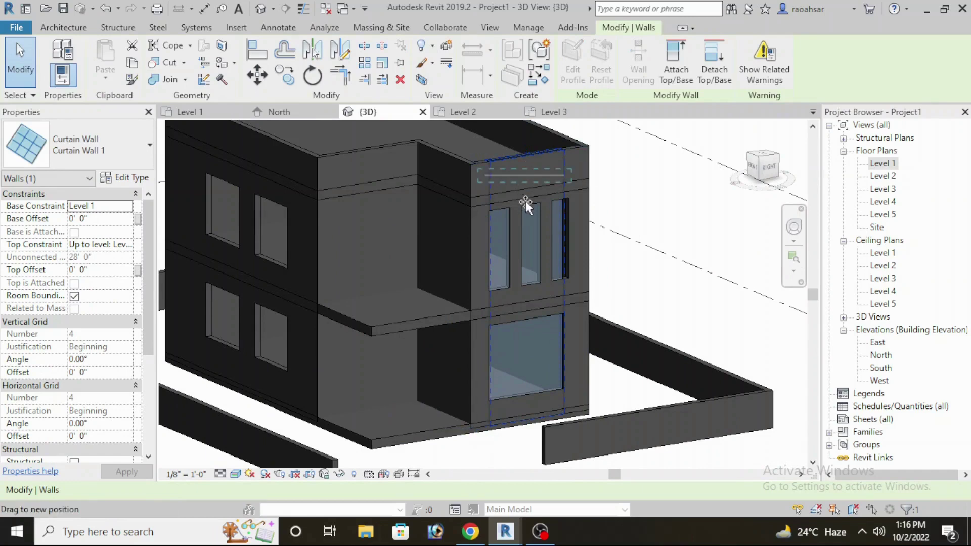
left_click_drag(526, 241, 530, 272)
left_click_drag(531, 314, 531, 315)
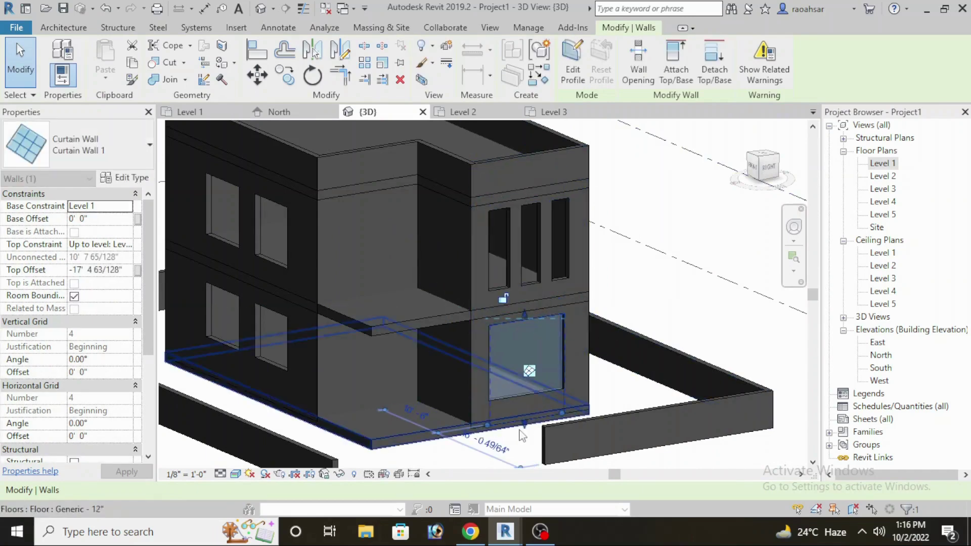
scroll(528, 420, "up", 1)
scroll(528, 420, "up", 3)
left_click_drag(530, 413, 523, 346)
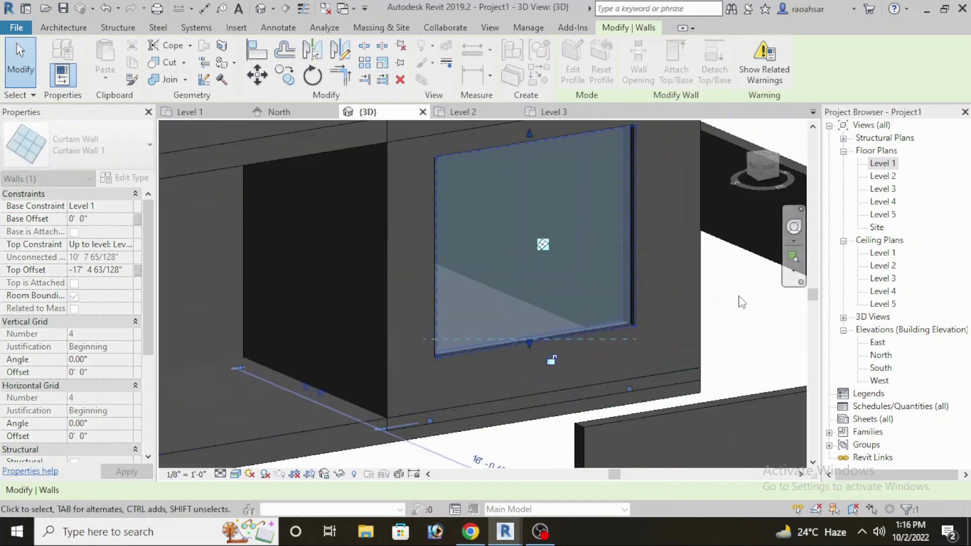
Deselect the curtain wall and pan out toward the building's front corner.
key("Escape")
scroll(698, 336, "down", 2)
mouse_move(688, 349)
middle_mouse_down()
mouse_move(577, 363)
mouse_move(607, 390)
mouse_move(535, 285)
middle_mouse_up()
scroll(577, 364, "down", 3)
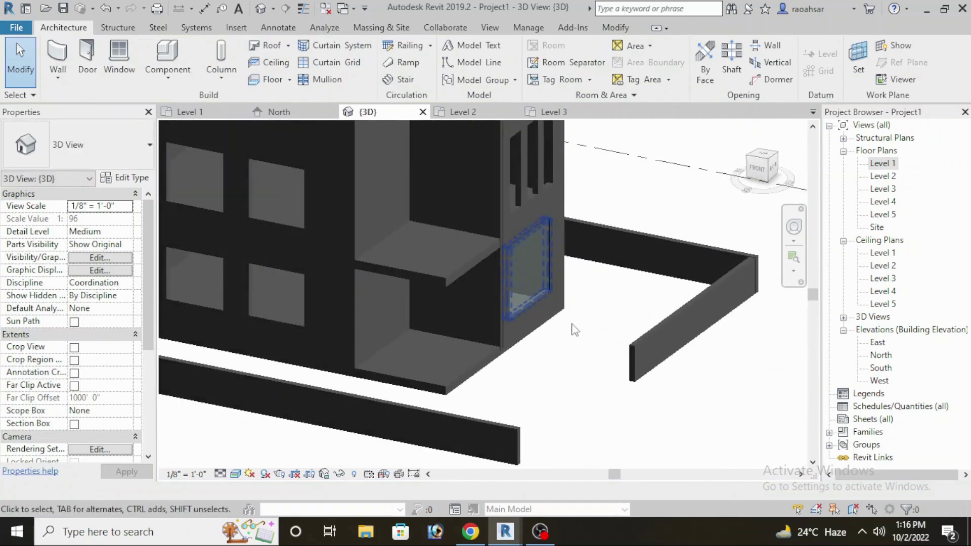
Orbit and zoom around the corner windows in 3D, then open the Level 2 floor plan.
scroll(535, 284, "up", 1)
scroll(535, 283, "up", 2)
scroll(526, 265, "up", 2)
scroll(578, 309, "down", 2)
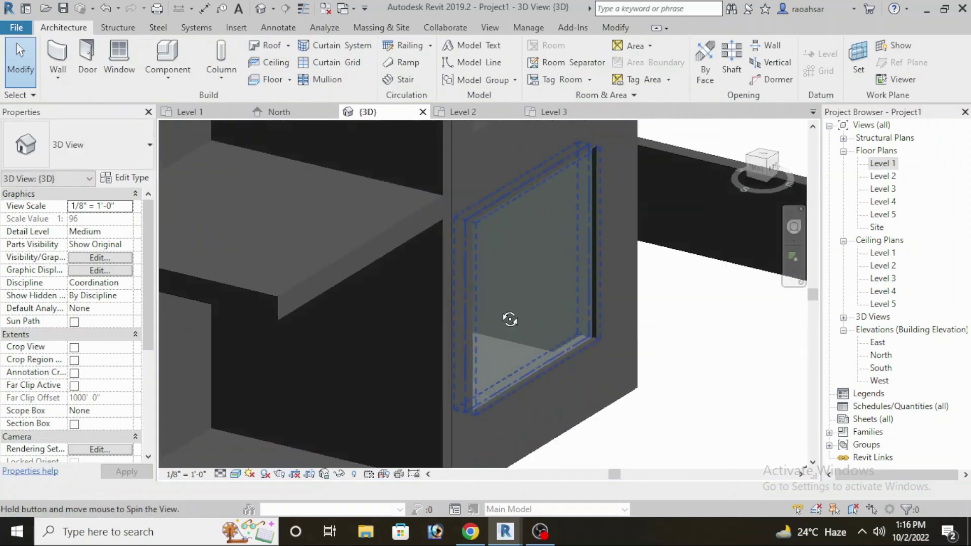
mouse_move(509, 318)
middle_mouse_down("shift")
mouse_move(460, 293)
mouse_move(648, 384)
mouse_move(575, 372)
mouse_move(609, 364)
mouse_move(713, 388)
middle_mouse_up("shift")
scroll(460, 293, "down", 2)
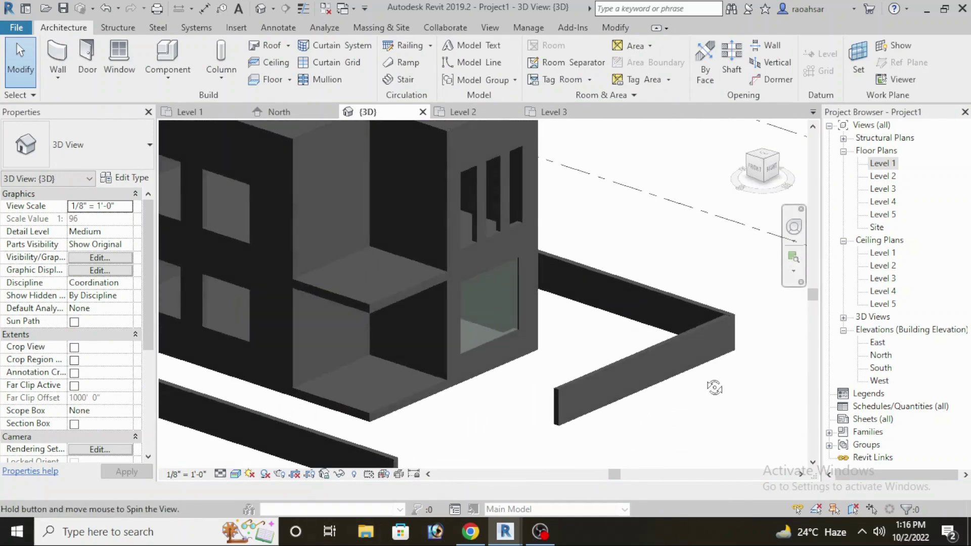
scroll(614, 338, "down", 1)
scroll(585, 341, "down", 2)
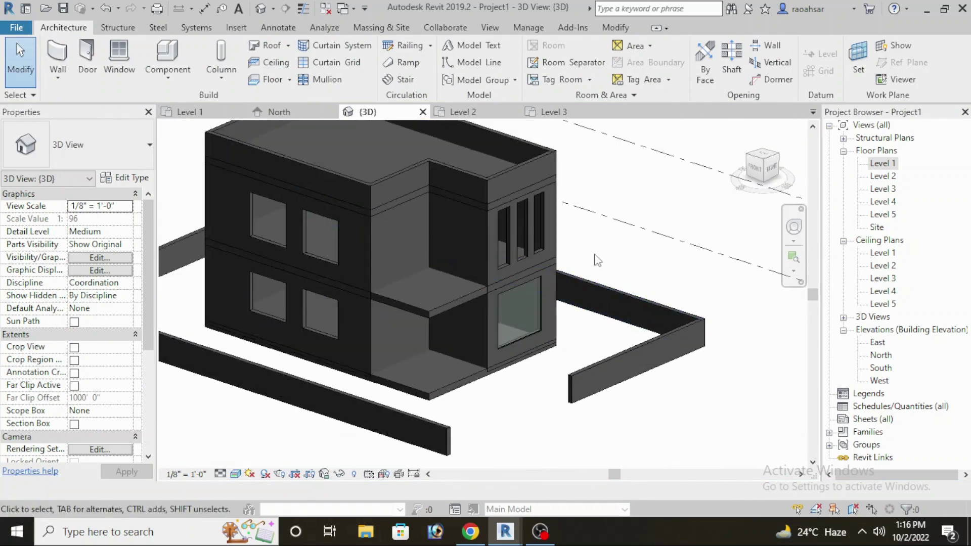
scroll(323, 241, "up", 2)
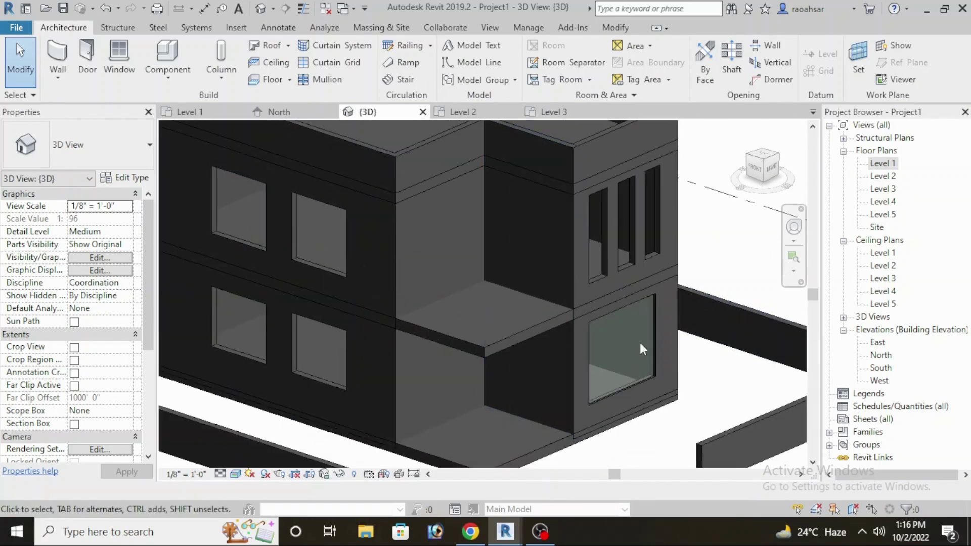
middle_click_drag(655, 340, 632, 340)
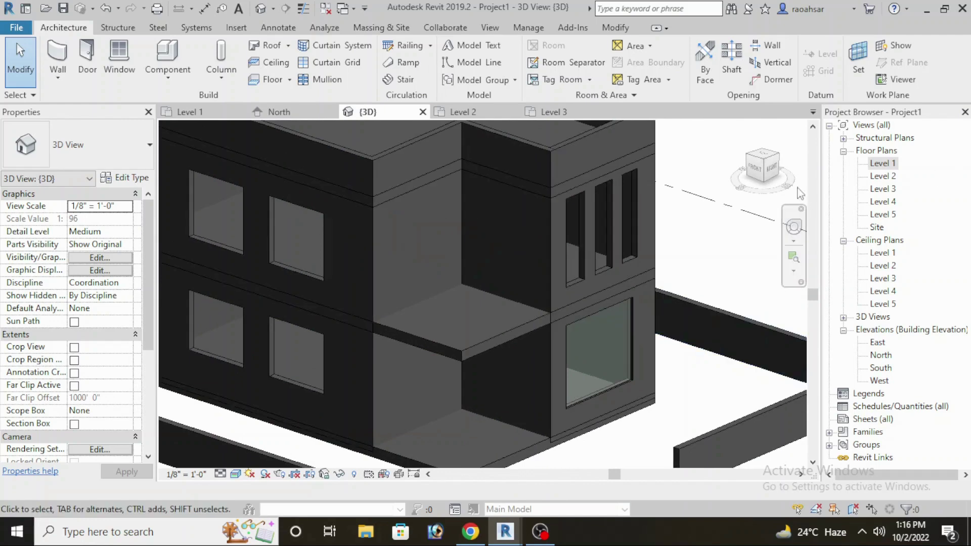
scroll(665, 258, "down", 2)
scroll(672, 299, "up", 1)
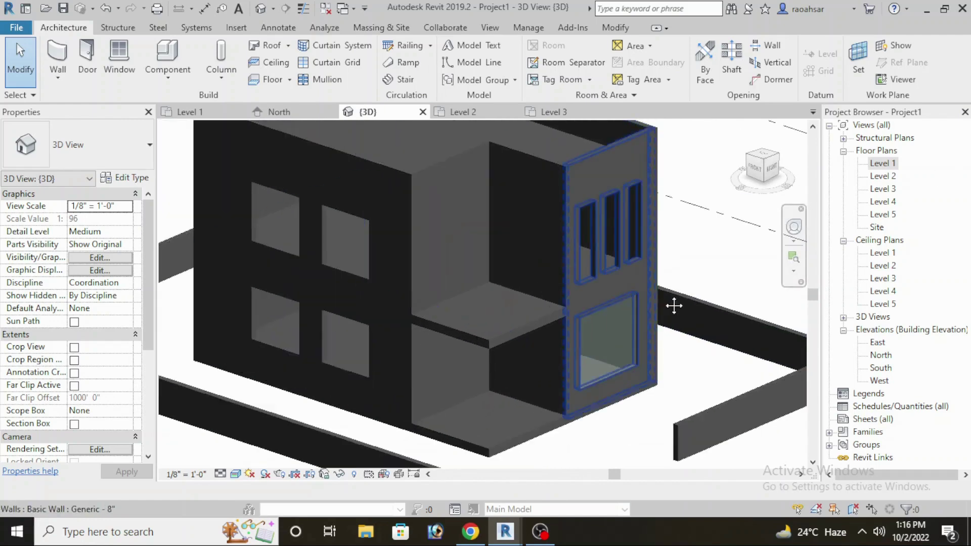
scroll(670, 301, "up", 1)
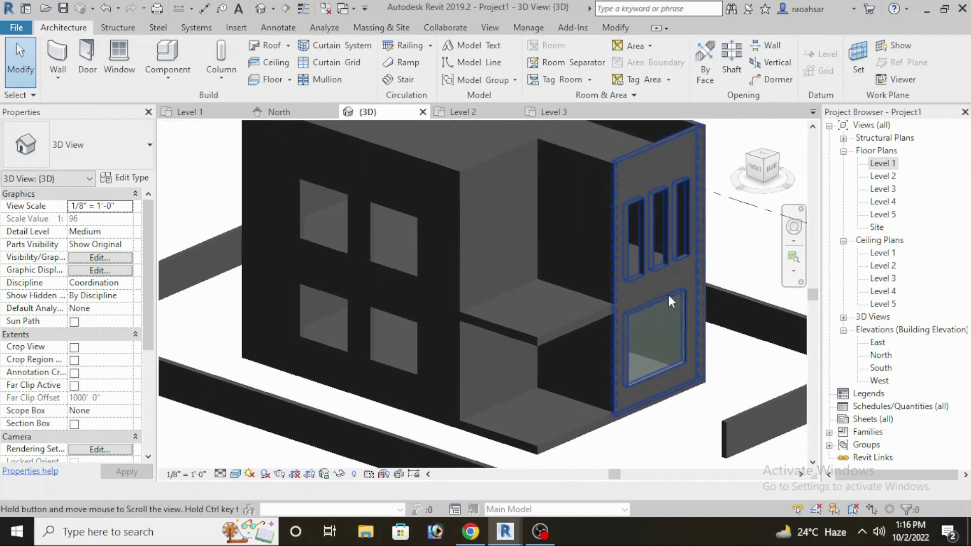
double_click(884, 177)
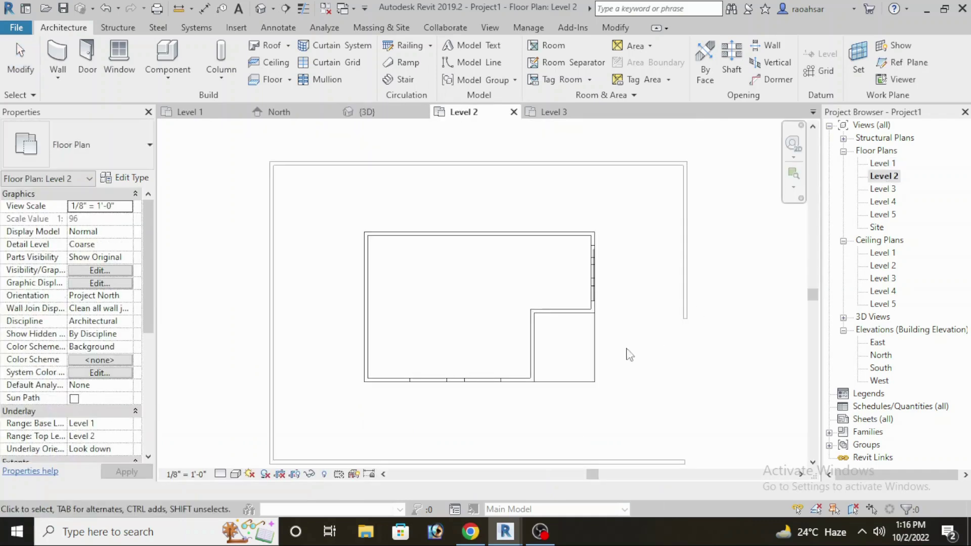
Start an architectural wall on Level 2 with the Curtain Wall 1 type.
scroll(606, 259, "up", 2)
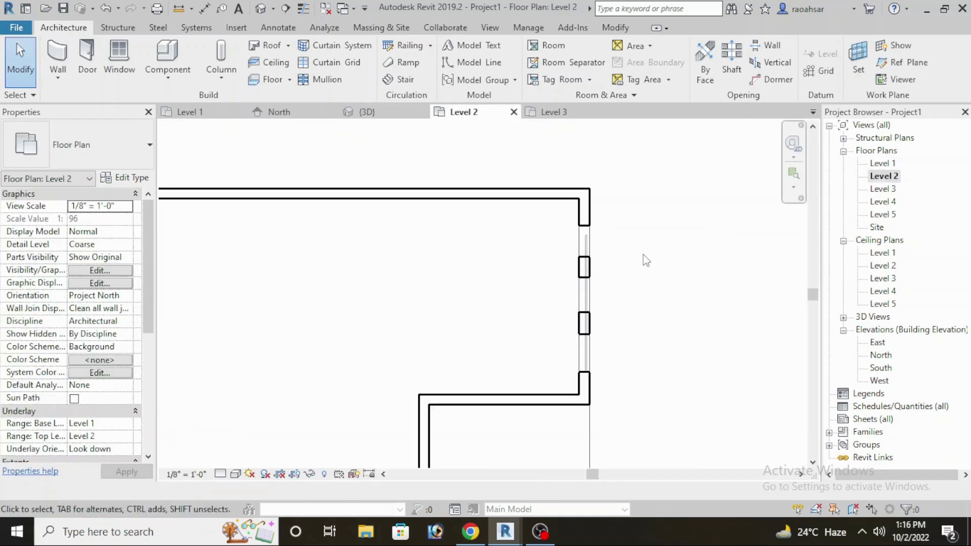
left_click(59, 75)
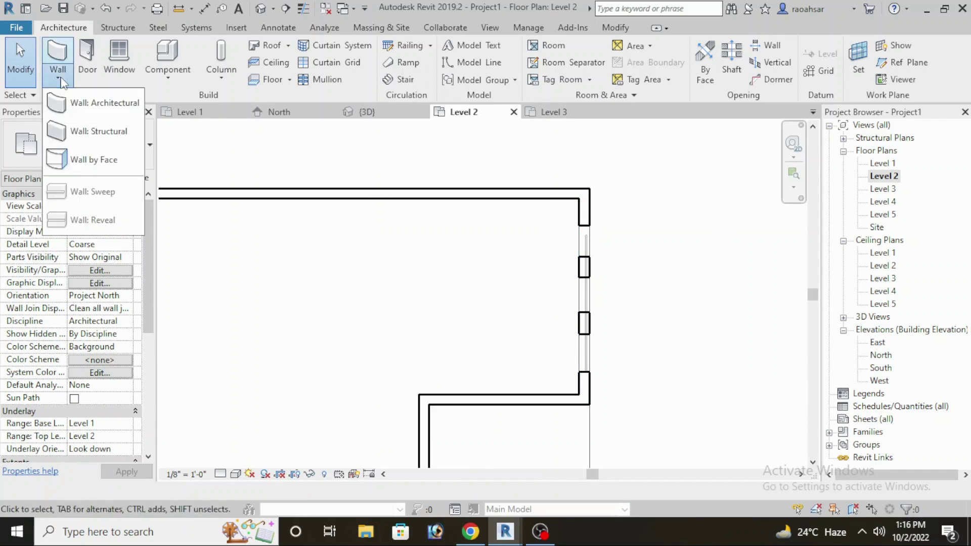
left_click(69, 96)
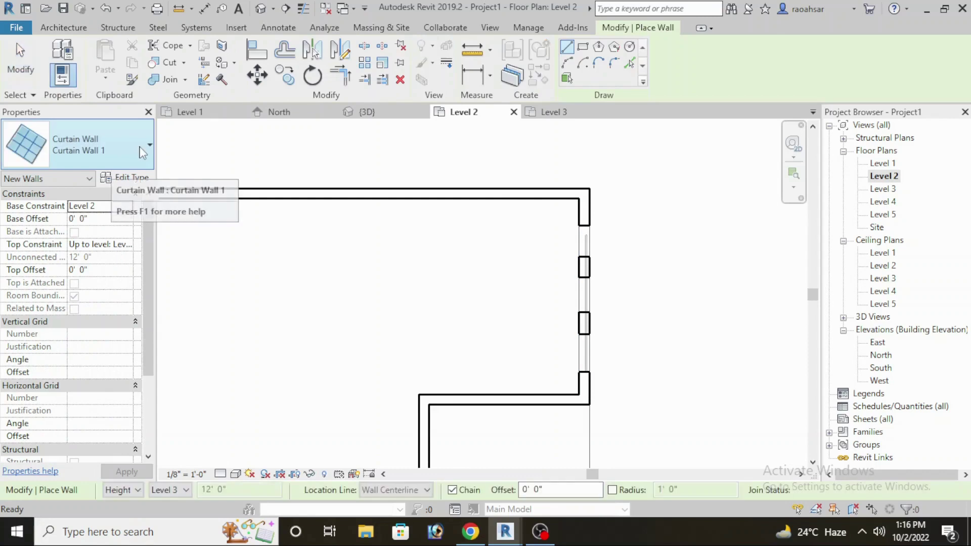
left_click(143, 152)
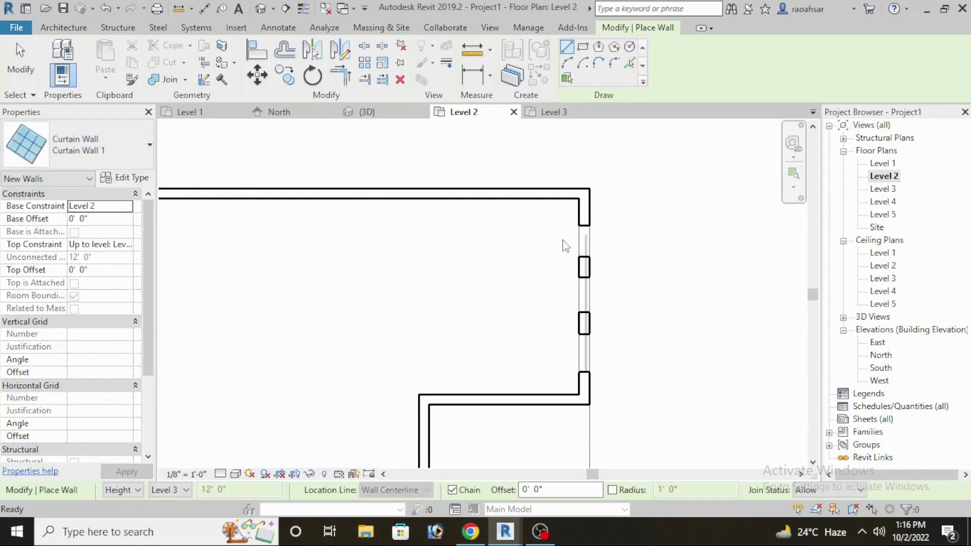
scroll(585, 234, "up", 2)
scroll(585, 223, "up", 2)
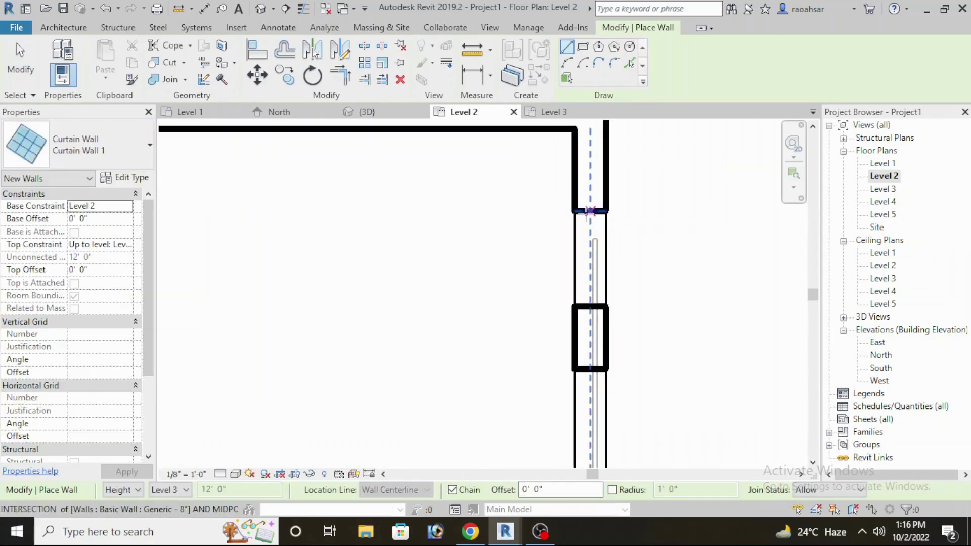
Draw three Curtain Wall 1 segments between the right wall's openings, then return to 3D.
left_click(590, 212)
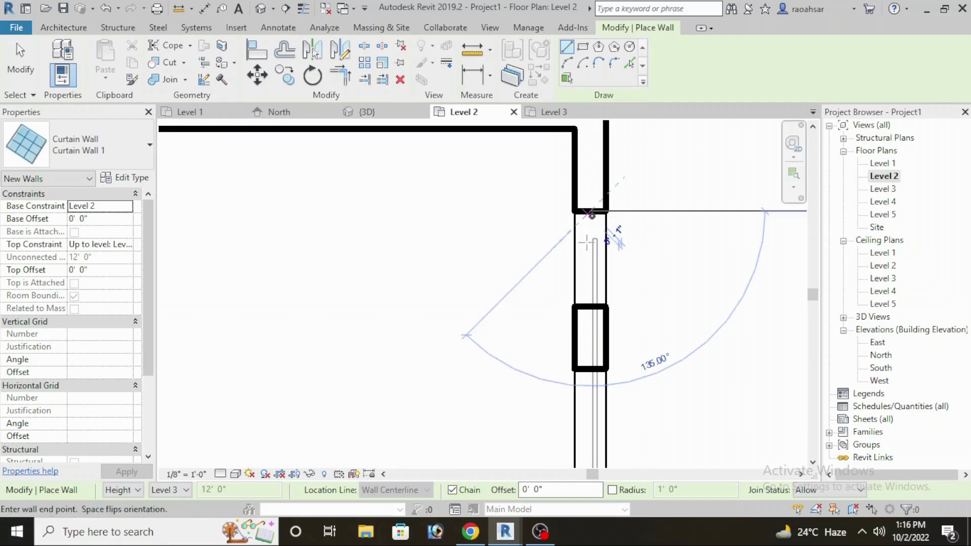
left_click(592, 303)
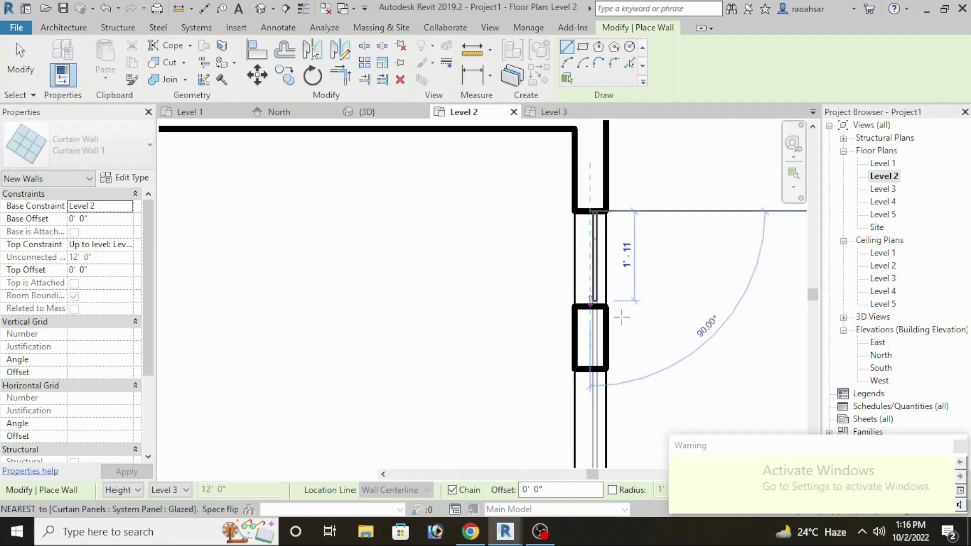
key("Escape")
key("Escape")
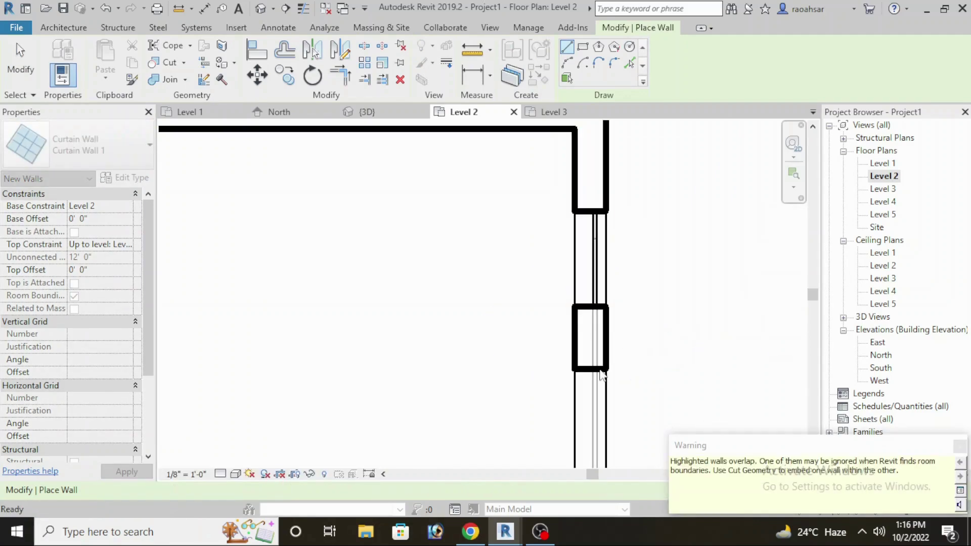
left_click(590, 368)
middle_click_drag(612, 432, 603, 317)
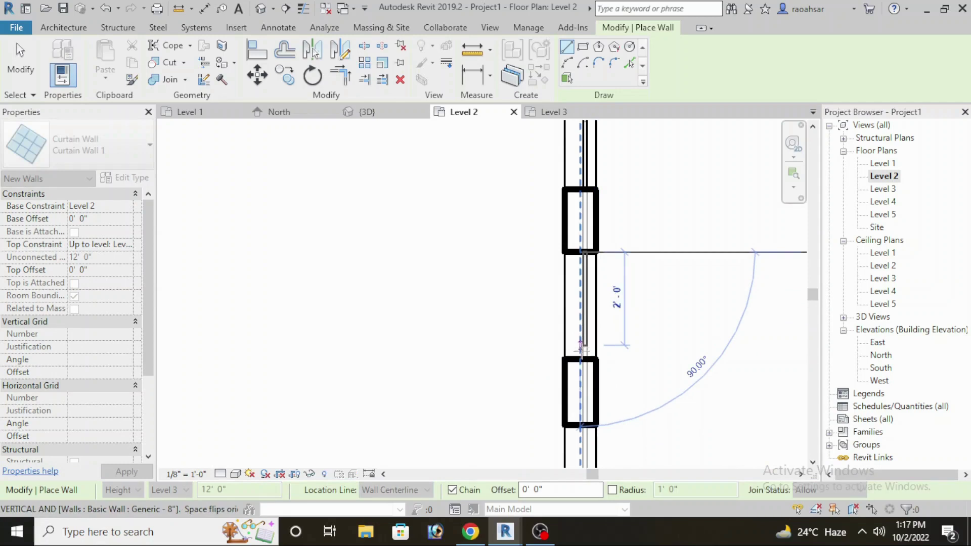
left_click(582, 358)
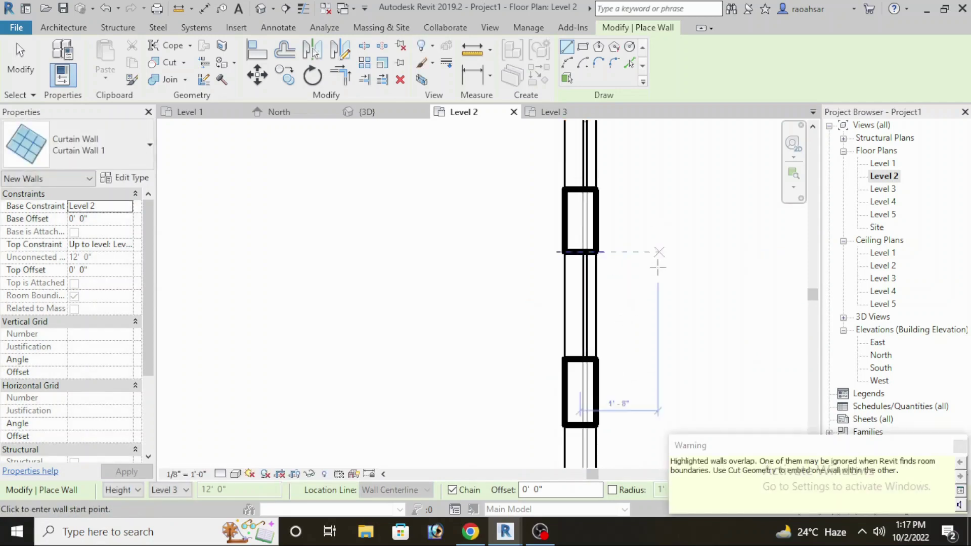
scroll(654, 260, "down", 1)
middle_click_drag(655, 321, 662, 247)
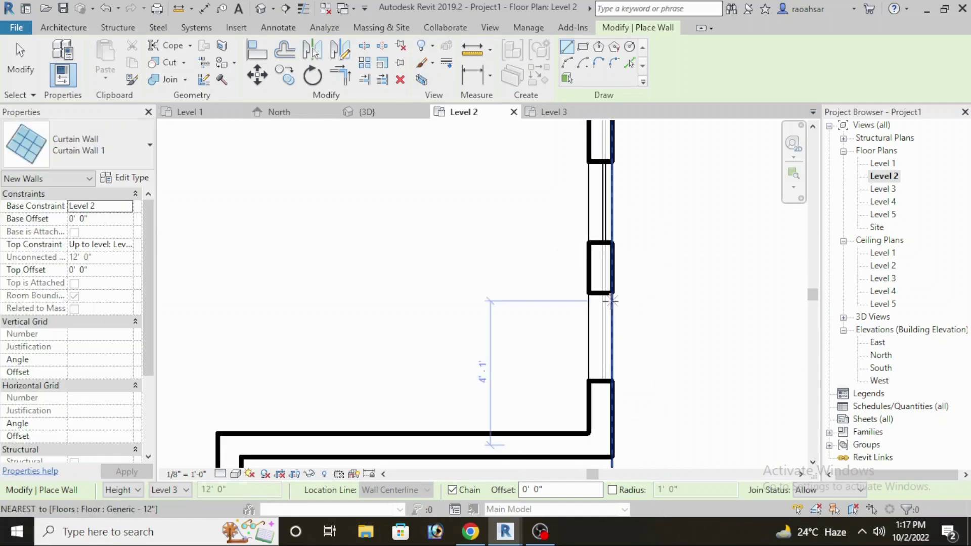
left_click(602, 296)
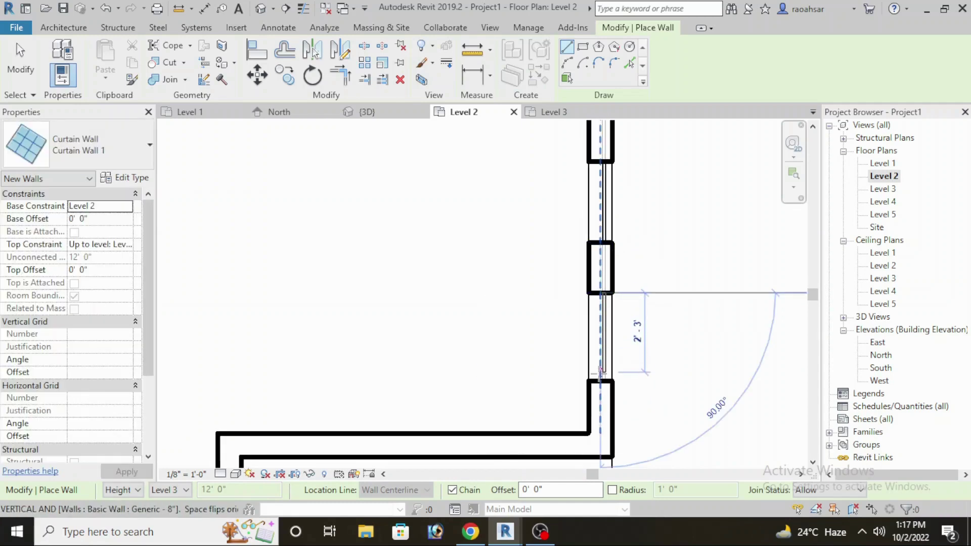
left_click(601, 379)
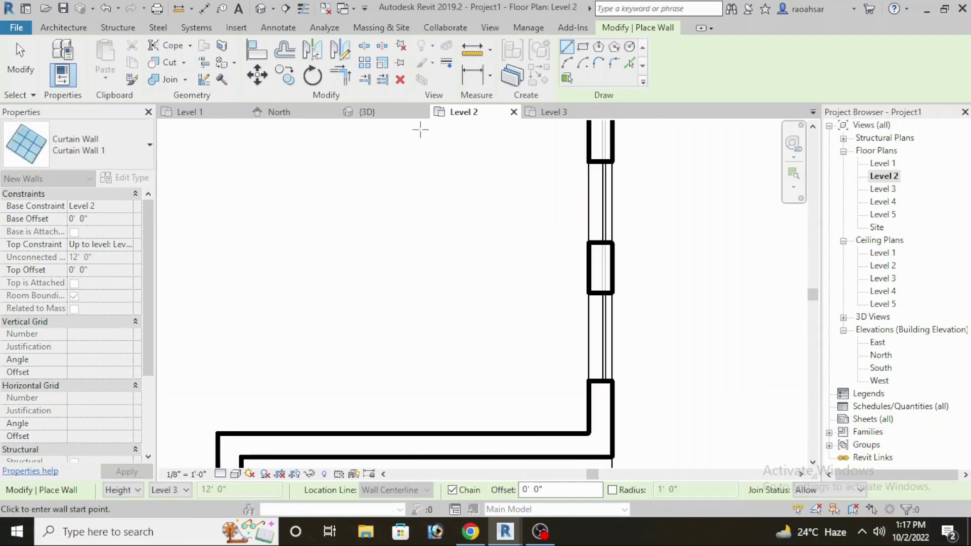
left_click(261, 11)
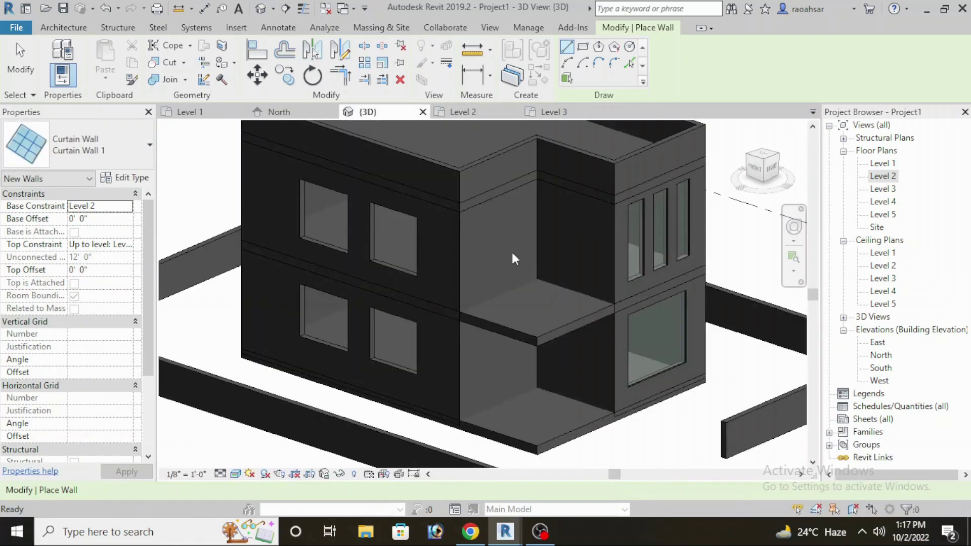
Orbit the model to a front-right view and exit wall placement.
scroll(551, 278, "down", 3)
scroll(567, 288, "down", 1)
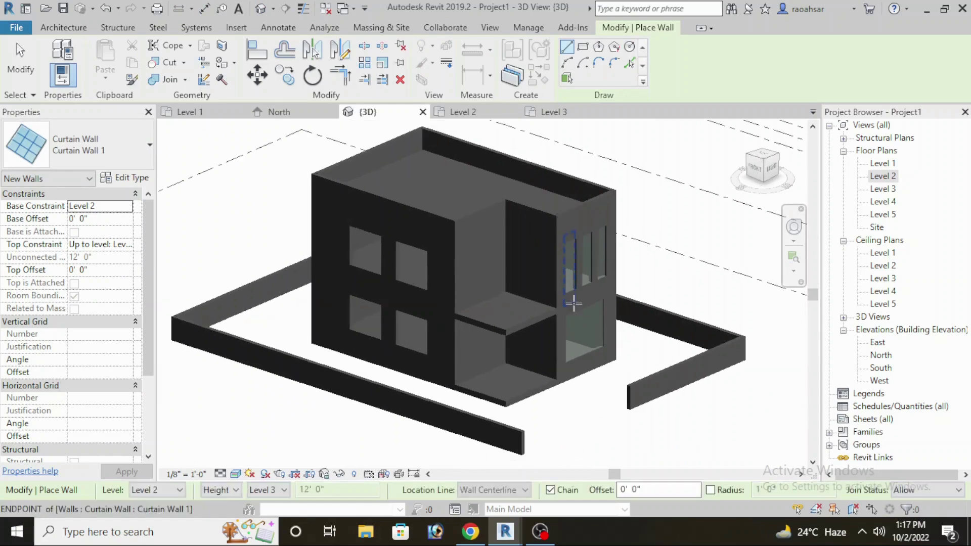
scroll(570, 273, "up", 2)
scroll(581, 263, "up", 3)
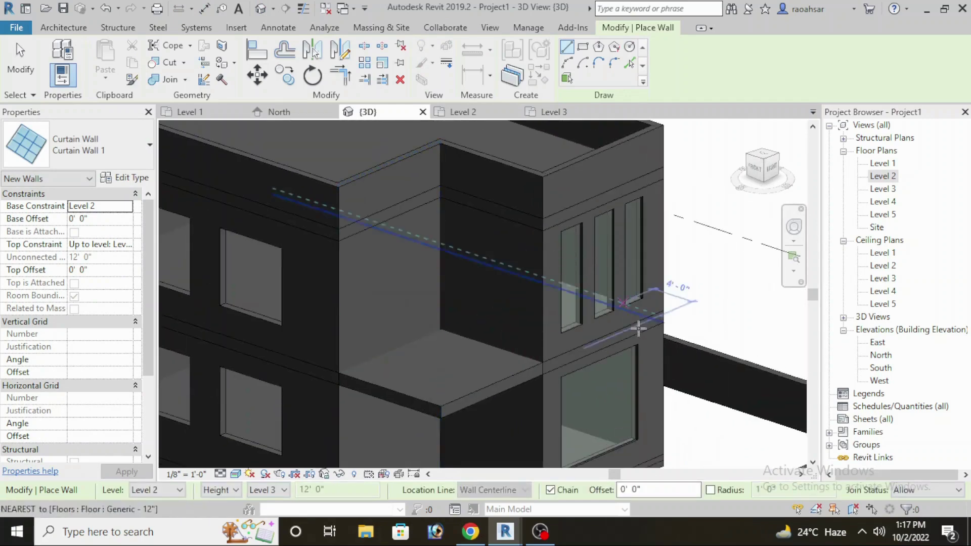
middle_click_drag(649, 348, 570, 299, "shift")
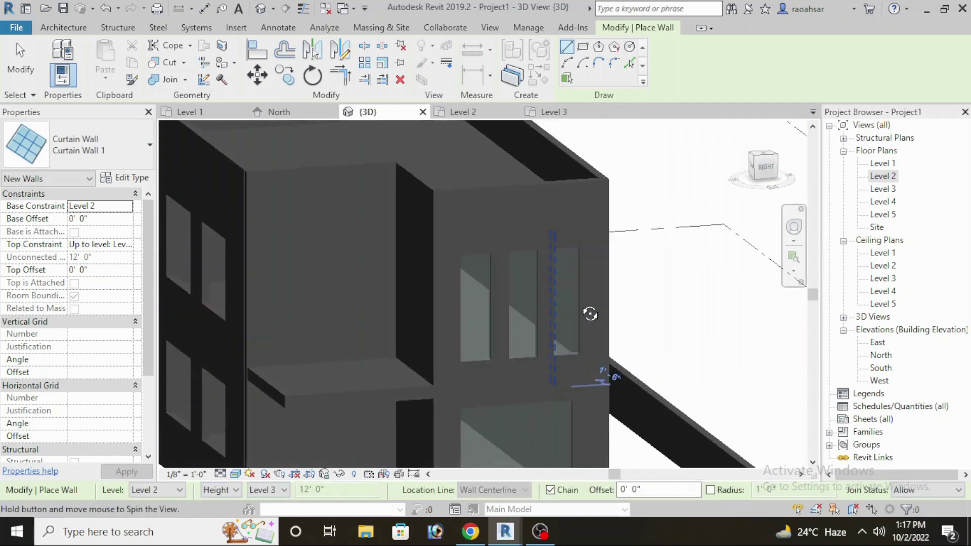
key("Escape")
key("Escape")
Lower the top and raise the bottom of the left narrow upper-floor curtain window.
left_click(487, 265)
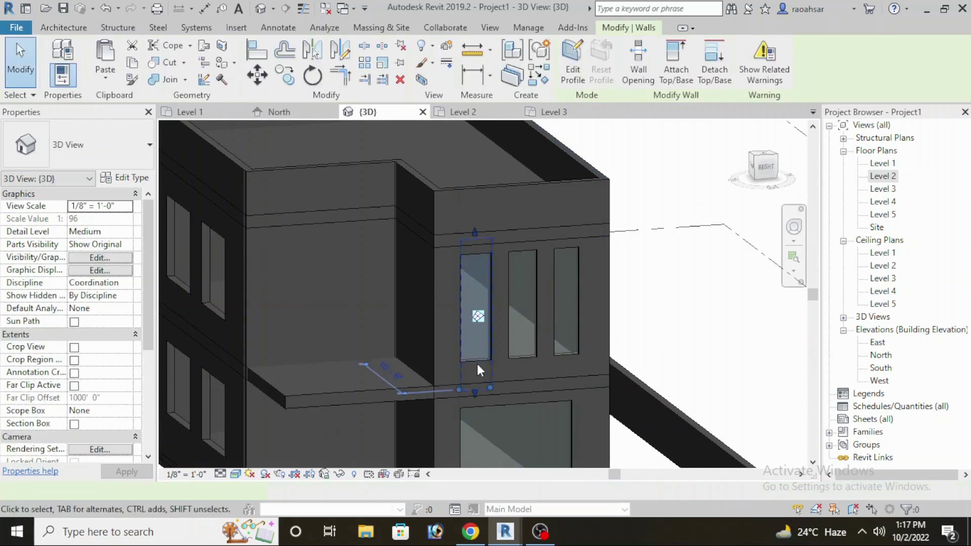
scroll(477, 363, "up", 2)
left_click(473, 167)
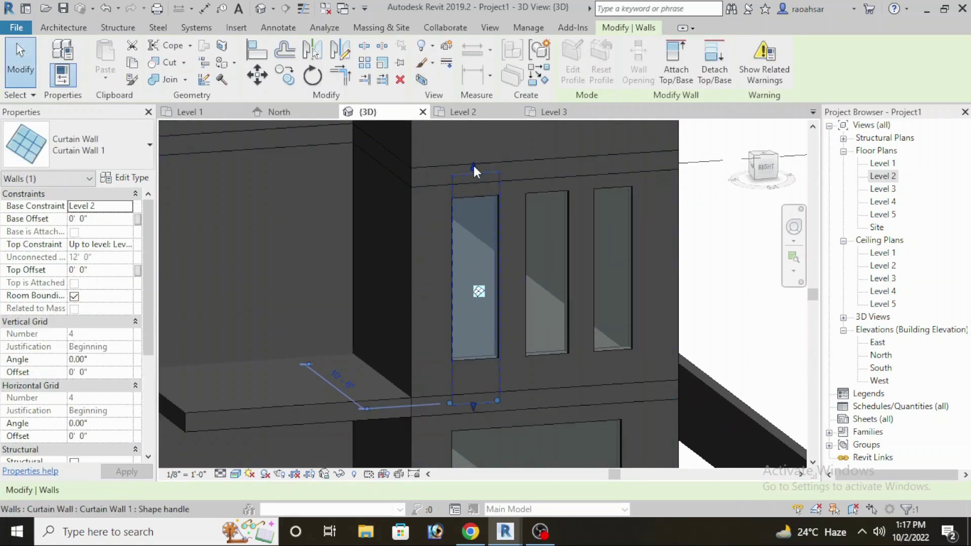
left_click_drag(473, 172, 474, 195)
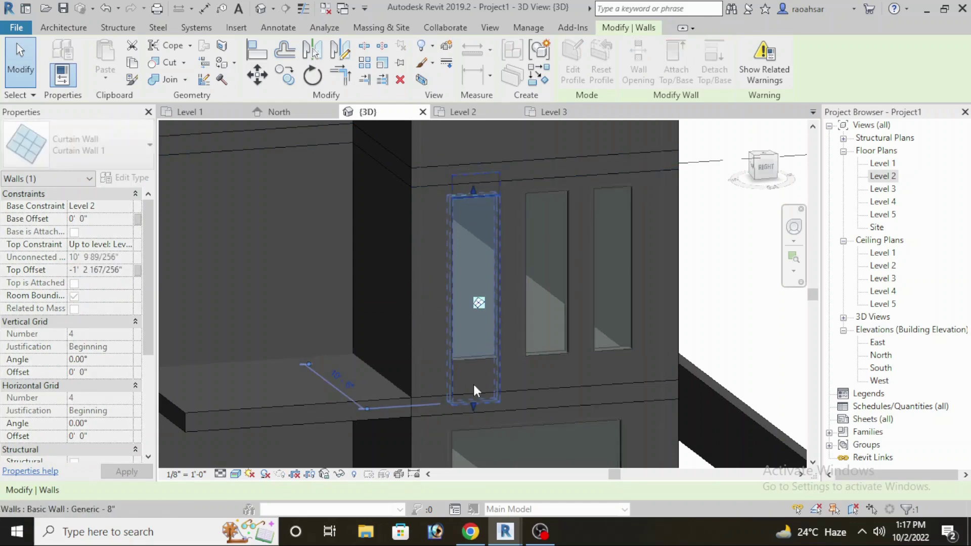
left_click_drag(473, 405, 472, 363)
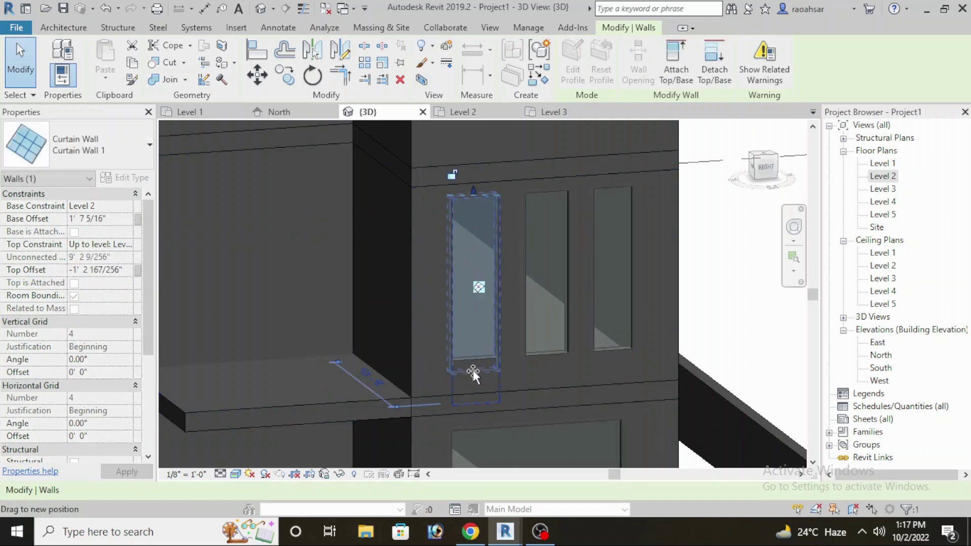
key("Escape")
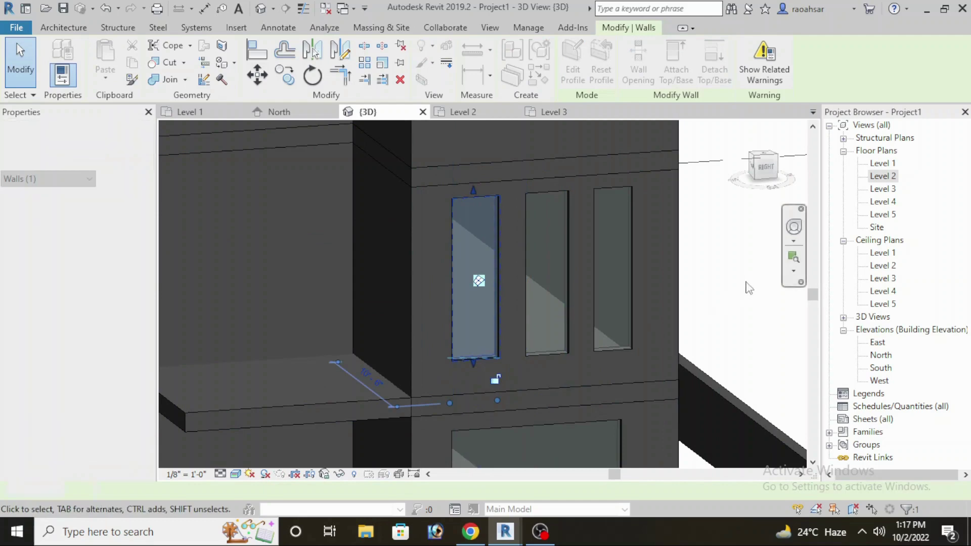
Trim the middle and right narrow windows' tops and bottoms to match the left one.
left_click(554, 189)
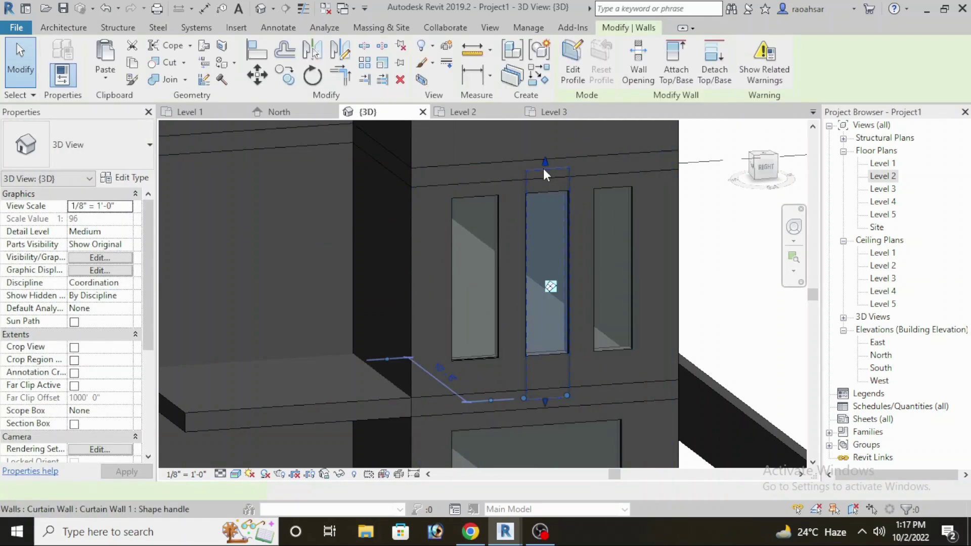
left_click_drag(545, 162, 546, 188)
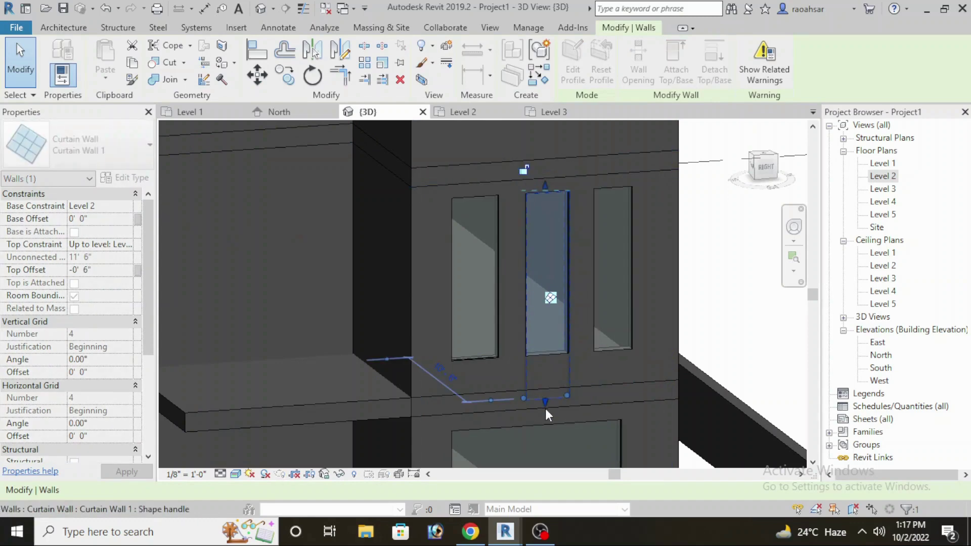
left_click_drag(545, 402, 545, 353)
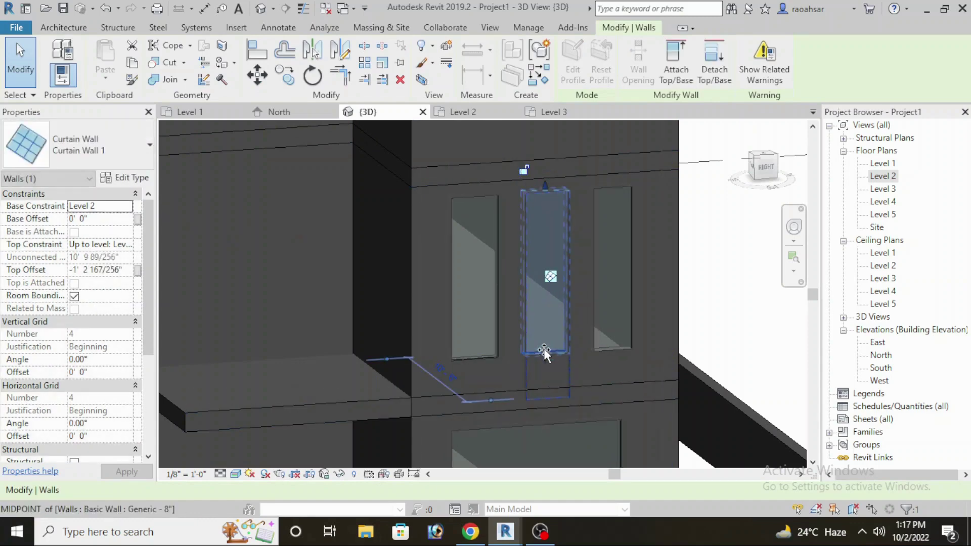
left_click(719, 324)
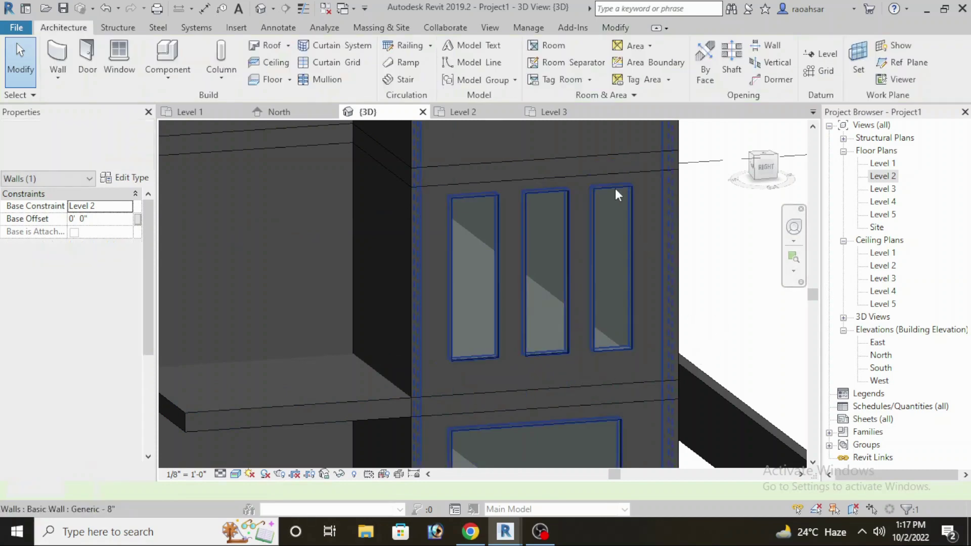
left_click(613, 166)
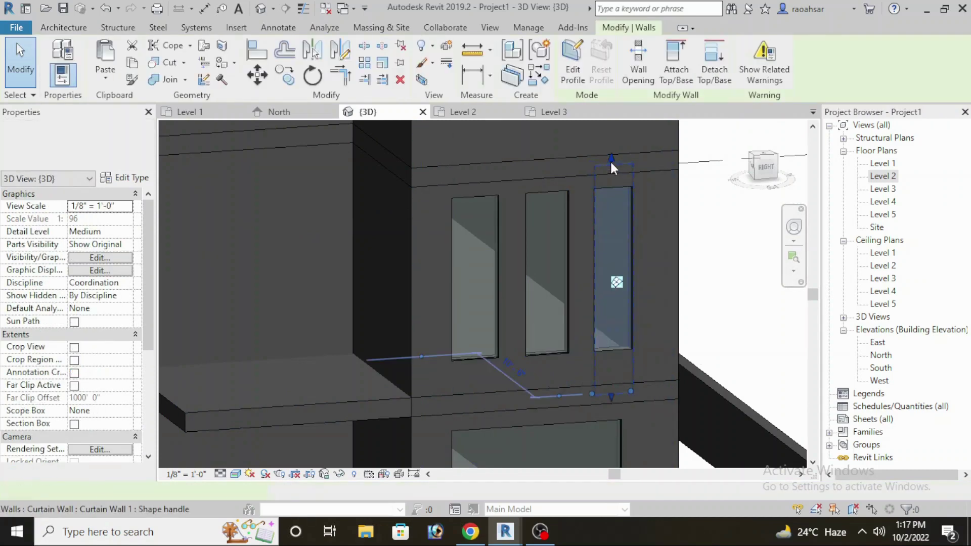
left_click_drag(615, 188, 615, 190)
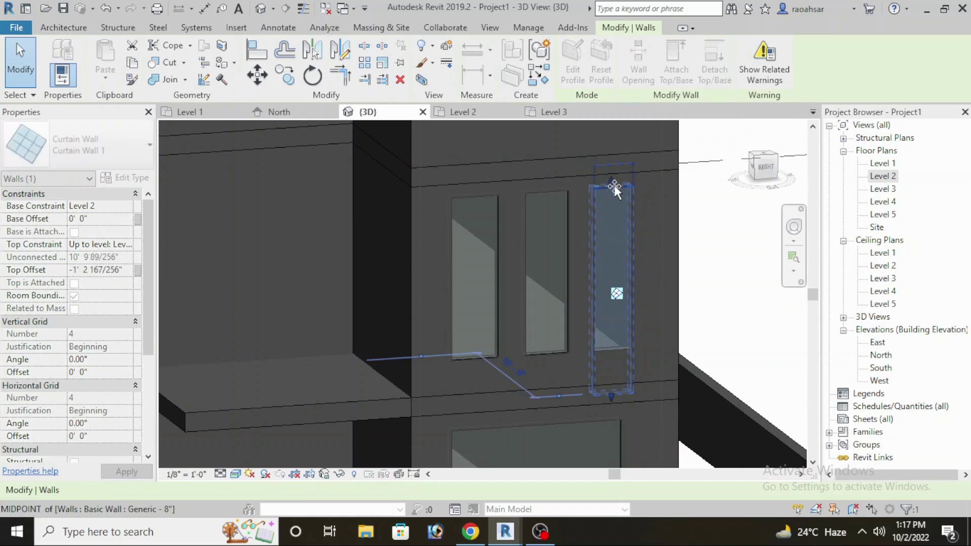
left_click_drag(630, 396, 613, 395)
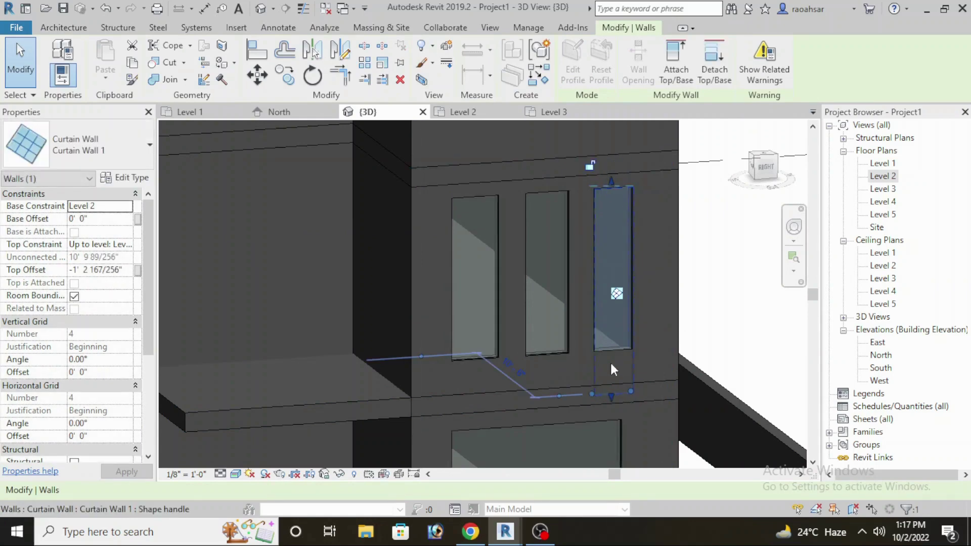
key("Escape")
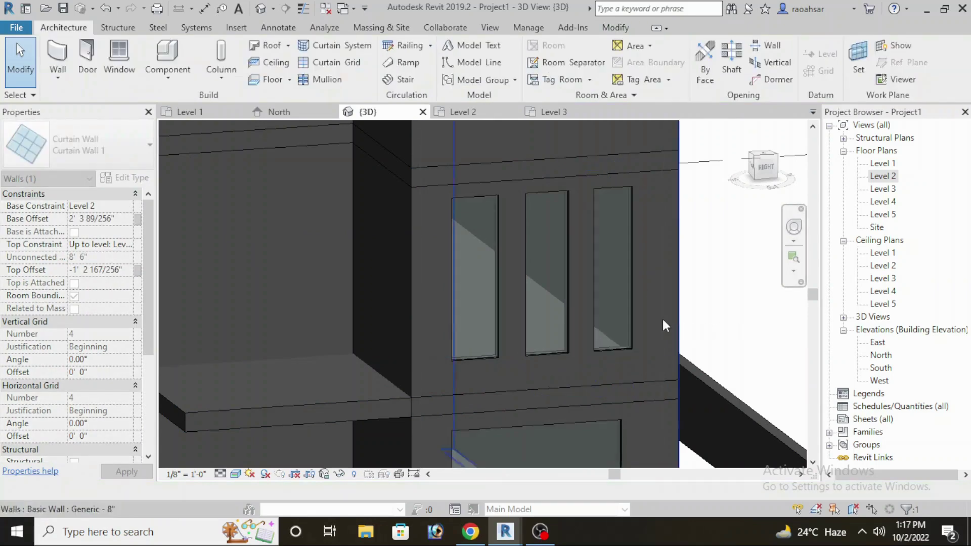
middle_click_drag(663, 319, 708, 329, "shift")
Orbit and zoom around the whole building, bringing the middle floor slab into view.
scroll(656, 316, "down", 3)
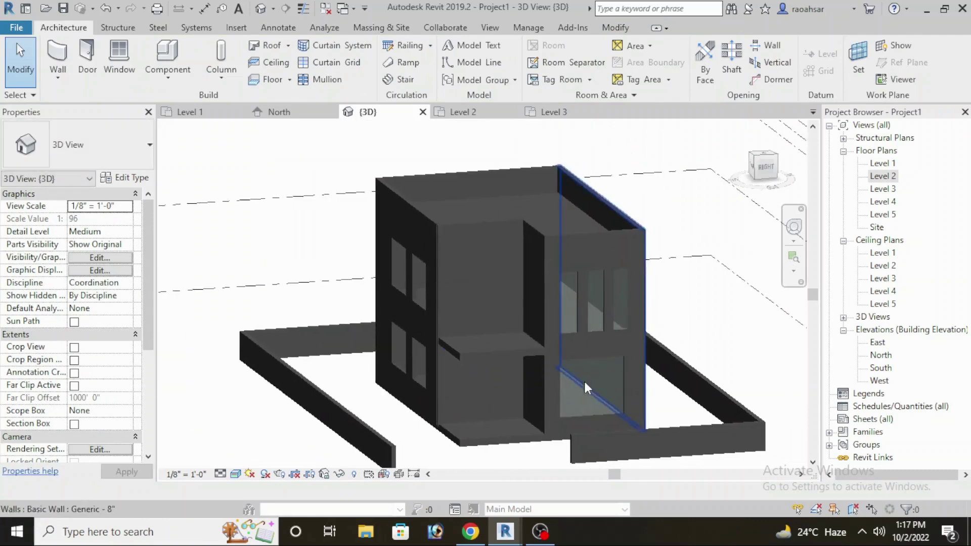
middle_click_drag(653, 404, 659, 340, "shift")
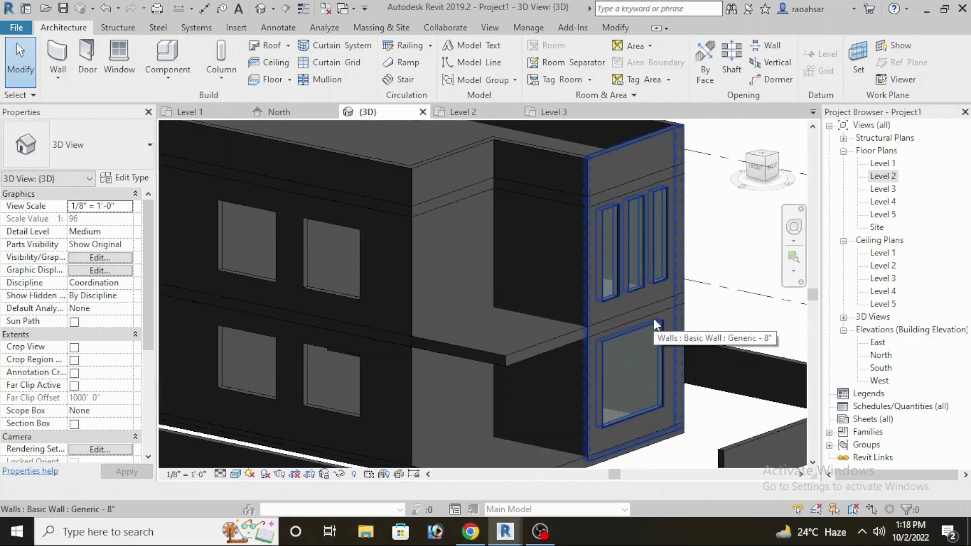
scroll(652, 321, "down", 3)
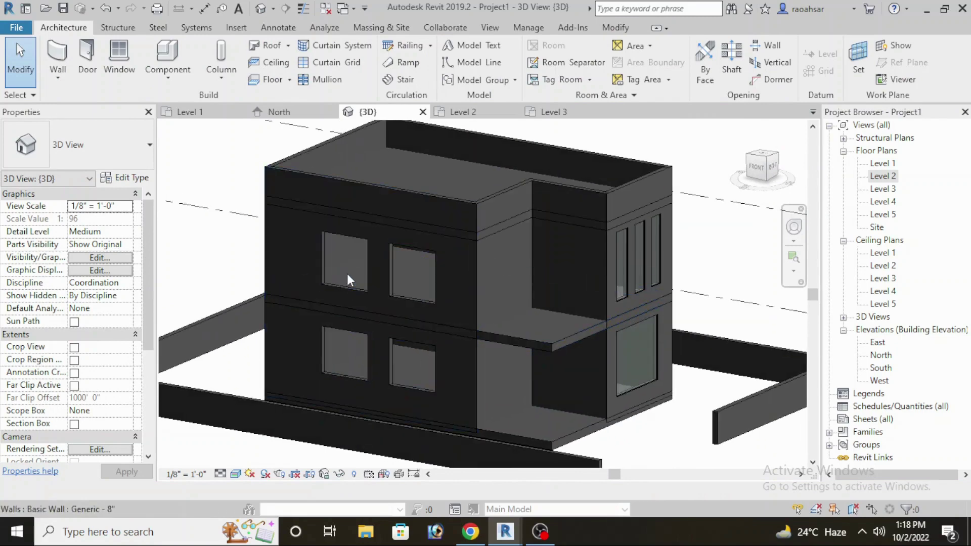
scroll(347, 274, "up", 2)
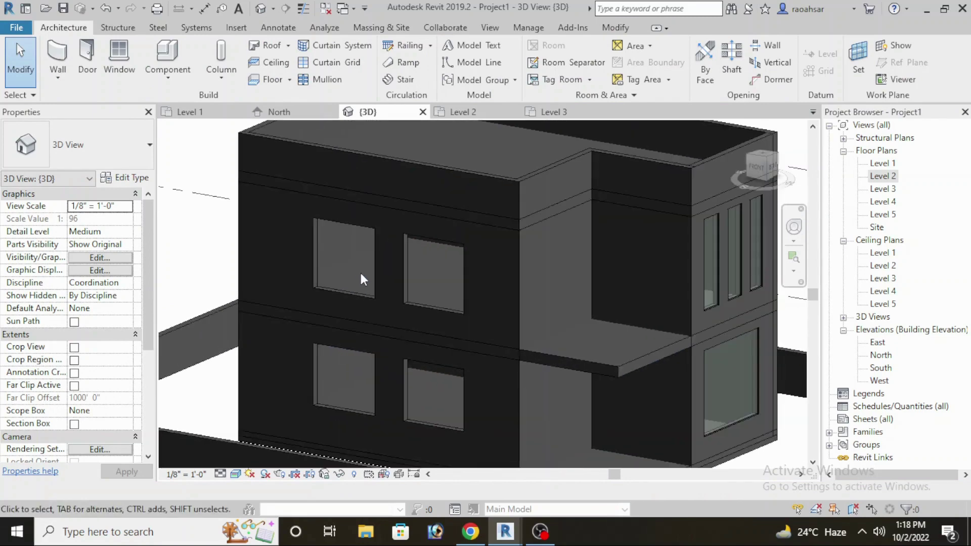
scroll(360, 273, "down", 3)
middle_click_drag(499, 329, 547, 300, "shift")
scroll(641, 302, "up", 1)
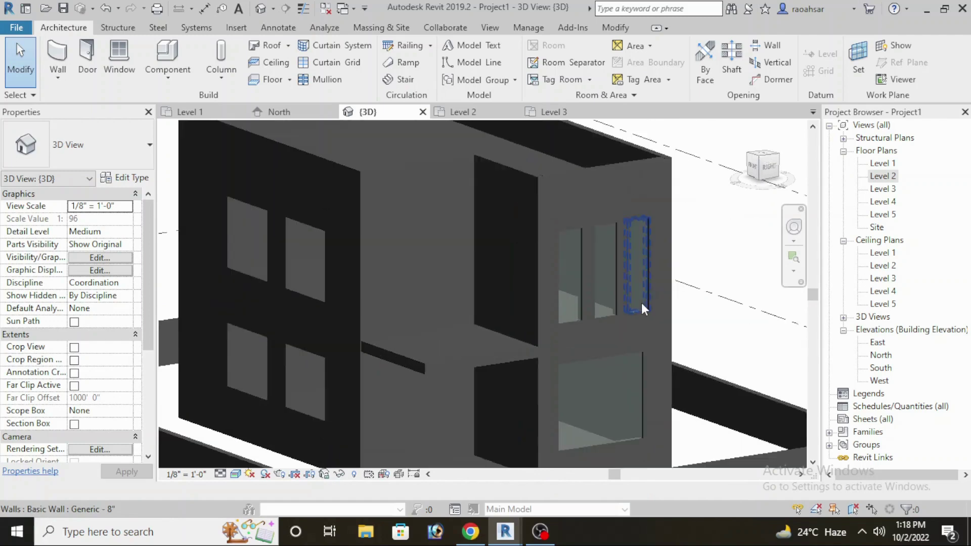
scroll(641, 303, "up", 2)
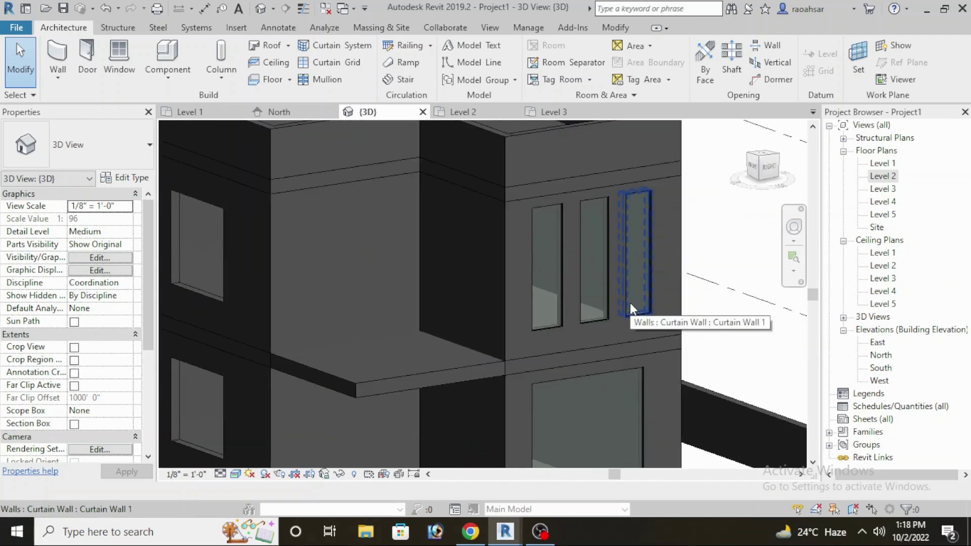
scroll(631, 308, "down", 2)
scroll(696, 387, "down", 1)
middle_click_drag(696, 387, 664, 394, "shift")
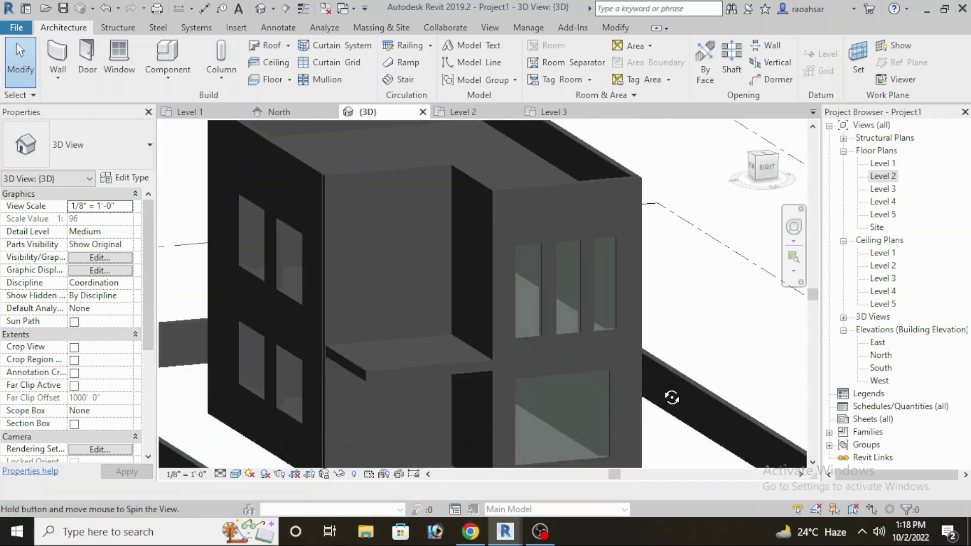
scroll(538, 347, "up", 2)
scroll(539, 347, "up", 2)
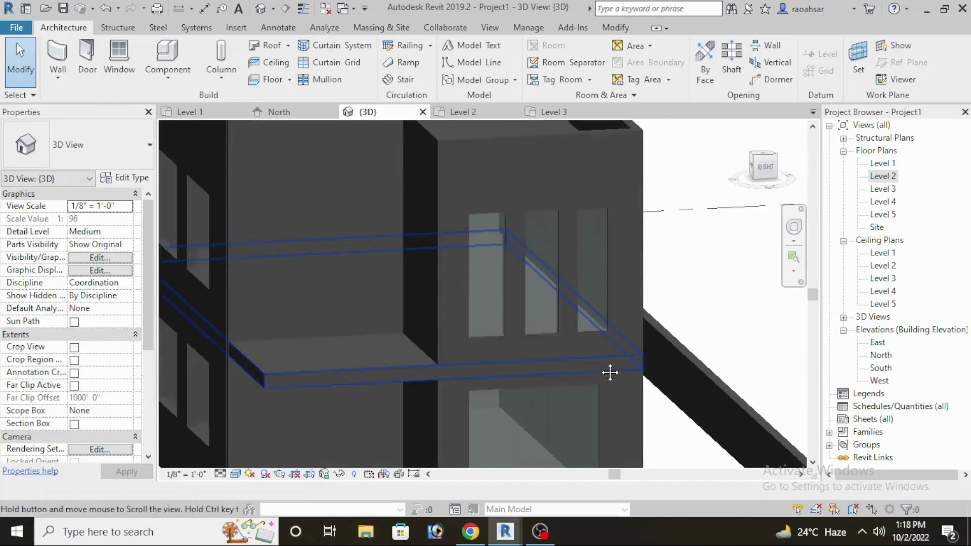
mouse_move(609, 372)
middle_mouse_down()
mouse_move(597, 354)
mouse_move(685, 433)
mouse_move(660, 392)
middle_mouse_up()
scroll(597, 353, "down", 3)
scroll(685, 419, "up", 1)
scroll(660, 392, "up", 2)
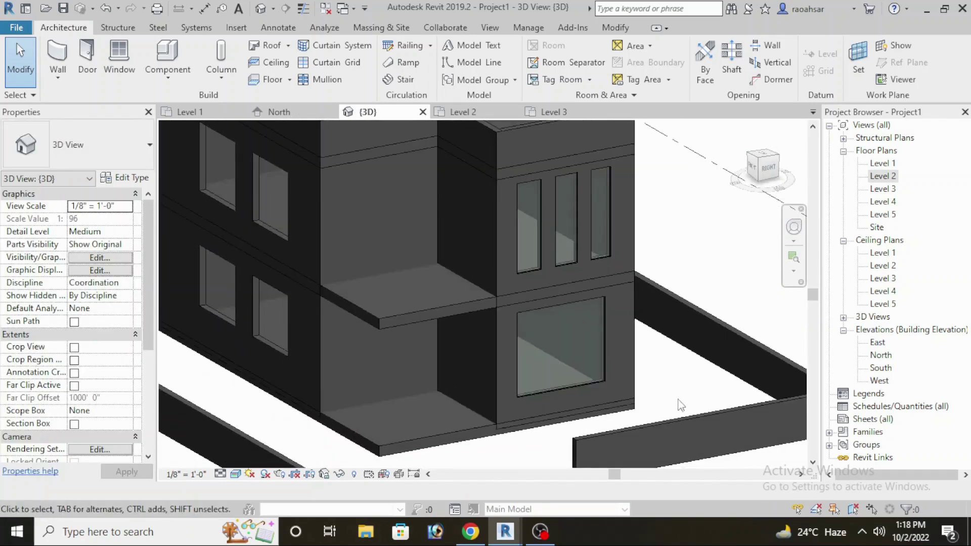
middle_click_drag(647, 368, 632, 365)
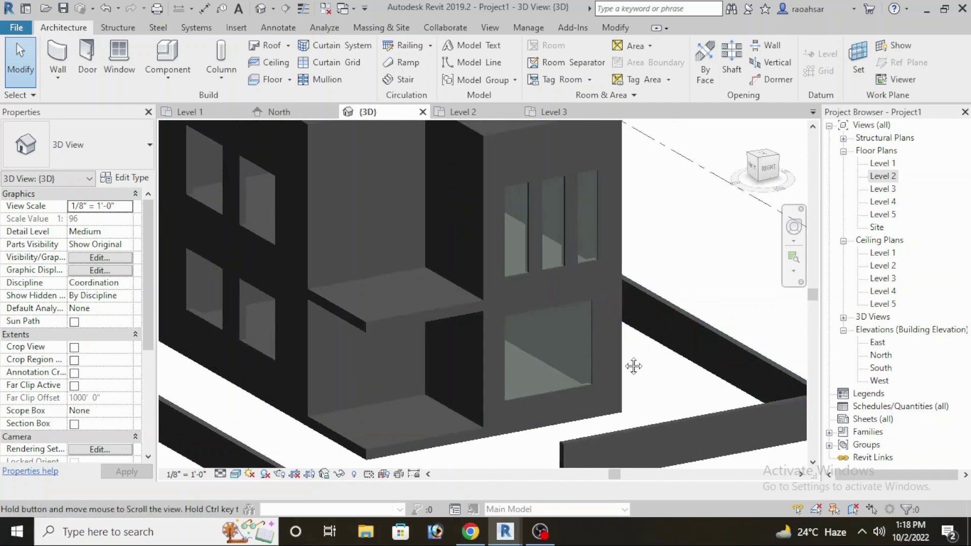
Briefly open Level 1, return to 3D, and view the model straight from the RIGHT side.
double_click(880, 163)
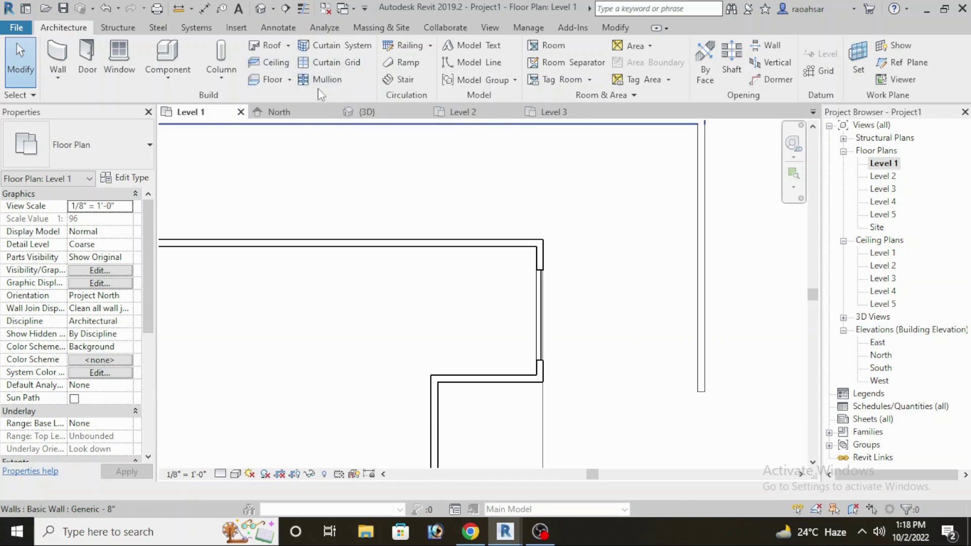
left_click(365, 112)
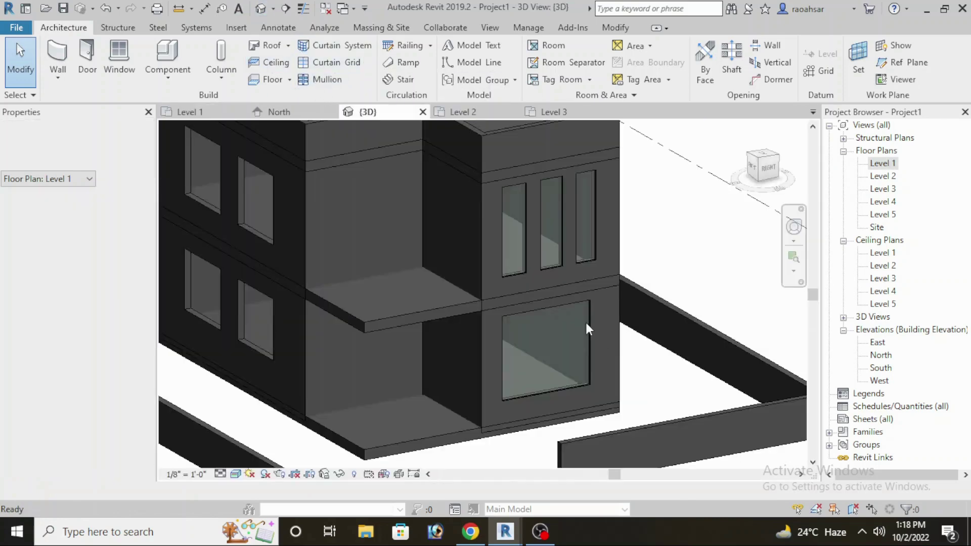
scroll(560, 333, "up", 3)
mouse_move(593, 317)
middle_mouse_down("shift")
mouse_move(576, 327)
mouse_move(673, 229)
middle_mouse_up("shift")
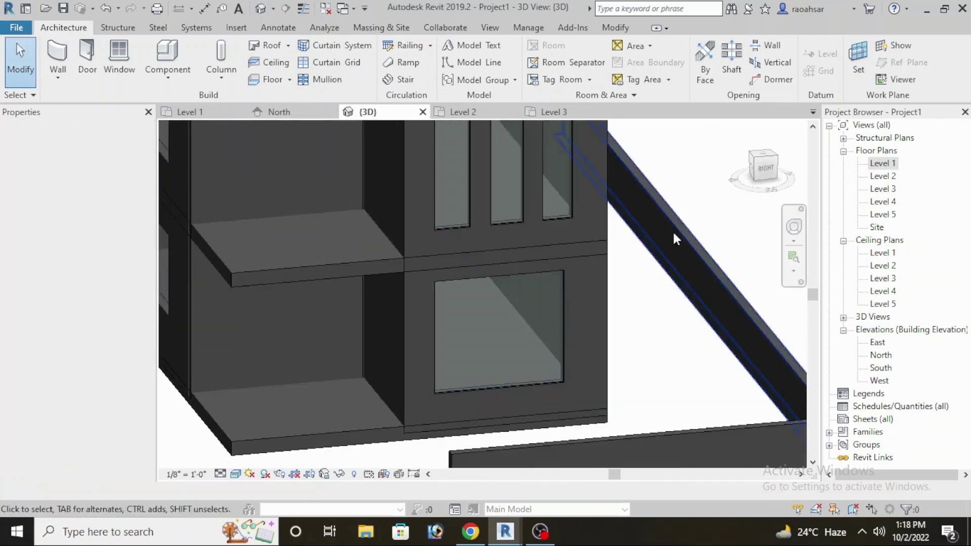
left_click(767, 169)
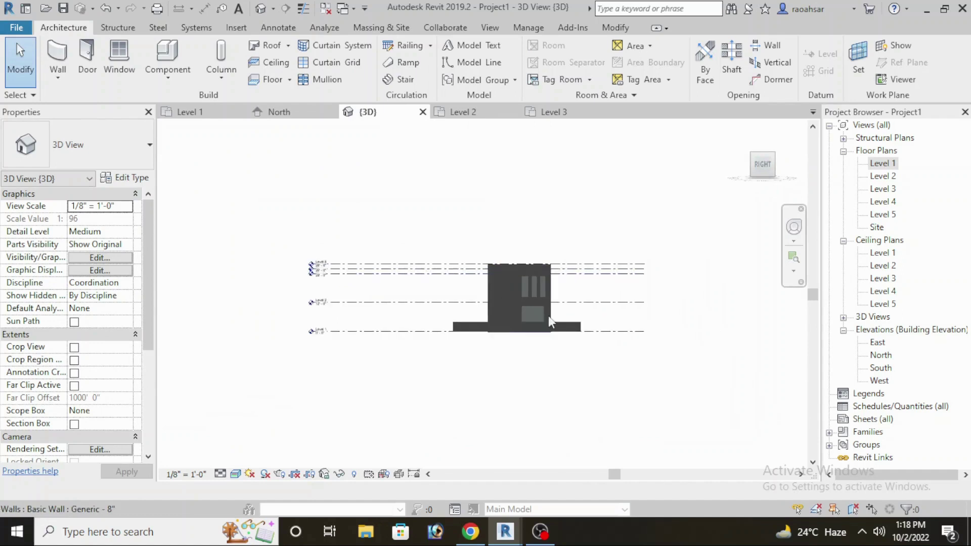
scroll(541, 315, "up", 5)
Place vertical curtain grid lines on the lower curtain wall, 2'-0" in and 2'-4" further along.
scroll(535, 313, "up", 3)
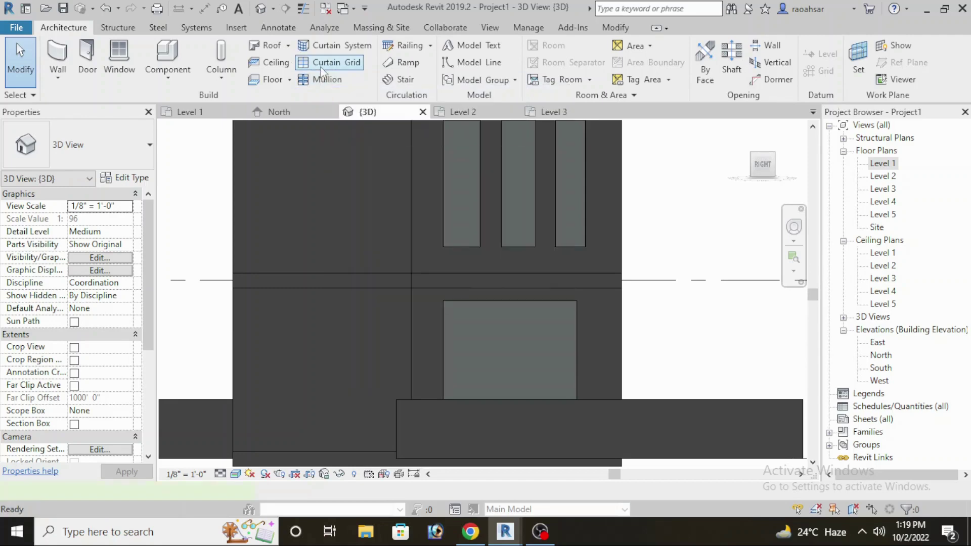
left_click(322, 71)
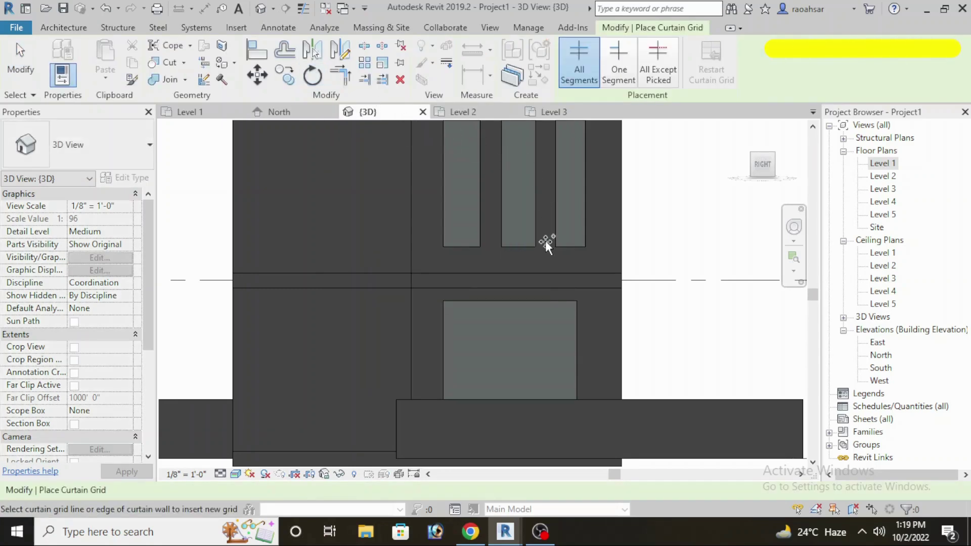
scroll(457, 315, "up", 3)
middle_click_drag(456, 314, 463, 273)
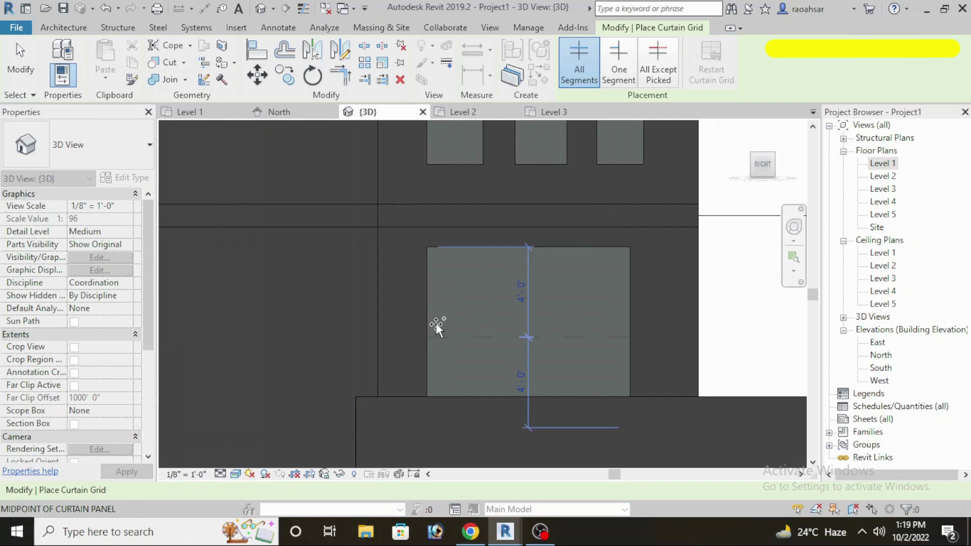
left_click(475, 250)
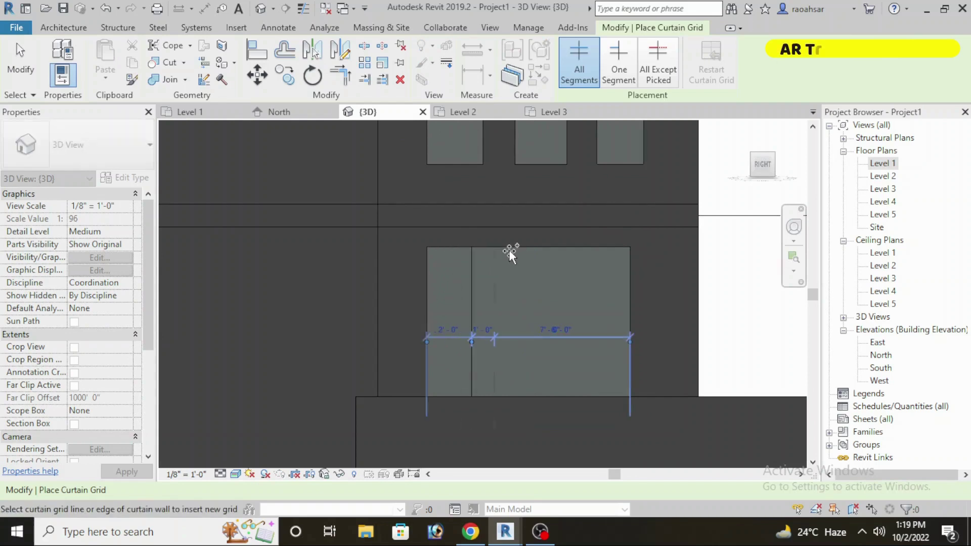
left_click(526, 250)
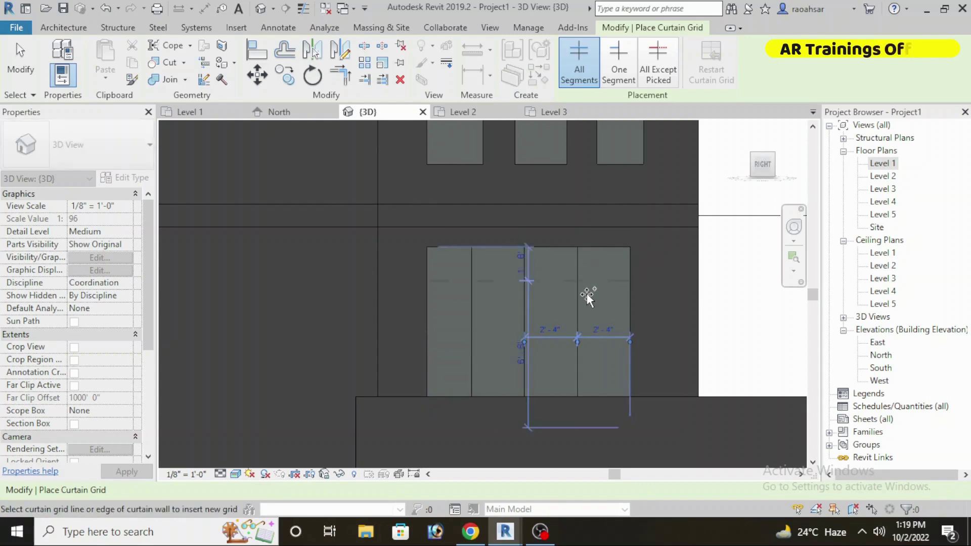
Return to the Architecture tools and start adding mullions to the curtain grid.
scroll(587, 296, "down", 2)
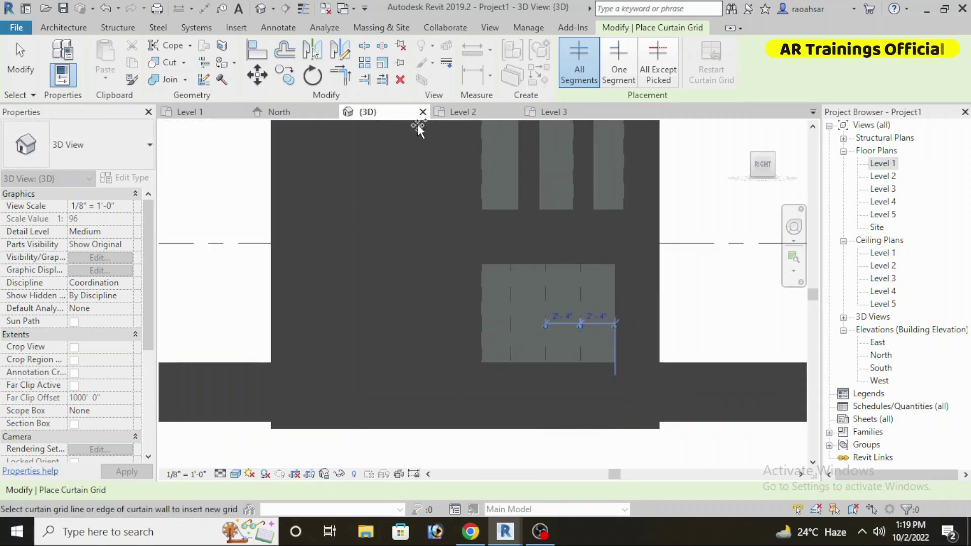
left_click(75, 31)
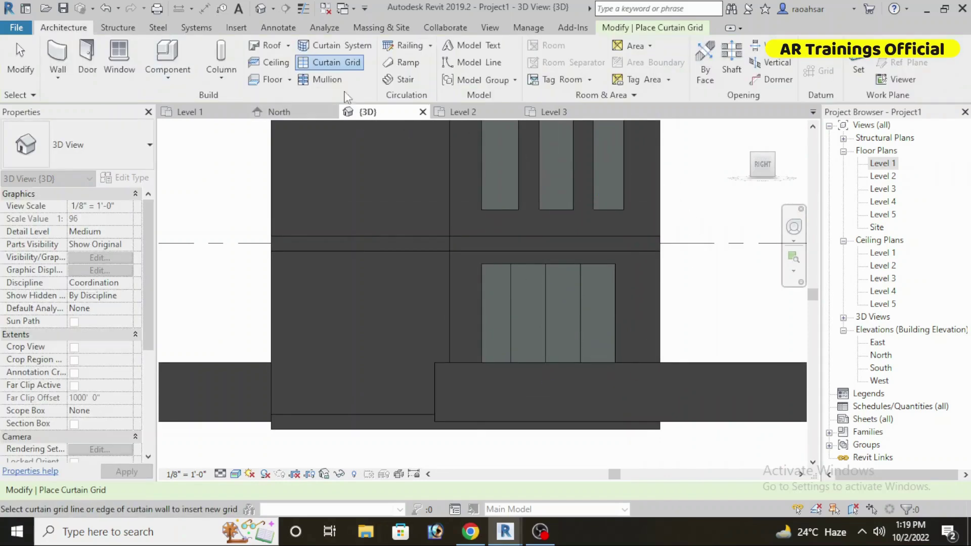
left_click(319, 81)
Place mullions on all grid lines of the lower curtain wall window.
scroll(516, 298, "up", 2)
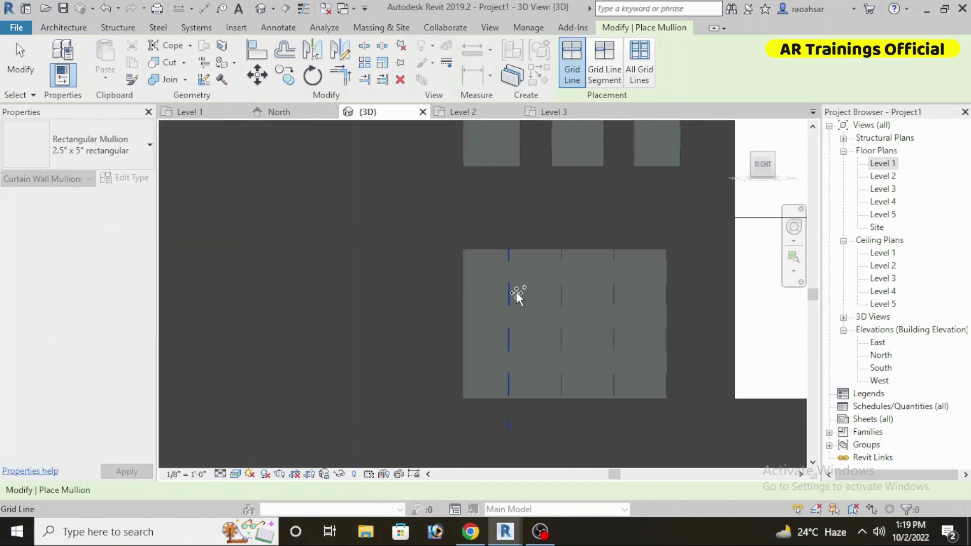
left_click(641, 70)
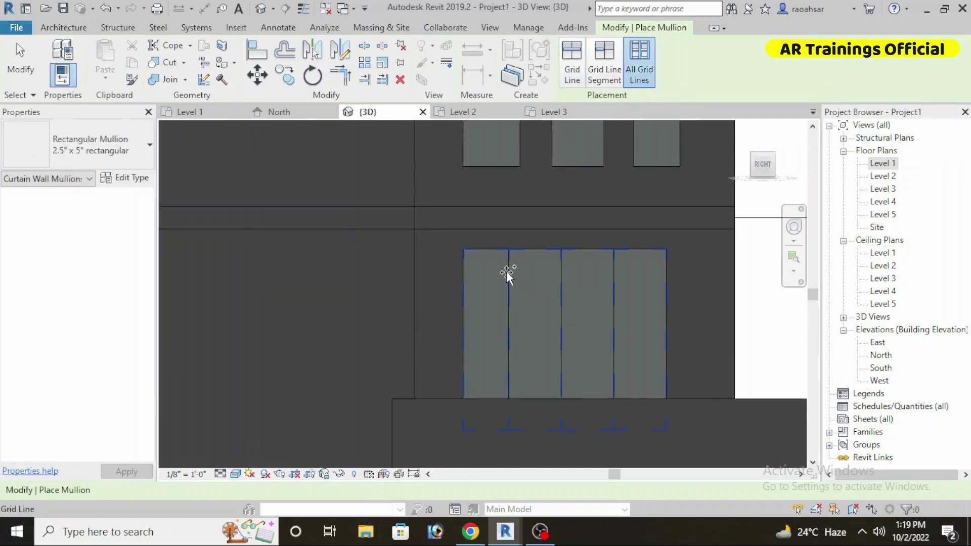
left_click(531, 298)
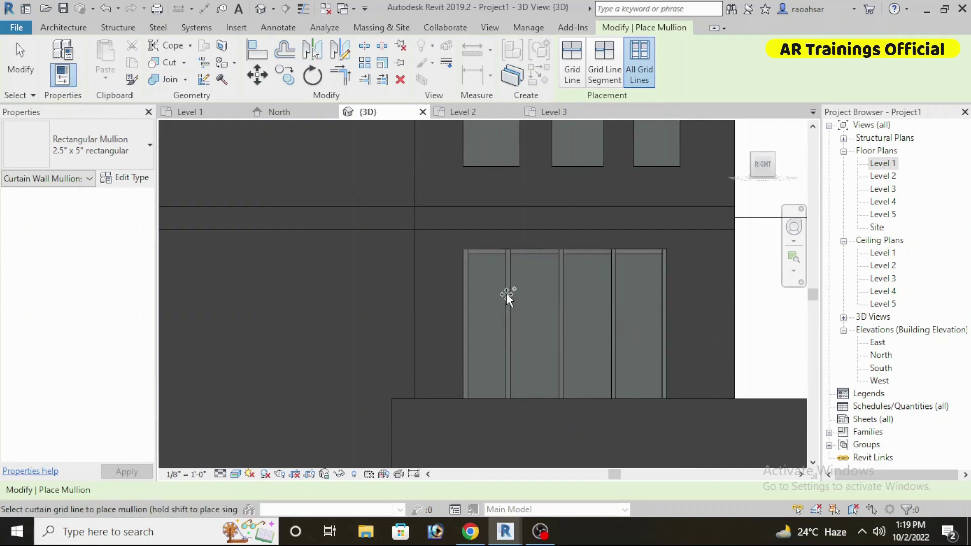
Orbit and zoom to inspect the whole building around the 2.5" x 5" mullion-framed window.
scroll(506, 293, "down", 1)
scroll(506, 294, "down", 1)
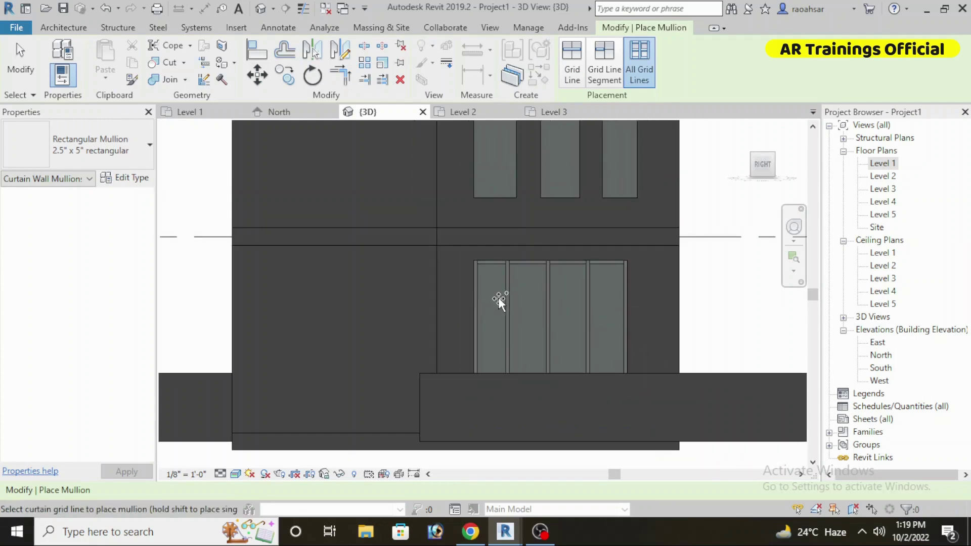
middle_click_drag(562, 302, 547, 304)
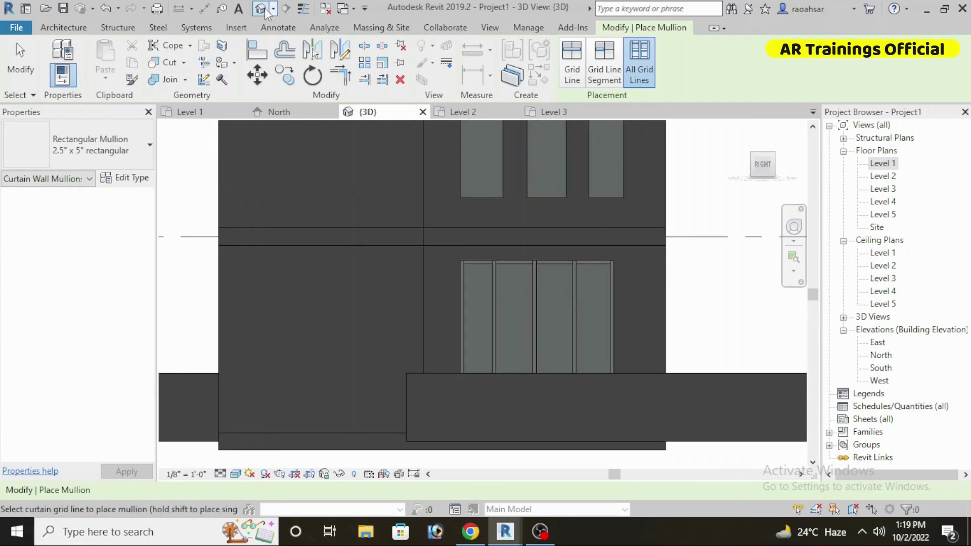
scroll(411, 201, "down", 1)
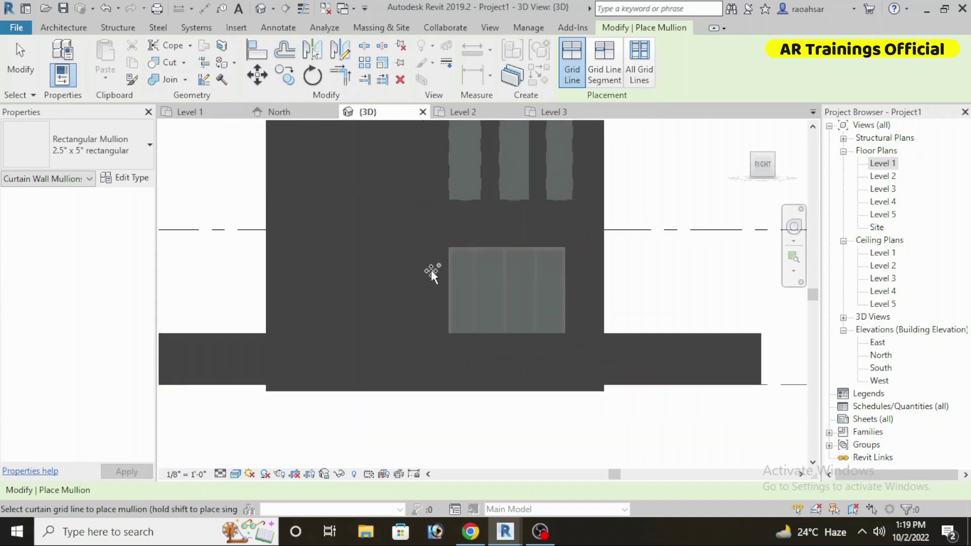
scroll(431, 269, "down", 2)
middle_click_drag(488, 325, 506, 331, "shift")
scroll(505, 332, "down", 3)
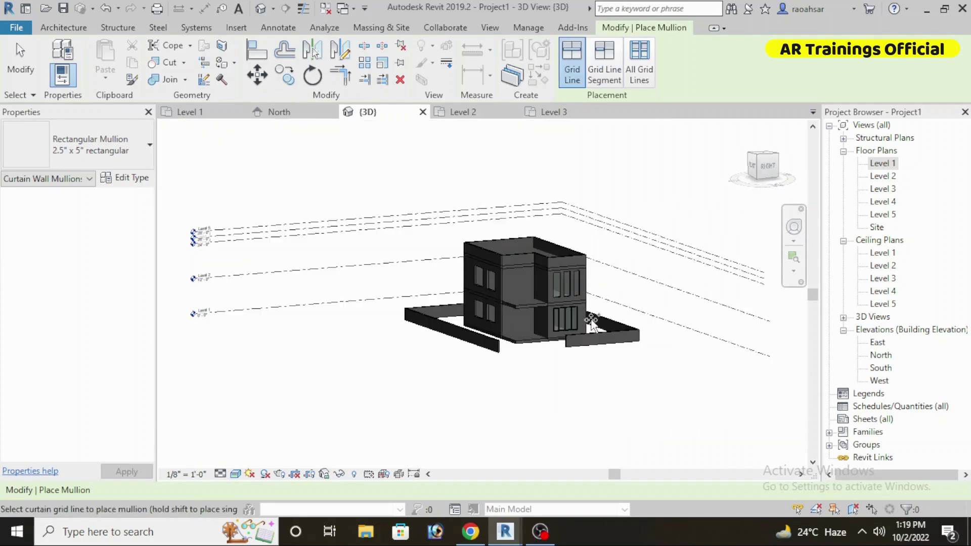
scroll(591, 321, "up", 4)
scroll(524, 332, "up", 5)
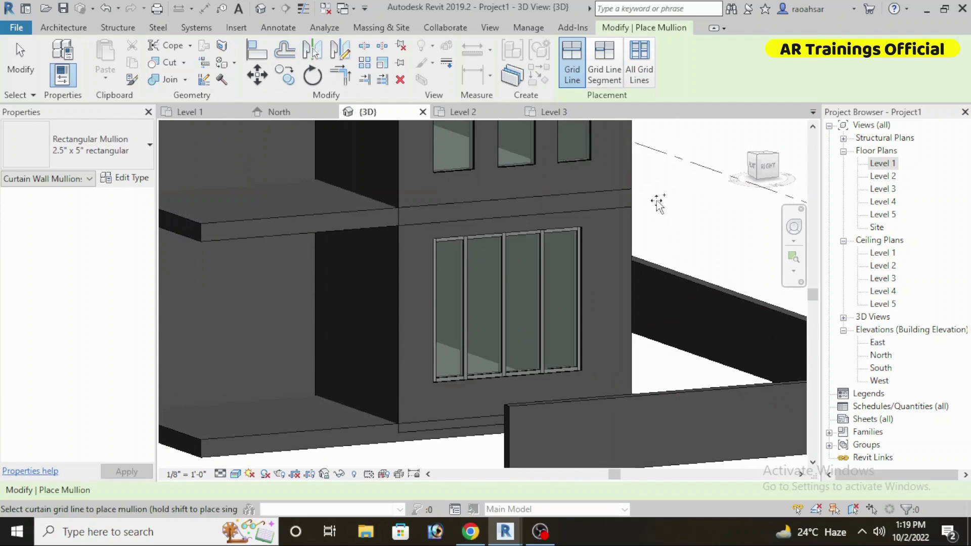
middle_click_drag(515, 256, 507, 292)
scroll(480, 307, "down", 2)
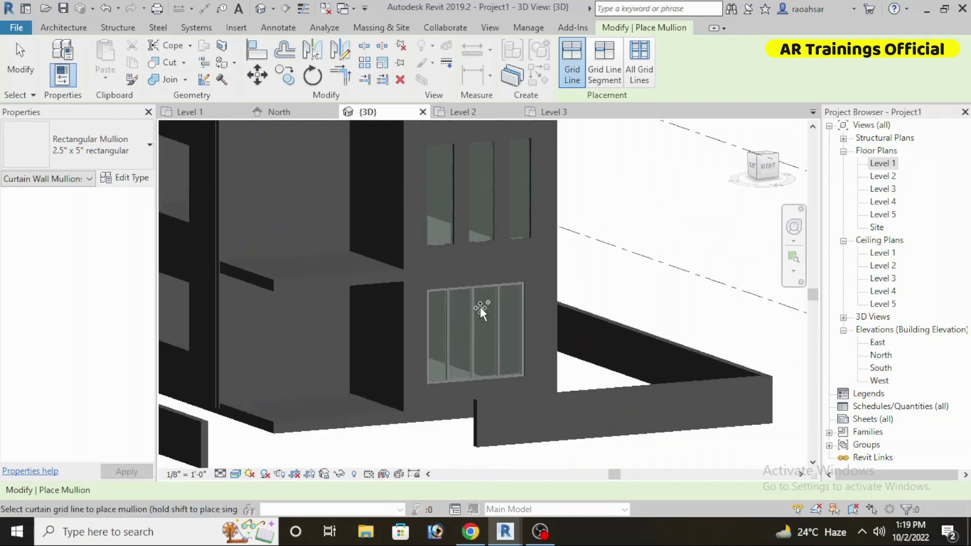
Finish mullion placement and return to the {3D} view after opening the Level 2 plan.
key("Escape")
double_click(884, 176)
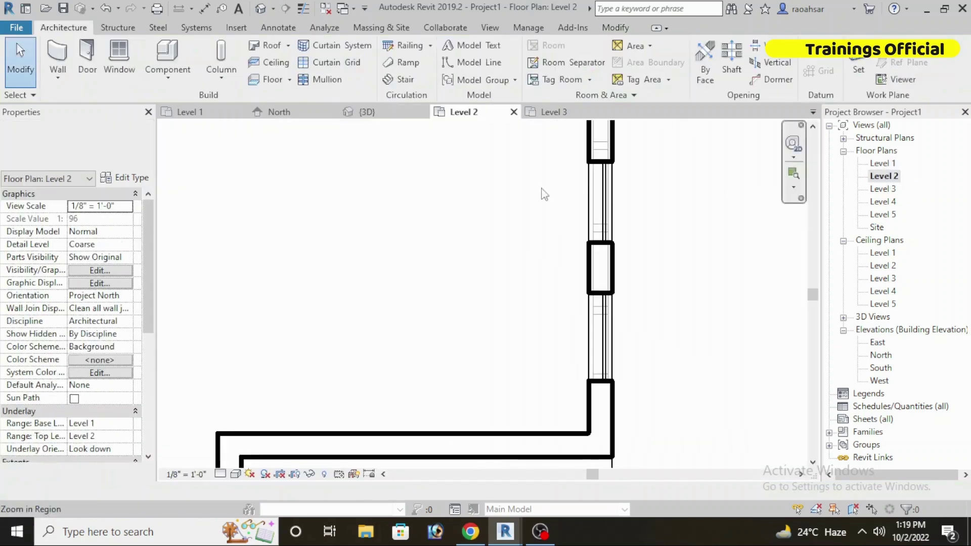
left_click(363, 112)
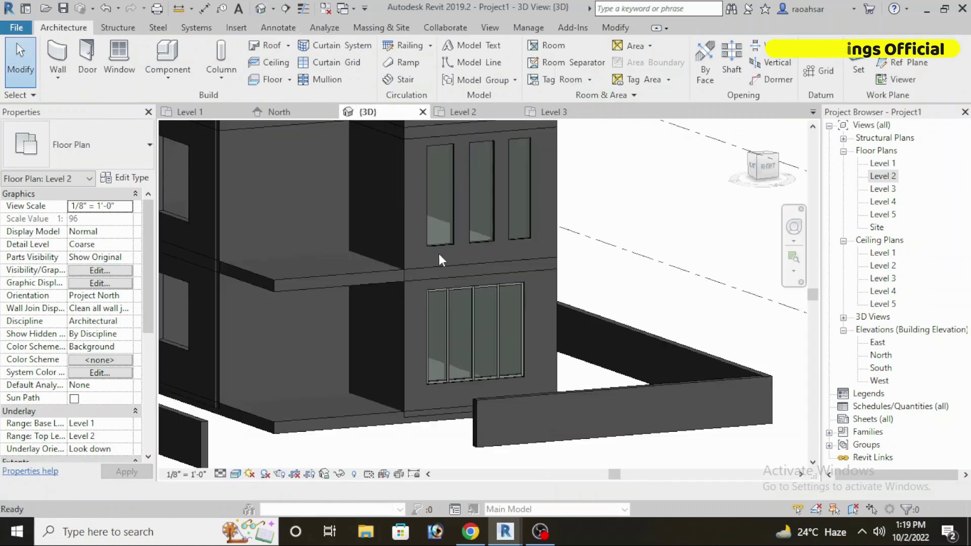
View the building's right side straight on, zoomed in on the three upper windows.
middle_click_drag(641, 364, 614, 344, "shift")
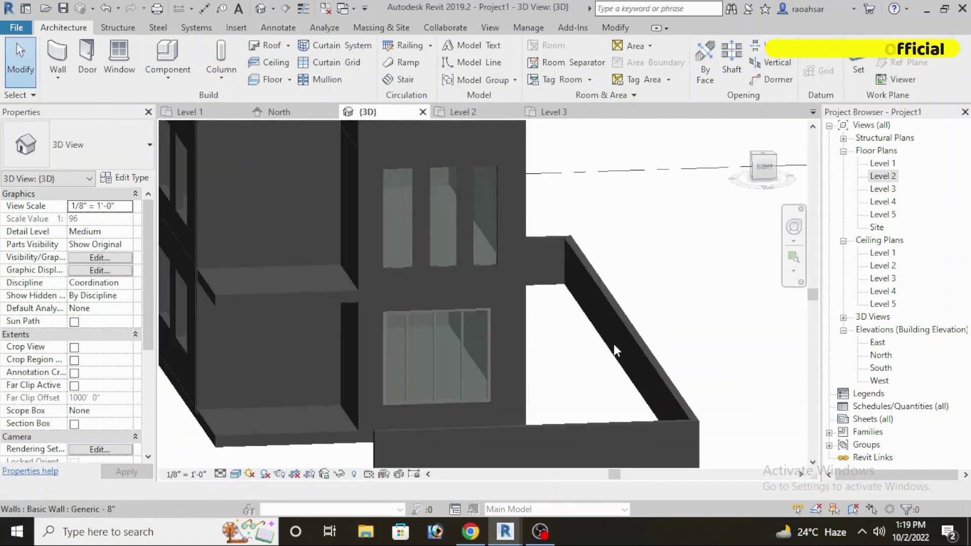
left_click(765, 165)
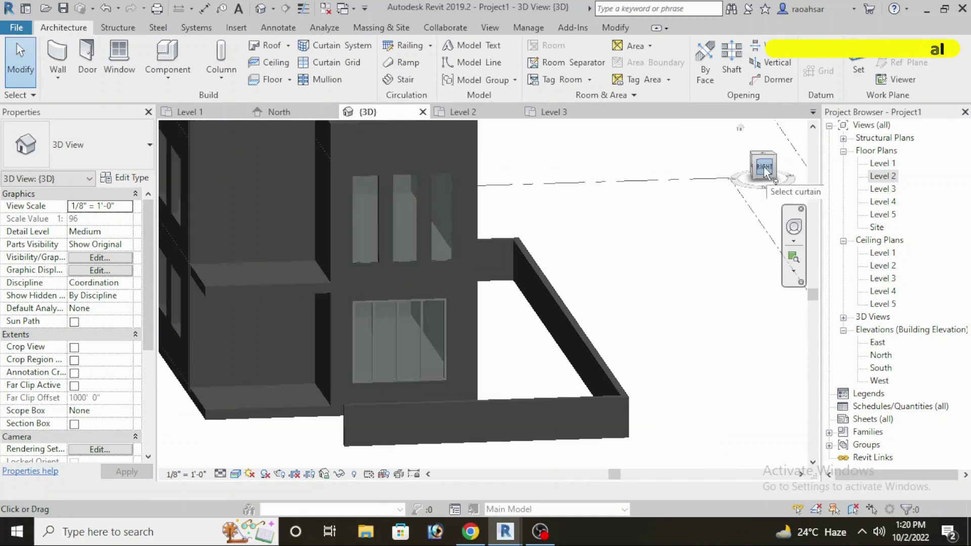
scroll(557, 273, "up", 2)
scroll(557, 274, "up", 2)
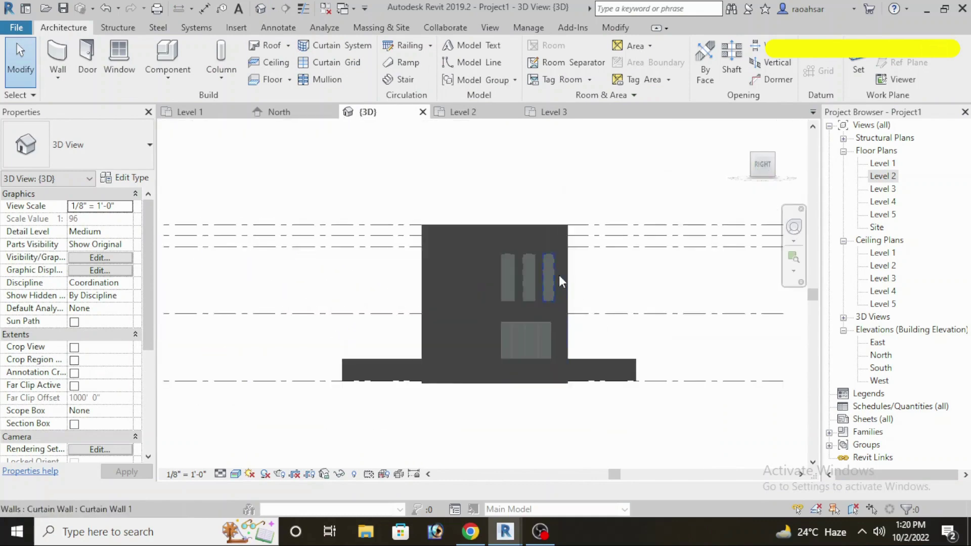
scroll(546, 268, "up", 3)
scroll(534, 272, "up", 3)
Add two horizontal curtain grid lines to each of the three upper windows.
left_click(331, 63)
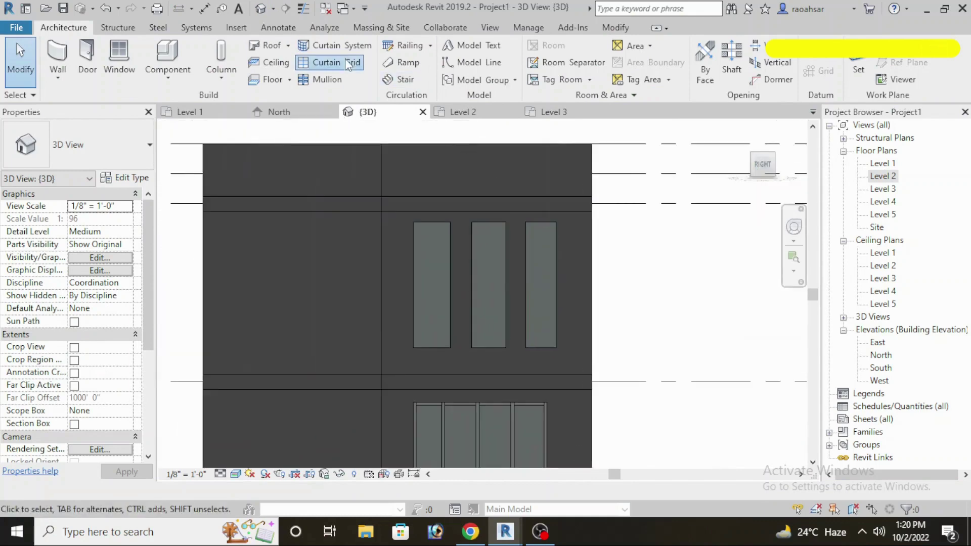
scroll(414, 260, "up", 3)
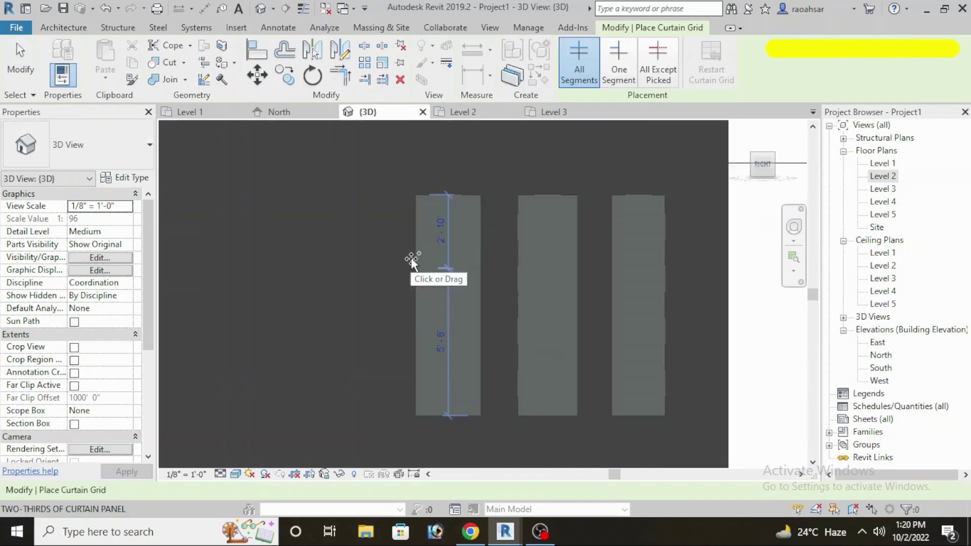
left_click(414, 260)
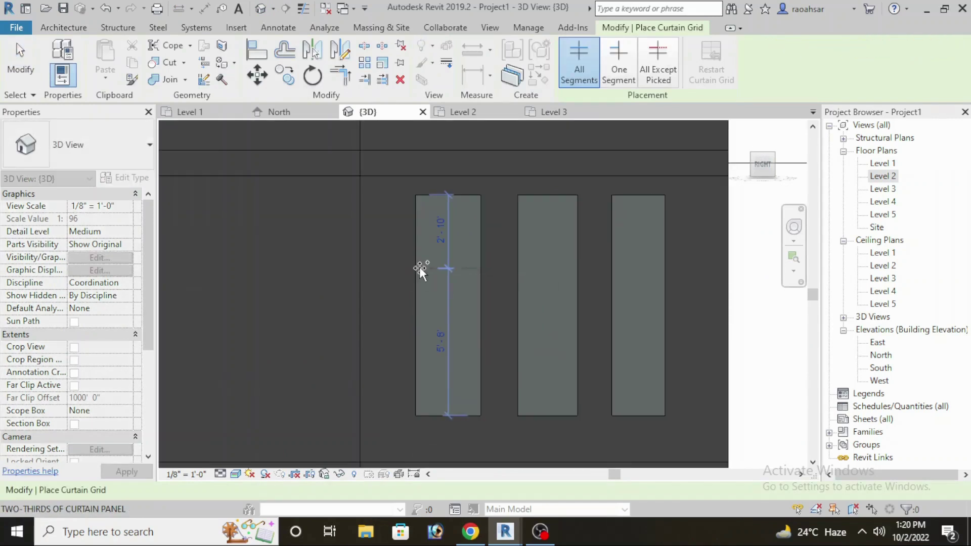
left_click(423, 342)
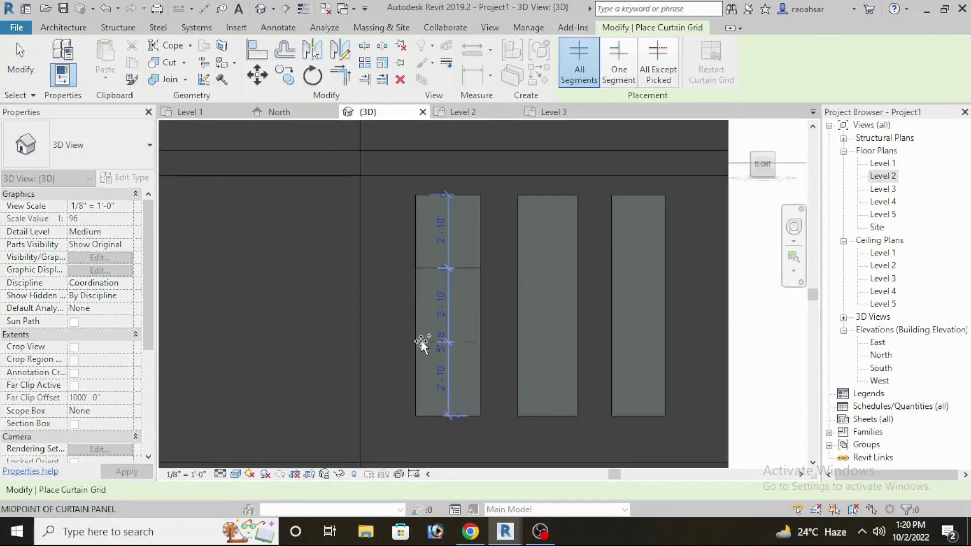
left_click(521, 340)
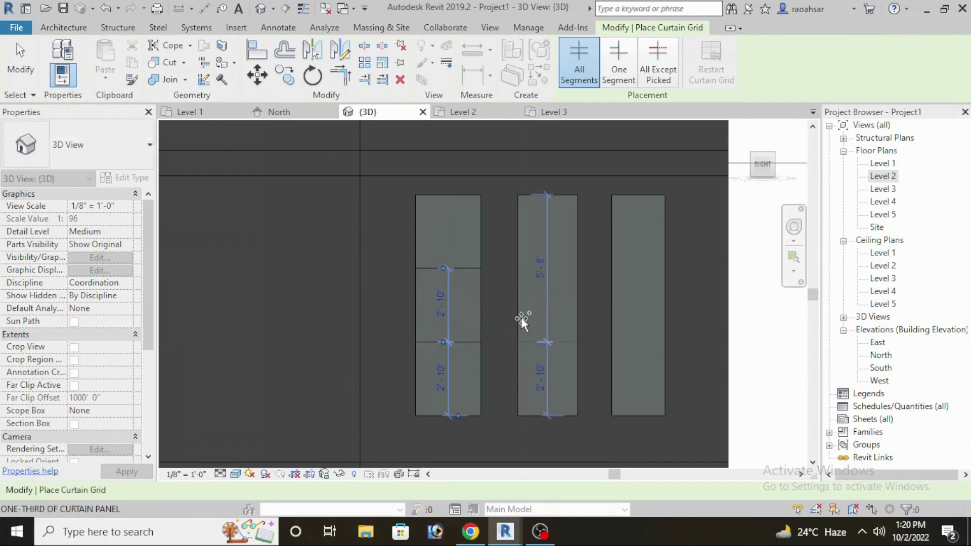
left_click(521, 264)
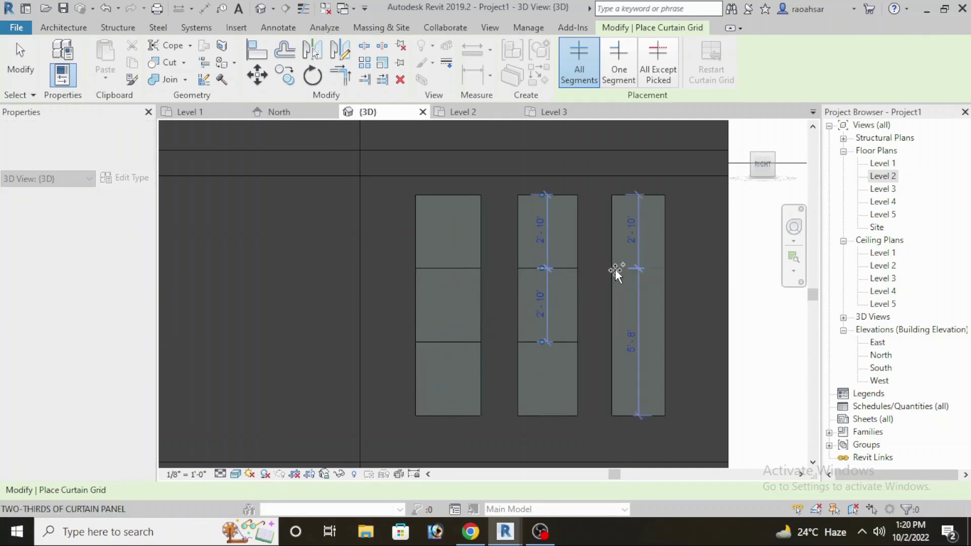
left_click(615, 344)
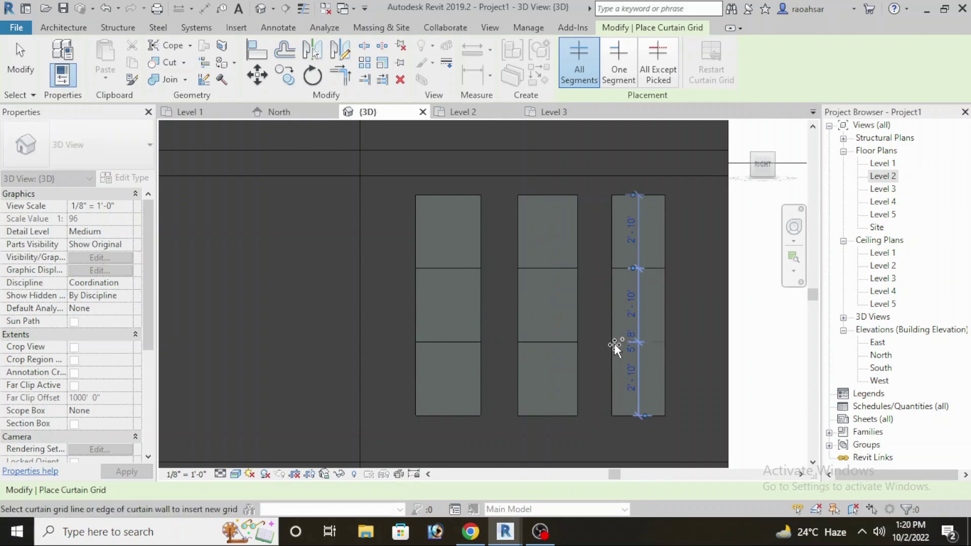
left_click(615, 344)
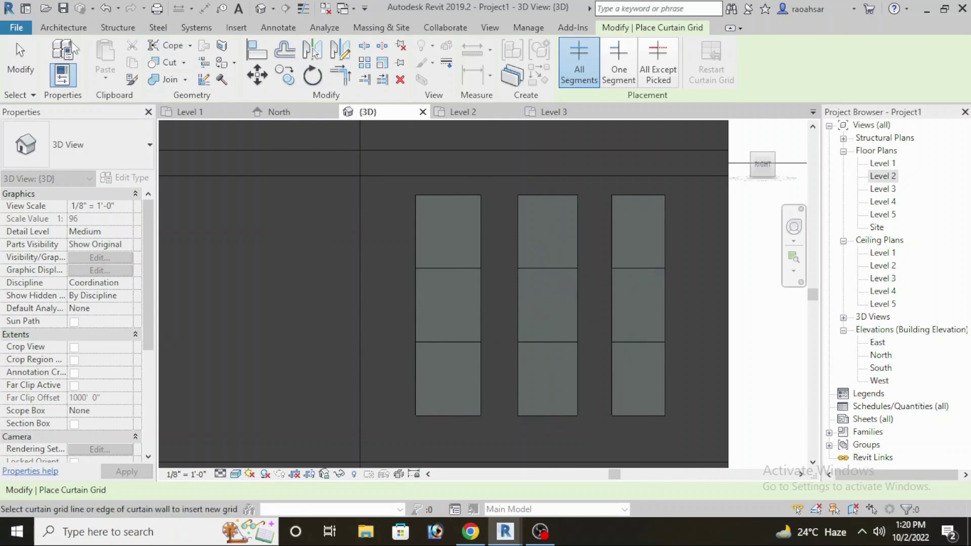
left_click(64, 28)
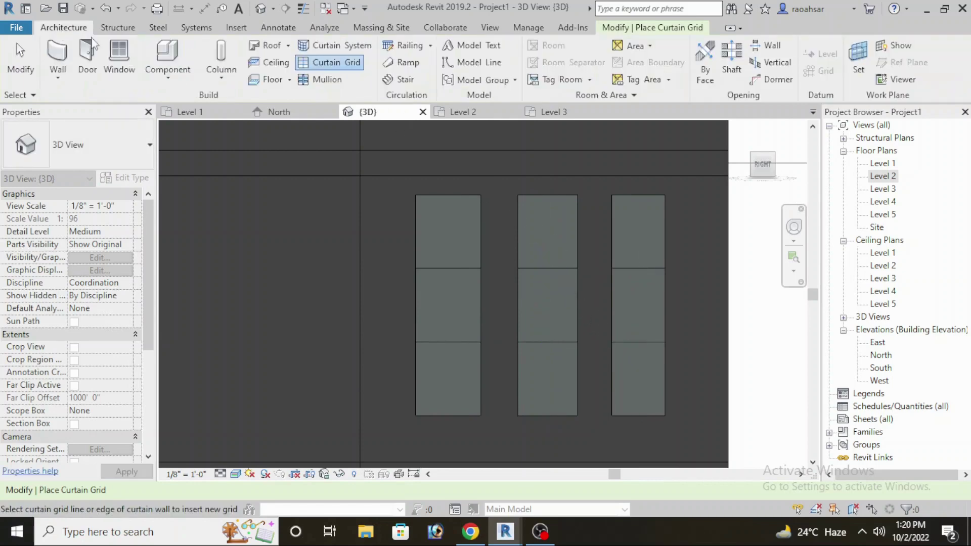
Frame the left, middle and right upper windows with mullions on all grid lines.
left_click(323, 79)
left_click(639, 66)
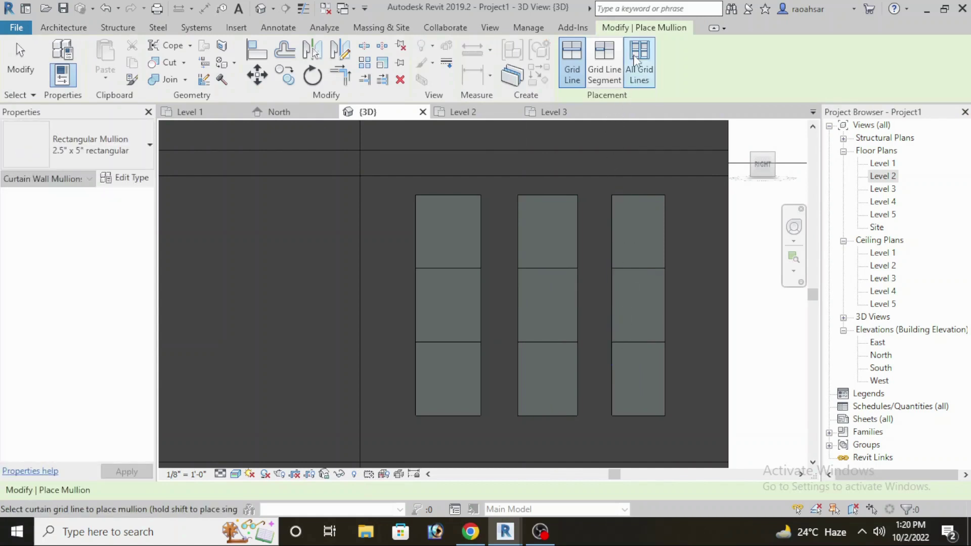
left_click(456, 269)
left_click(563, 272)
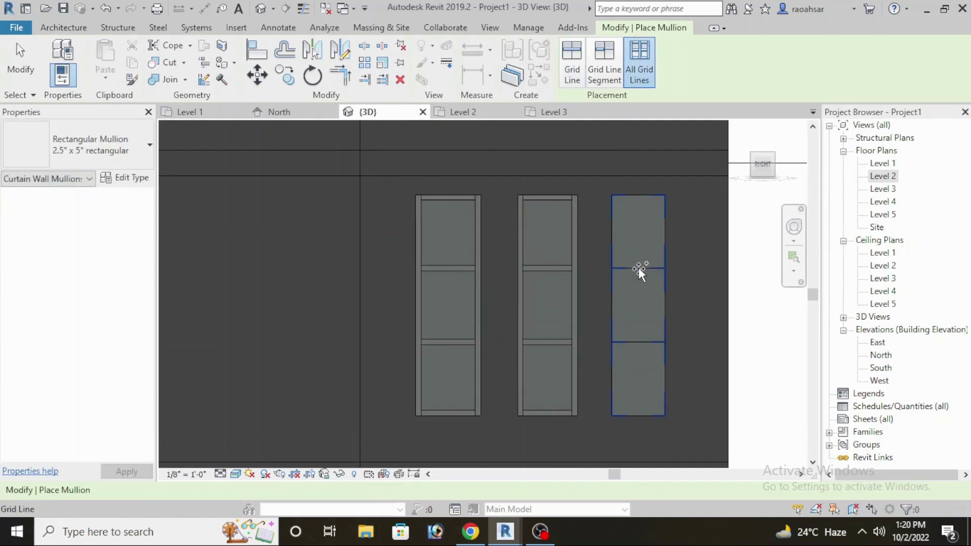
left_click(638, 268)
scroll(638, 273, "down", 2)
scroll(638, 275, "down", 2)
scroll(659, 299, "down", 1)
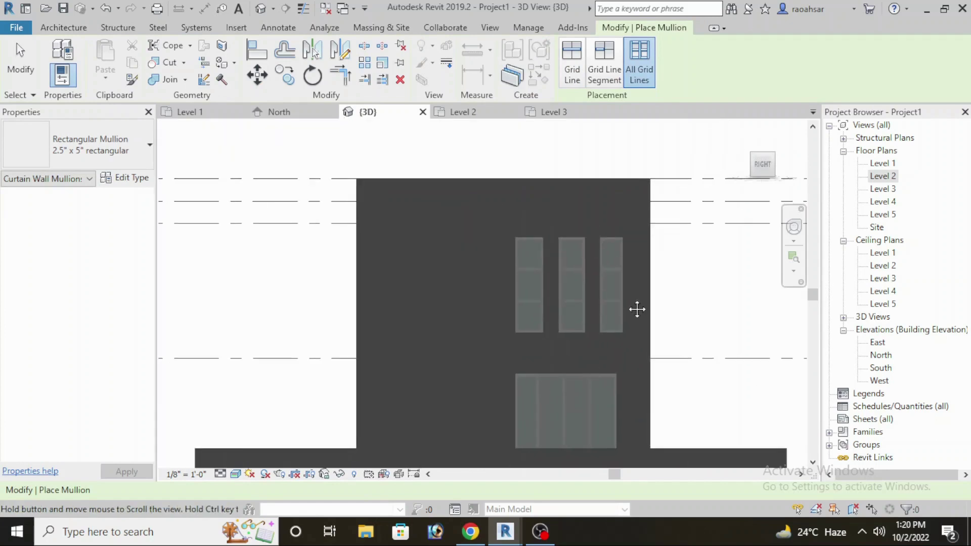
key("Escape")
key("Escape")
scroll(632, 291, "down", 1)
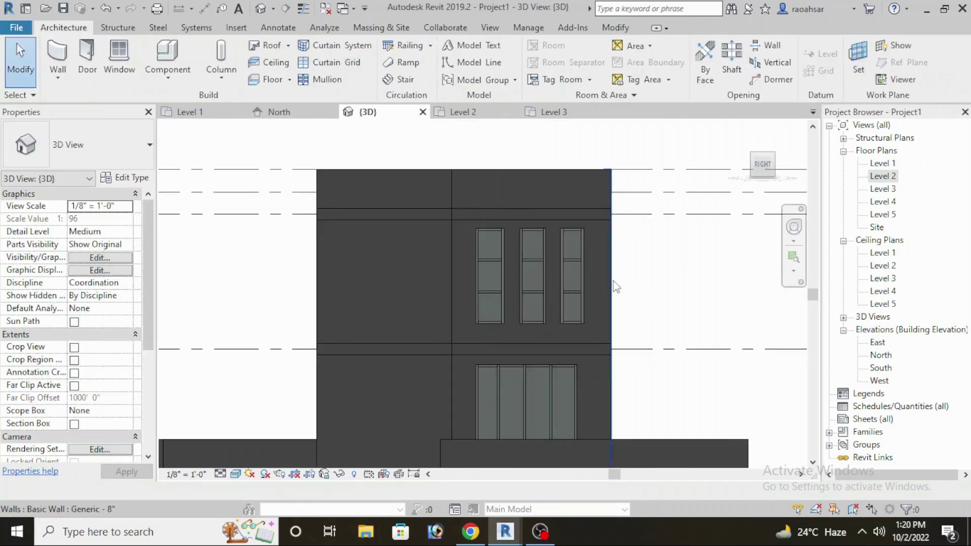
scroll(653, 295, "down", 1)
mouse_move(635, 356)
middle_mouse_down("shift")
mouse_move(709, 393)
mouse_move(683, 356)
middle_mouse_up("shift")
scroll(633, 283, "up", 1)
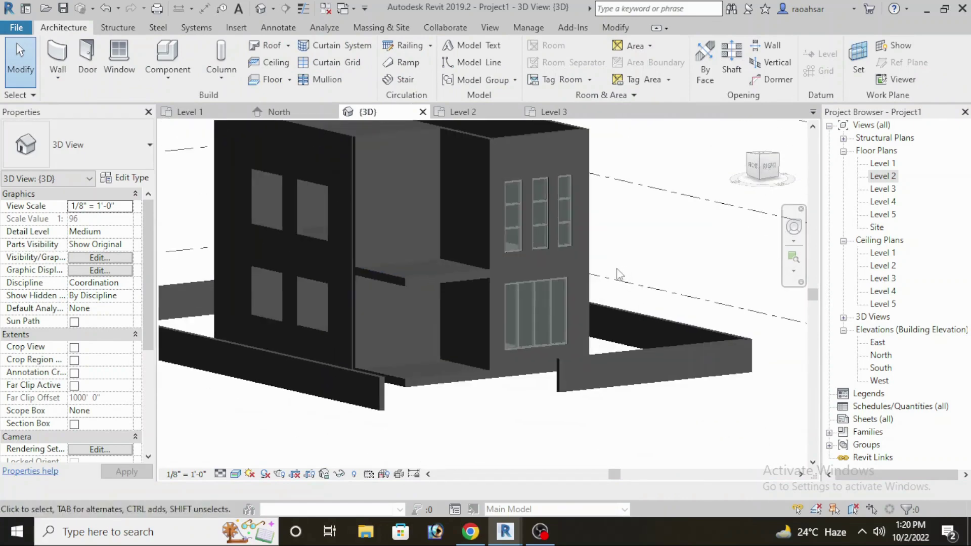
scroll(536, 205, "up", 1)
scroll(532, 202, "up", 1)
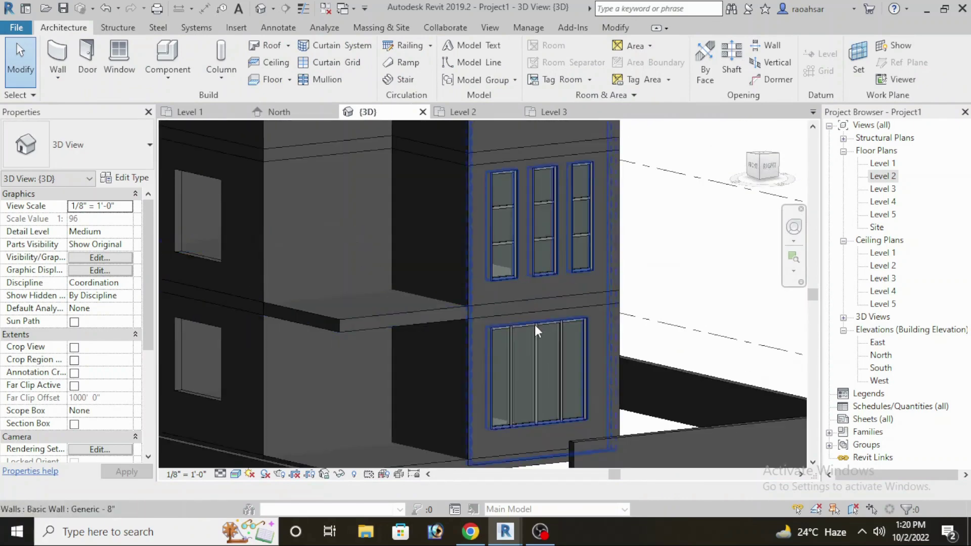
scroll(545, 298, "down", 1)
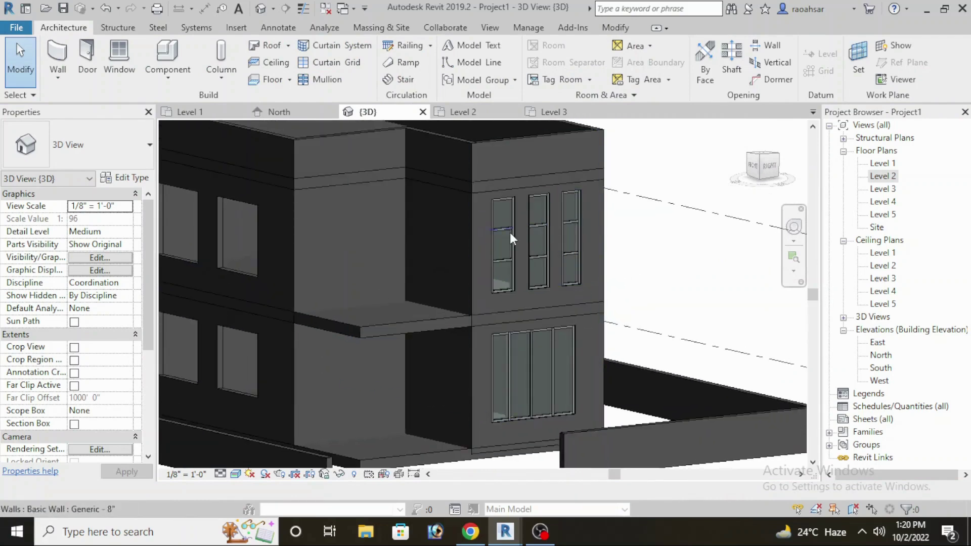
scroll(508, 232, "up", 2)
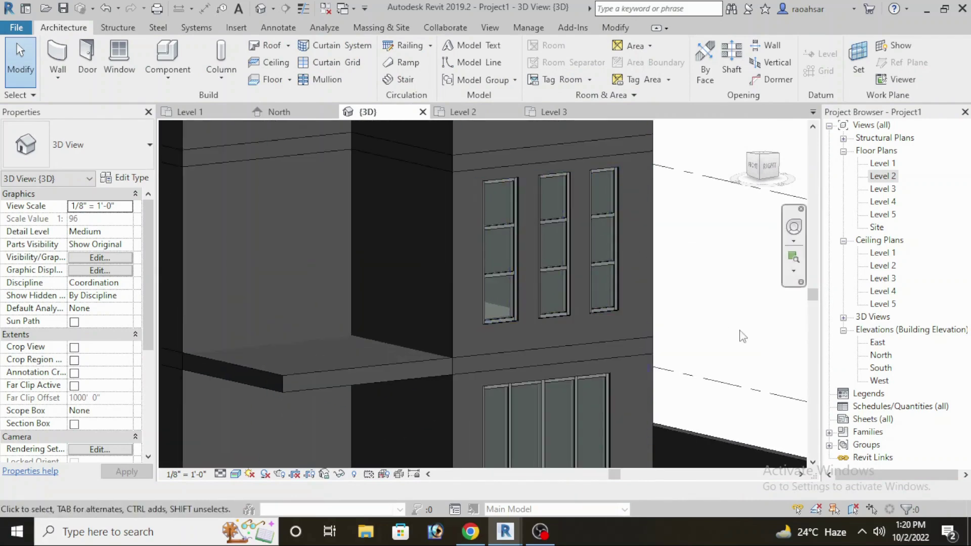
scroll(639, 283, "down", 2)
scroll(639, 287, "up", 1)
mouse_move(662, 337)
middle_mouse_down("shift")
mouse_move(632, 337)
mouse_move(656, 336)
middle_mouse_up("shift")
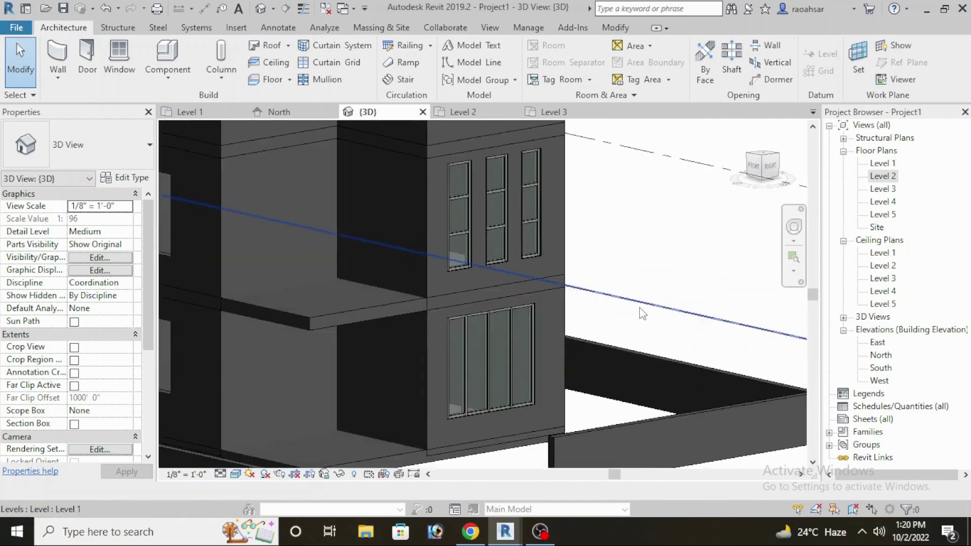
scroll(509, 247, "up", 2)
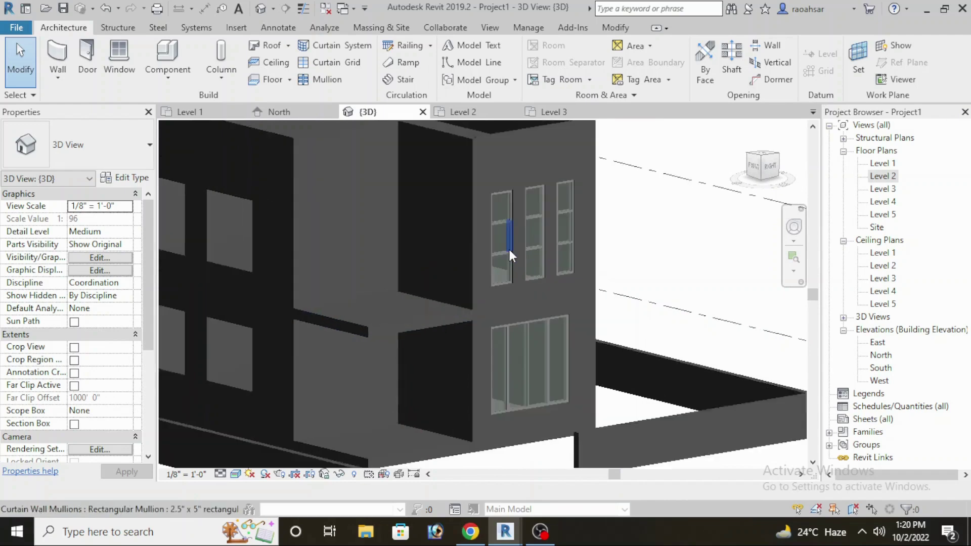
scroll(508, 247, "up", 1)
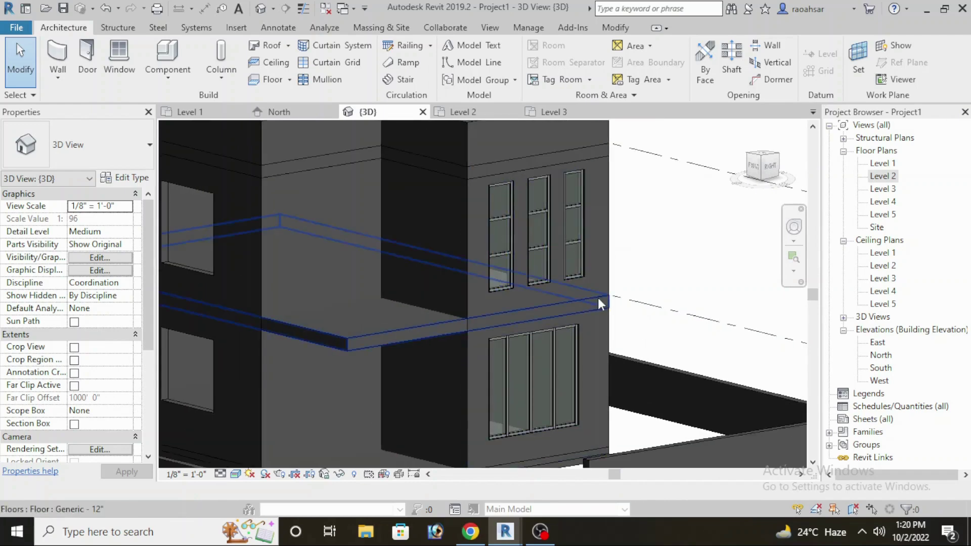
scroll(602, 279, "down", 2)
scroll(447, 314, "down", 1)
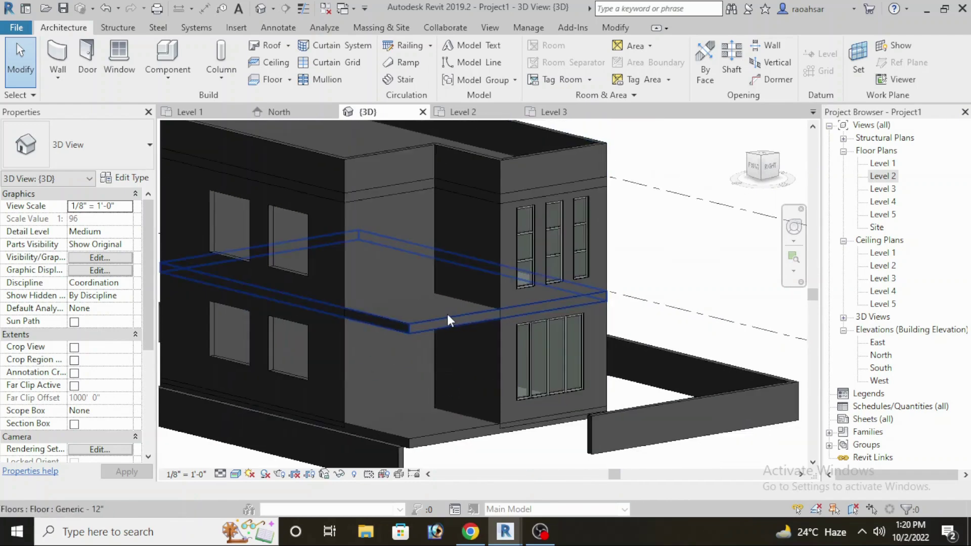
scroll(447, 314, "up", 1)
middle_click_drag(454, 313, 492, 314, "shift")
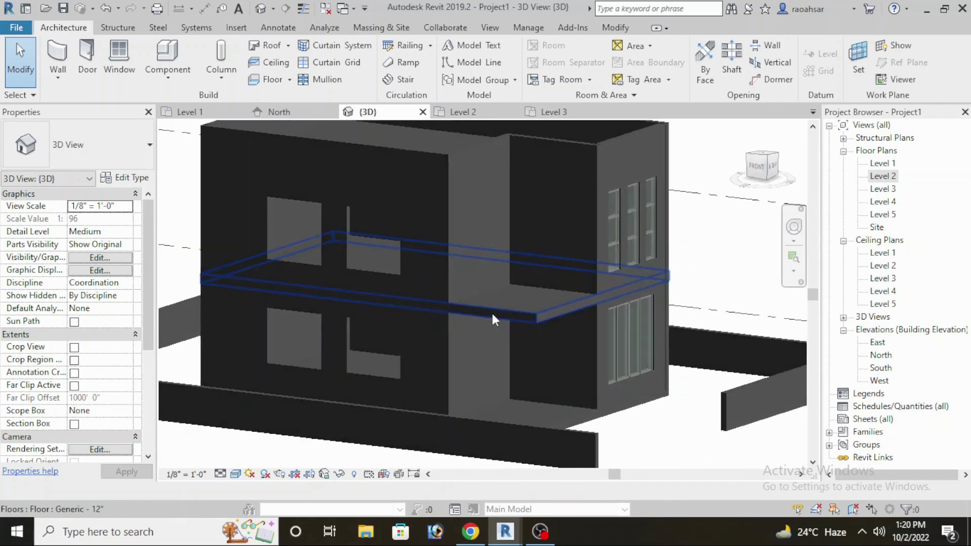
mouse_move(575, 342)
middle_mouse_down("shift")
mouse_move(539, 364)
mouse_move(533, 351)
mouse_move(552, 361)
middle_mouse_up("shift")
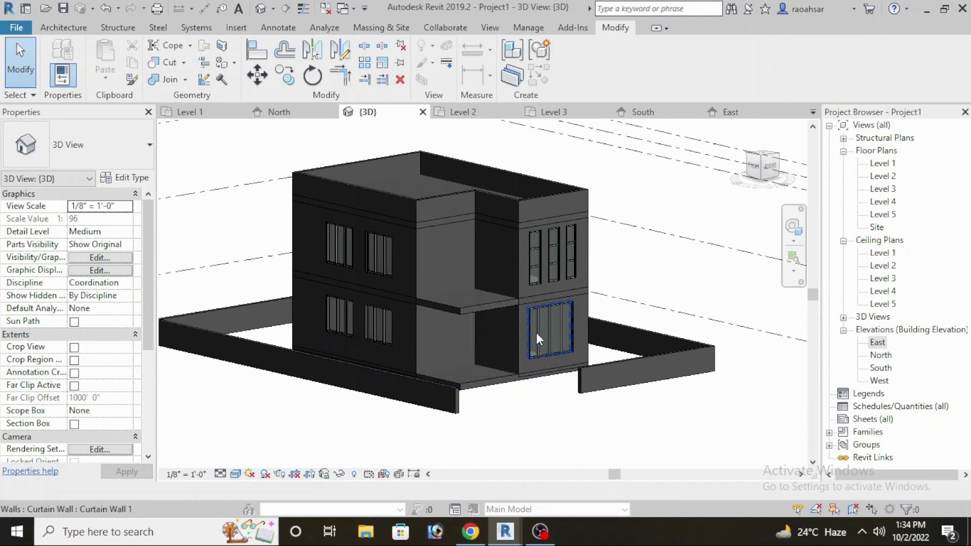
View the east facade straight on from the right, zoomed and centred on the curtain walls.
left_click_drag(760, 167, 749, 208)
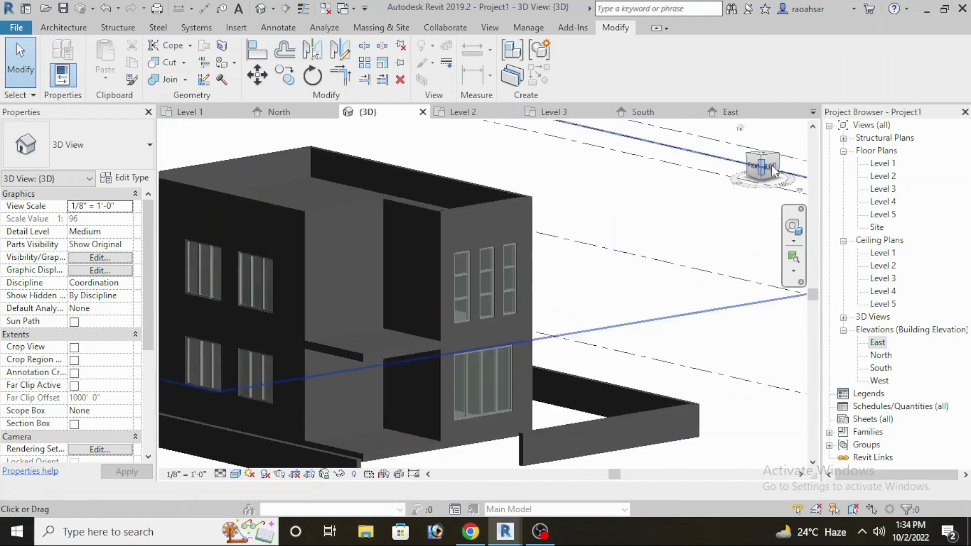
left_click(769, 167)
scroll(484, 330, "up", 1)
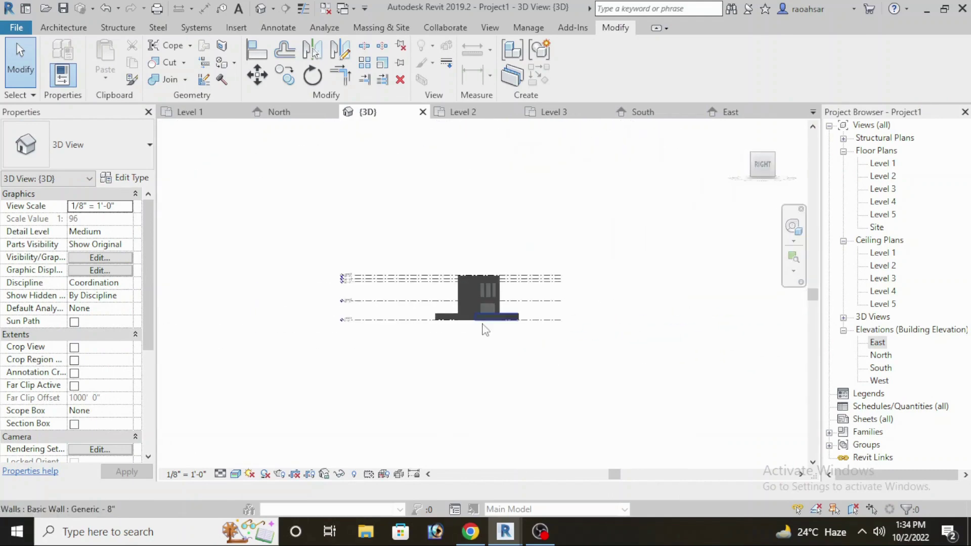
scroll(493, 295, "up", 1)
scroll(526, 296, "up", 2)
scroll(526, 296, "up", 1)
scroll(553, 286, "up", 1)
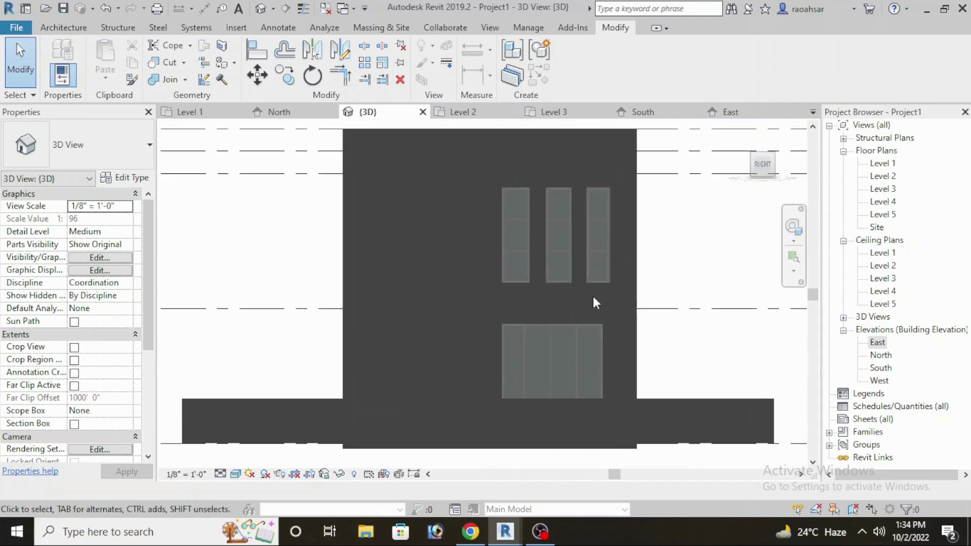
mouse_move(593, 293)
middle_mouse_down()
mouse_move(654, 337)
mouse_move(628, 321)
middle_mouse_up()
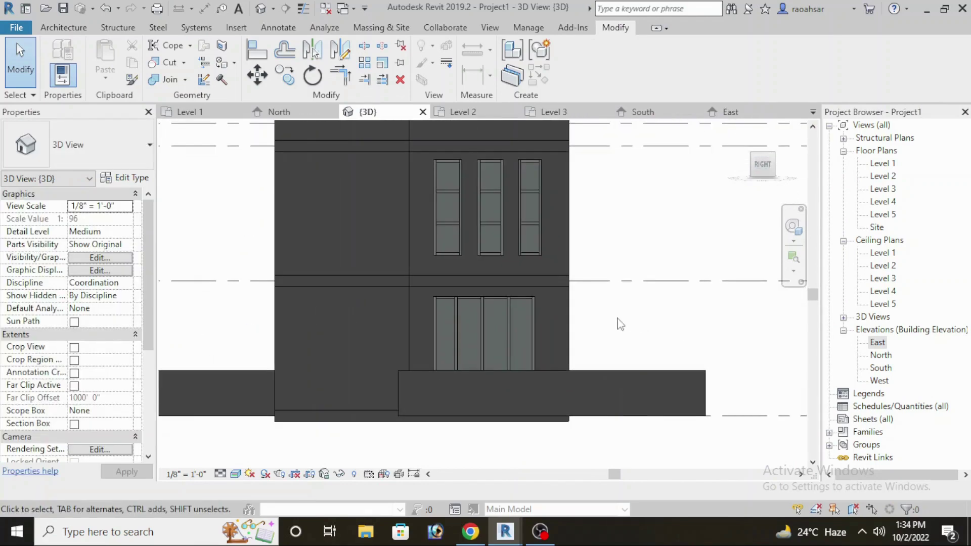
left_click(60, 28)
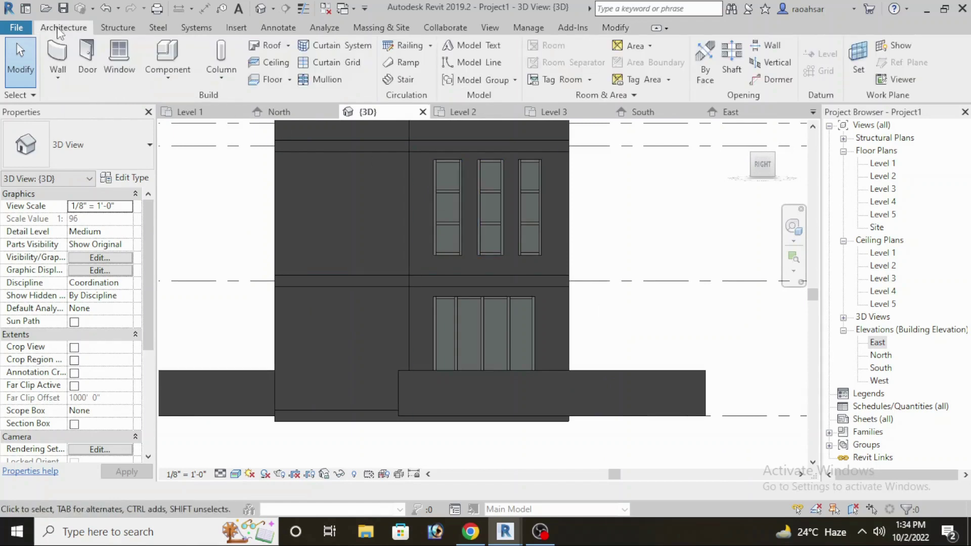
Start a Model In-Place component in the Generic Models family category.
left_click(167, 85)
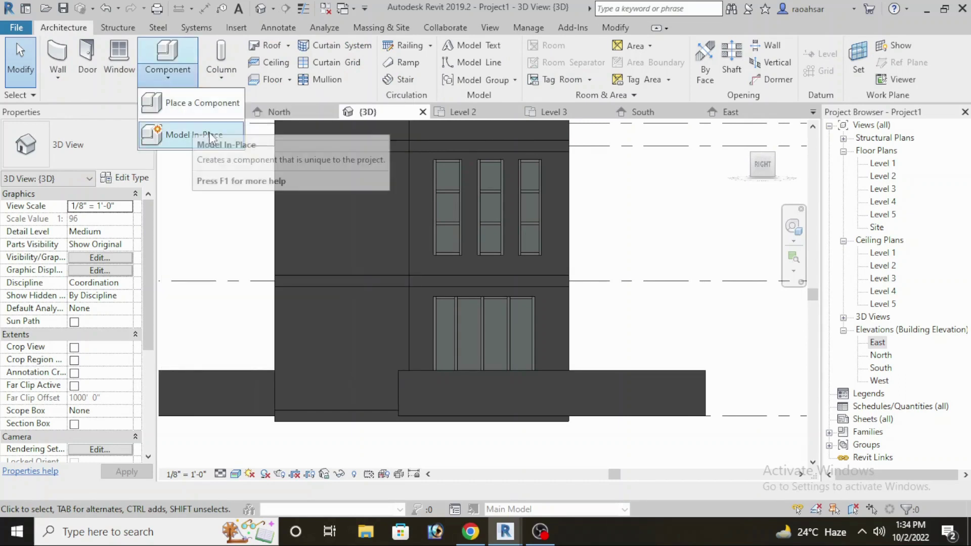
left_click(184, 145)
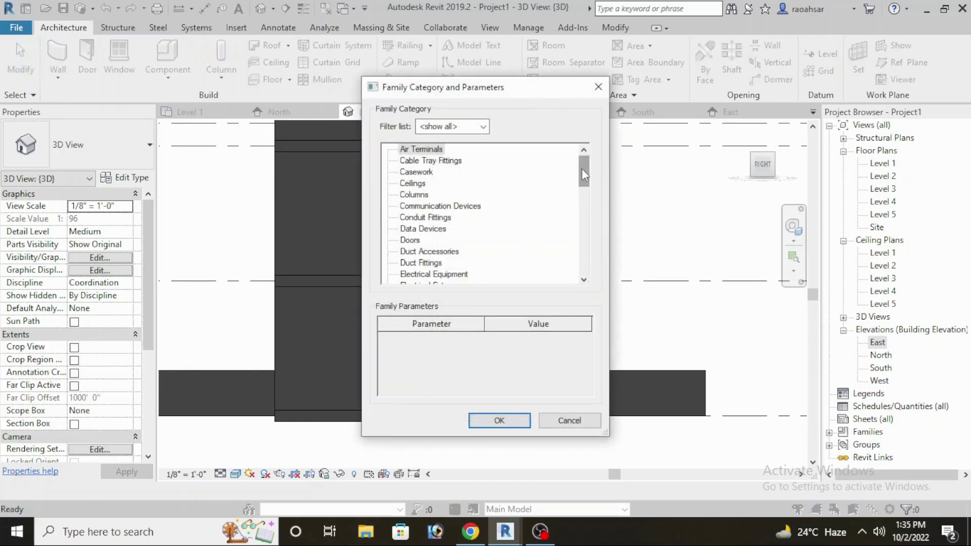
left_click_drag(582, 170, 582, 194)
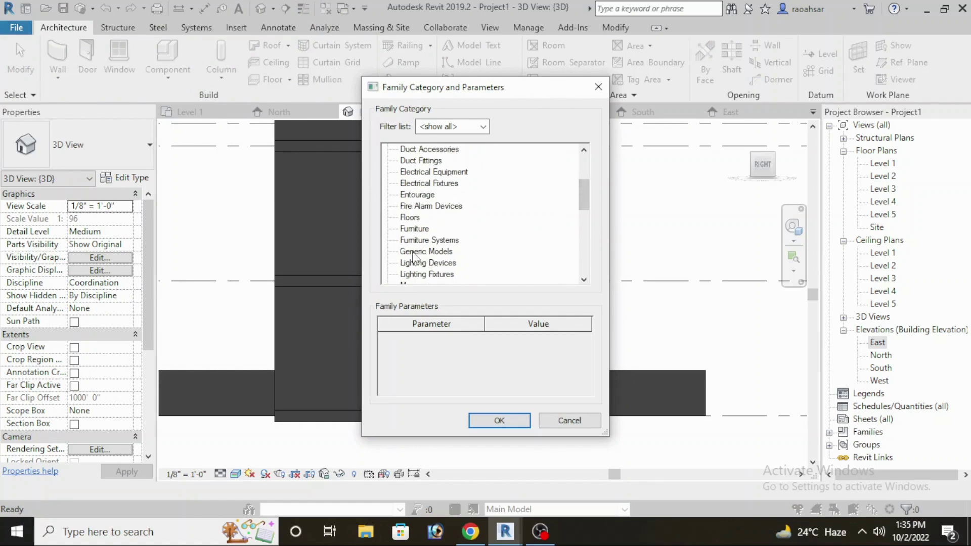
left_click(510, 422)
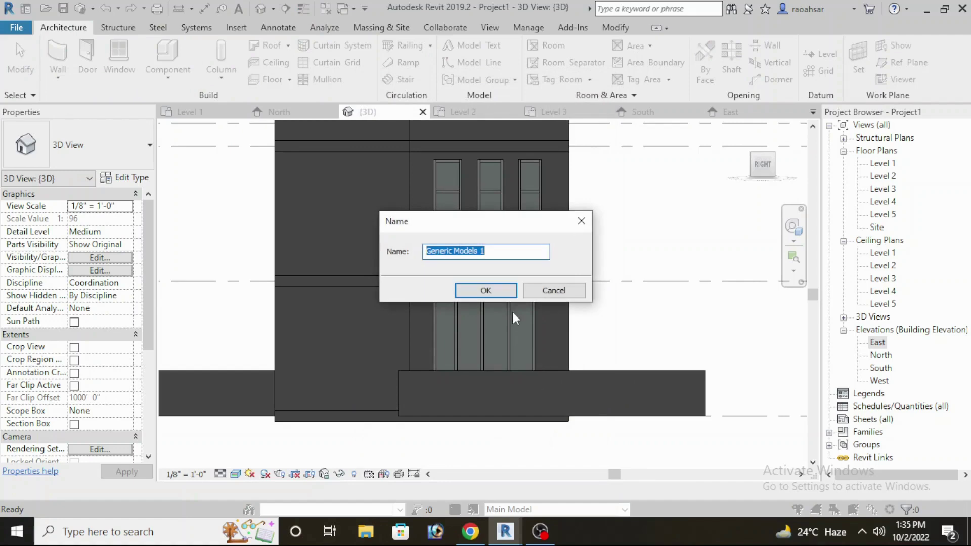
Accept the name 'Generic Models 1', choose Pick a plane, and try the Rectangle tool.
left_click(486, 290)
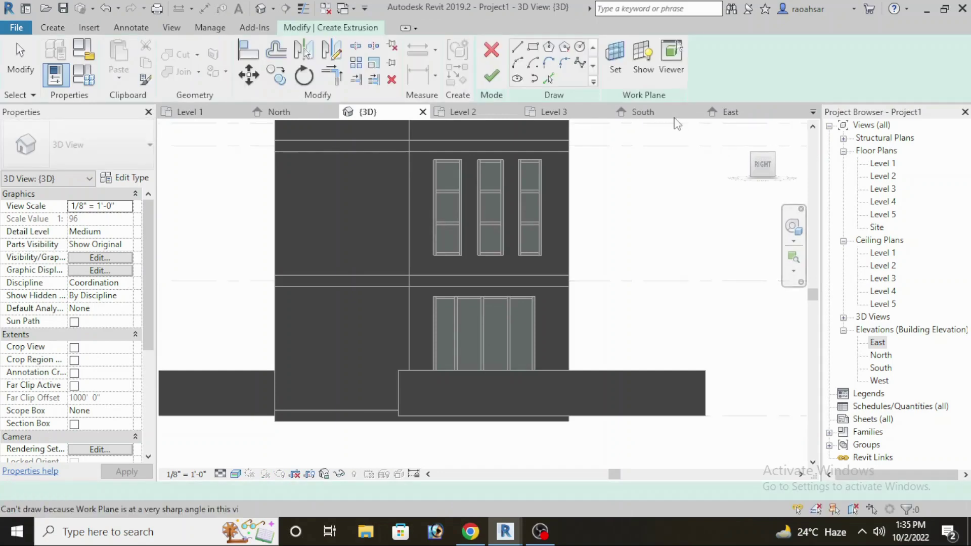
left_click(626, 69)
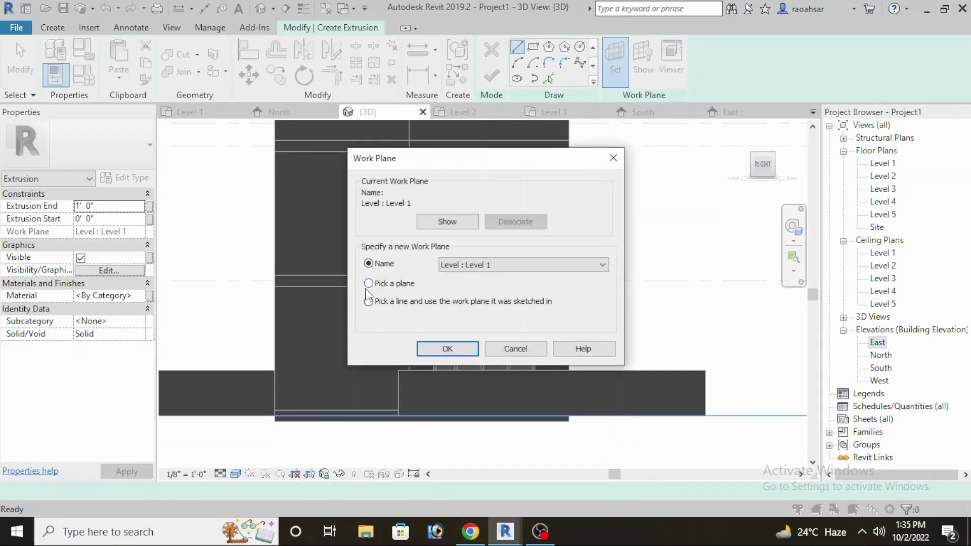
left_click(448, 349)
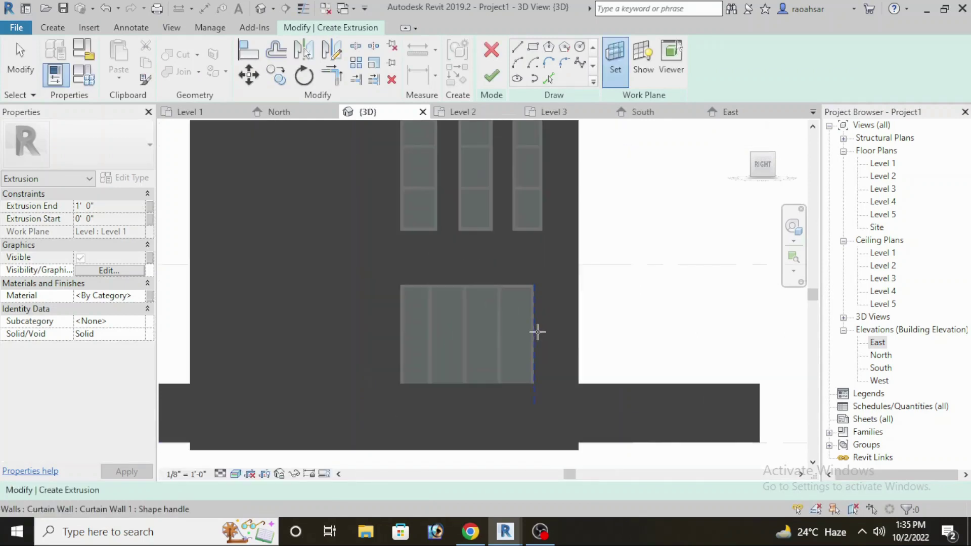
scroll(537, 332, "down", 1)
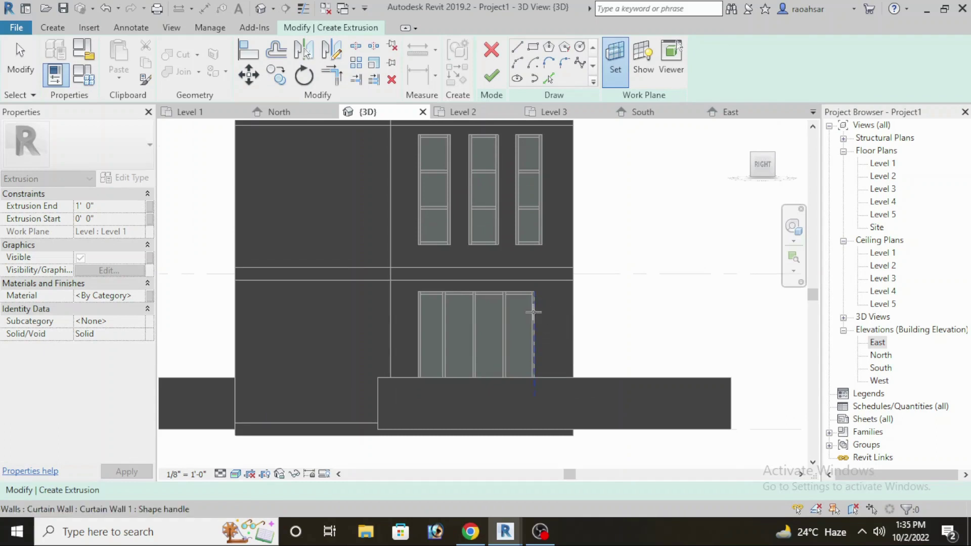
left_click(534, 48)
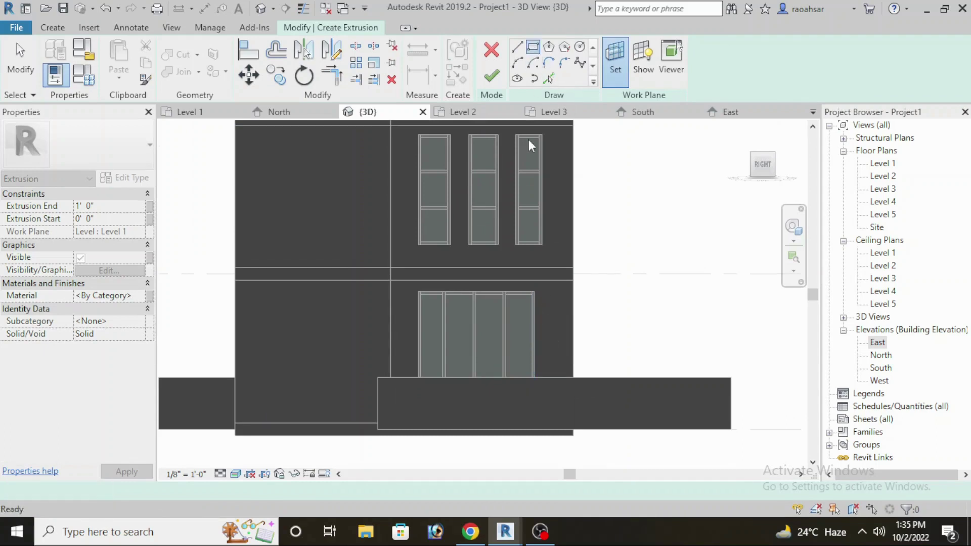
Cancel and retry picking a work plane, leaving the extrusion on Level 1.
scroll(524, 276, "down", 1)
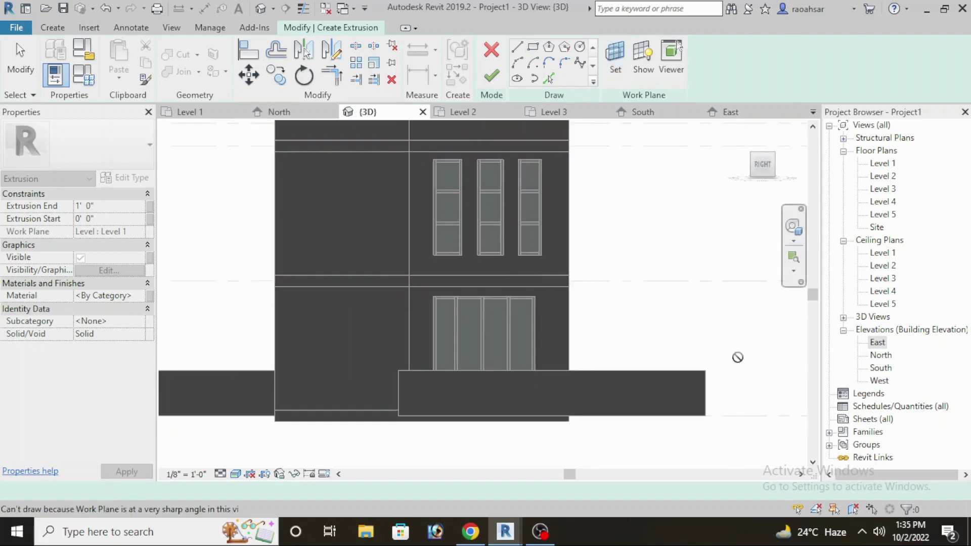
key("Escape")
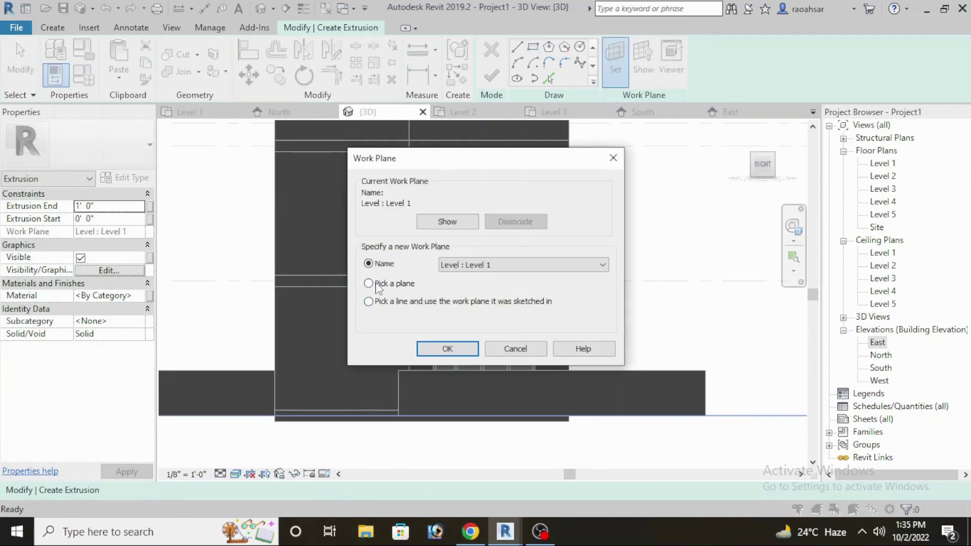
left_click(447, 349)
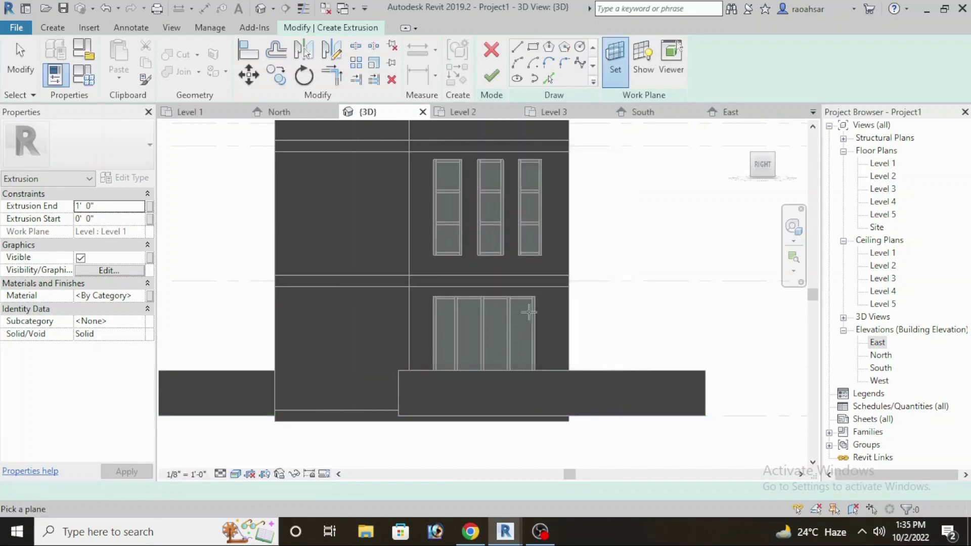
scroll(551, 271, "up", 2)
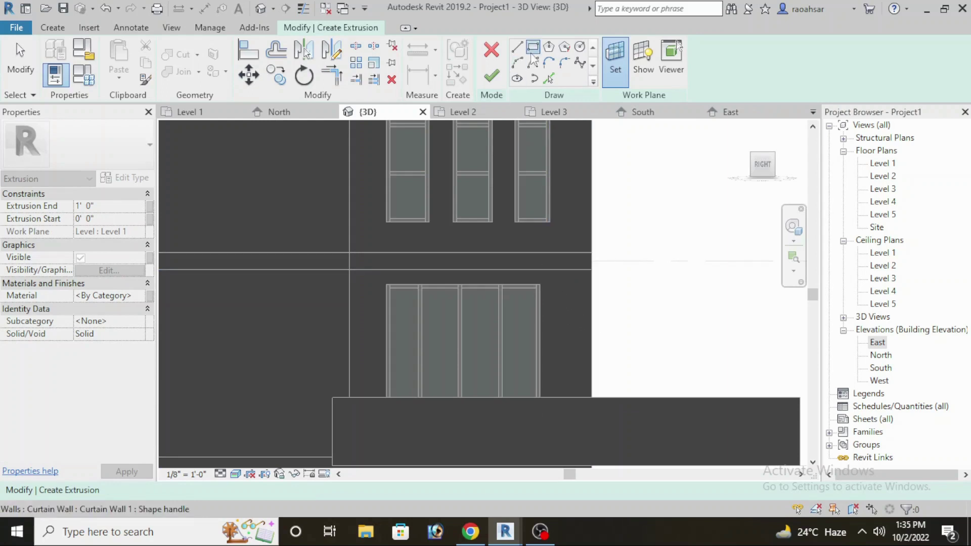
key("Escape")
scroll(548, 320, "down", 2)
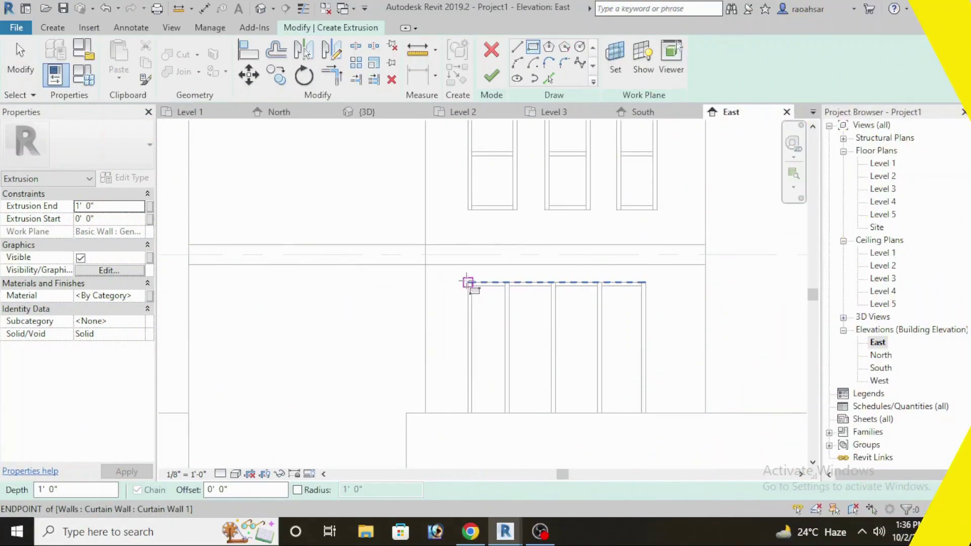
Sketch a 9' 0" rectangle around the lower curtain-wall window in East elevation.
left_click(468, 282)
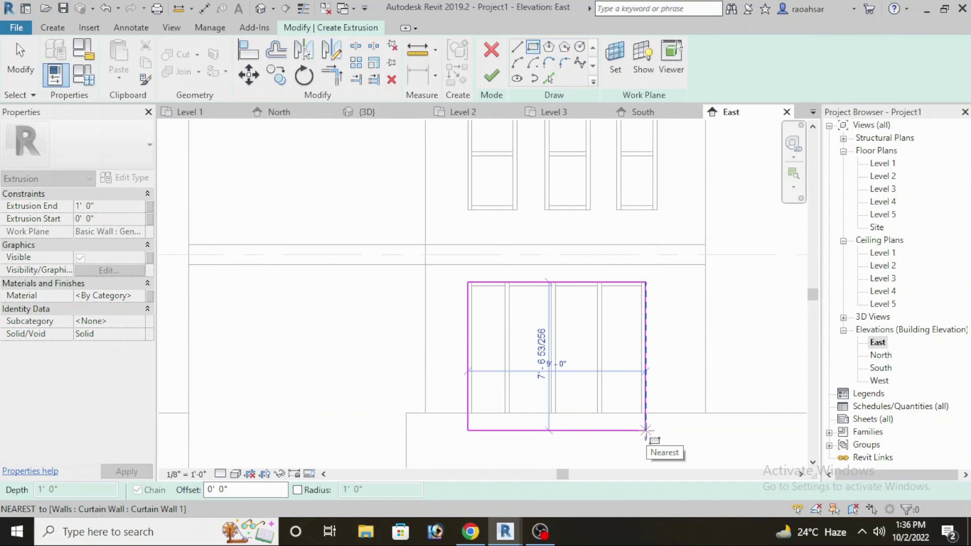
left_click(646, 429)
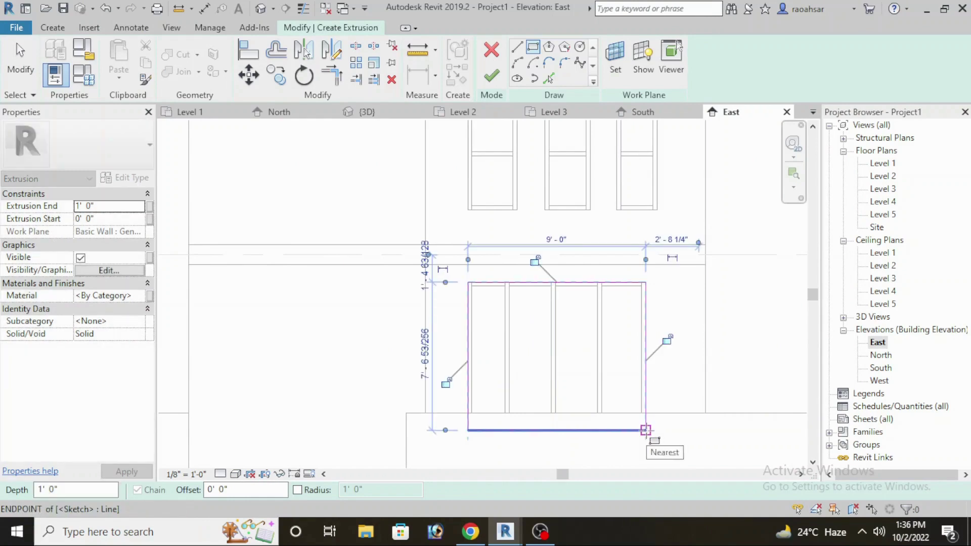
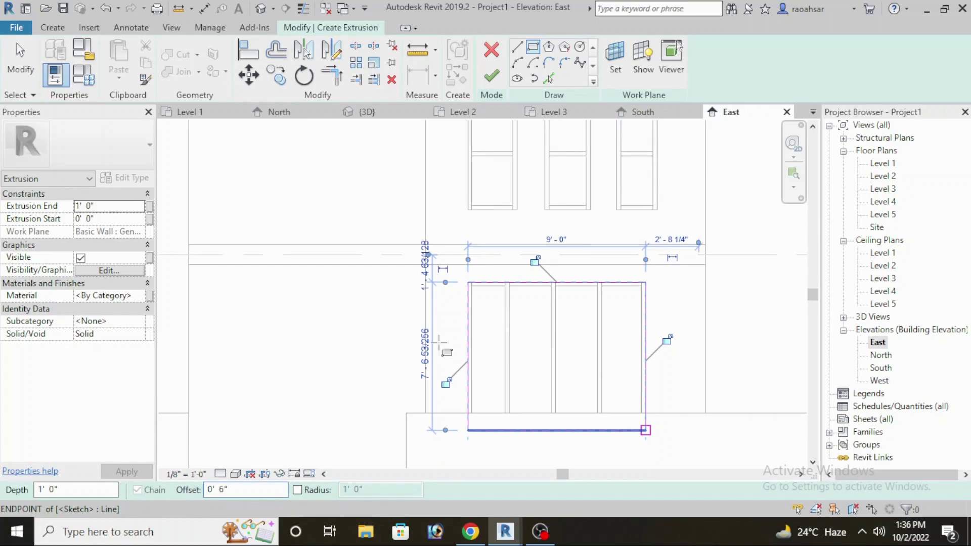
Draw an outer rectangle around the east window and set Extrusion End to -1' 0".
scroll(468, 278, "up", 1)
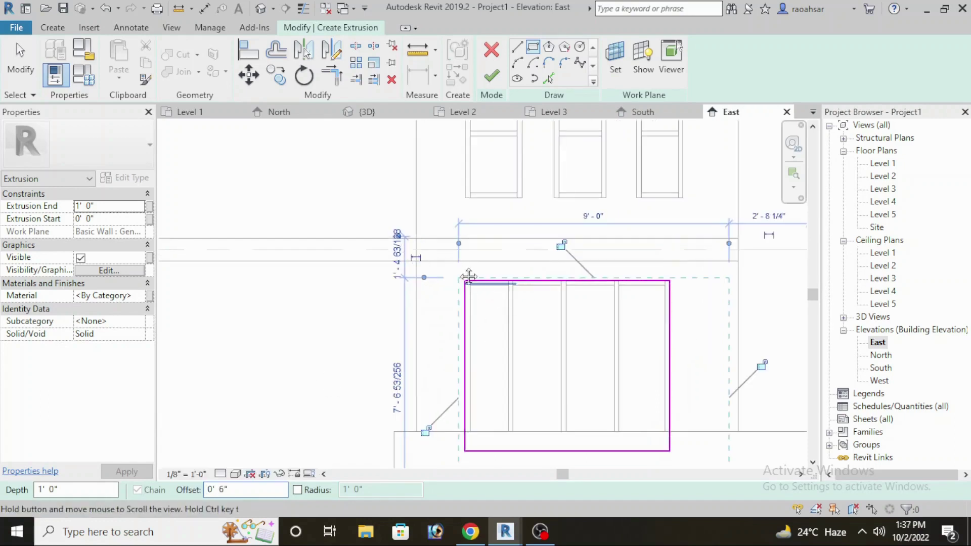
scroll(469, 277, "up", 1)
left_click(431, 253)
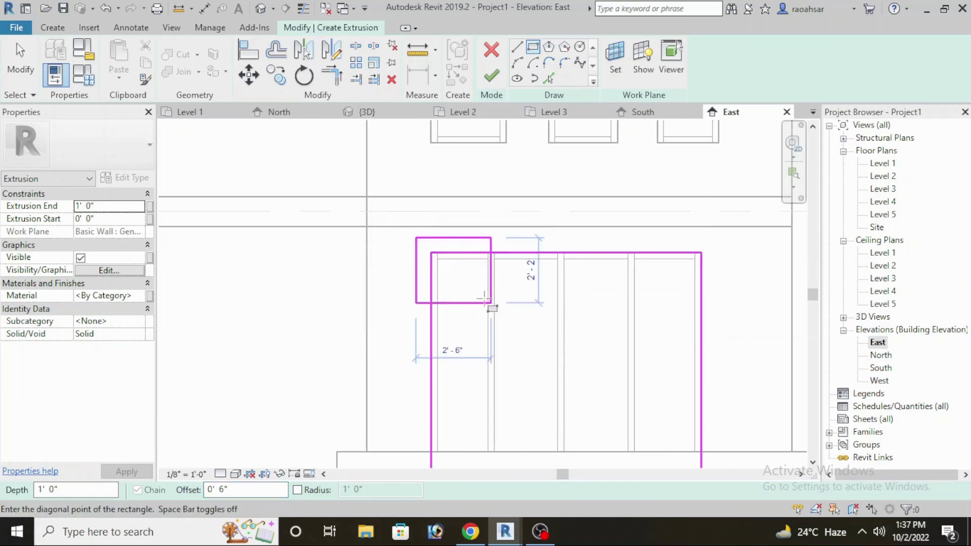
scroll(517, 338, "down", 1)
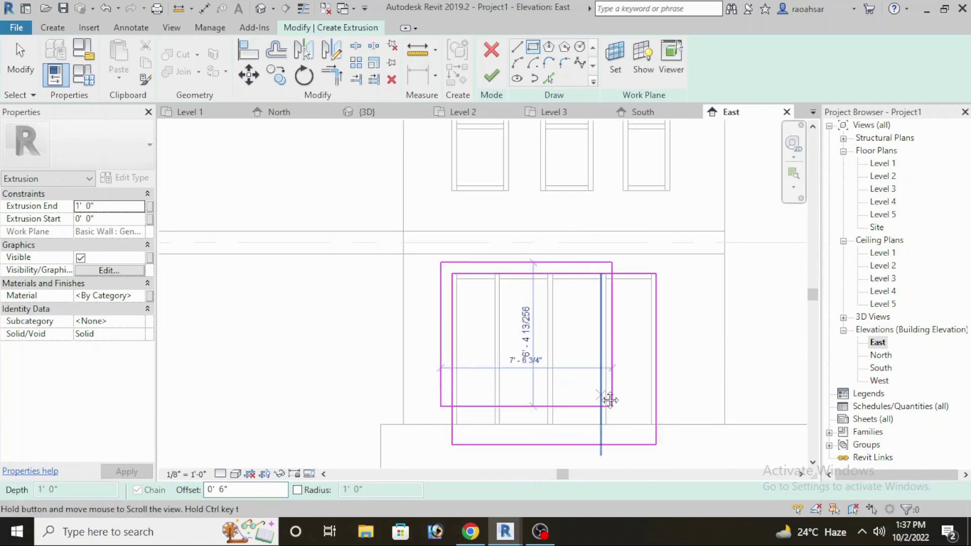
middle_click_drag(610, 400, 592, 384)
scroll(646, 420, "up", 1)
scroll(642, 410, "up", 1)
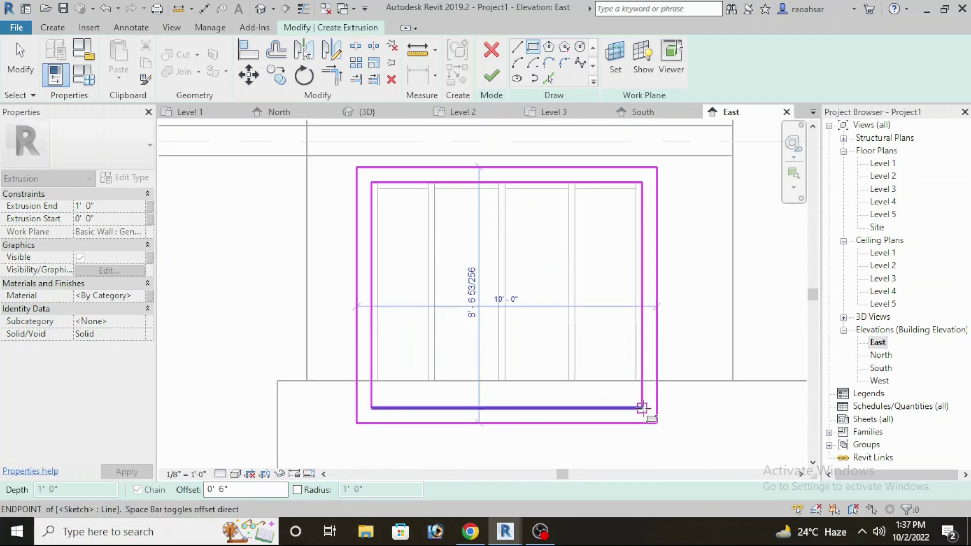
left_click(642, 408)
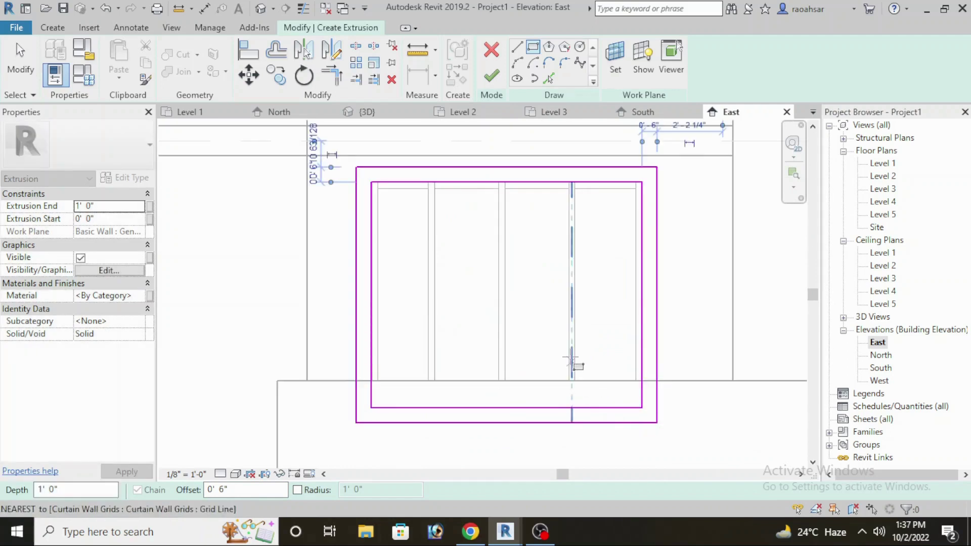
scroll(570, 357, "down", 1)
scroll(570, 357, "down", 1)
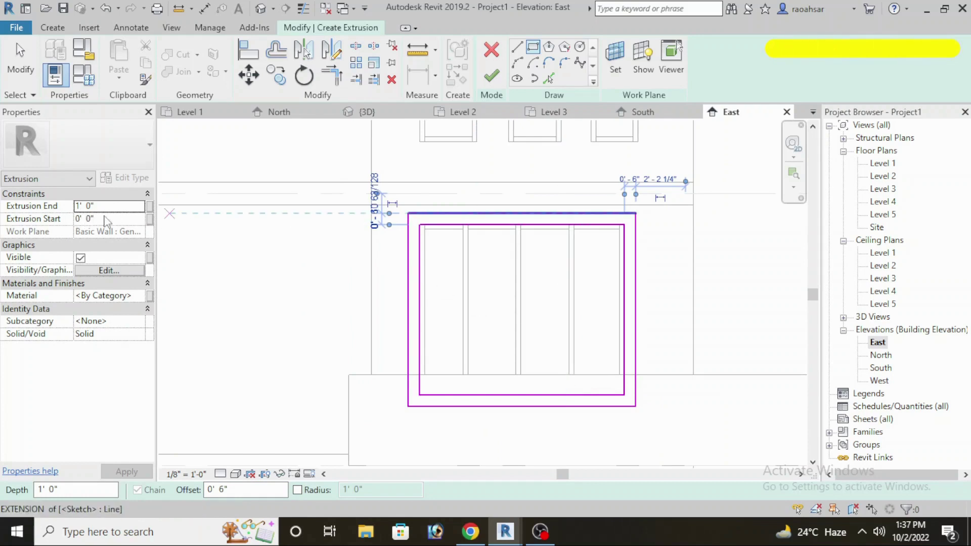
left_click(98, 207)
type("-")
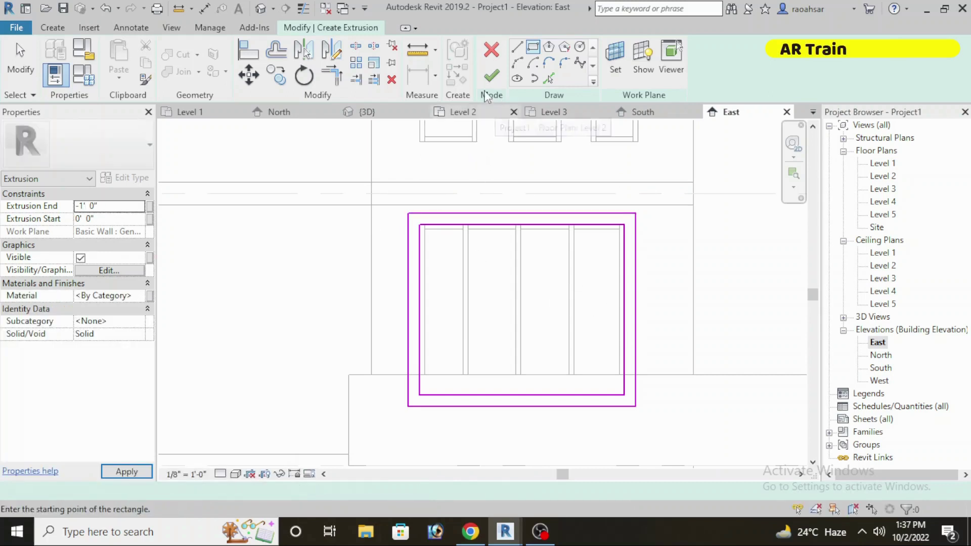
Finish the frame extrusion sketch and view the building corner in 3D.
left_click(491, 76)
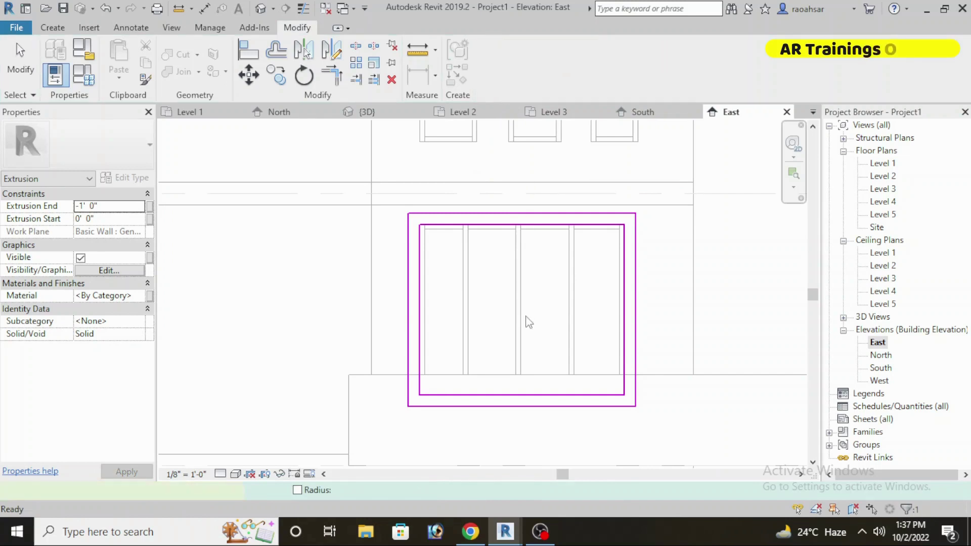
scroll(526, 321, "down", 2)
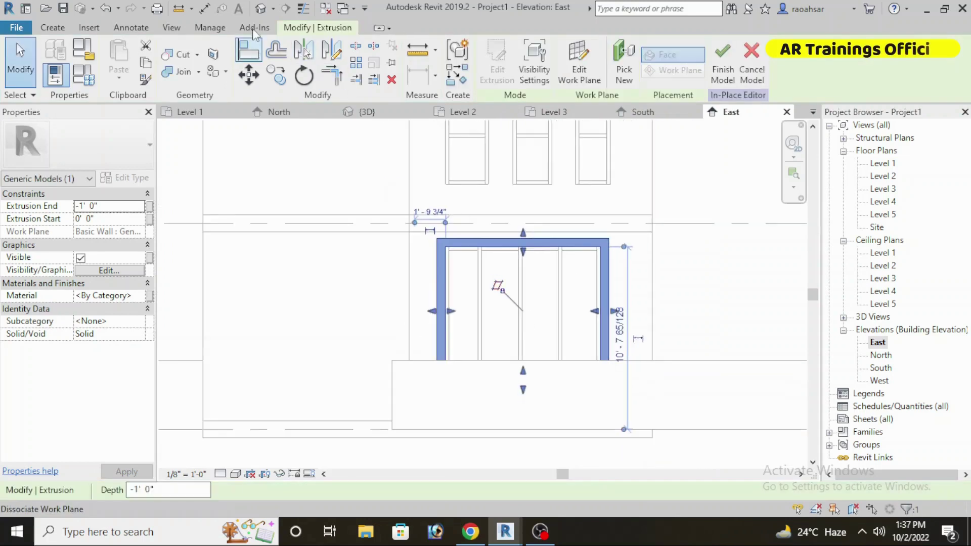
left_click(261, 8)
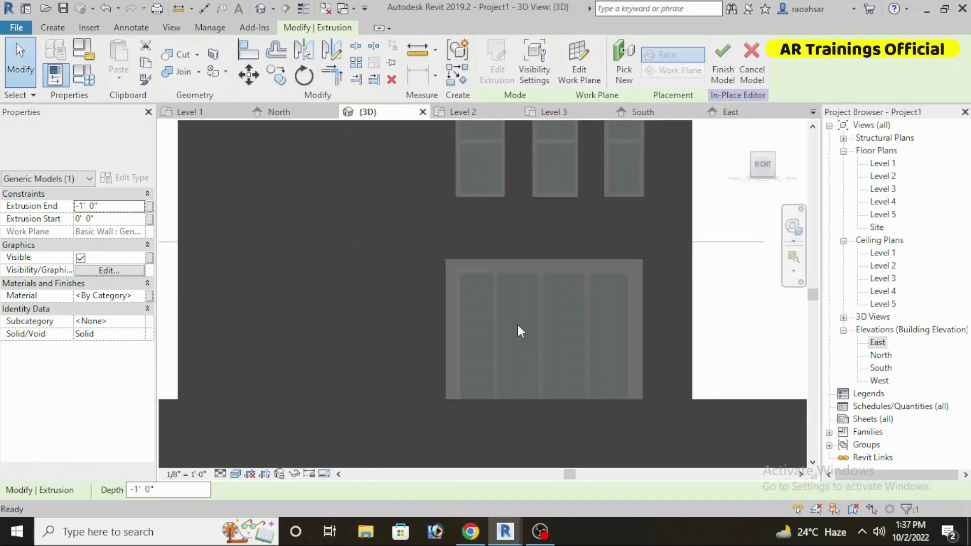
middle_click_drag(517, 325, 661, 445, "shift")
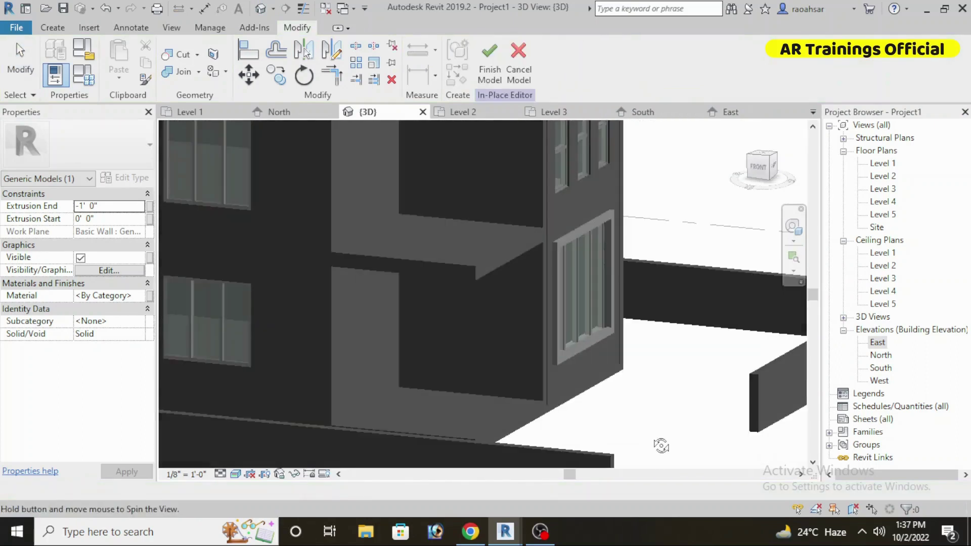
left_click(661, 446)
scroll(604, 326, "up", 1)
middle_click_drag(645, 342, 597, 349)
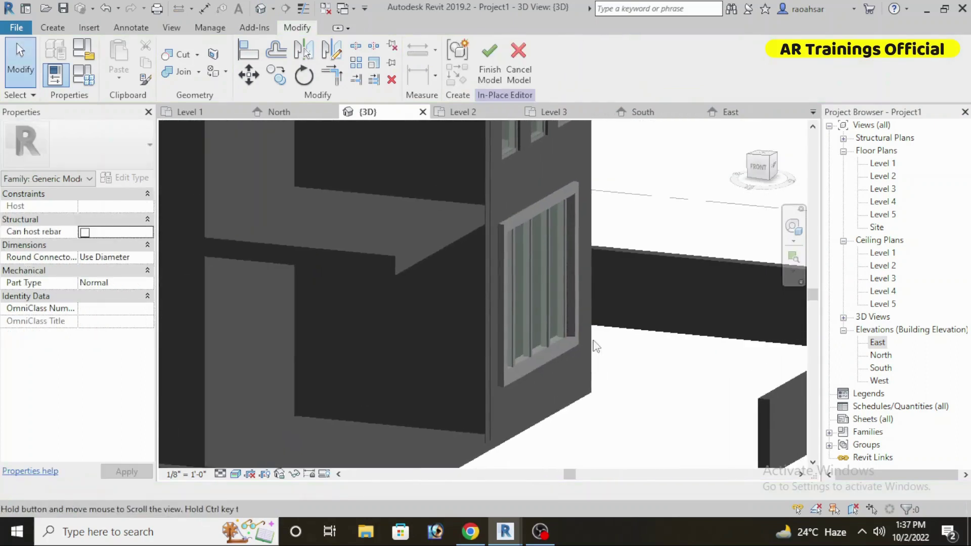
Drag the window frame extrusion outward so it projects from the east wall.
left_click(556, 348)
middle_click_drag(611, 440, 650, 437, "shift")
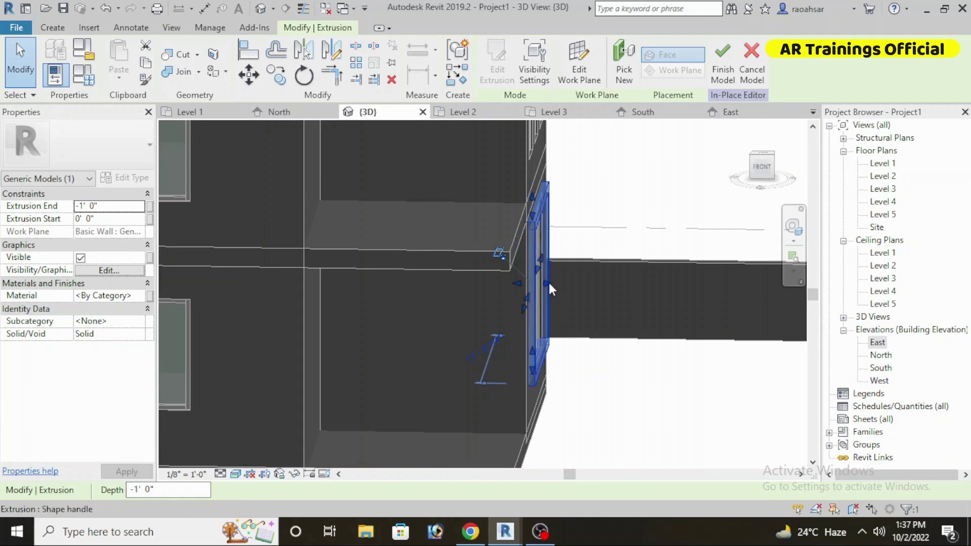
left_click_drag(549, 284, 552, 283)
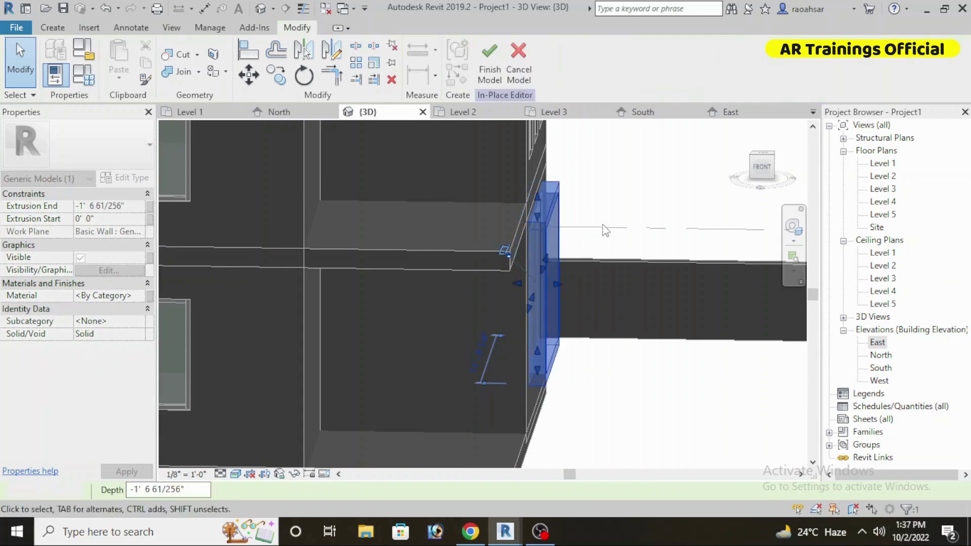
key("Escape")
Orbit and pan to inspect the new frame on the windowed corner.
mouse_move(608, 269)
middle_mouse_down("shift")
mouse_move(561, 357)
mouse_move(566, 316)
mouse_move(648, 376)
mouse_move(646, 388)
mouse_move(577, 307)
middle_mouse_up("shift")
scroll(576, 307, "up", 2)
scroll(577, 305, "up", 2)
scroll(614, 338, "up", 1)
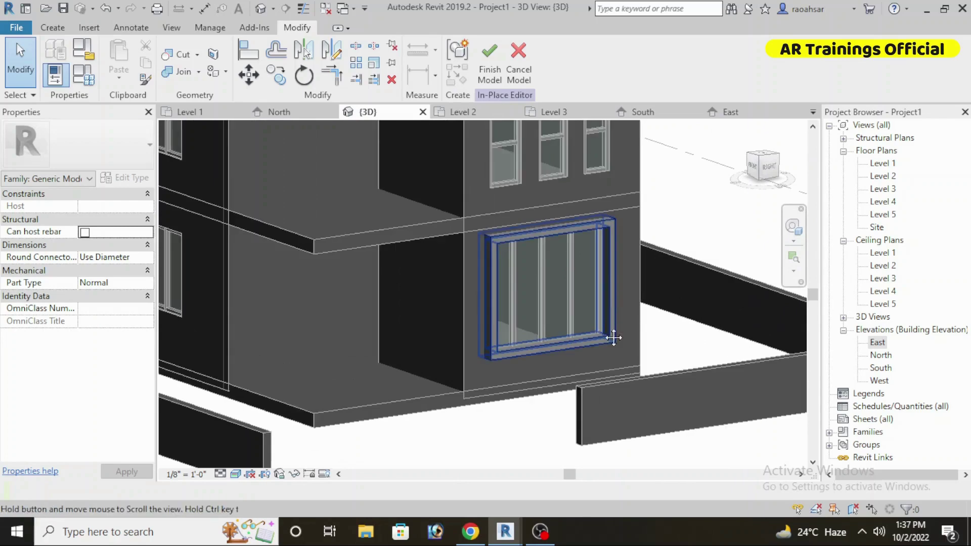
middle_click_drag(613, 338, 604, 399)
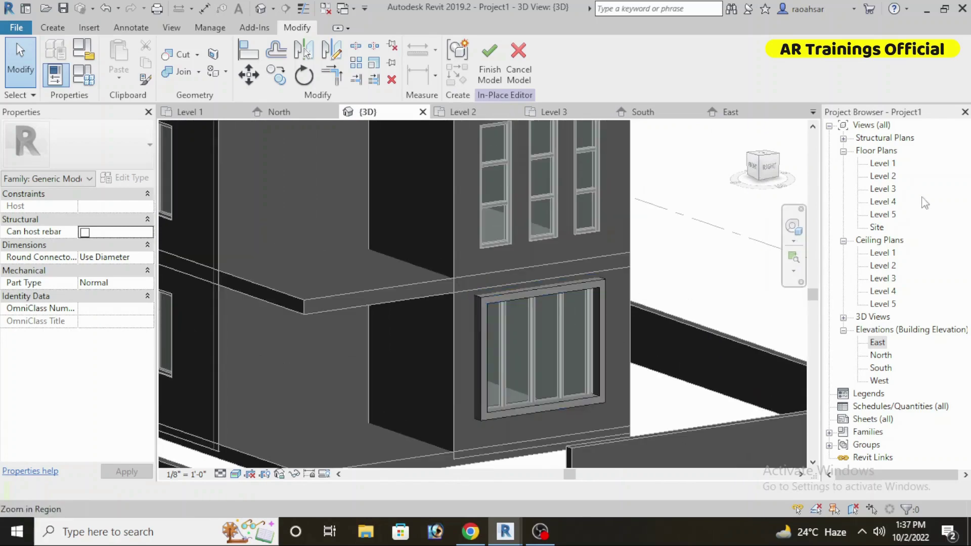
mouse_move(636, 268)
middle_mouse_down("shift")
mouse_move(671, 275)
mouse_move(652, 266)
mouse_move(643, 277)
middle_mouse_up("shift")
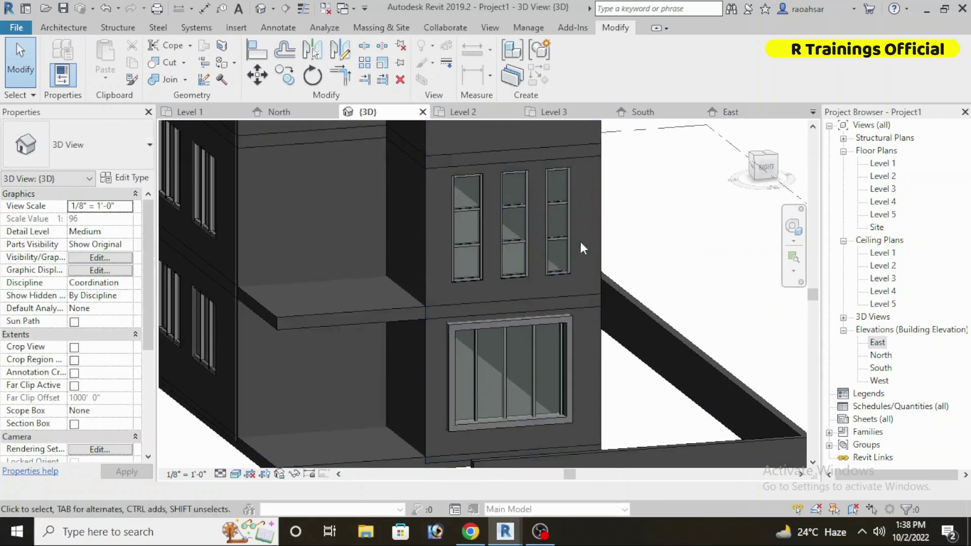
View the building straight from the RIGHT ViewCube face.
scroll(580, 241, "down", 2)
left_click(764, 167)
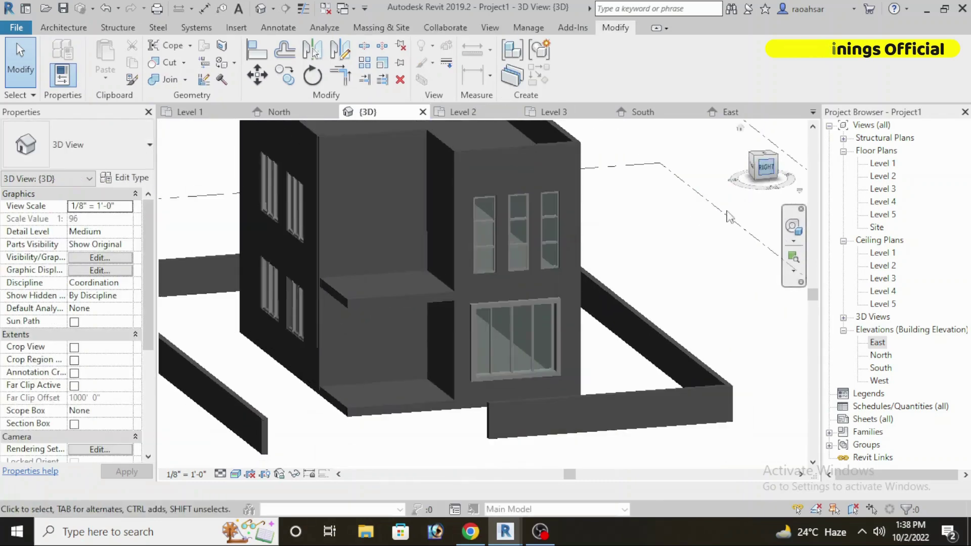
scroll(521, 284, "up", 1)
scroll(512, 247, "up", 2)
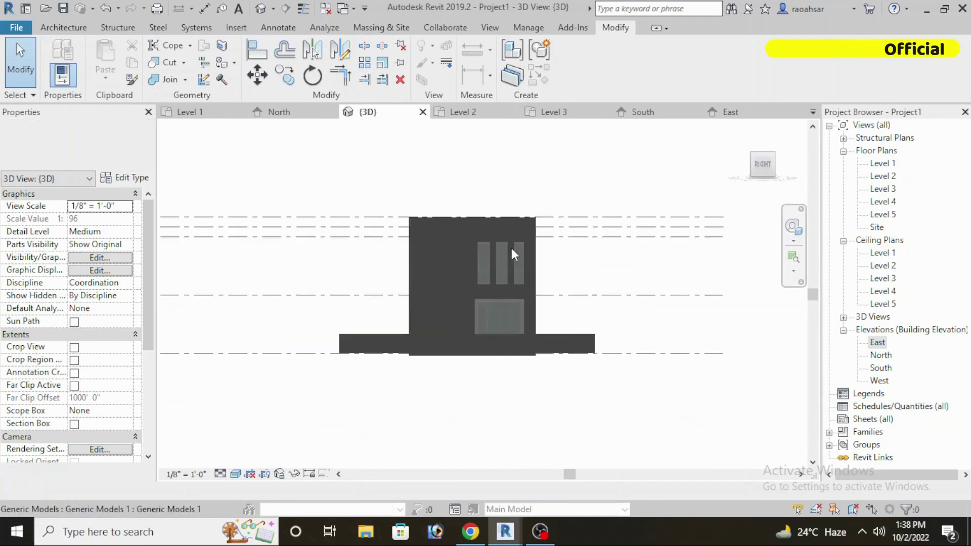
scroll(512, 248, "up", 3)
scroll(511, 248, "up", 2)
scroll(511, 248, "down", 1)
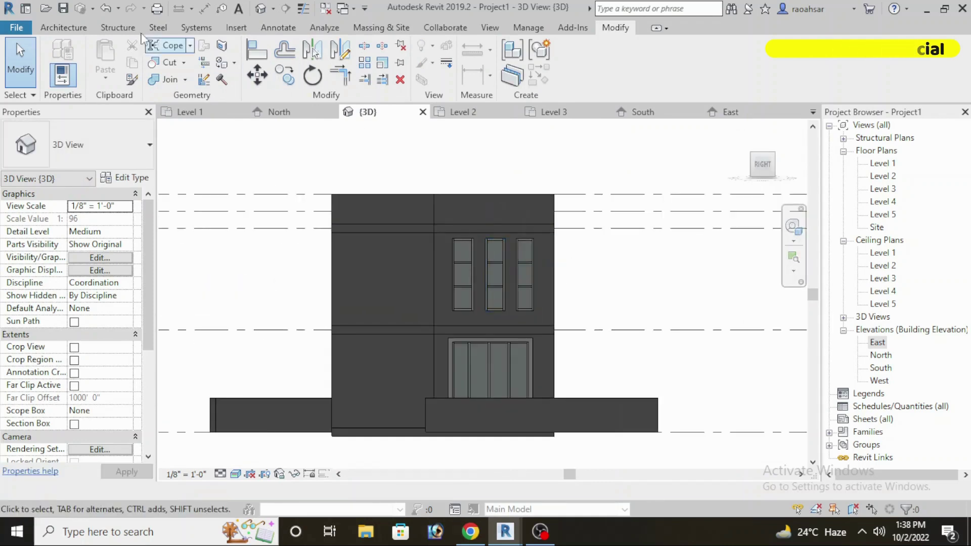
Create an in-place Generic Models family 'Generic Models 2' and begin an extrusion.
left_click(78, 29)
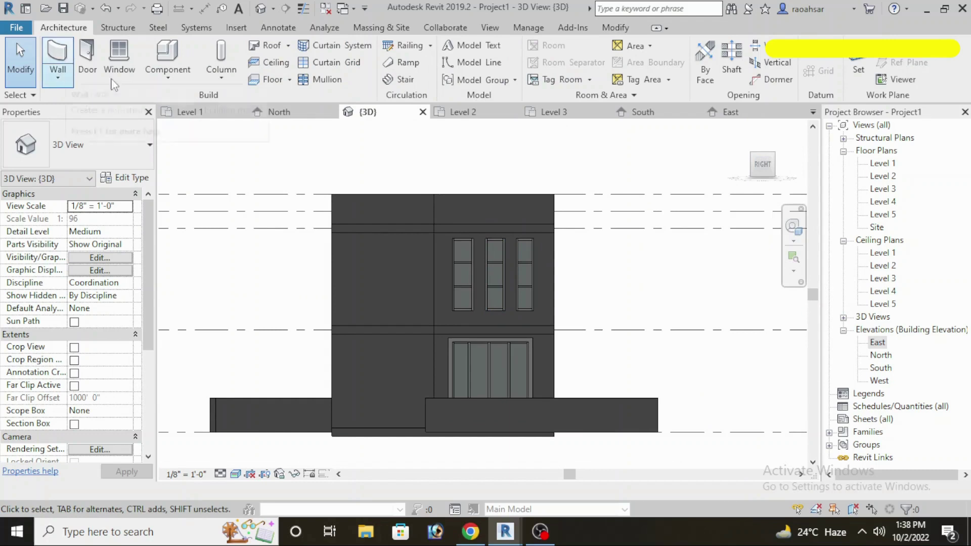
left_click(167, 80)
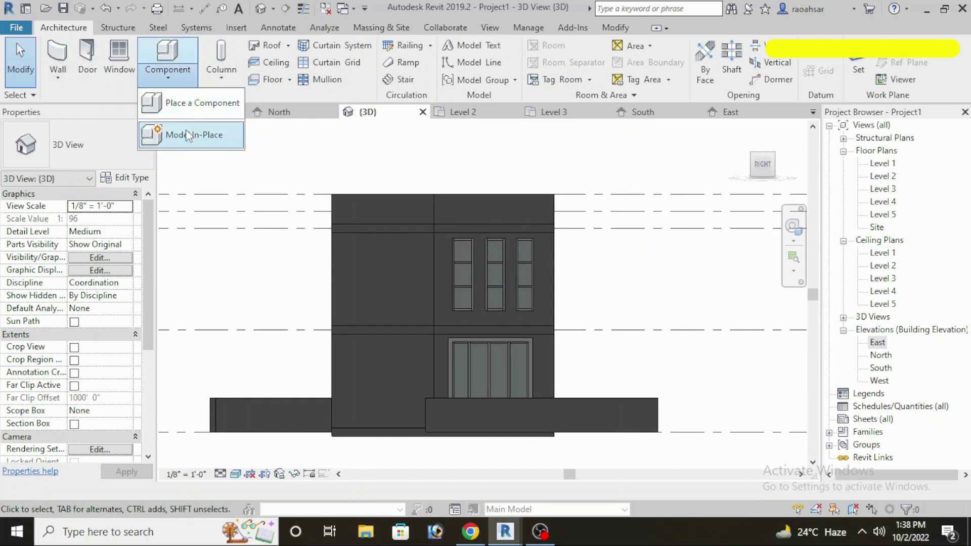
left_click(197, 135)
scroll(433, 246, "down", 2)
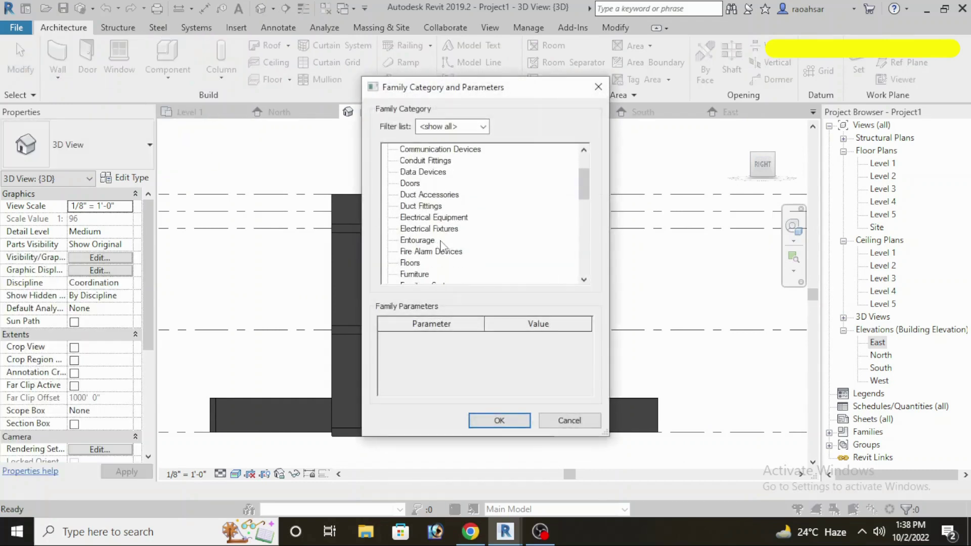
scroll(449, 250, "down", 1)
left_click(430, 252)
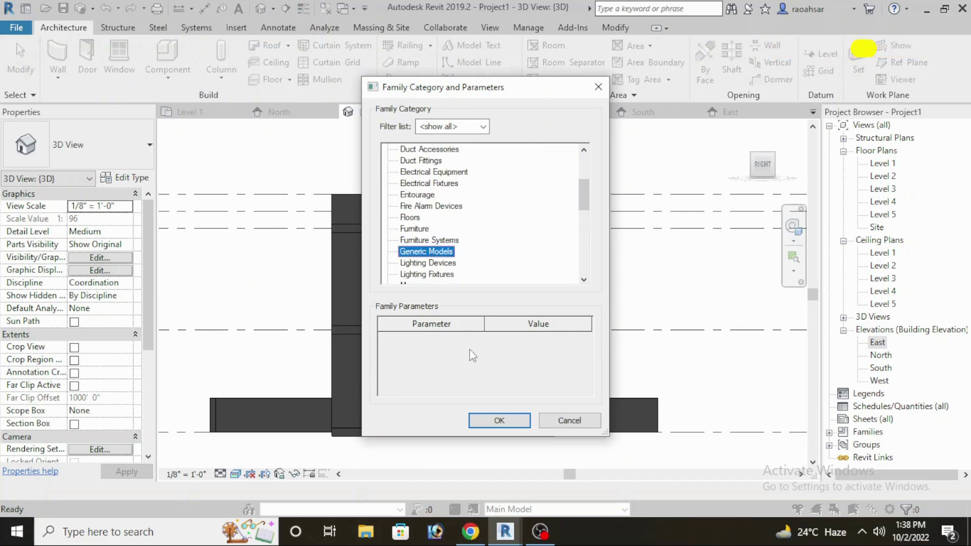
left_click(497, 420)
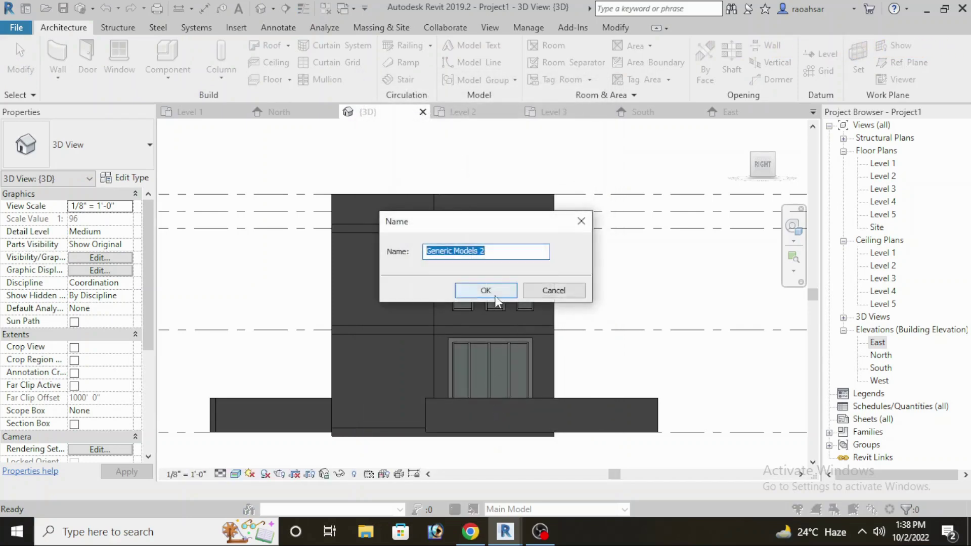
left_click(495, 293)
left_click(121, 62)
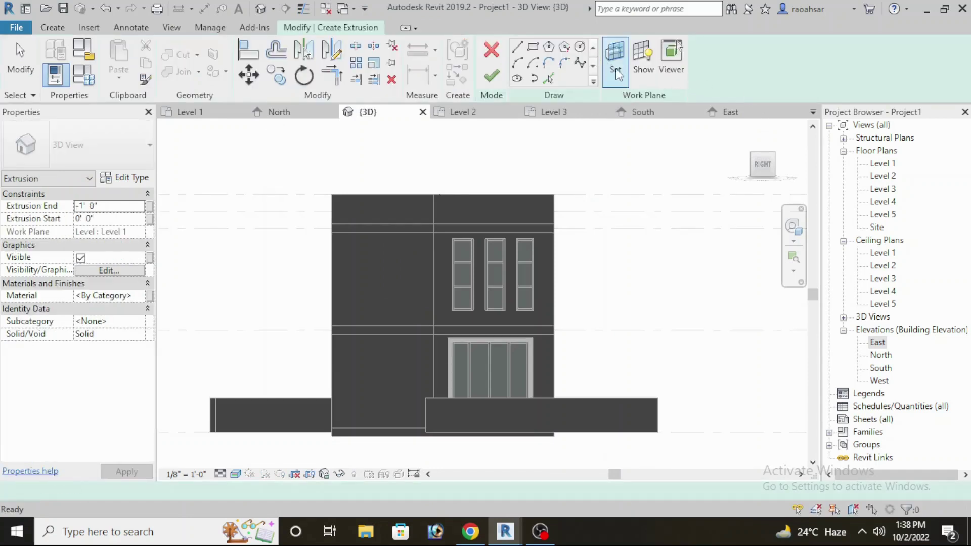
Set the extrusion's work plane to the Generic 8" east wall face.
left_click(615, 60)
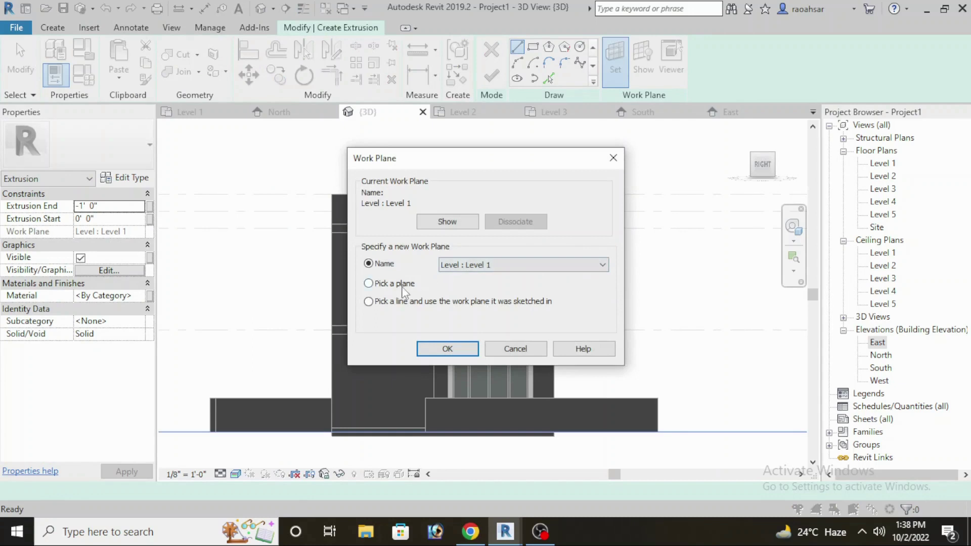
left_click(447, 349)
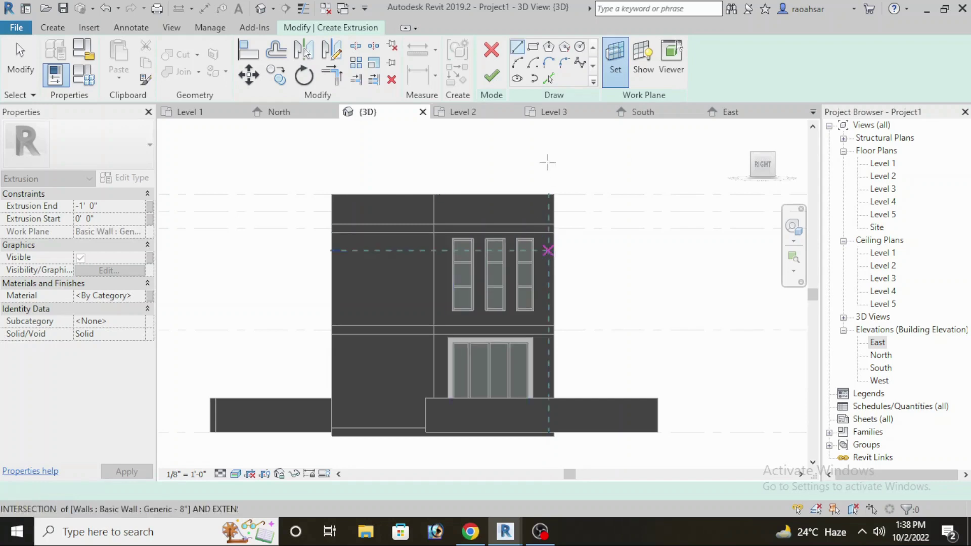
left_click(548, 250)
left_click(534, 47)
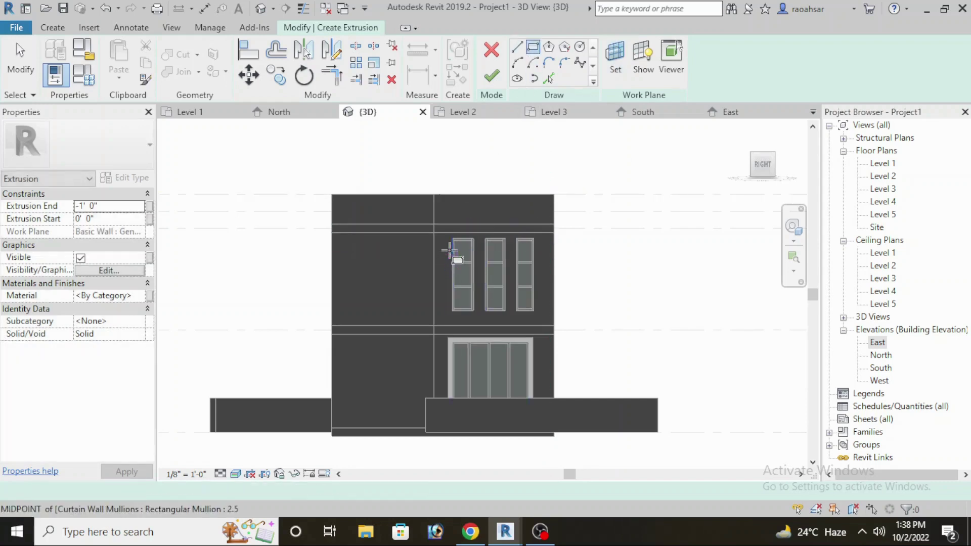
Open the East elevation view.
scroll(449, 250, "up", 1)
scroll(451, 248, "up", 3)
scroll(454, 248, "down", 1)
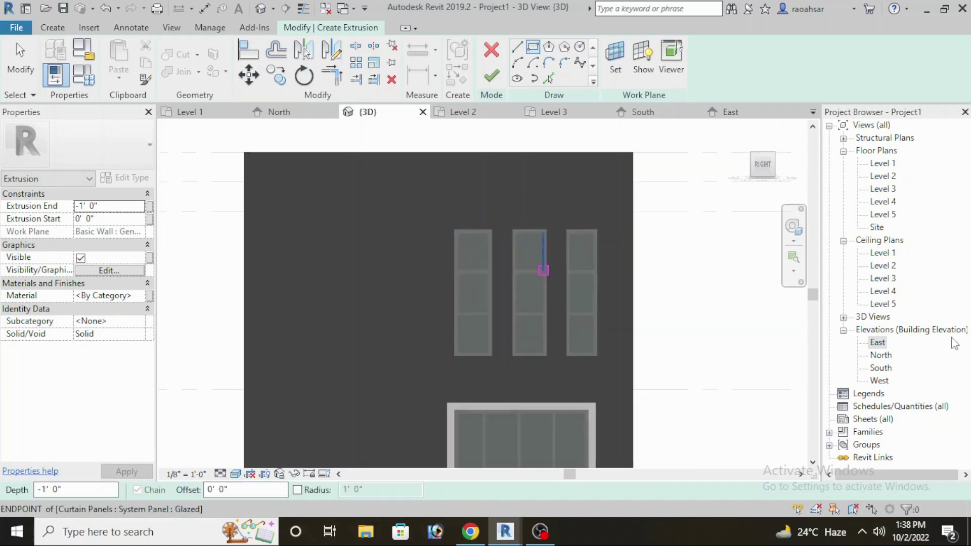
double_click(878, 344)
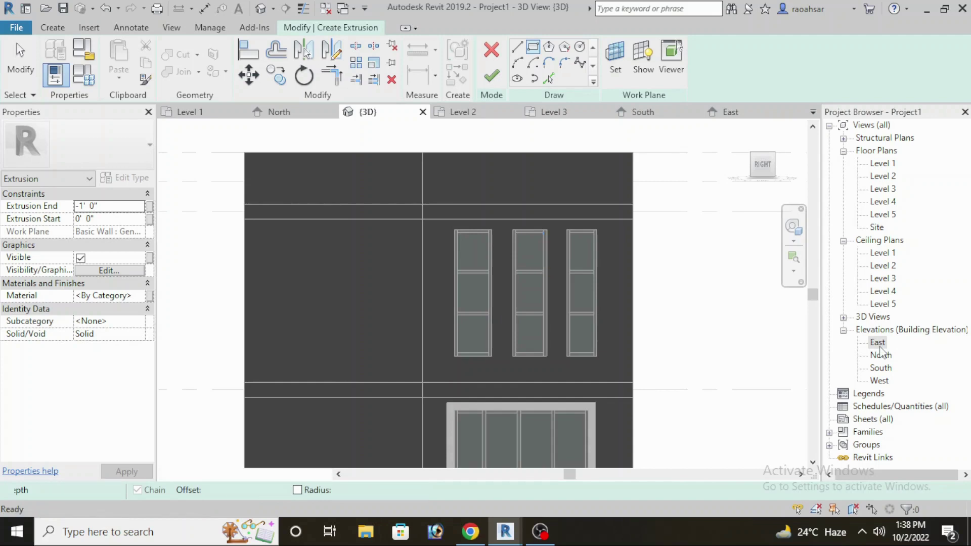
Sketch inner rectangles around the three upper east windows.
scroll(610, 280, "down", 2)
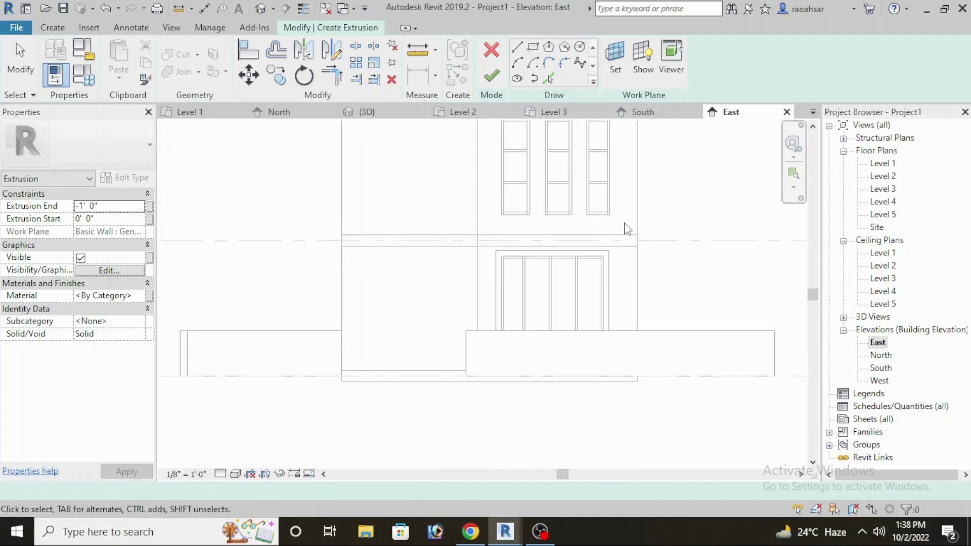
key("Escape")
scroll(657, 237, "down", 1)
left_click(533, 46)
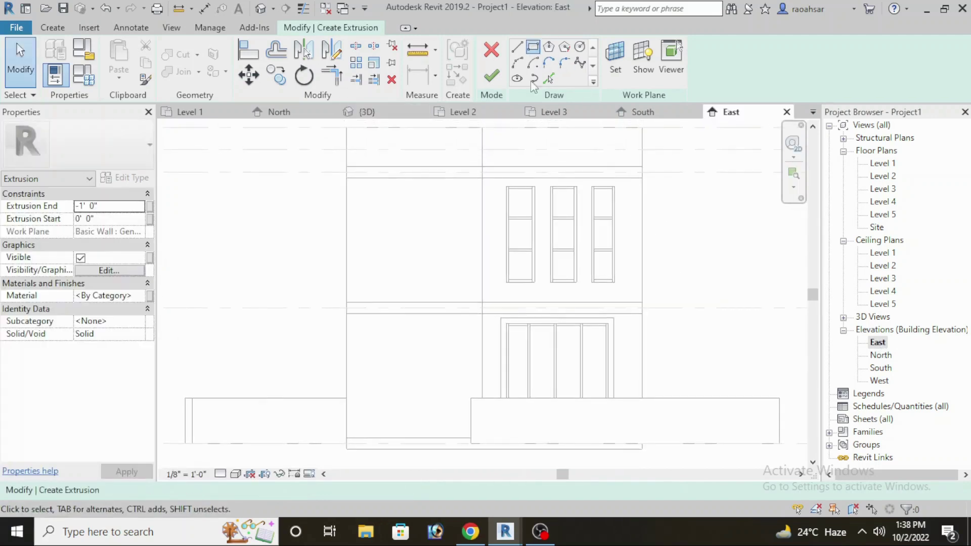
scroll(508, 188, "up", 1)
scroll(509, 181, "up", 1)
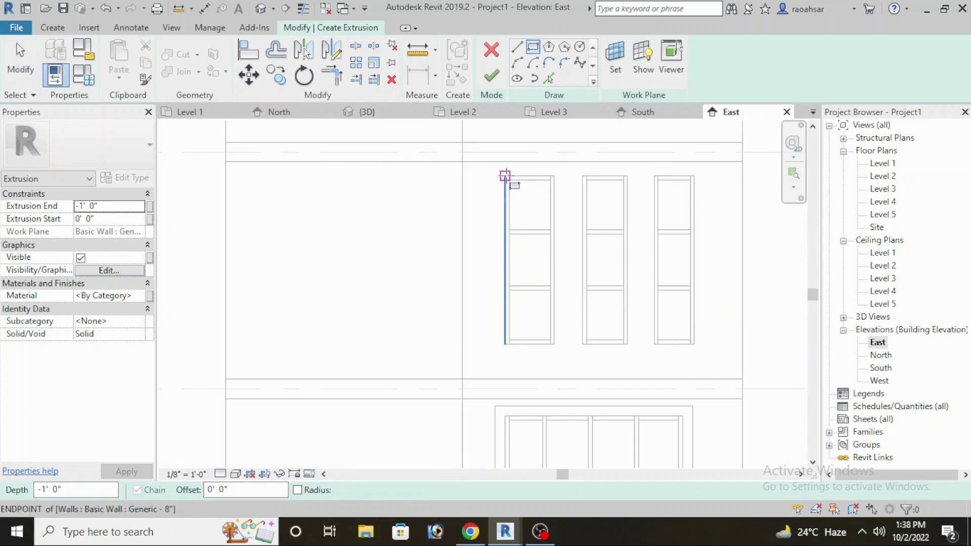
left_click(505, 175)
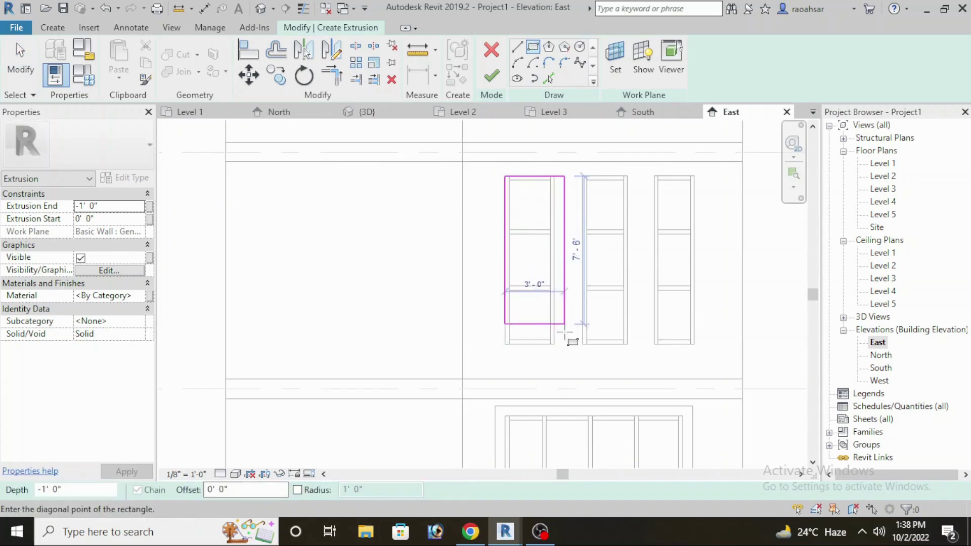
left_click(554, 344)
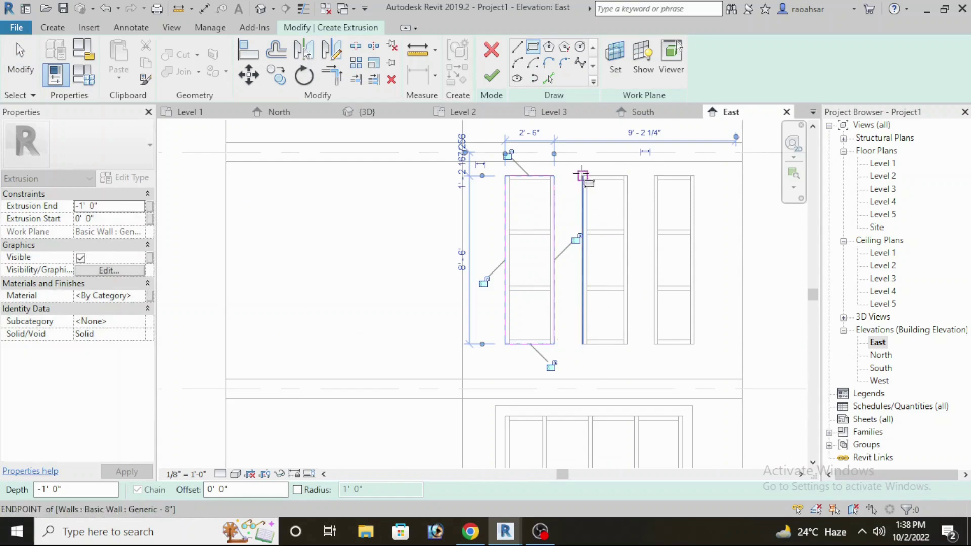
left_click(582, 176)
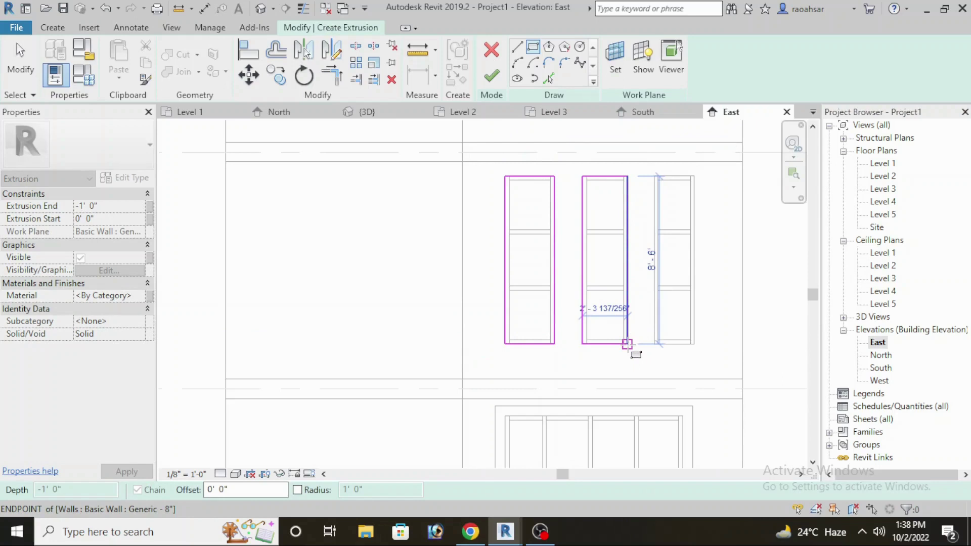
left_click(627, 344)
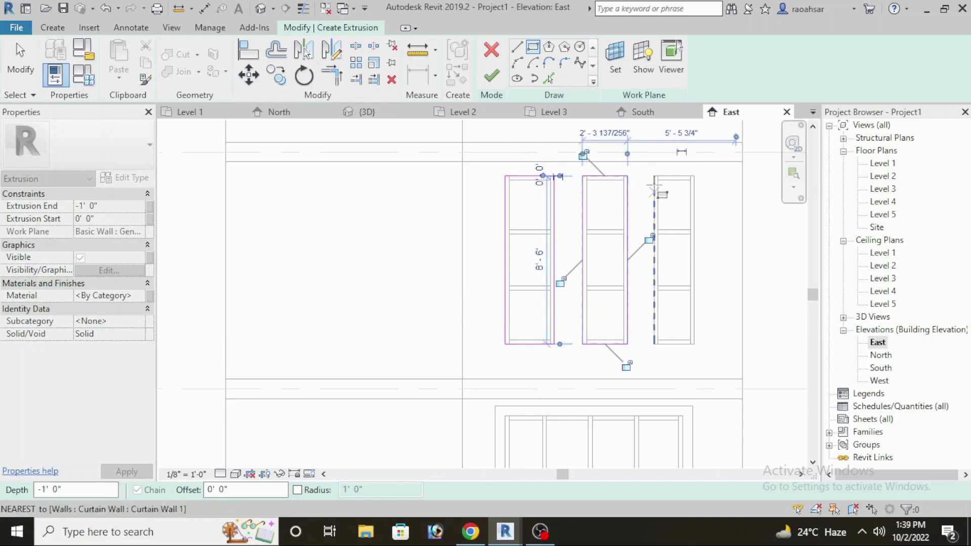
left_click(654, 176)
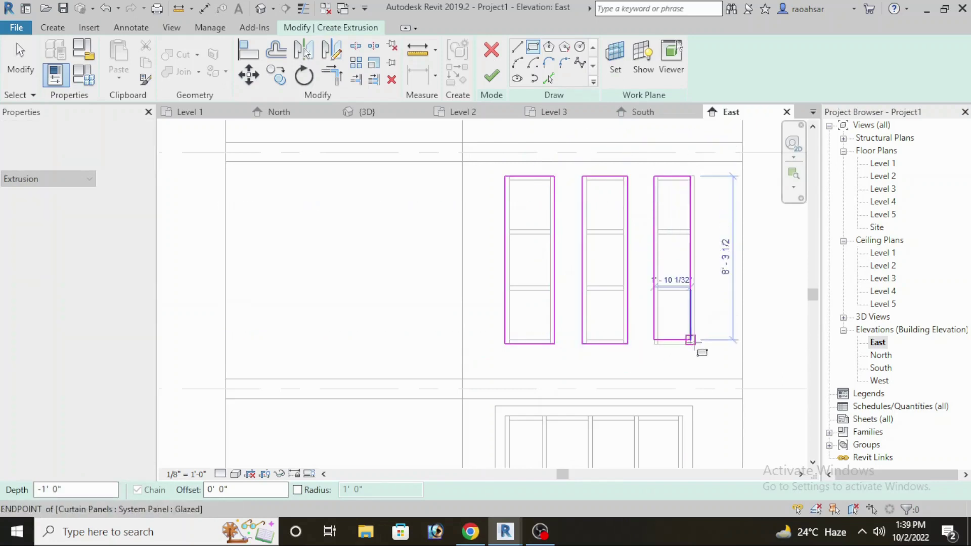
left_click(694, 344)
left_click(694, 344)
type("3")
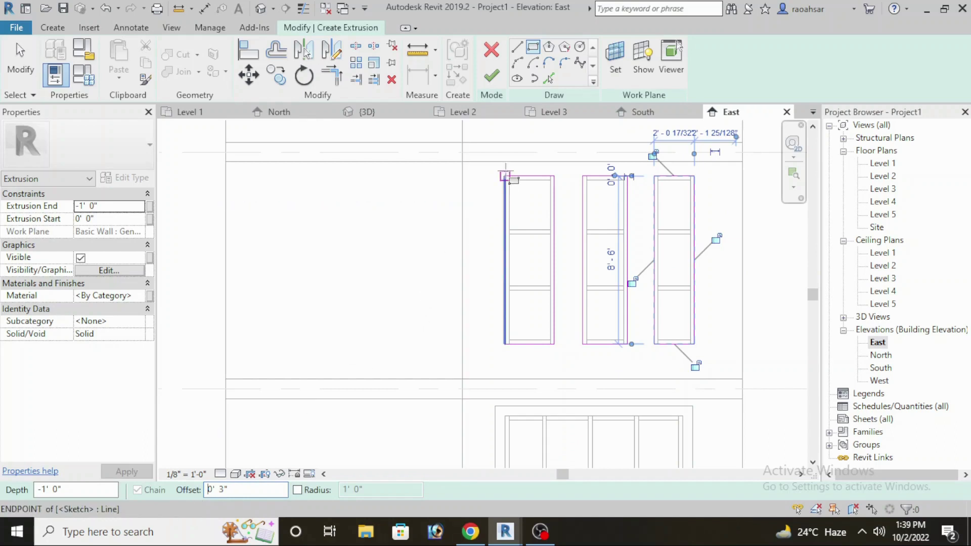
Sketch 0' 3"-offset outer rectangles around the first and second windows.
left_click(504, 176)
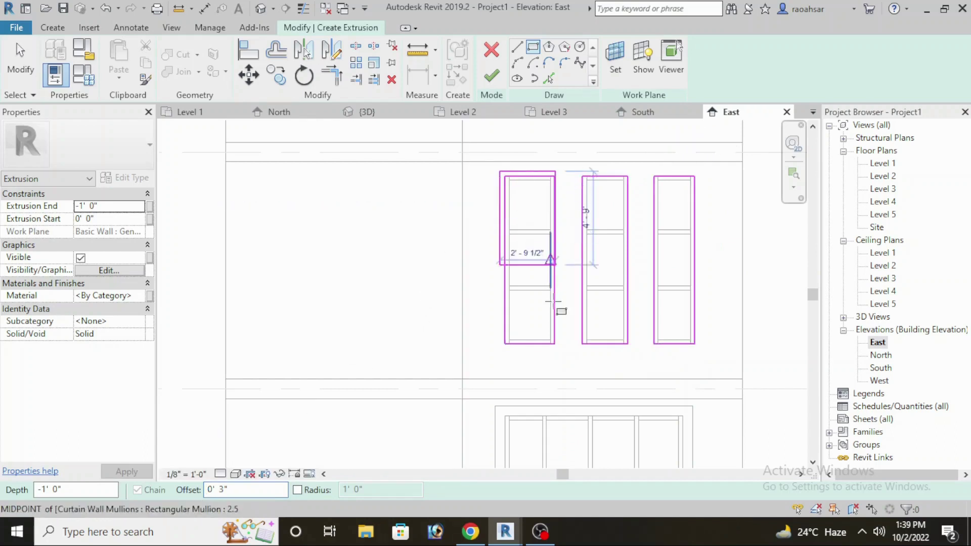
scroll(563, 357, "up", 3)
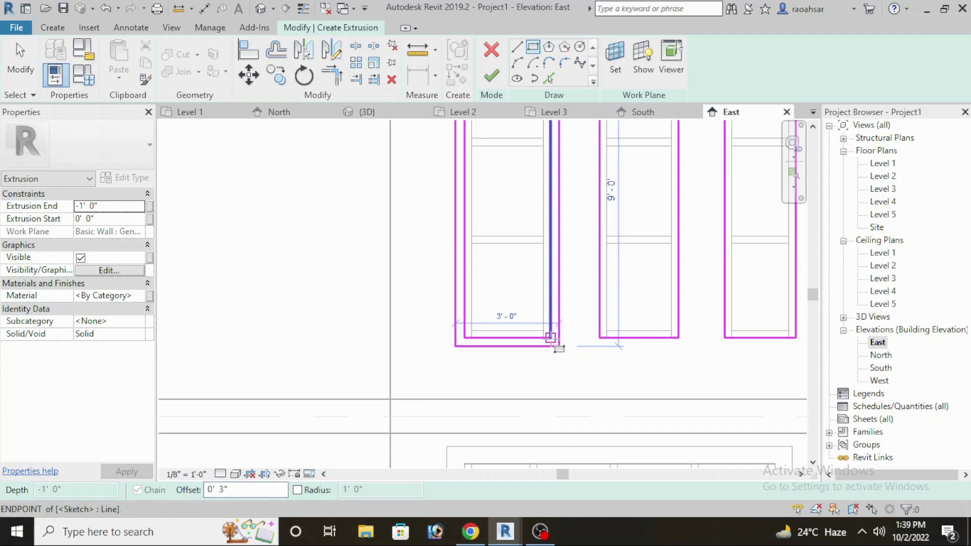
left_click(551, 337)
mouse_move(635, 283)
middle_mouse_down()
mouse_move(635, 299)
mouse_move(587, 344)
middle_mouse_up()
scroll(569, 172, "down", 1)
left_click(537, 152)
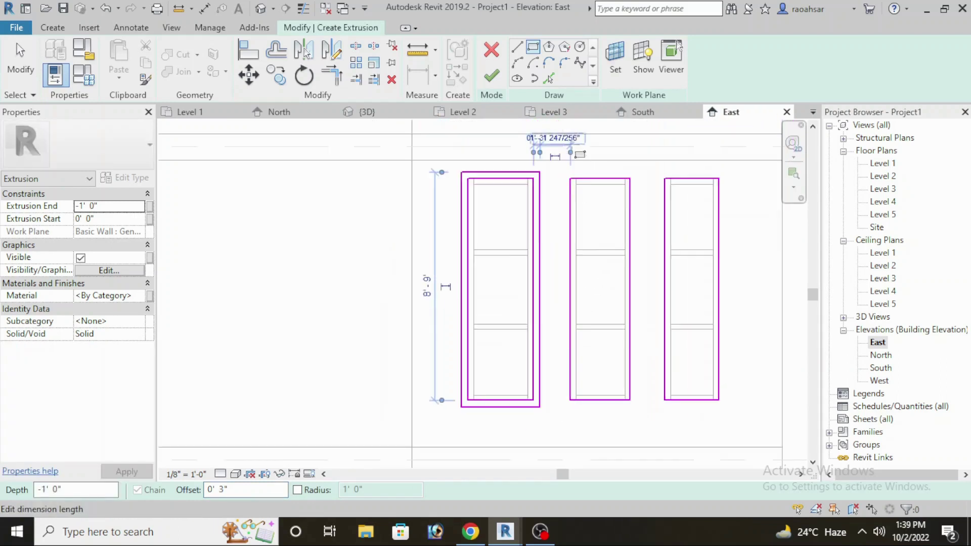
left_click(586, 197)
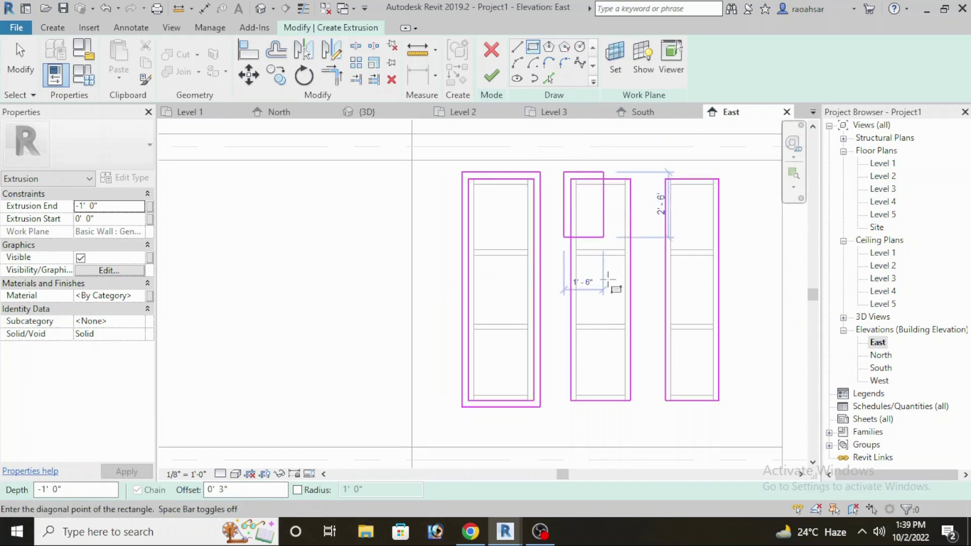
scroll(625, 397, "up", 2)
left_click(632, 411)
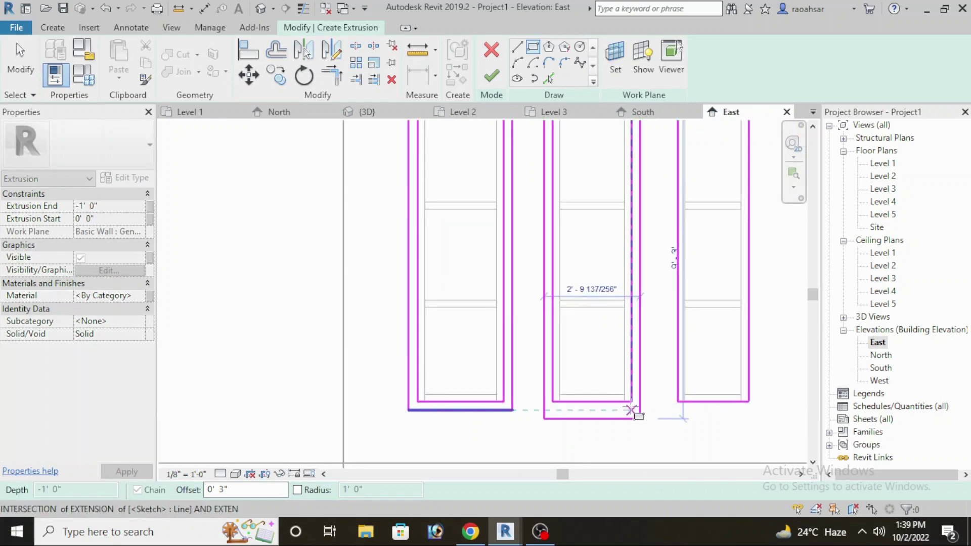
Add the third window's outer rectangle and finish the frame extrusion sketch.
scroll(556, 253, "down", 2)
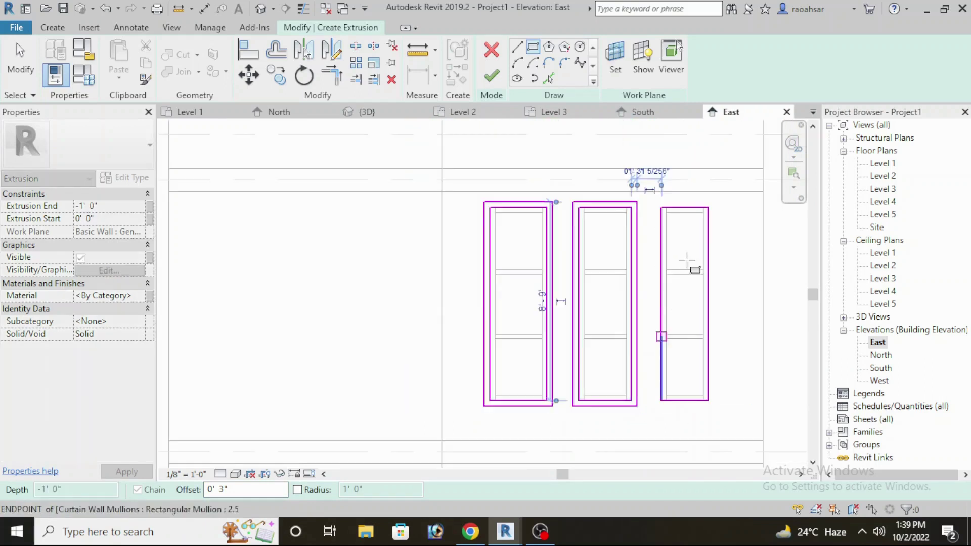
middle_click_drag(686, 263, 660, 302)
scroll(642, 234, "up", 1)
left_click(623, 242)
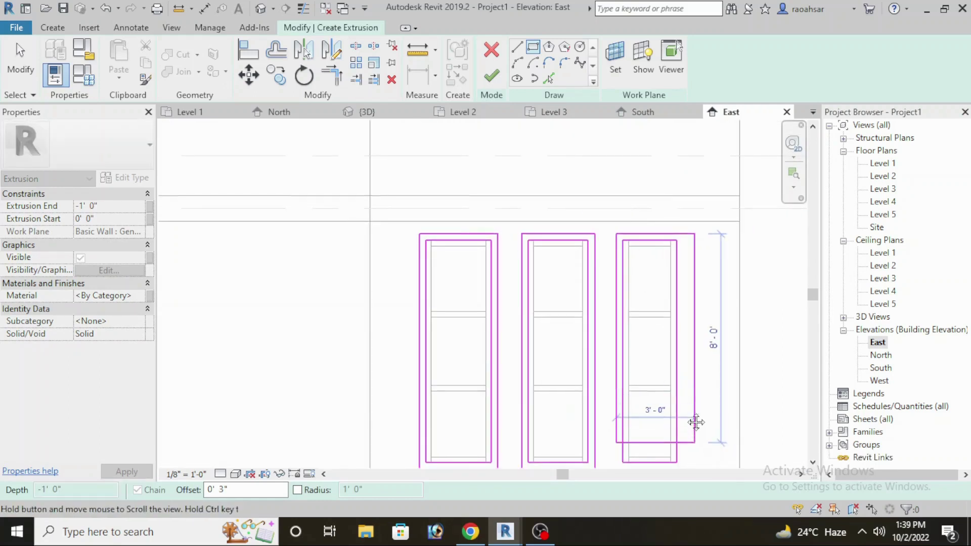
middle_click_drag(677, 457, 675, 412)
left_click(677, 422)
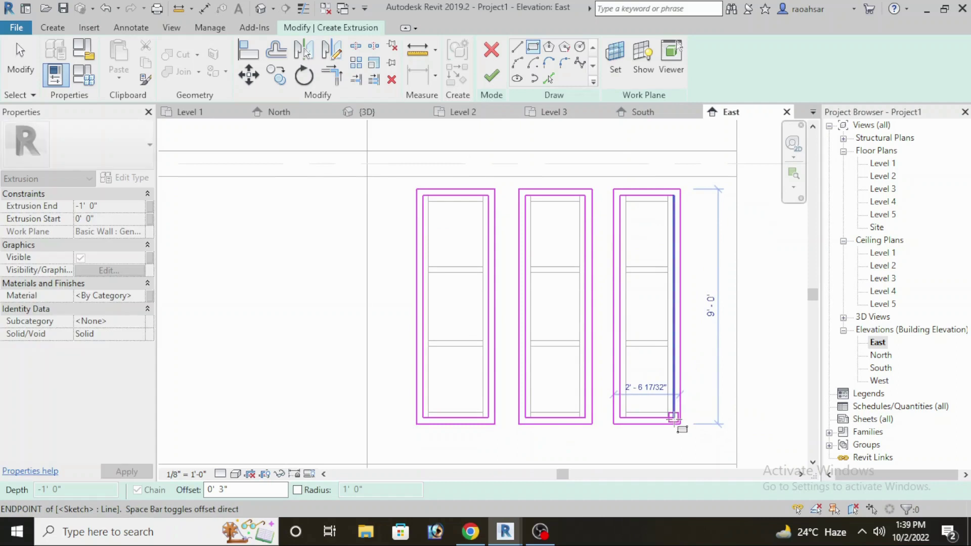
scroll(680, 356, "down", 1)
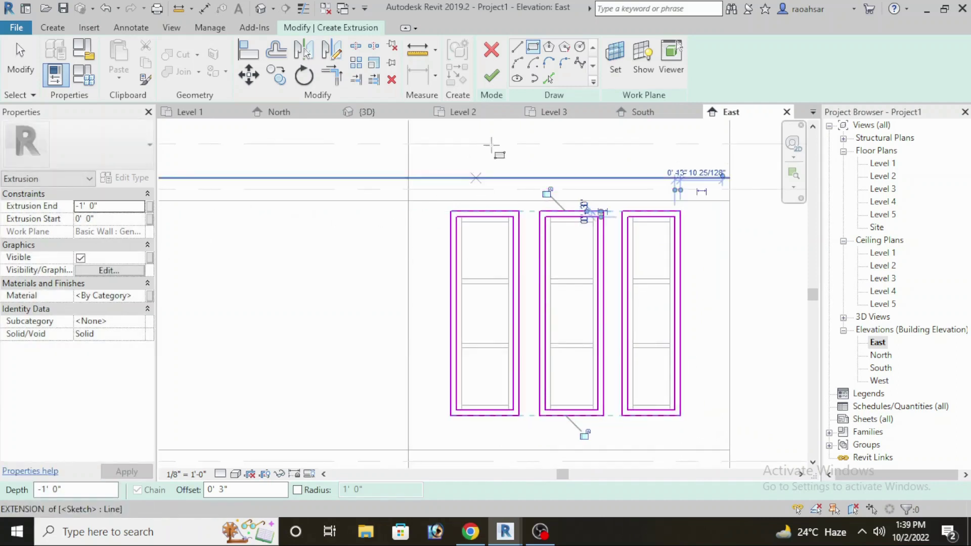
left_click(491, 76)
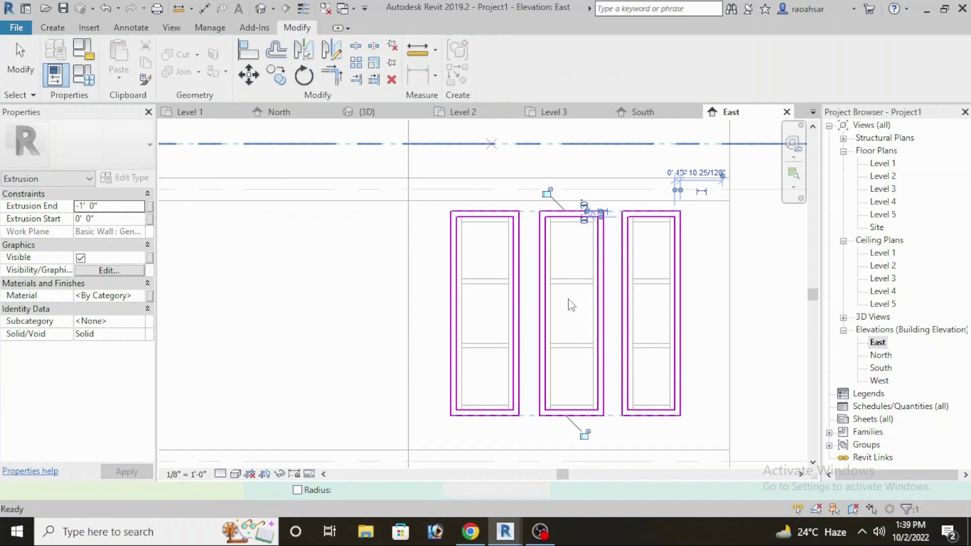
Orbit and zoom the 3D view to inspect the framed east windows.
scroll(572, 305, "down", 2)
middle_click_drag(698, 321, 671, 315)
left_click(266, 11)
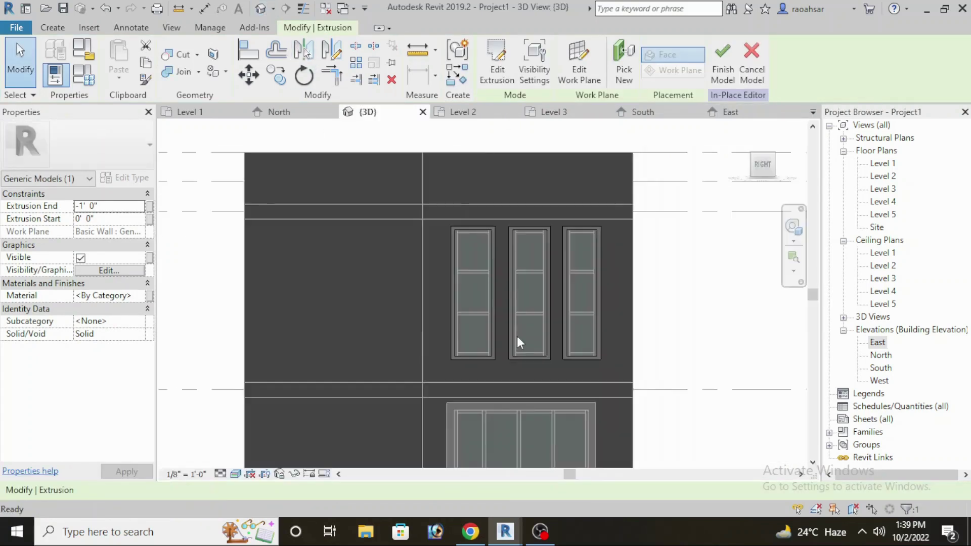
scroll(517, 335, "down", 1)
scroll(556, 354, "down", 1)
middle_click_drag(592, 375, 549, 280, "shift")
scroll(547, 274, "up", 2)
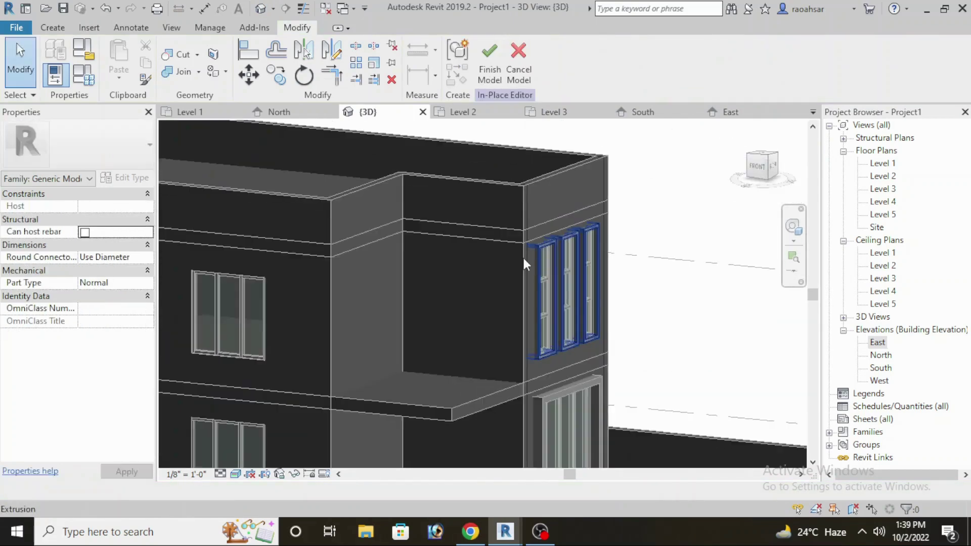
scroll(554, 283, "up", 1)
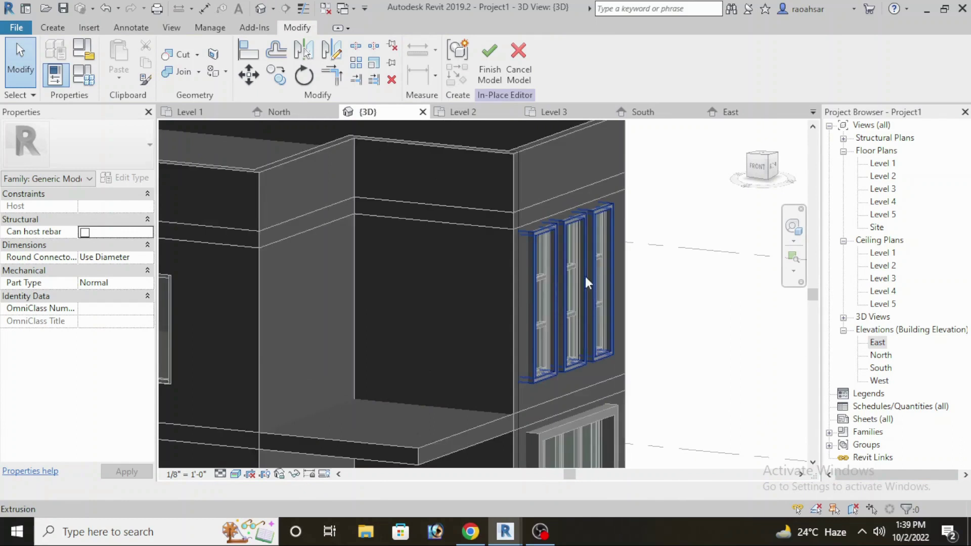
mouse_move(603, 354)
middle_mouse_down("shift")
mouse_move(646, 351)
mouse_move(491, 268)
mouse_move(507, 303)
mouse_move(567, 303)
mouse_move(580, 340)
mouse_move(622, 388)
mouse_move(614, 365)
mouse_move(637, 343)
mouse_move(625, 332)
mouse_move(668, 372)
mouse_move(654, 373)
mouse_move(694, 377)
mouse_move(414, 357)
mouse_move(453, 351)
mouse_move(375, 306)
middle_mouse_up("shift")
scroll(553, 340, "down", 2)
scroll(559, 319, "down", 2)
scroll(618, 332, "up", 2)
scroll(618, 331, "down", 2)
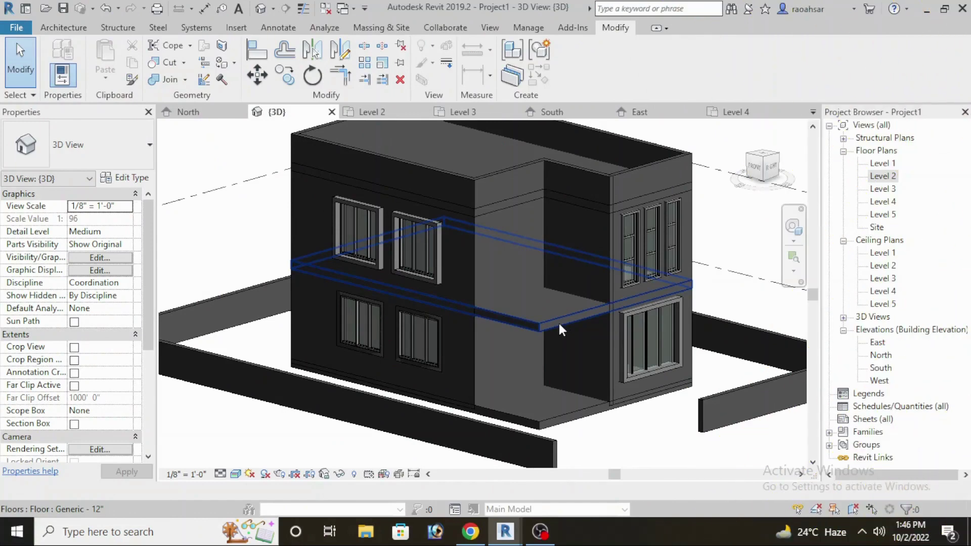
Open the Level 2 floor plan and show the Architecture Railing options.
mouse_move(548, 292)
middle_mouse_down()
mouse_move(551, 332)
mouse_move(542, 306)
middle_mouse_up()
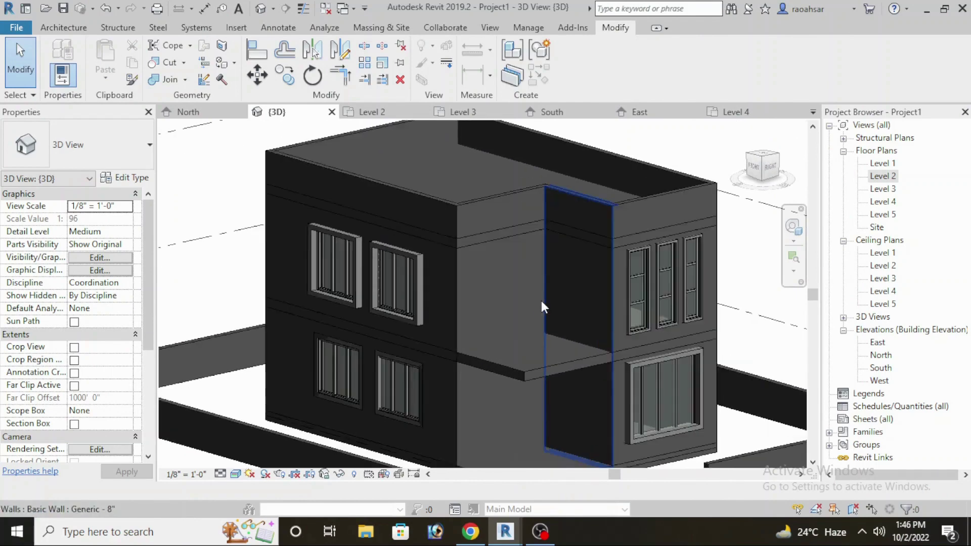
middle_click_drag(614, 346, 600, 329, "shift")
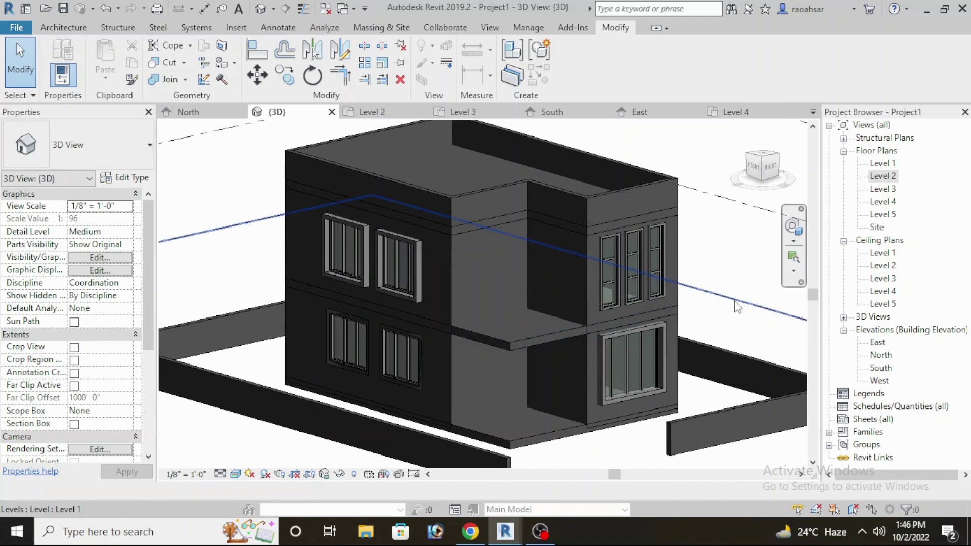
double_click(882, 178)
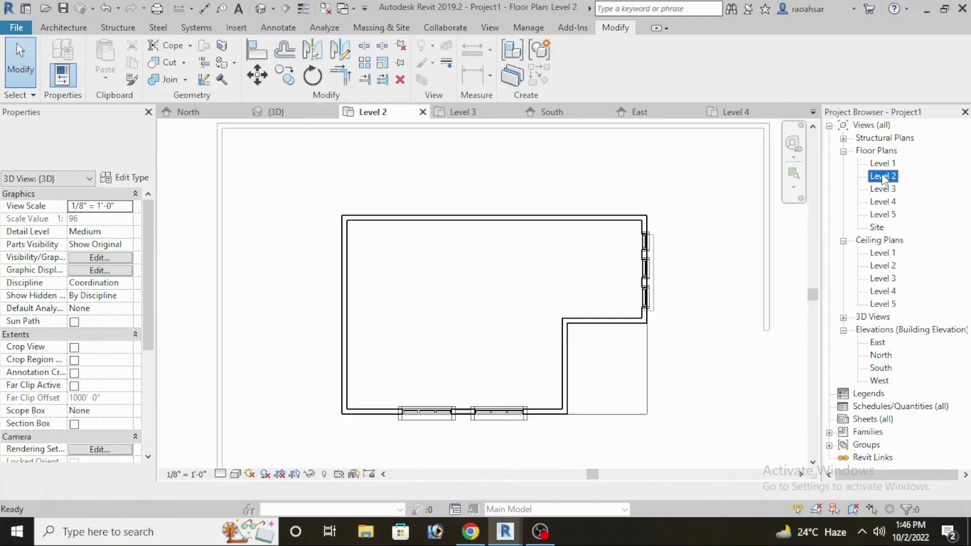
scroll(622, 338, "up", 1)
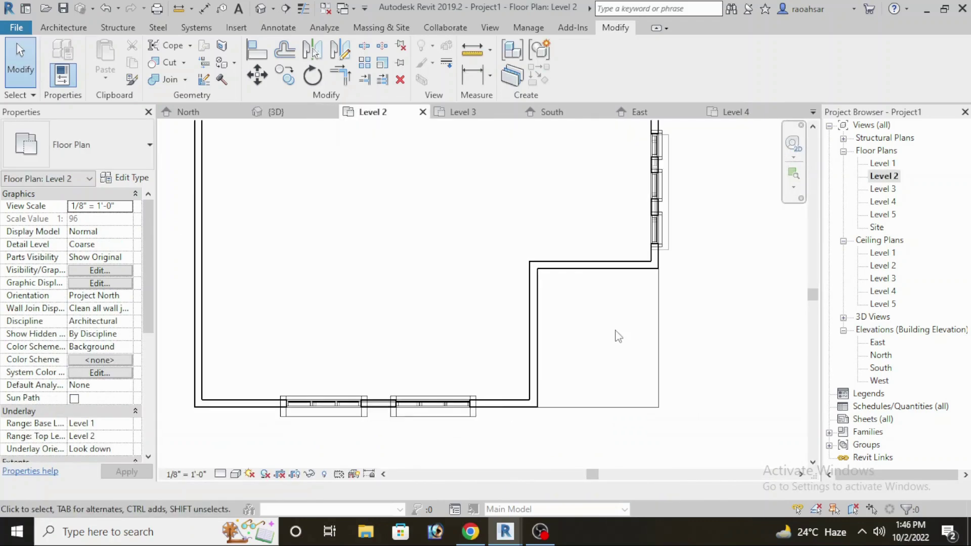
left_click(76, 32)
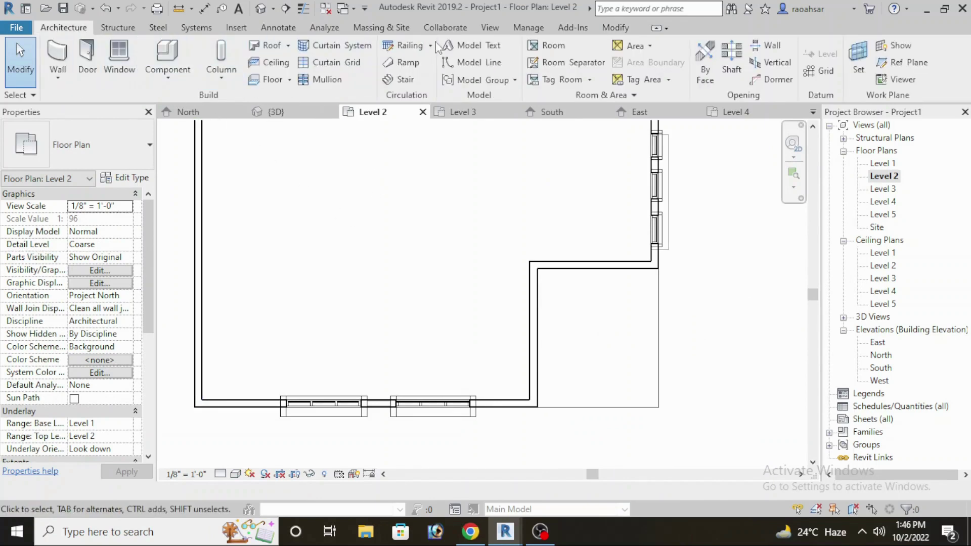
left_click(431, 47)
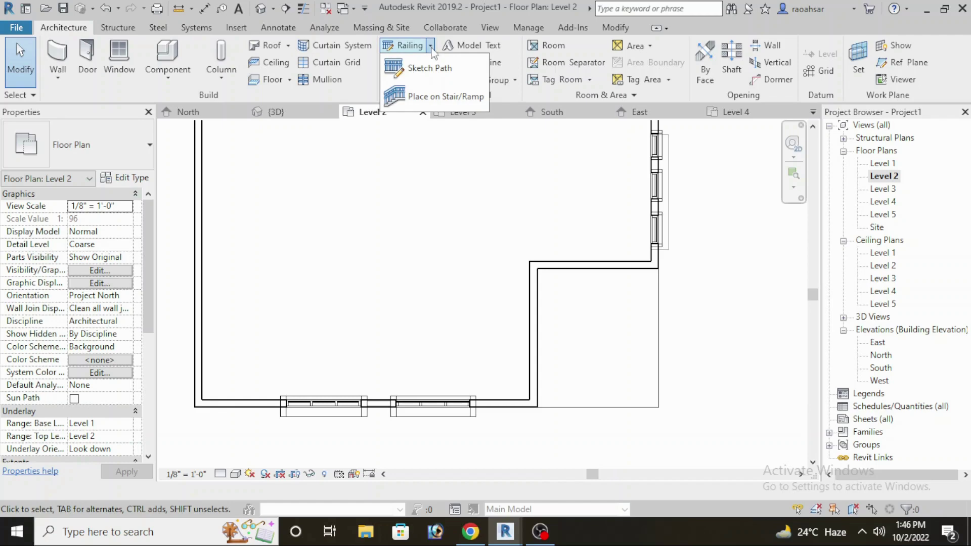
Add a 12'-0" Glass Panel - Bottom Fill railing along the balcony's east edge.
left_click(430, 67)
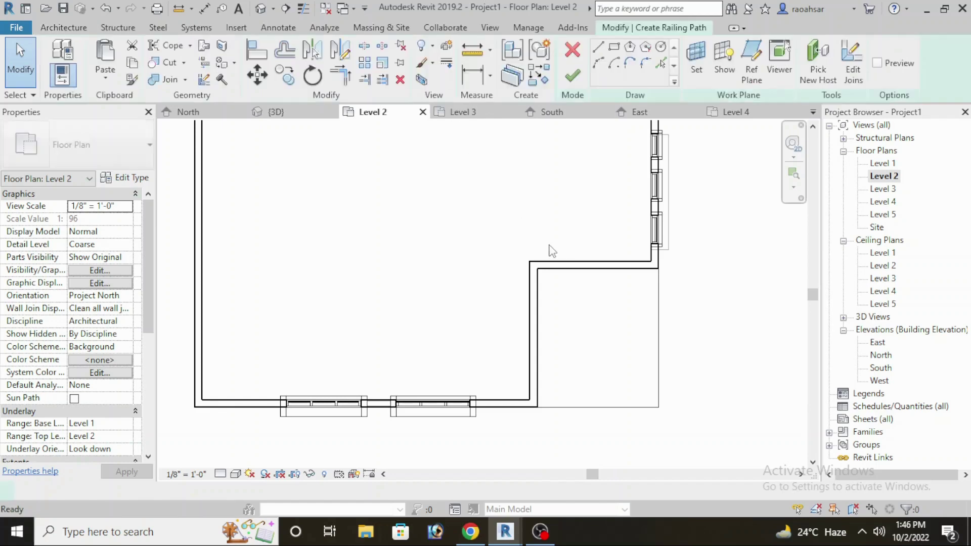
scroll(651, 288, "up", 2)
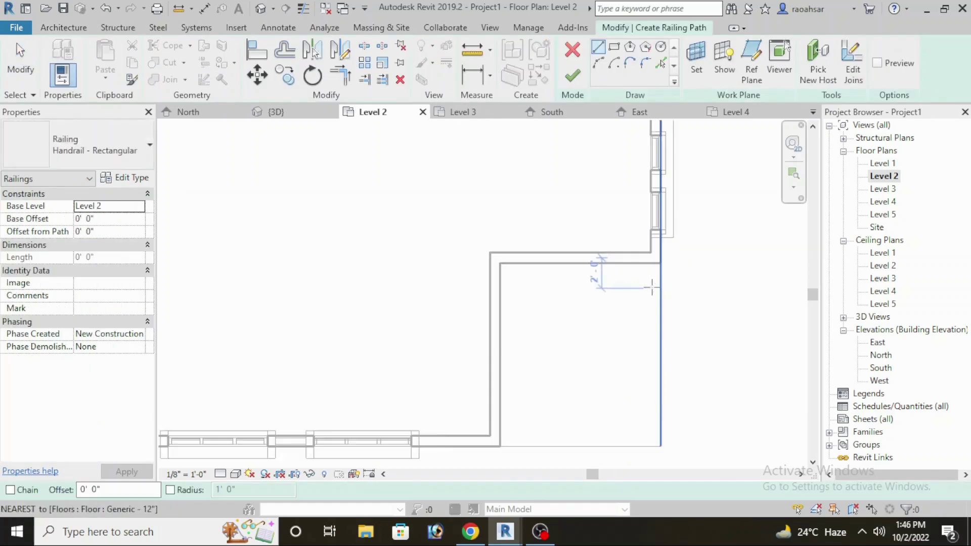
scroll(657, 273, "up", 1)
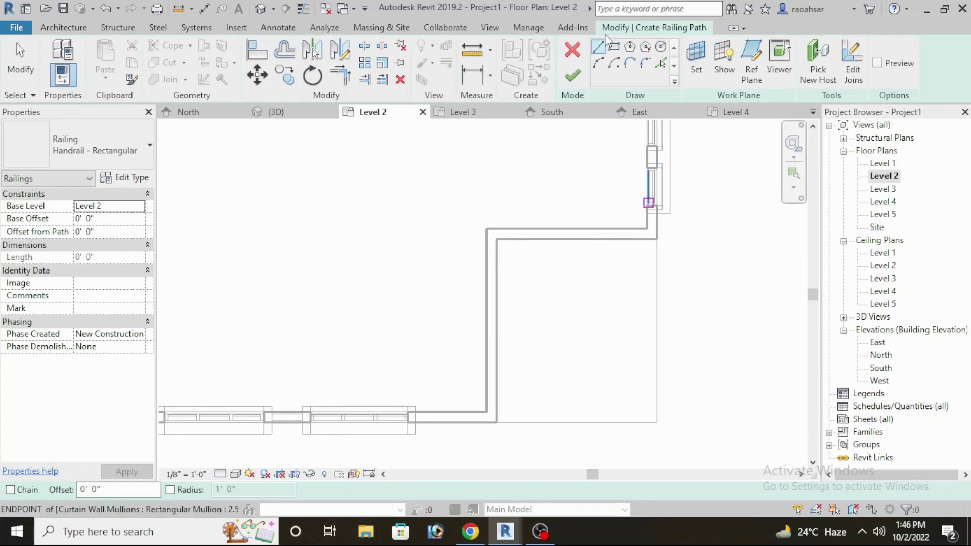
middle_click_drag(685, 250, 671, 234)
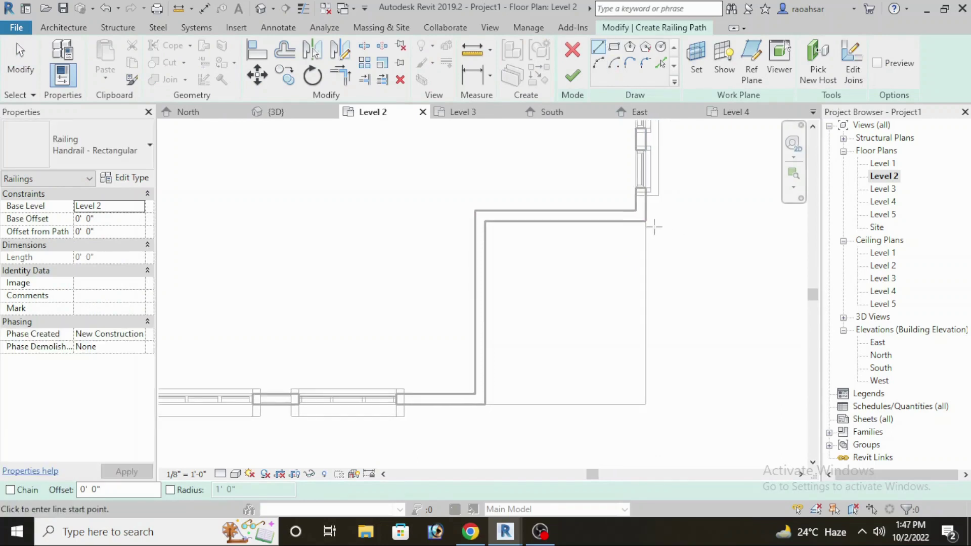
left_click(647, 221)
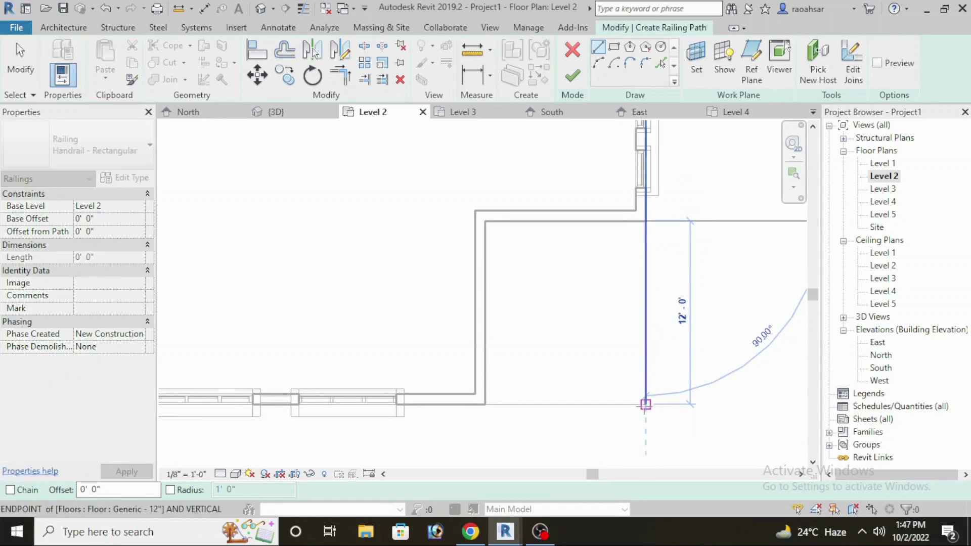
left_click(645, 405)
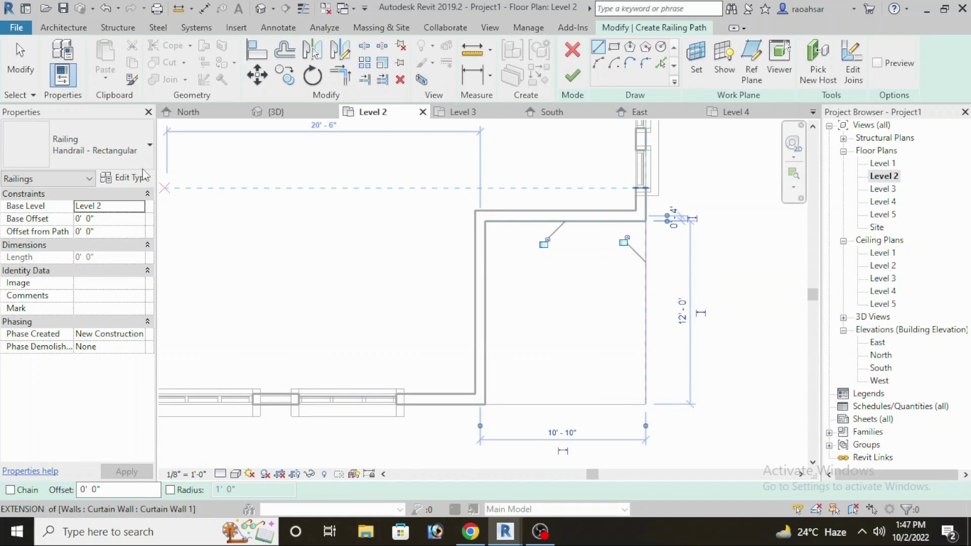
left_click(147, 148)
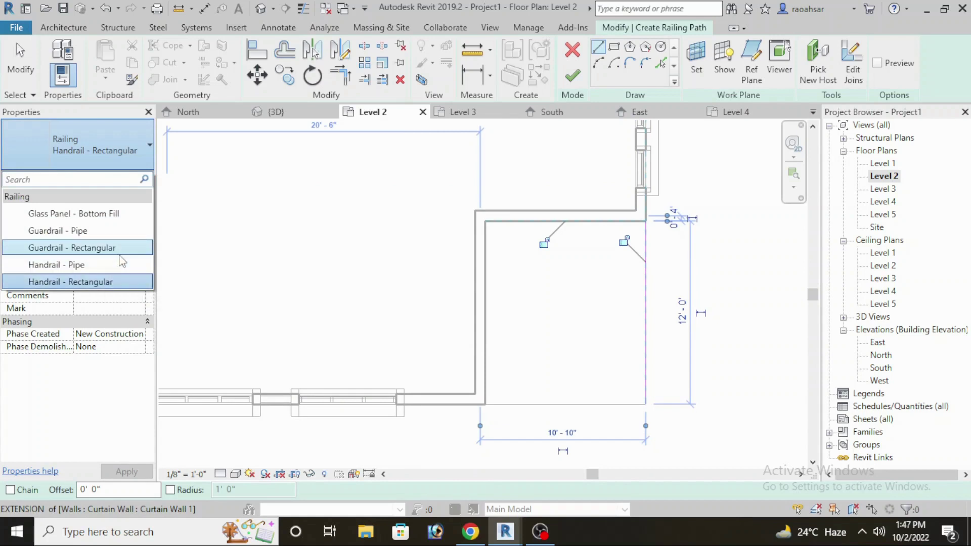
key("Escape")
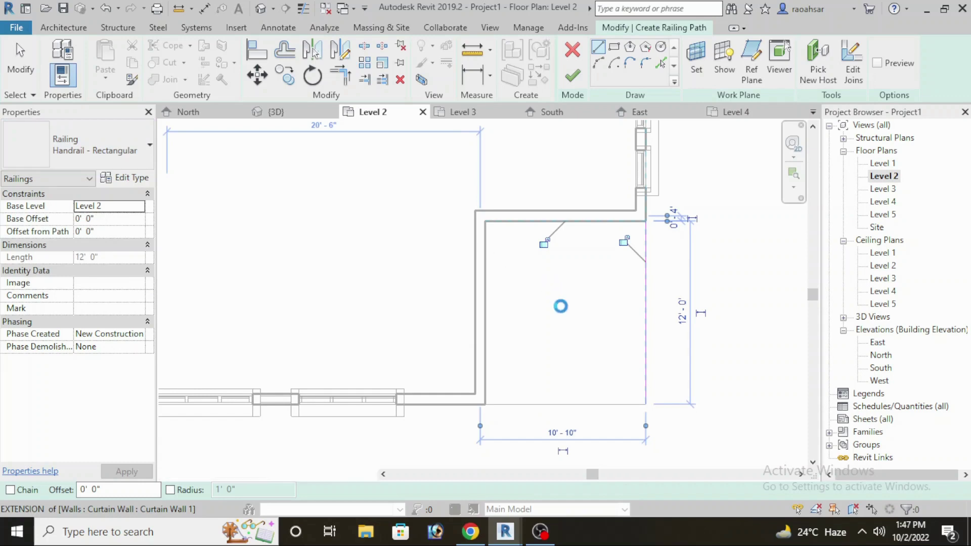
left_click(573, 77)
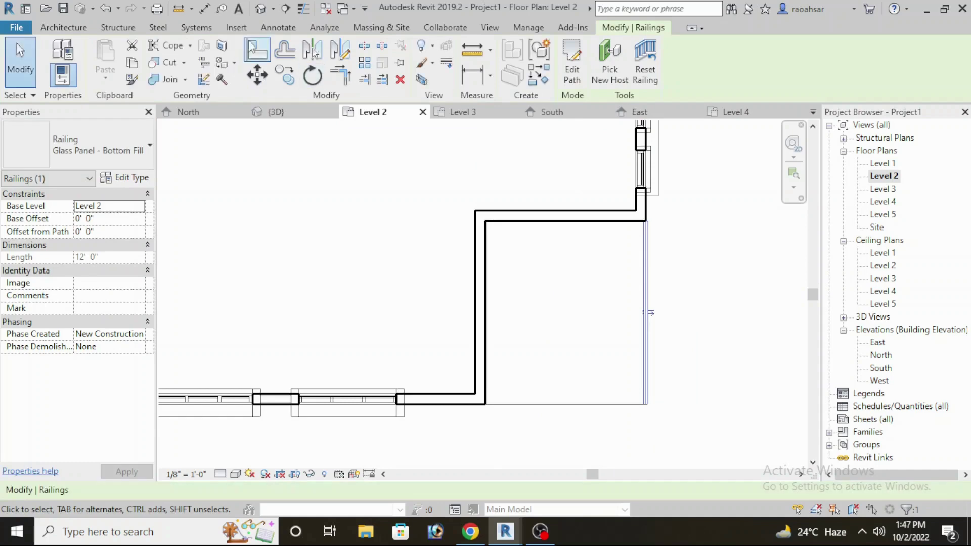
left_click(260, 9)
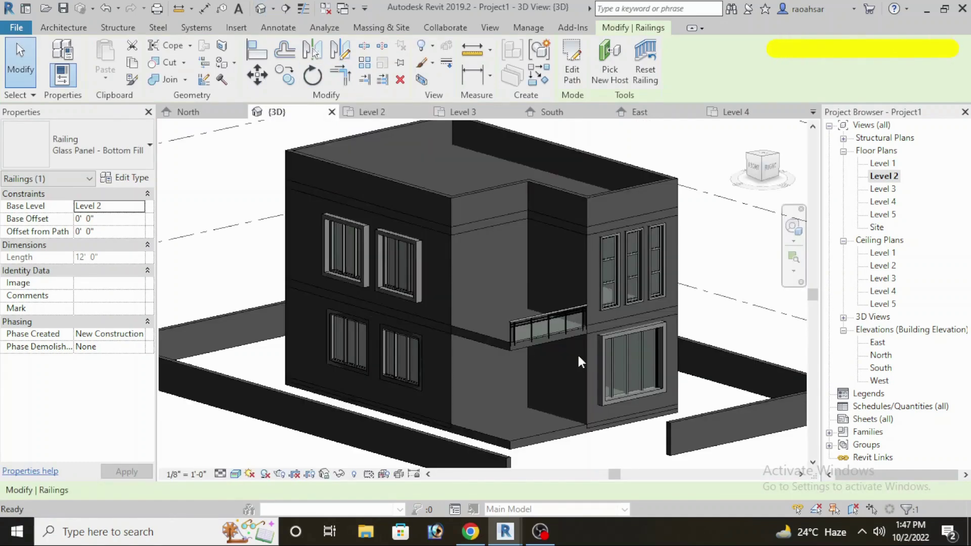
Orbit the 3D view to inspect the new balcony railing.
key("Escape")
scroll(520, 346, "up", 3)
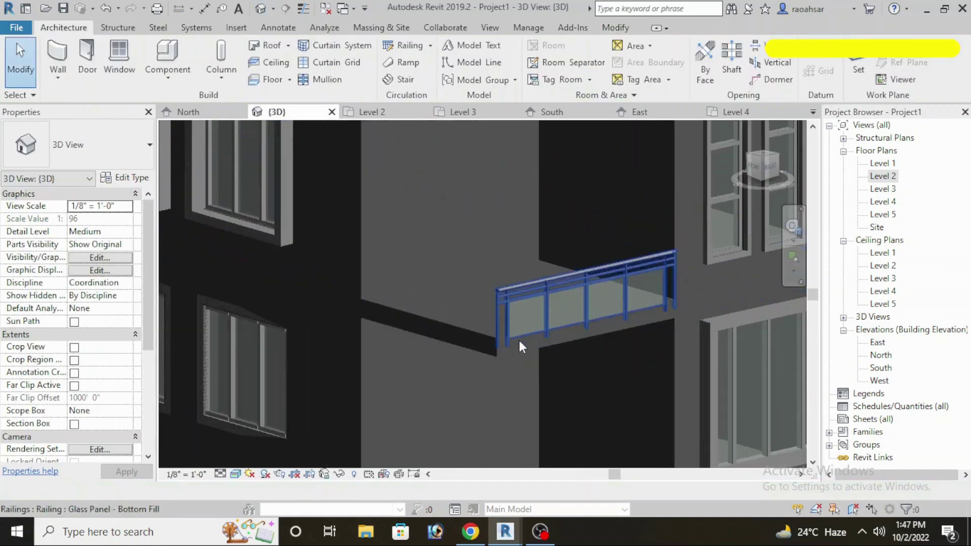
scroll(531, 334, "up", 1)
mouse_move(630, 344)
middle_mouse_down("shift")
mouse_move(664, 359)
mouse_move(609, 364)
mouse_move(652, 366)
mouse_move(665, 353)
middle_mouse_up("shift")
scroll(641, 339, "down", 2)
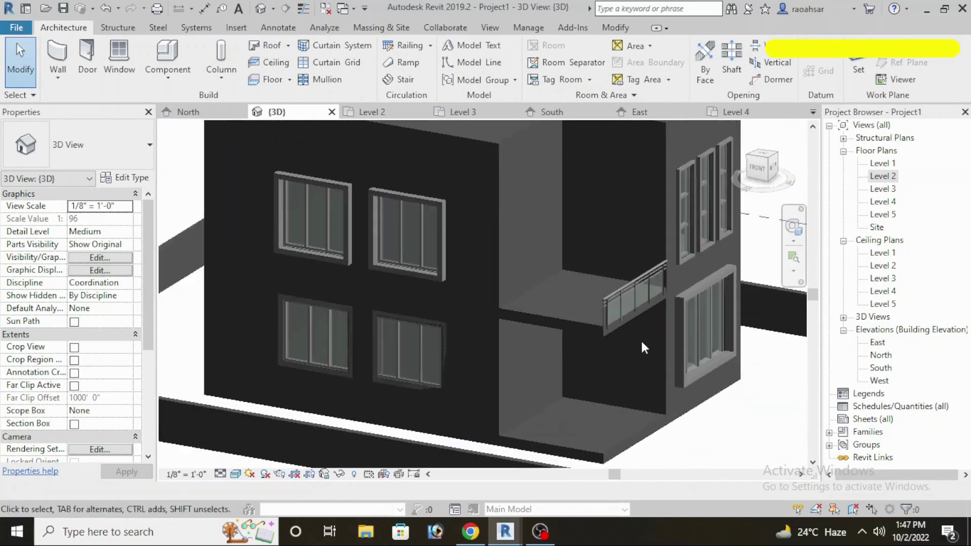
Add a 10'-6" railing along the Level 2 balcony's front edge.
double_click(880, 176)
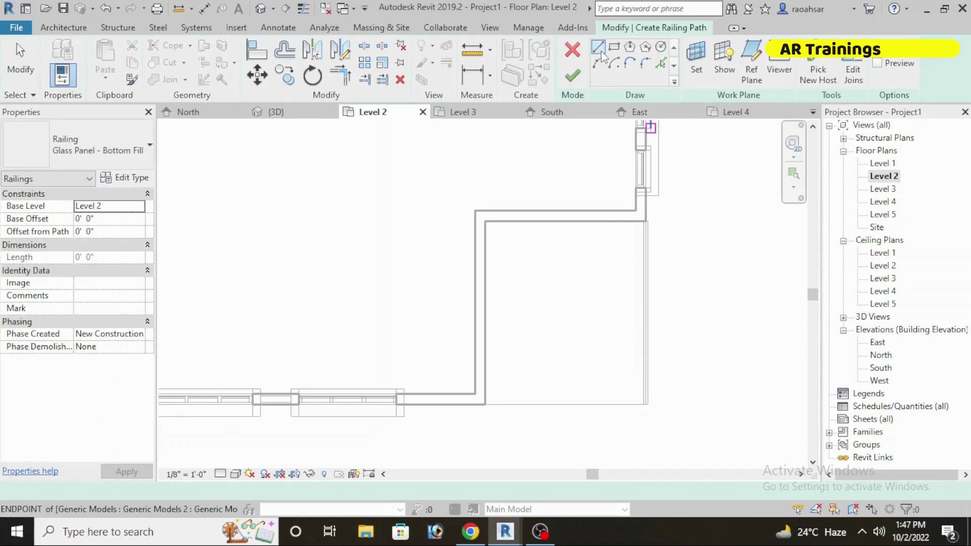
scroll(646, 405, "up", 2)
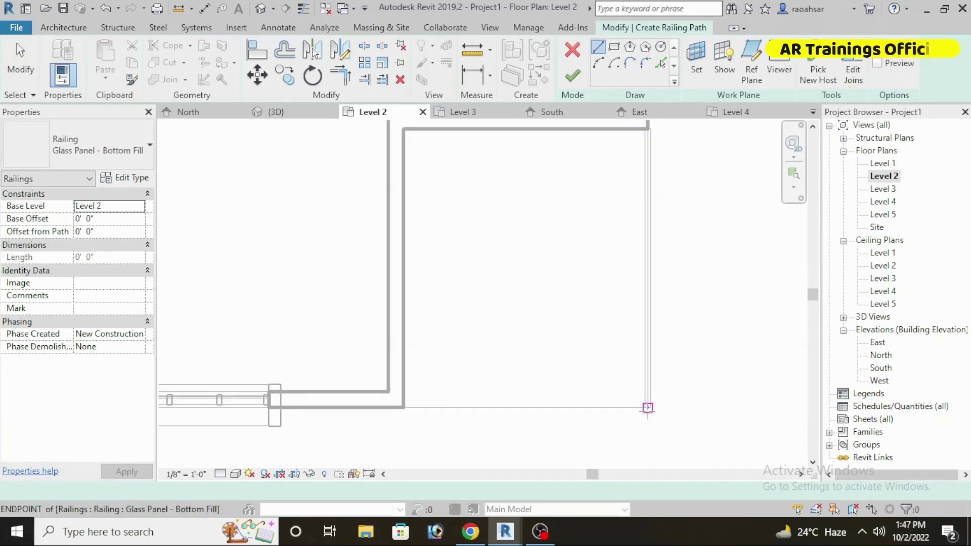
left_click(648, 408)
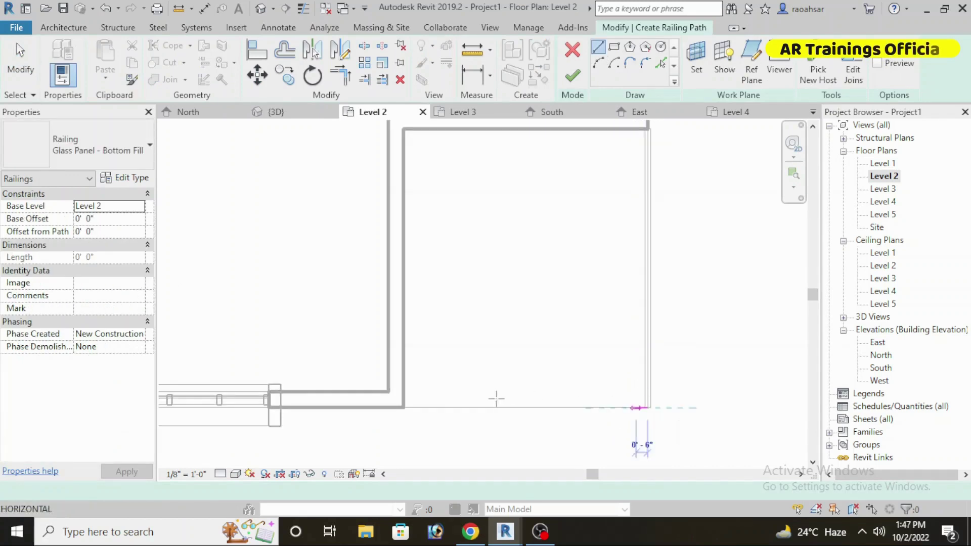
left_click(404, 408)
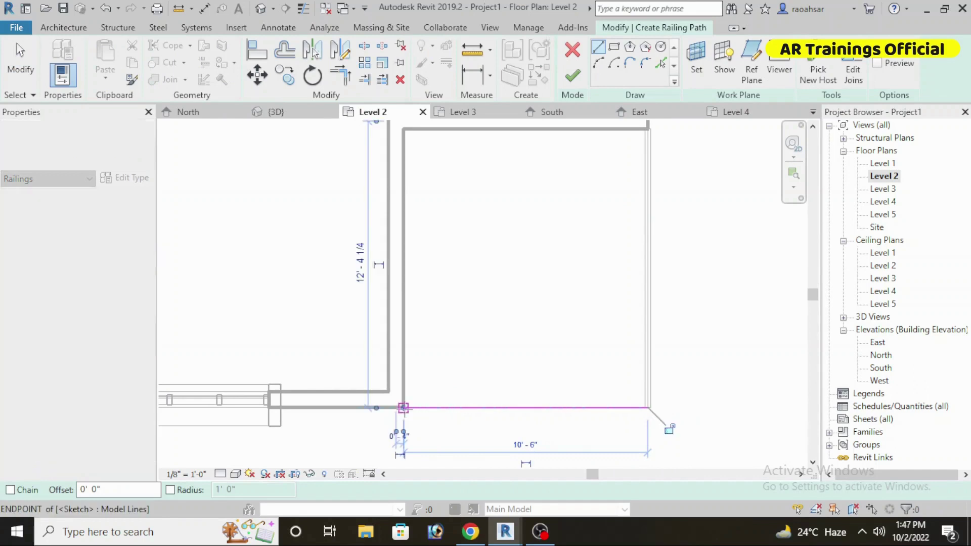
left_click(572, 76)
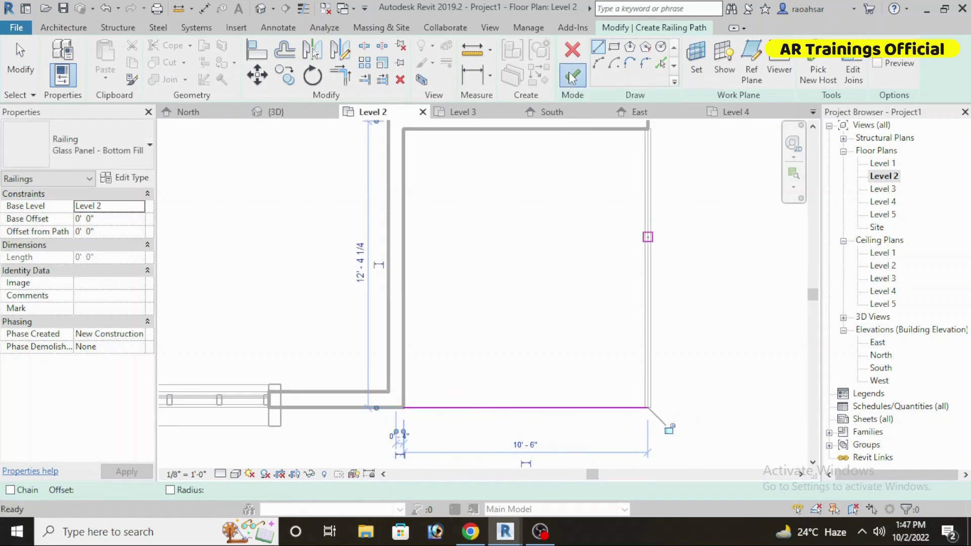
left_click(261, 9)
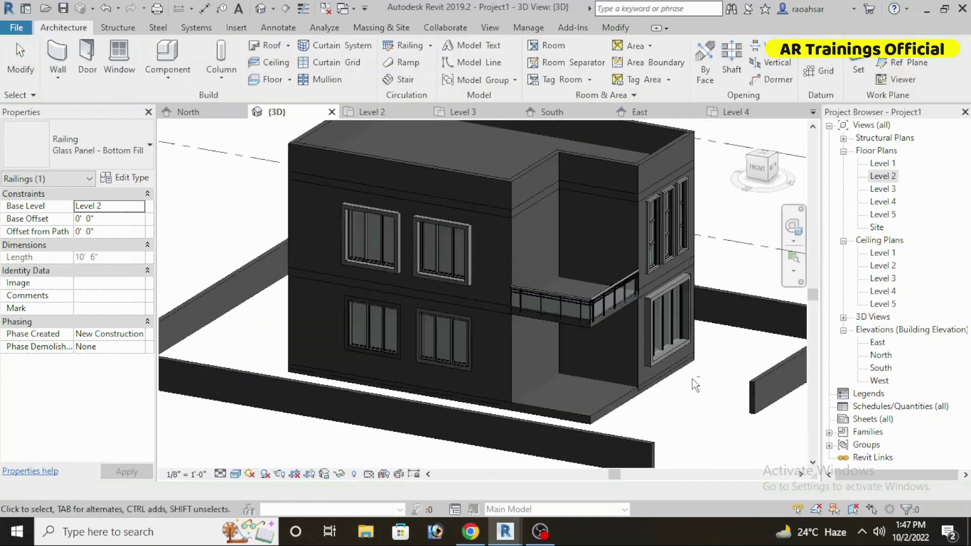
Orbit around the building to check the new railings.
key("Escape")
mouse_move(562, 303)
middle_mouse_down("shift")
mouse_move(584, 348)
mouse_move(655, 352)
mouse_move(654, 288)
middle_mouse_up("shift")
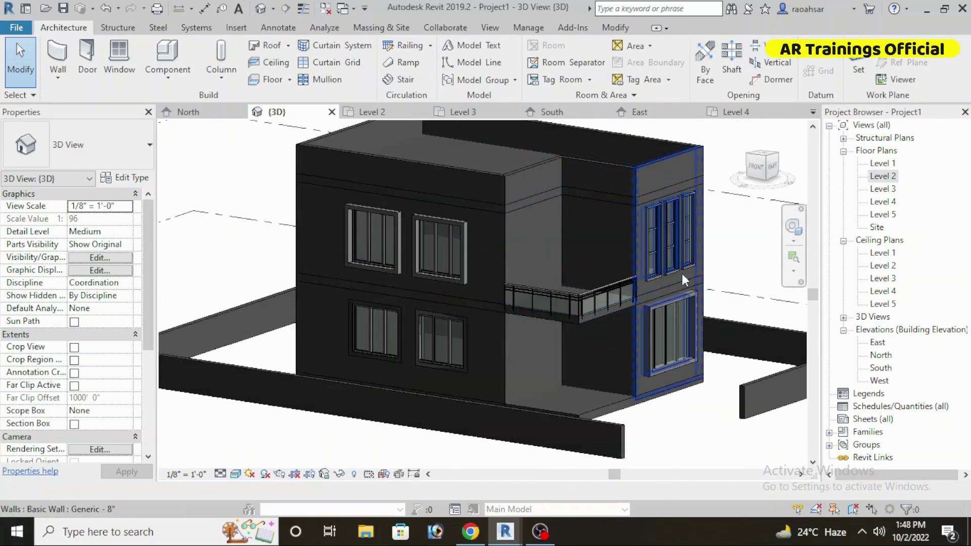
mouse_move(705, 318)
middle_mouse_down("shift")
mouse_move(650, 323)
mouse_move(654, 284)
middle_mouse_up("shift")
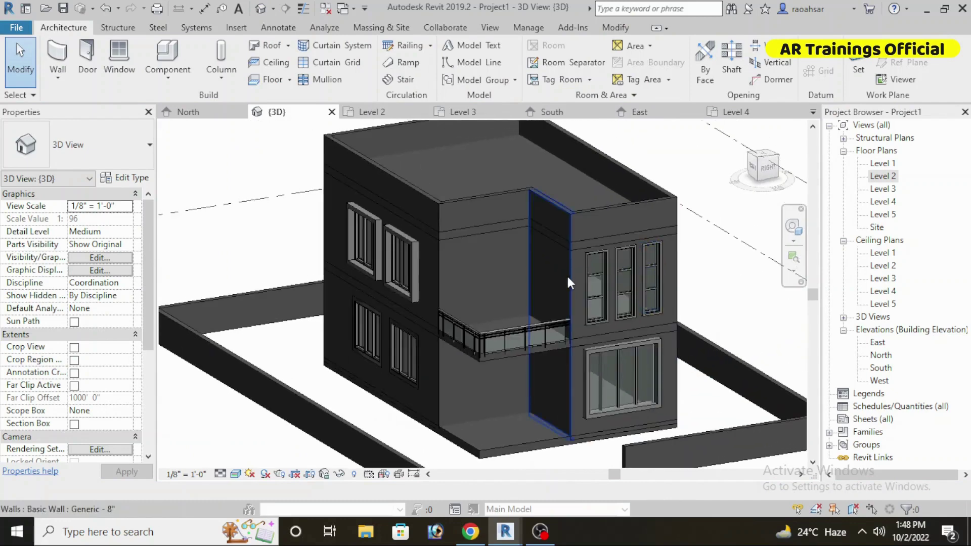
mouse_move(582, 308)
middle_mouse_down("shift")
mouse_move(619, 326)
mouse_move(617, 313)
middle_mouse_up("shift")
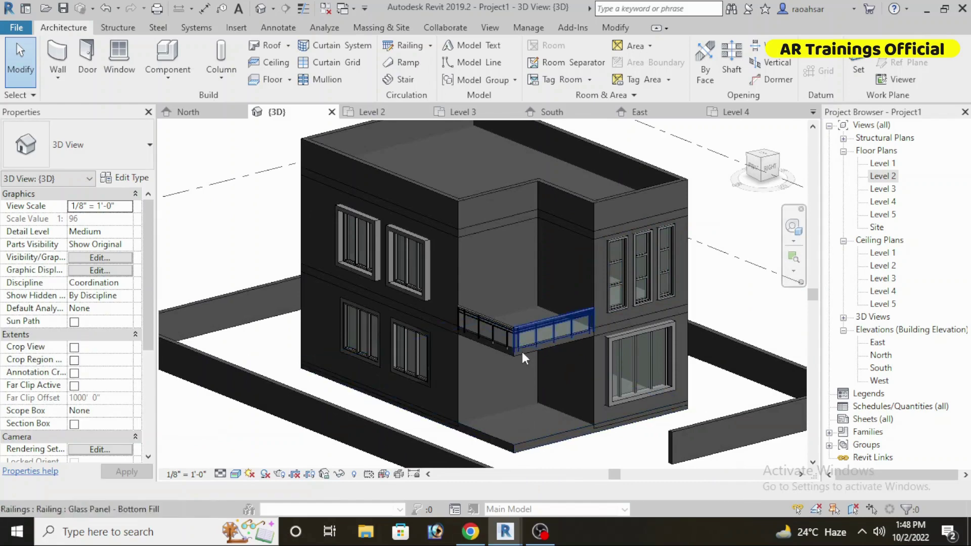
Delete the 12'-0" vertical notch wall in the Level 4 plan.
double_click(885, 201)
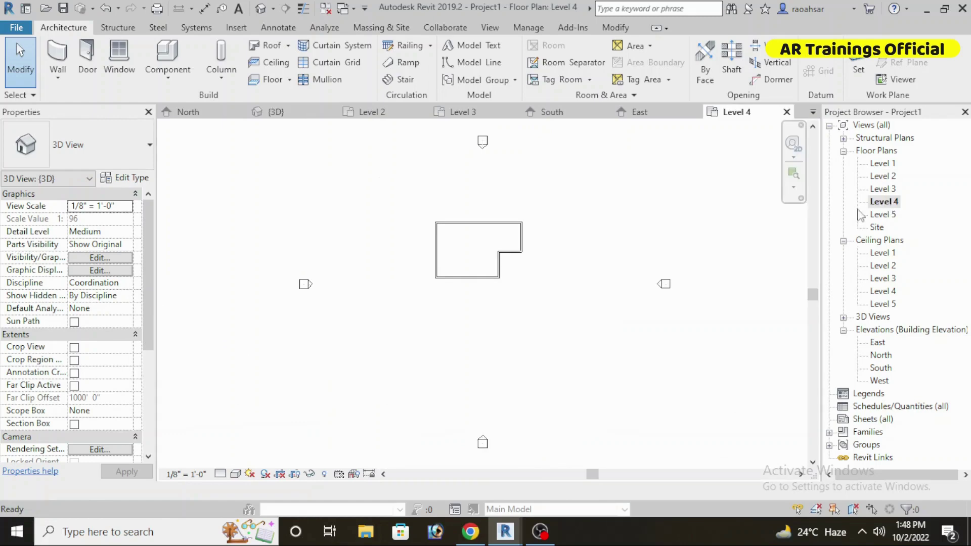
scroll(511, 257, "up", 2)
scroll(551, 259, "up", 3)
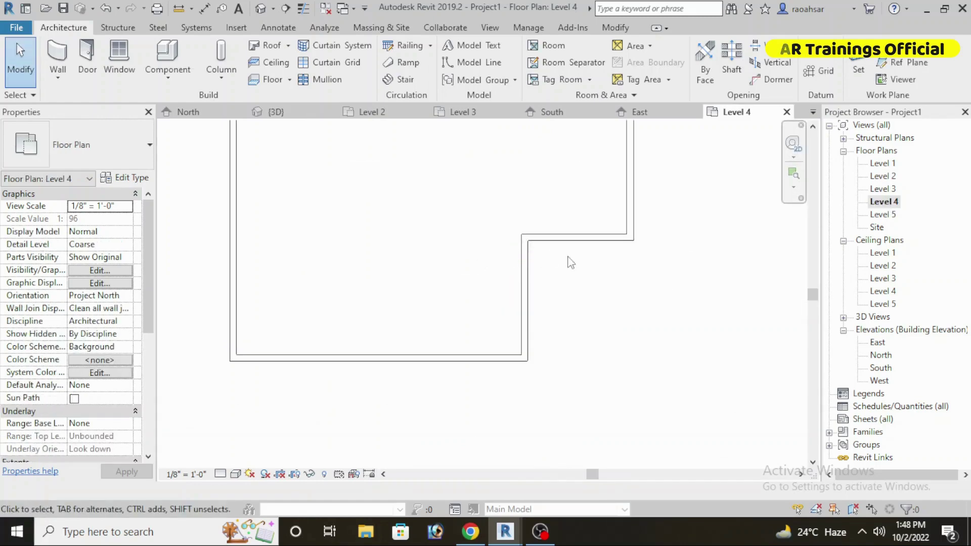
left_click(550, 236)
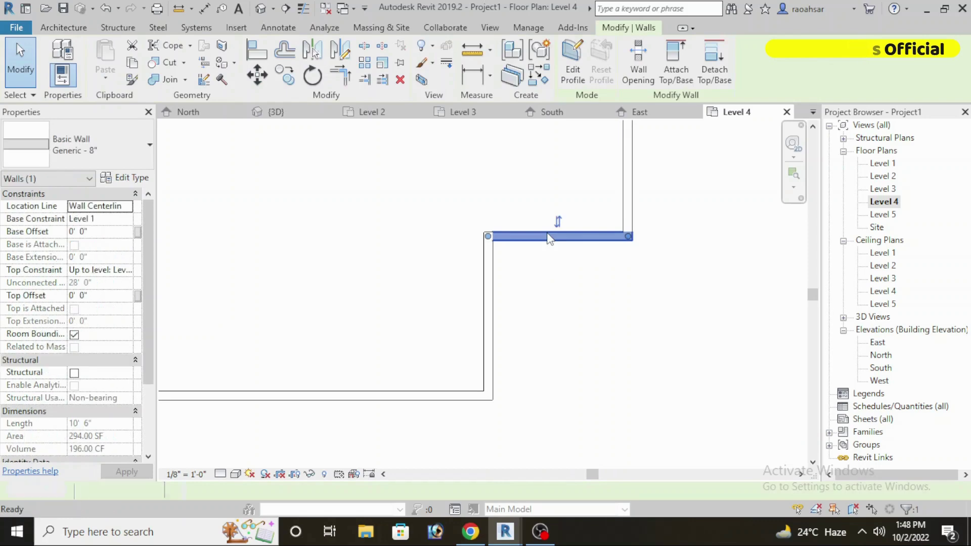
left_click(563, 261)
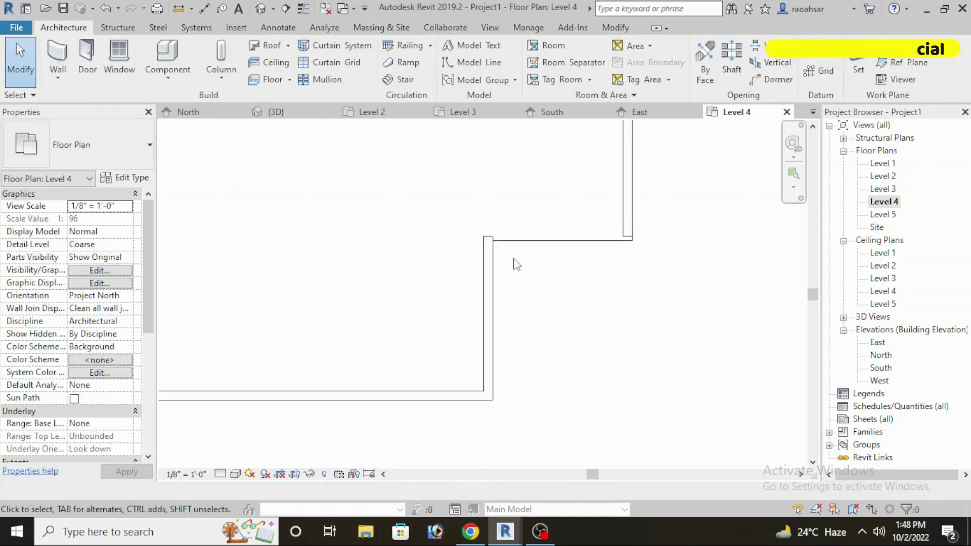
left_click(487, 265)
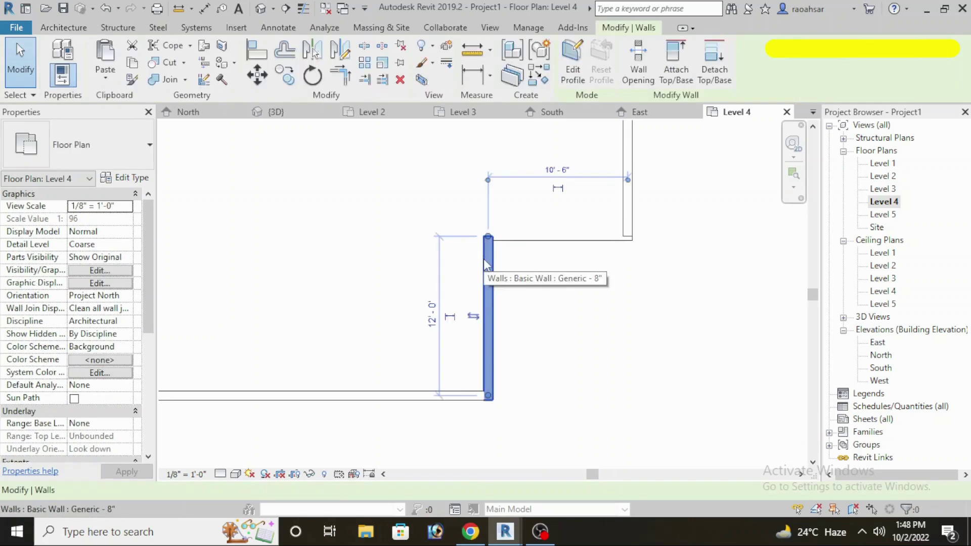
key("Delete")
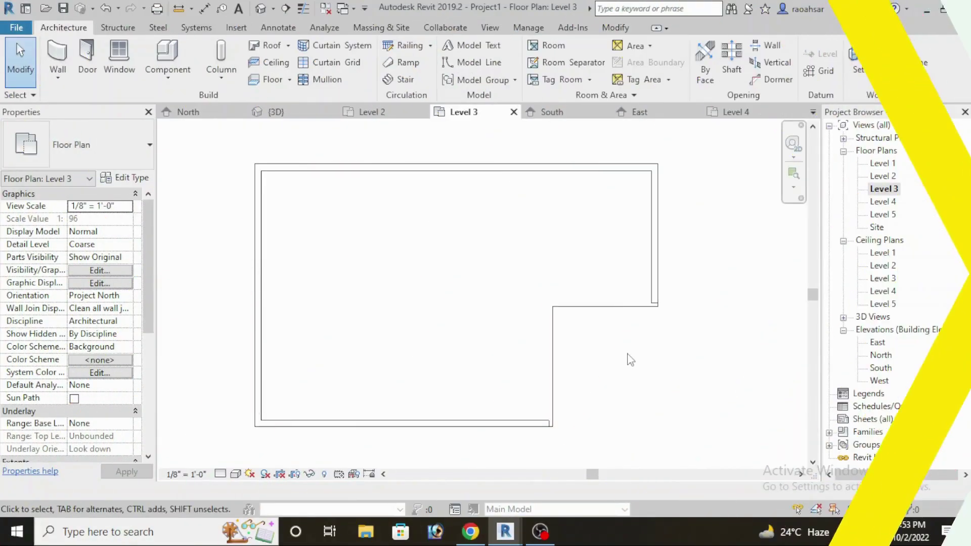
Sketch 10'-6" and 12'-0" Guardrail - Rectangular lines around the Level 3 notch, dropping the 29'-4" line.
middle_click_drag(640, 341, 641, 364)
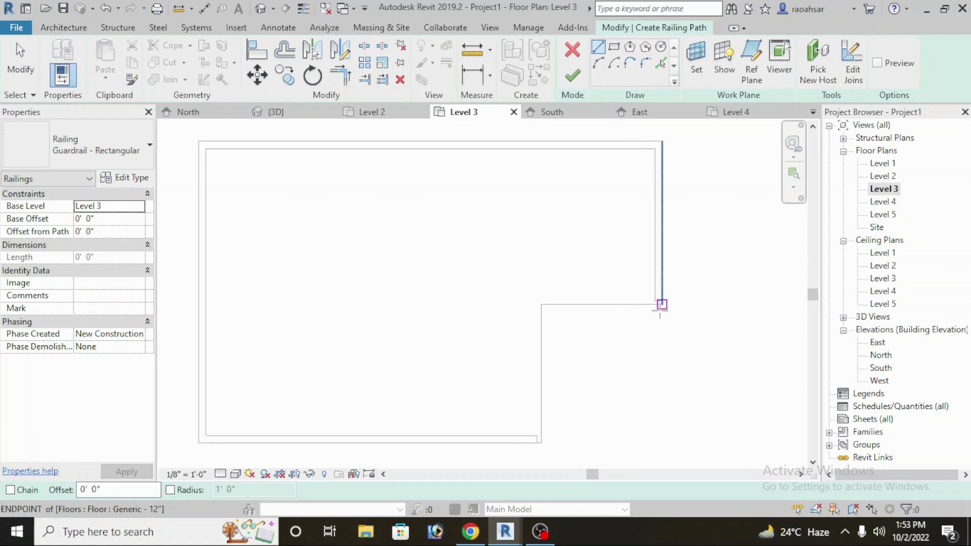
left_click(661, 304)
left_click(541, 305)
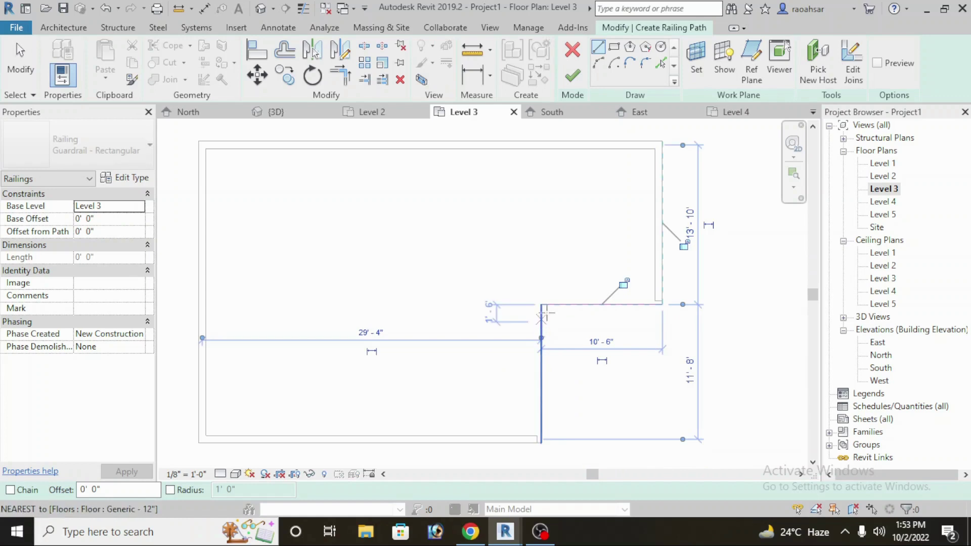
key("Delete")
left_click(542, 304)
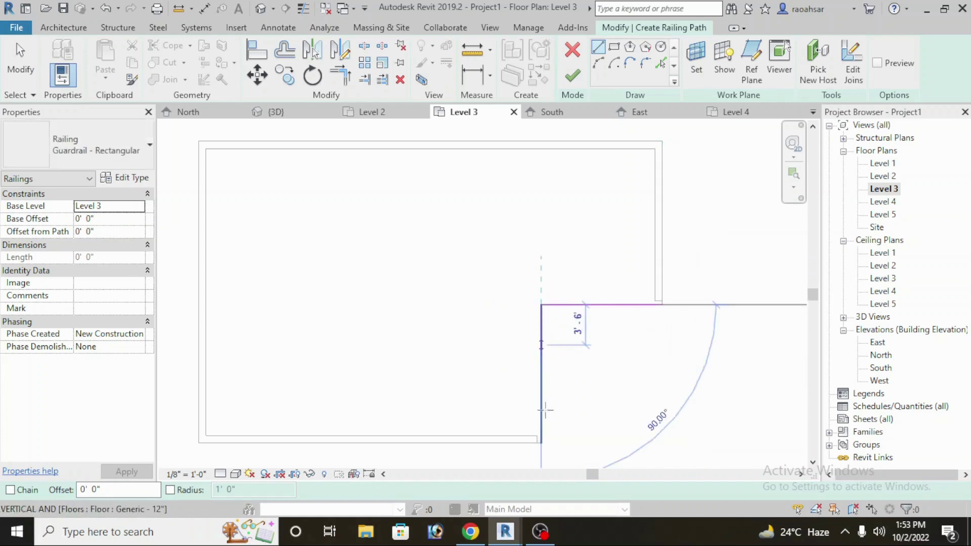
left_click(542, 443)
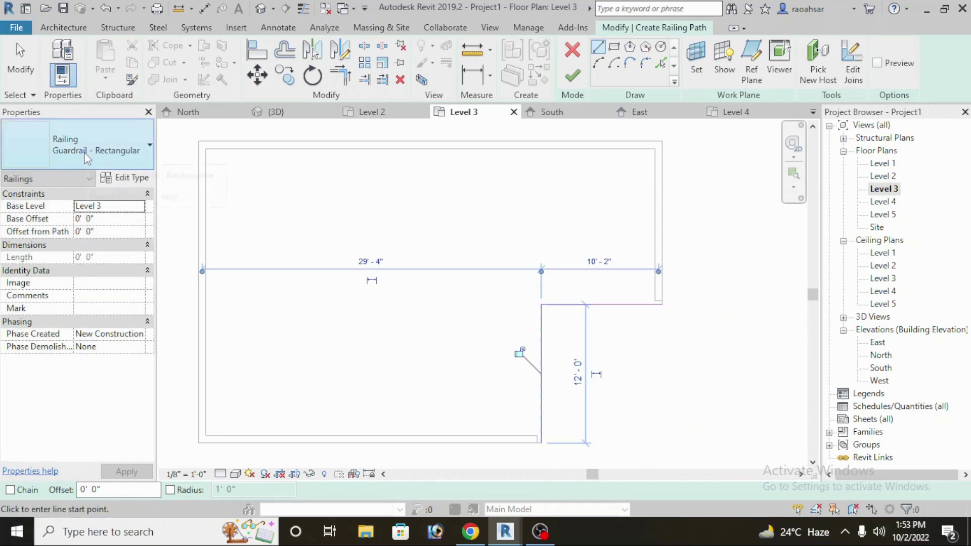
middle_click_drag(686, 324, 653, 328)
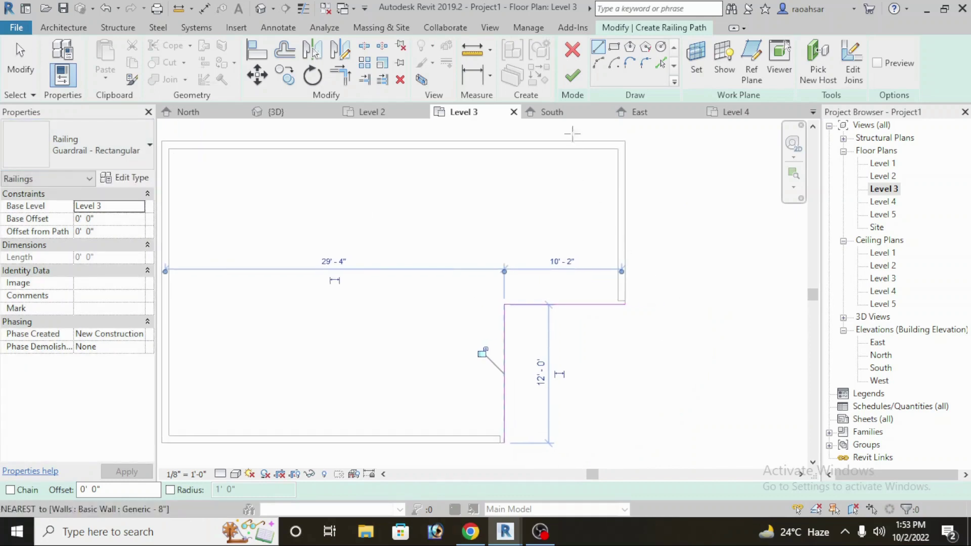
left_click(573, 77)
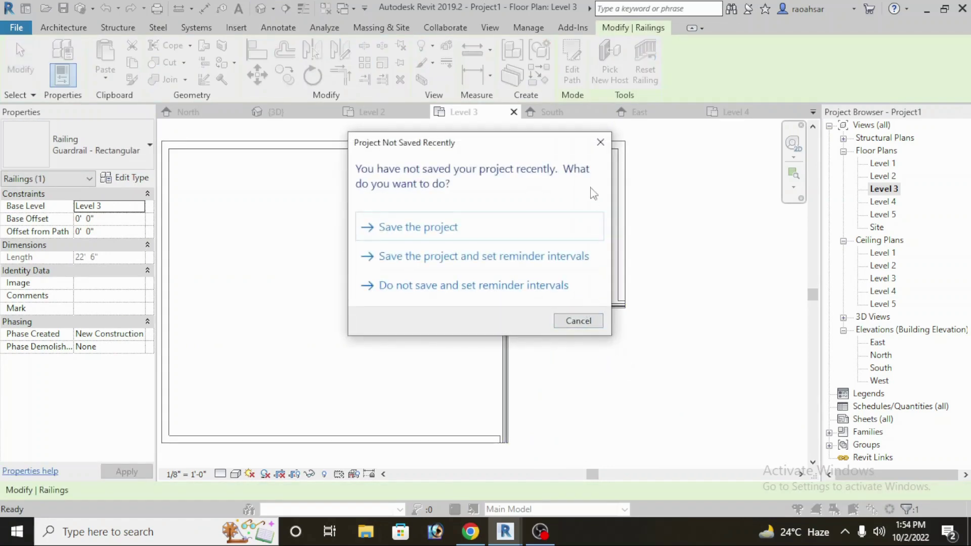
left_click(601, 142)
key("ctrl+Tab")
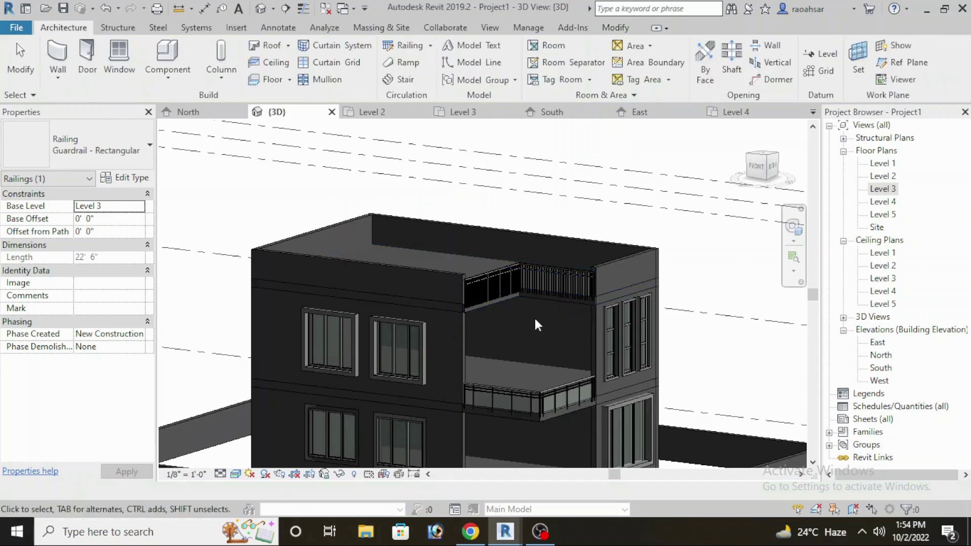
key("Escape")
mouse_move(594, 363)
middle_mouse_down("shift")
mouse_move(548, 356)
mouse_move(610, 297)
middle_mouse_up("shift")
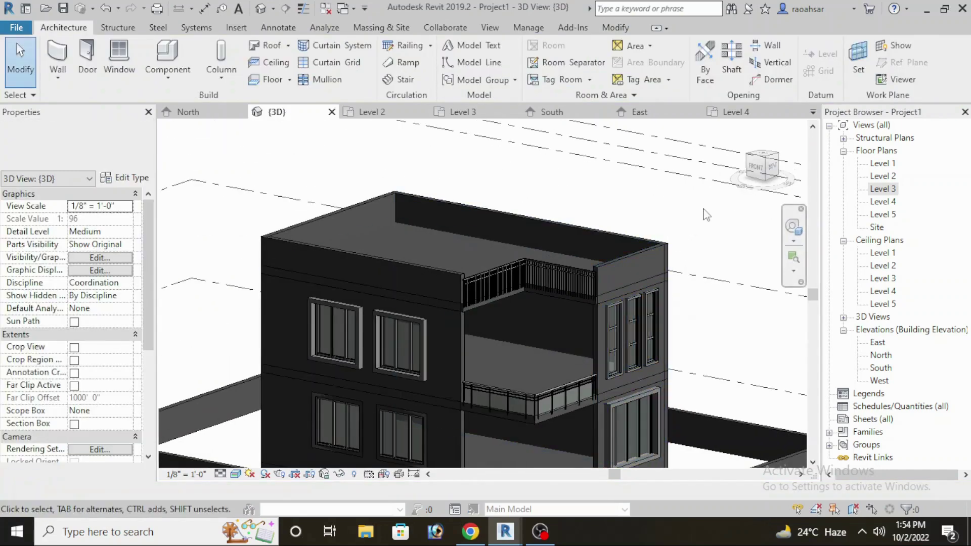
scroll(607, 217, "down", 4)
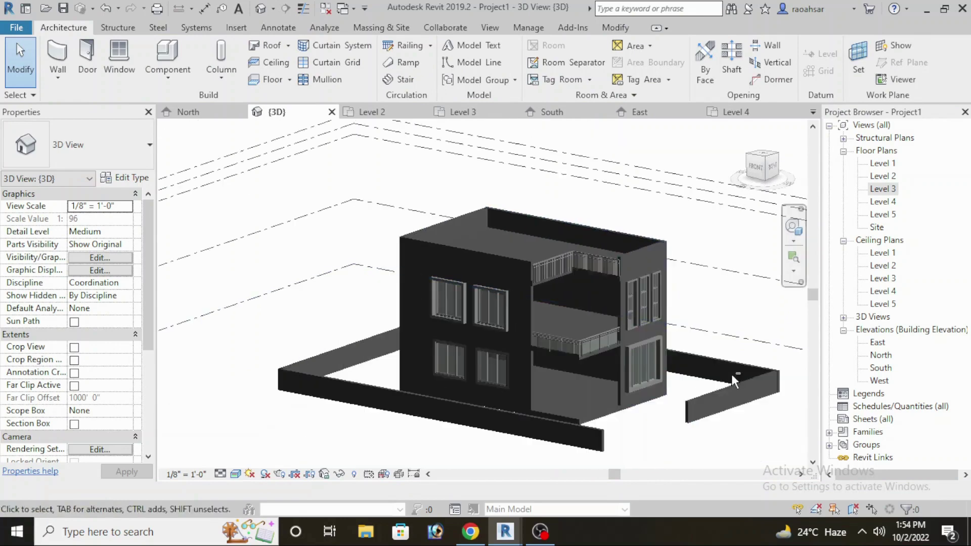
mouse_move(731, 373)
middle_mouse_down("shift")
mouse_move(701, 371)
mouse_move(654, 333)
mouse_move(726, 410)
middle_mouse_up("shift")
left_click(649, 346)
middle_click_drag(639, 403, 641, 441, "shift")
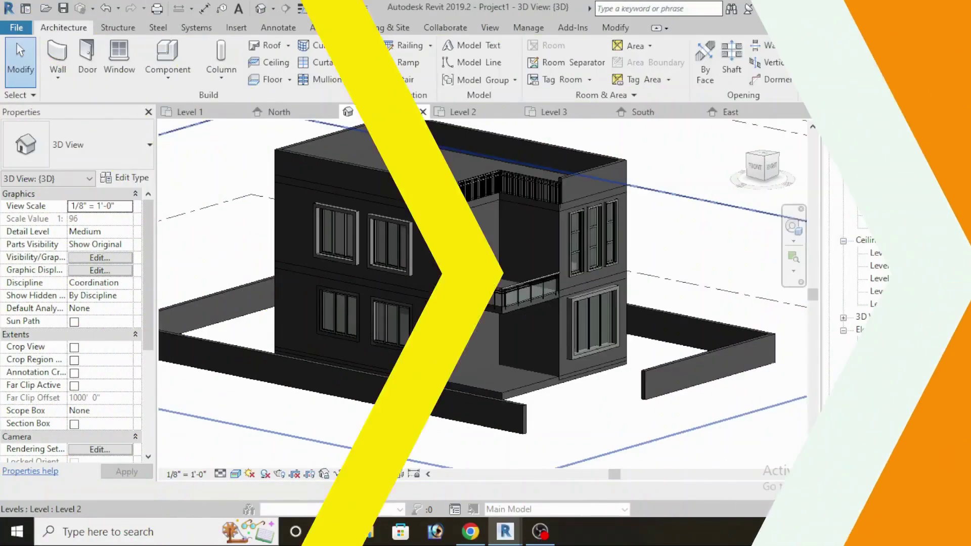
Open the Level 1 floor plan and zoom in.
double_click(881, 163)
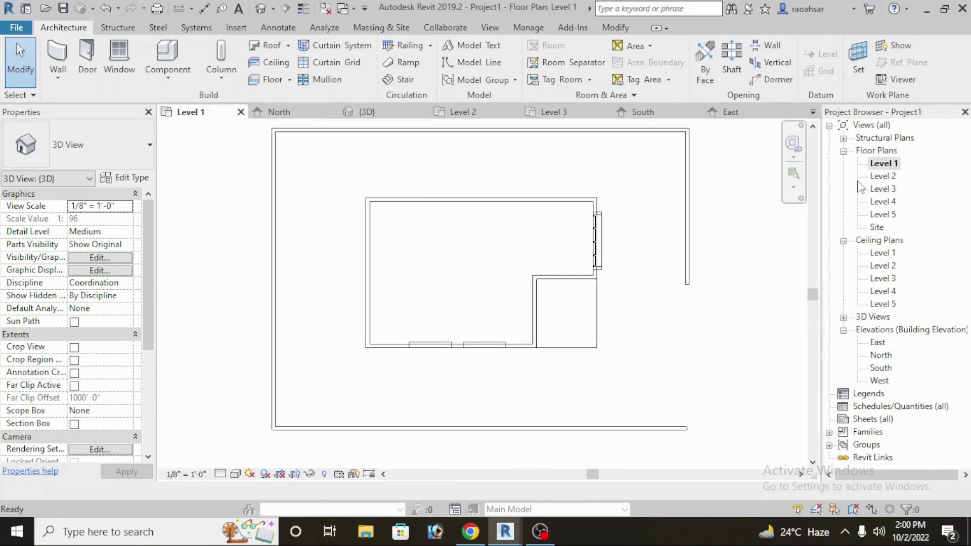
scroll(577, 324, "up", 2)
scroll(560, 321, "up", 2)
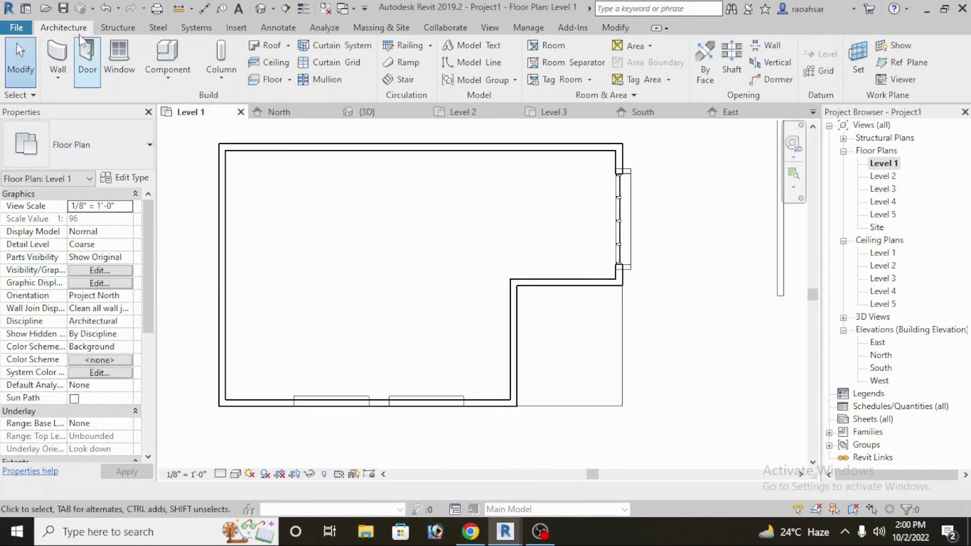
Load Door-Exterior-Double-Full Glass-Wood_Clad from Doors > Residential in the 68" x 84" size.
left_click(166, 77)
left_click(201, 104)
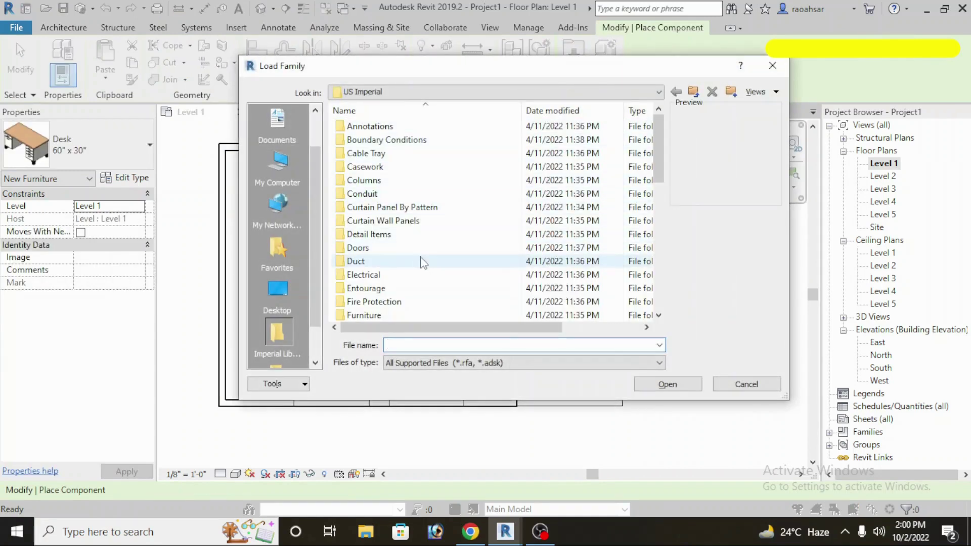
double_click(404, 249)
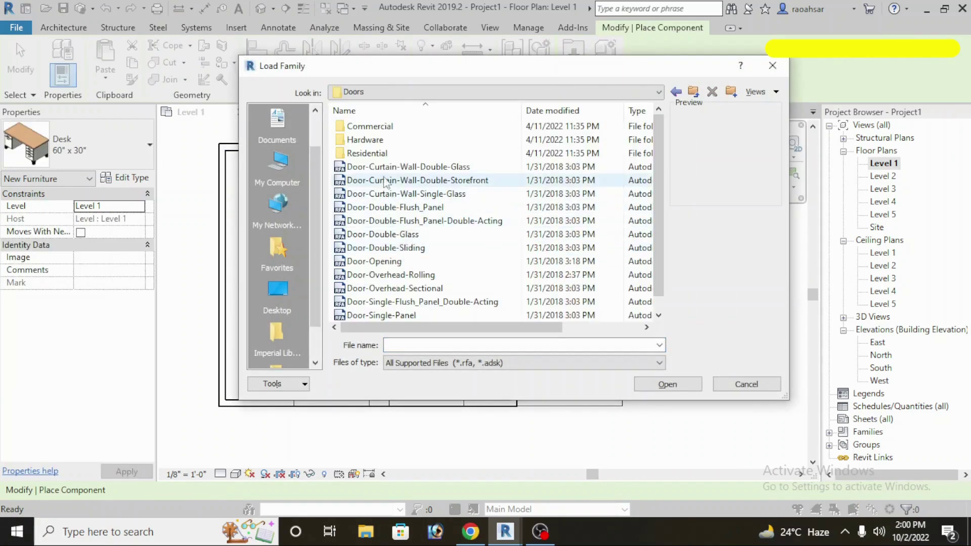
double_click(403, 152)
left_click(440, 126)
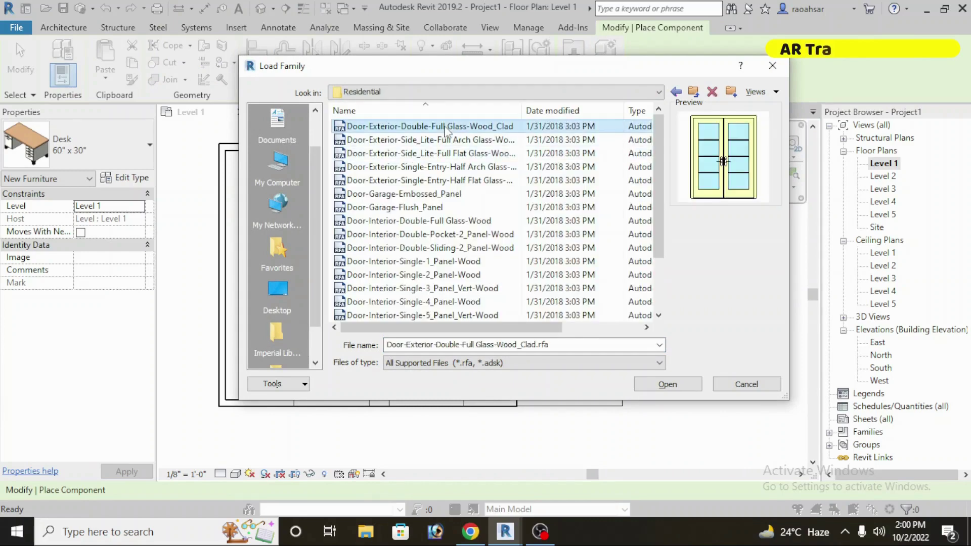
left_click(457, 139)
left_click(457, 132)
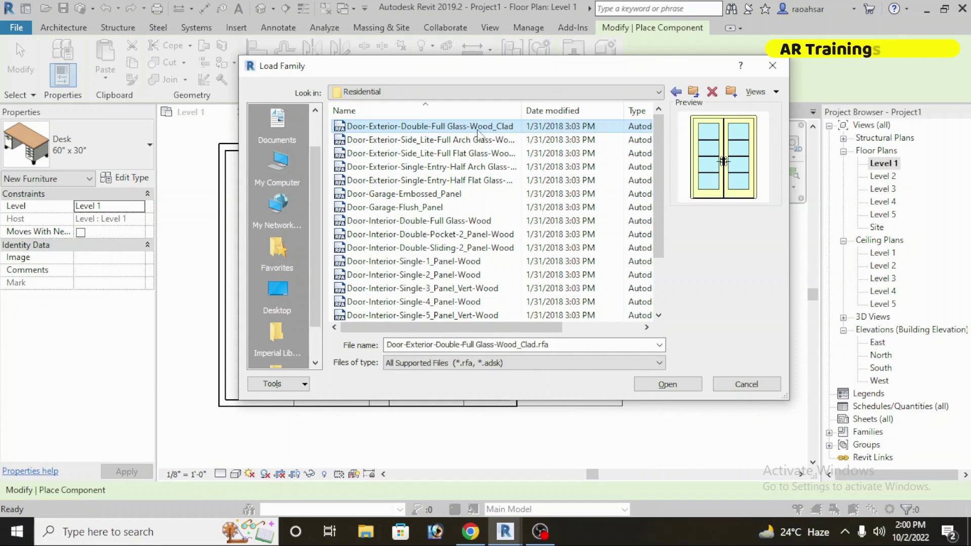
left_click(666, 385)
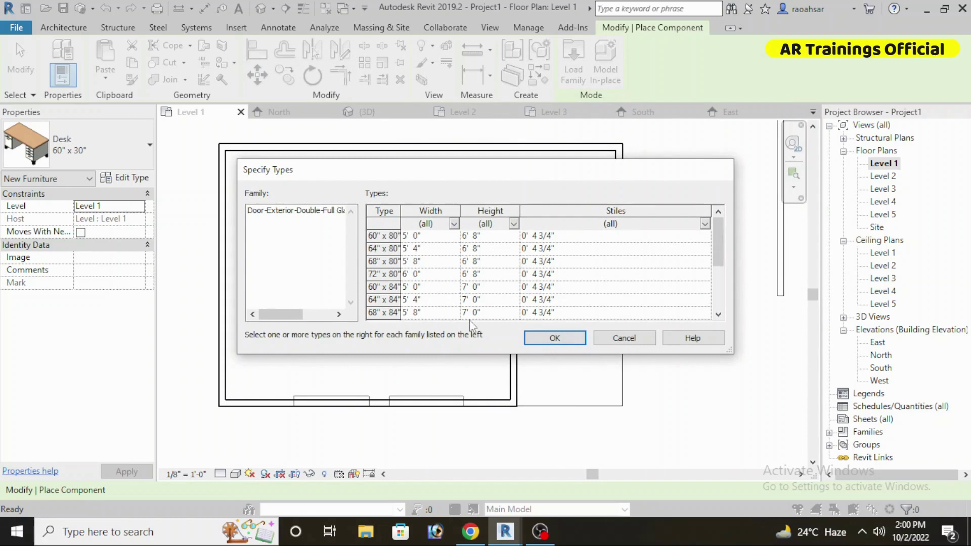
left_click(502, 315)
left_click(572, 342)
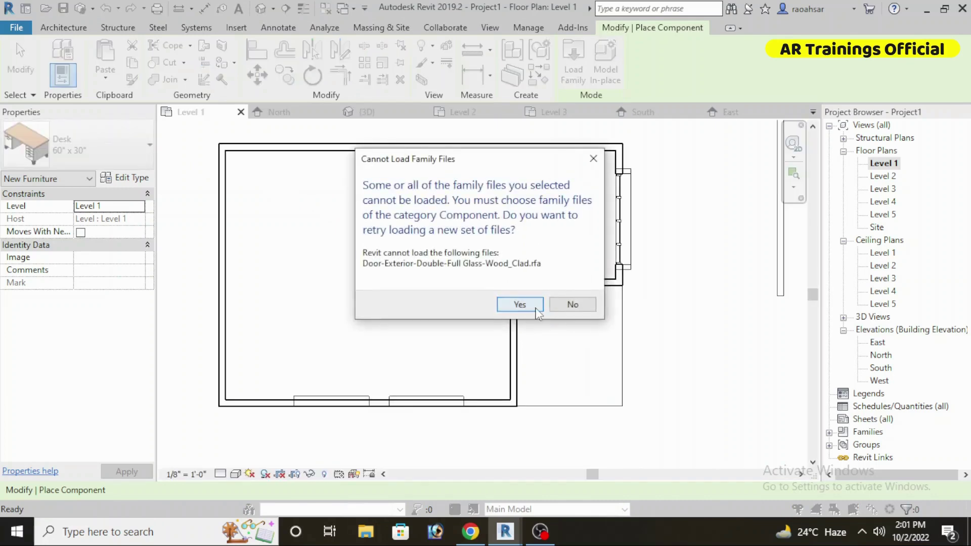
left_click(536, 305)
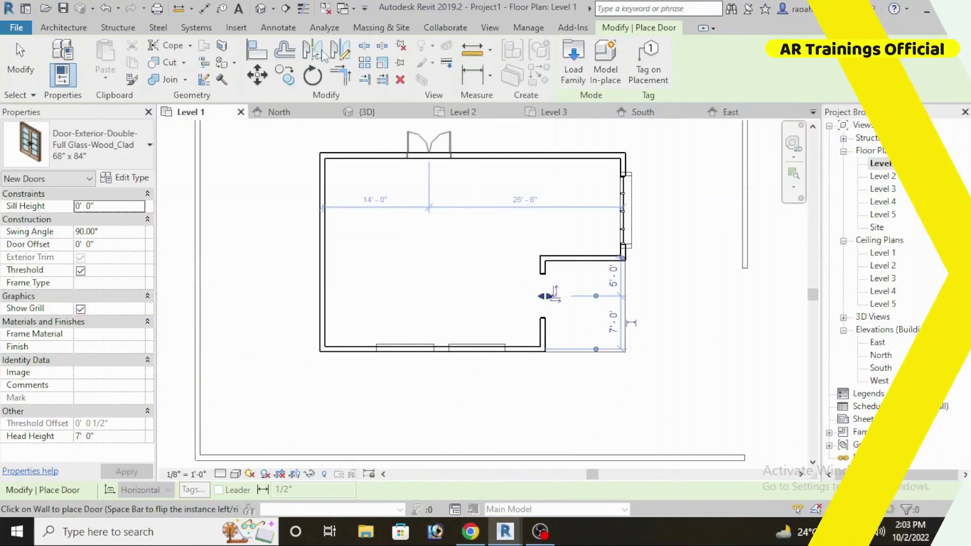
Inspect the new Level 1 double door in the default 3D view, then open the Level 2 plan.
left_click(260, 8)
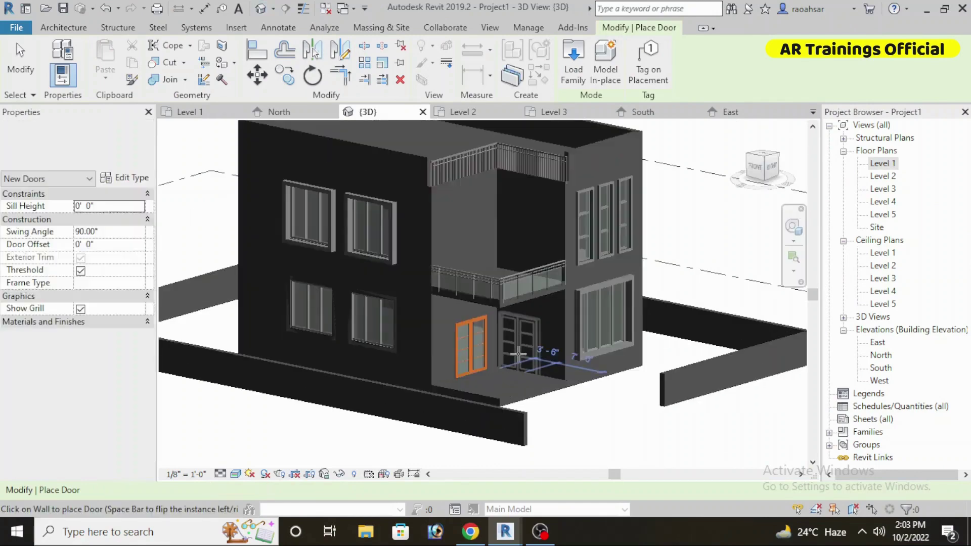
key("Escape")
key("Escape")
mouse_move(554, 306)
middle_mouse_down("shift")
mouse_move(566, 373)
mouse_move(582, 354)
middle_mouse_up("shift")
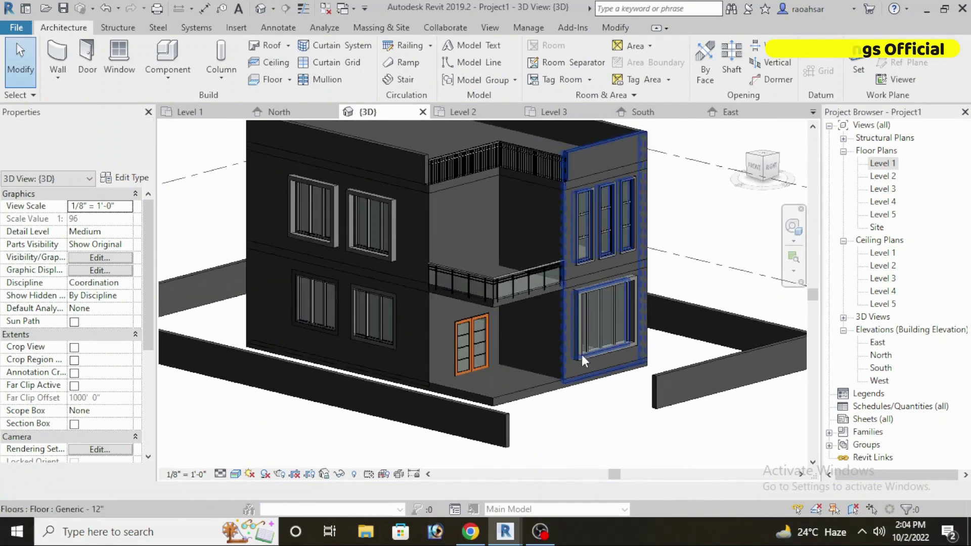
scroll(482, 227, "up", 2)
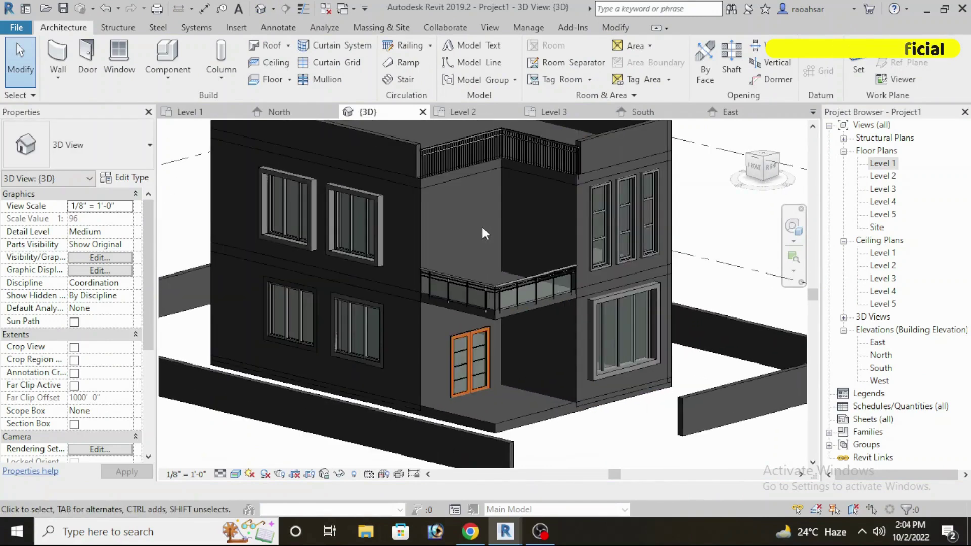
double_click(884, 176)
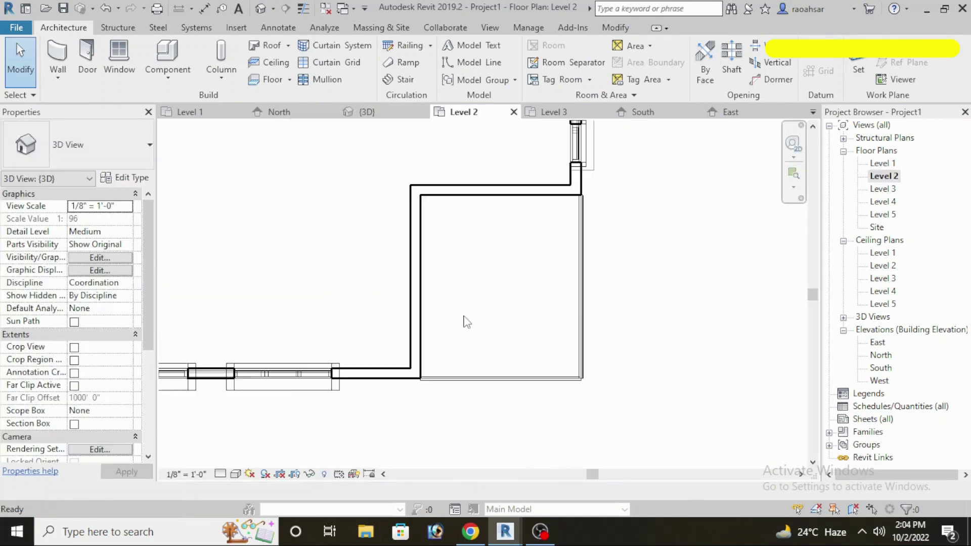
Place a 68" x 84" double glass door in the Level 2 balcony wall and check it in 3D.
left_click(87, 81)
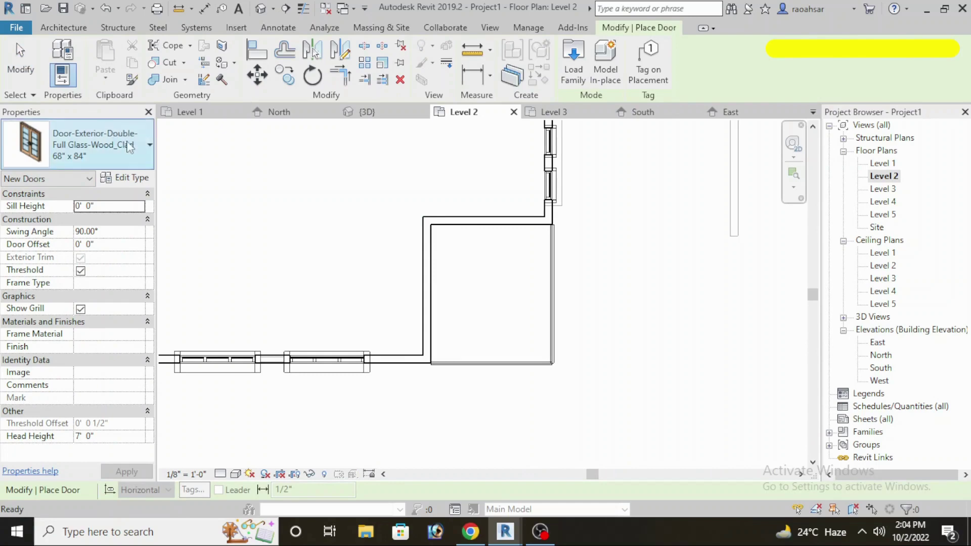
left_click(144, 148)
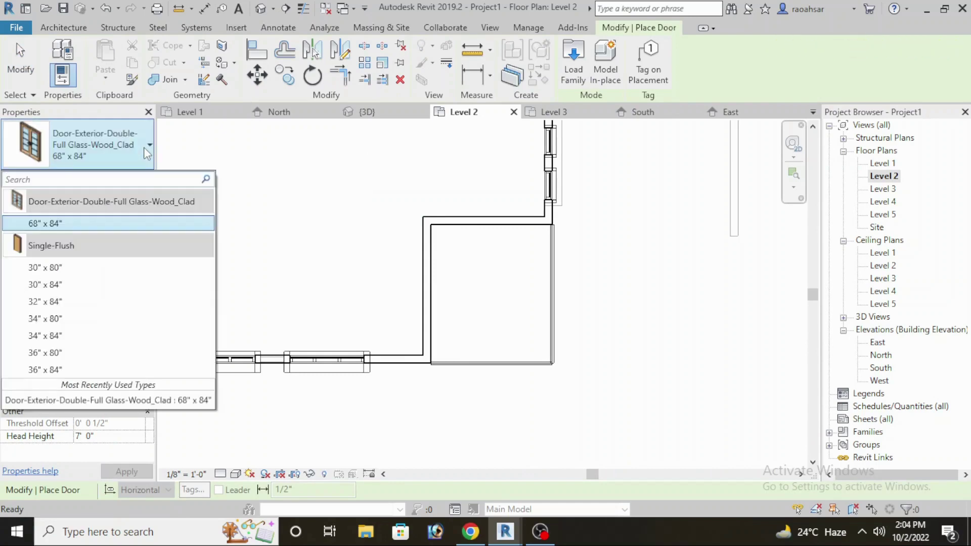
left_click(144, 147)
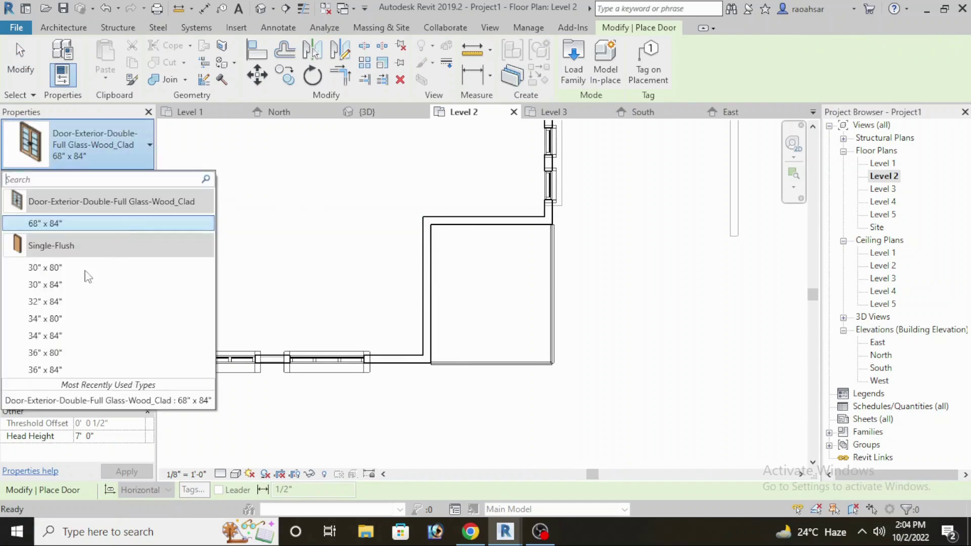
left_click(132, 224)
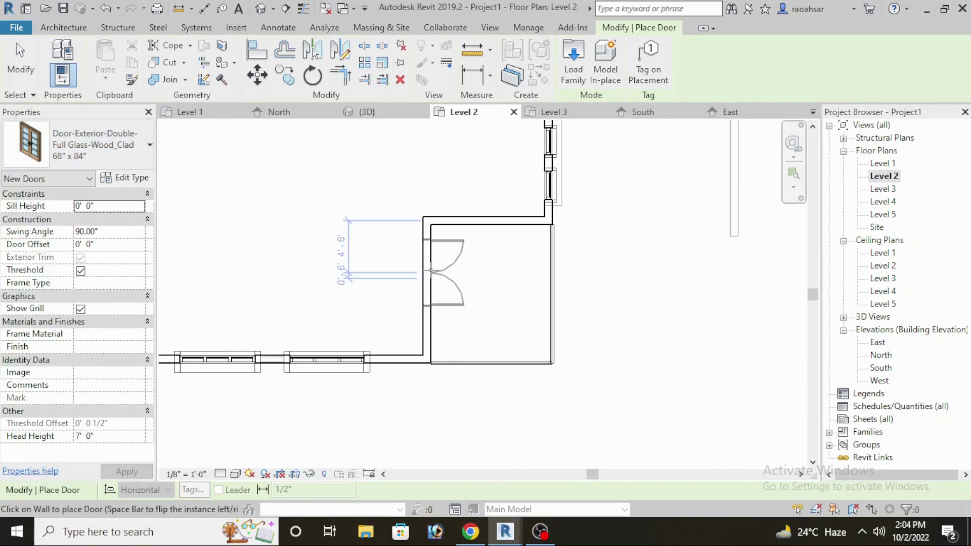
left_click(430, 272)
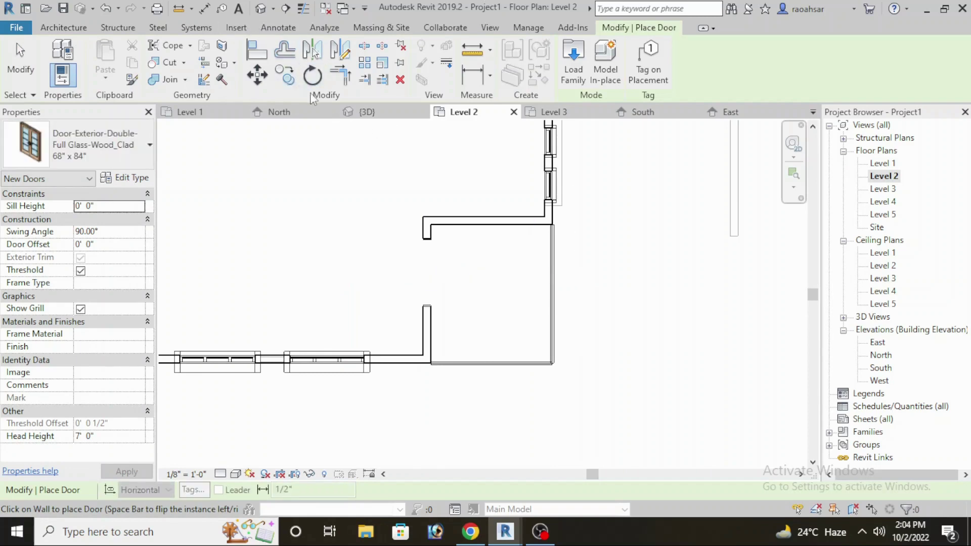
left_click(265, 15)
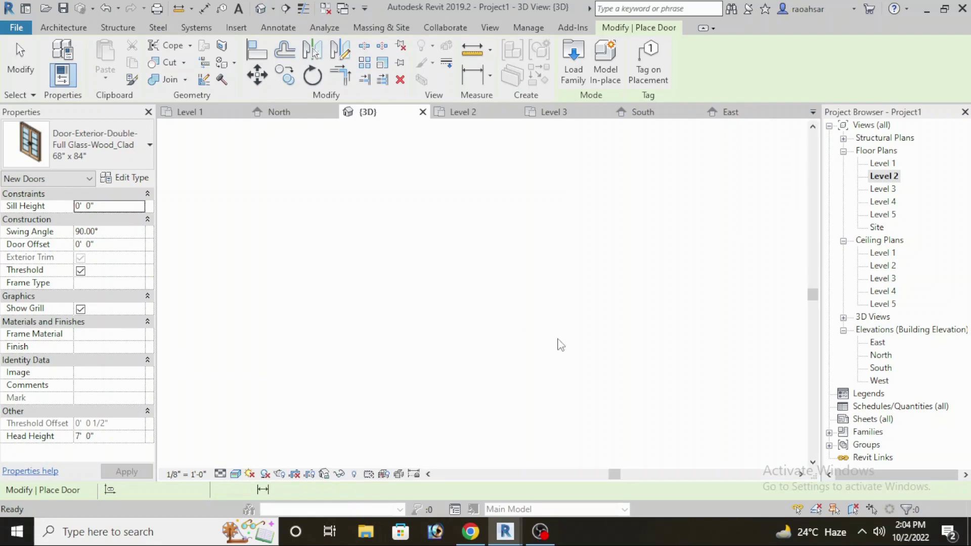
scroll(565, 319, "down", 3)
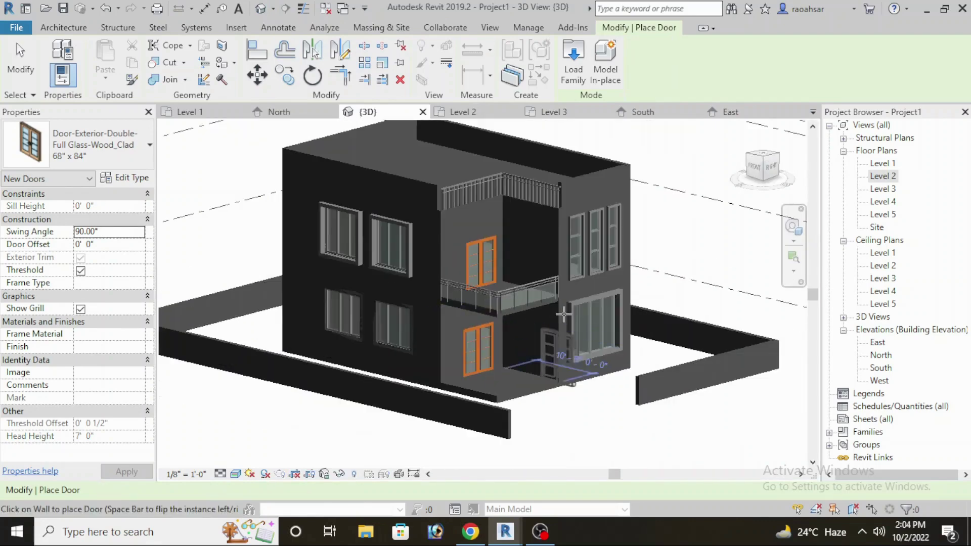
key("Escape")
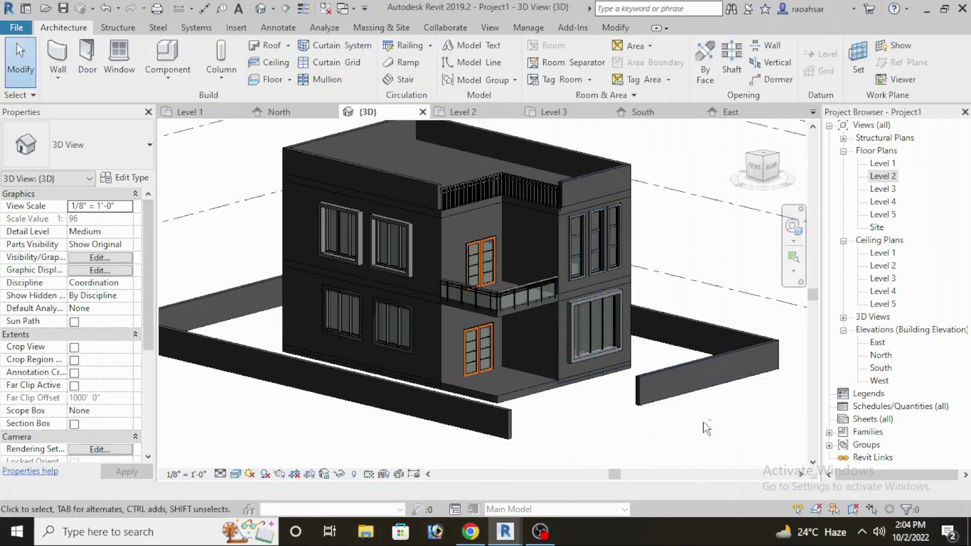
mouse_move(689, 423)
middle_mouse_down("shift")
mouse_move(525, 428)
mouse_move(542, 402)
middle_mouse_up("shift")
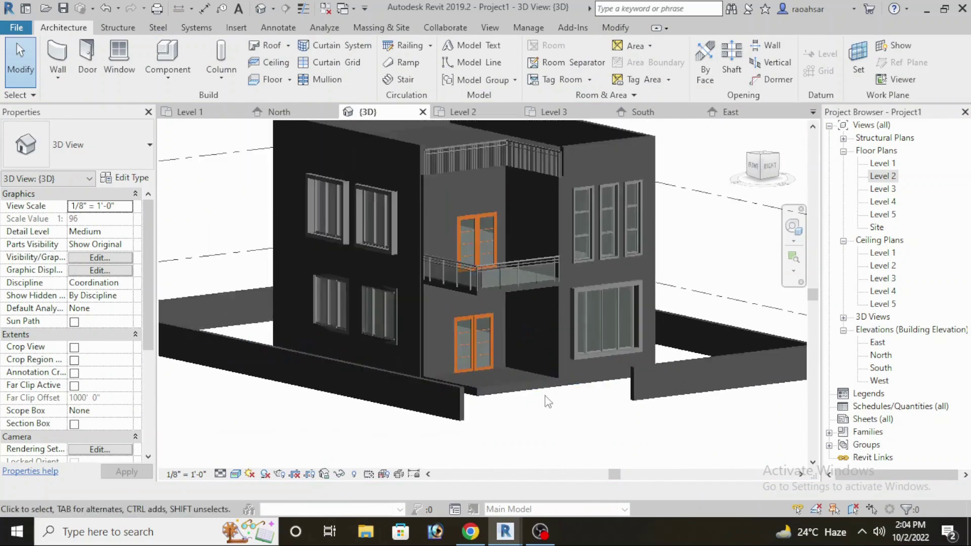
middle_click_drag(547, 403, 554, 406, "shift")
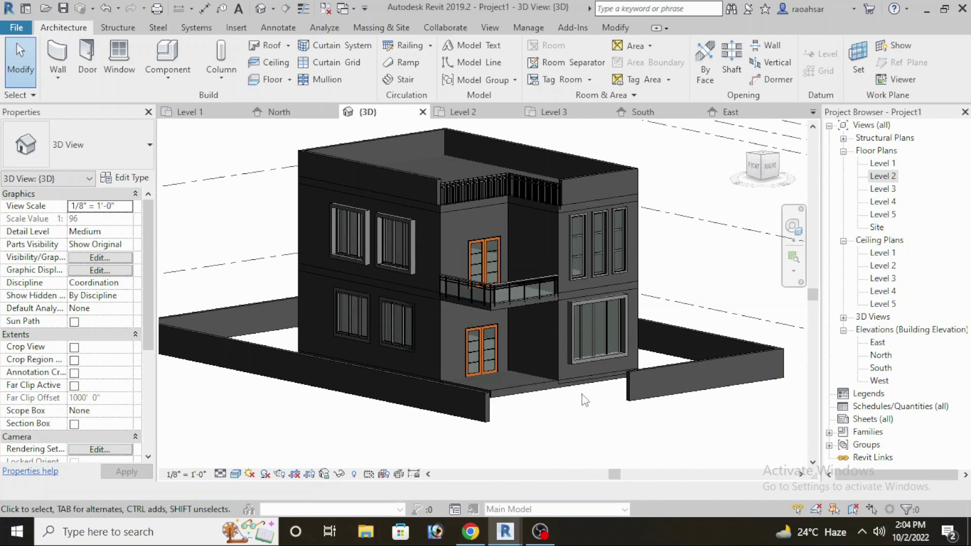
middle_click_drag(611, 404, 610, 413, "shift")
mouse_move(504, 532)
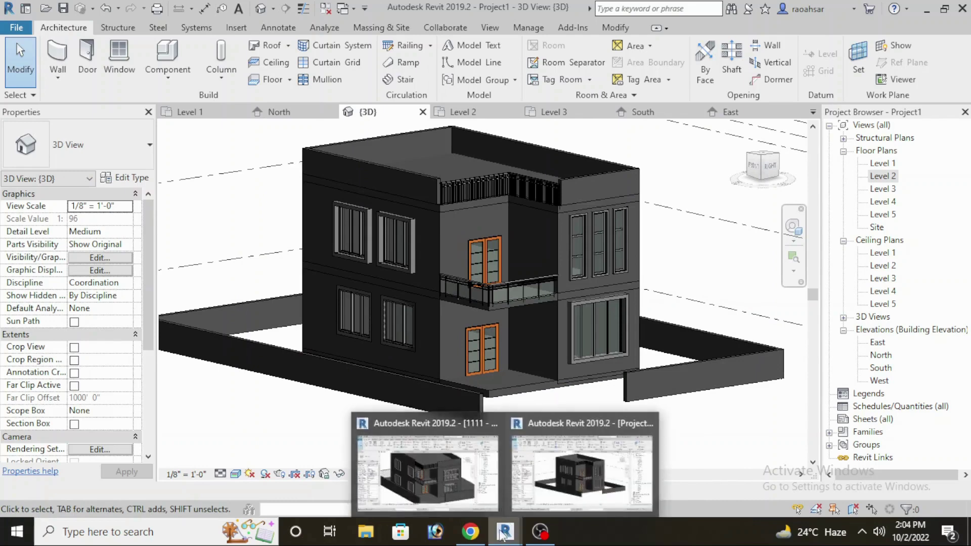
Switch to the 1111 project window and orbit its 3D house model.
left_click(474, 488)
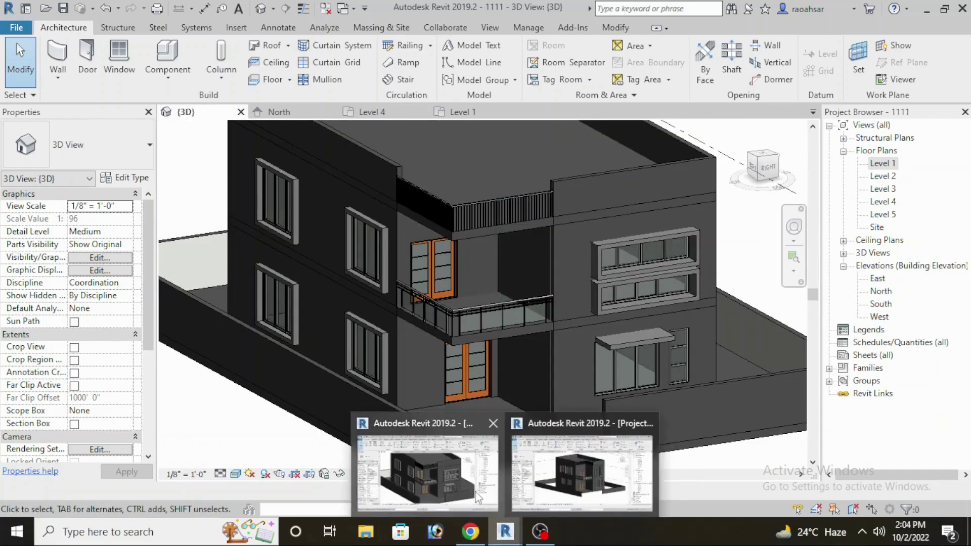
left_click(567, 473)
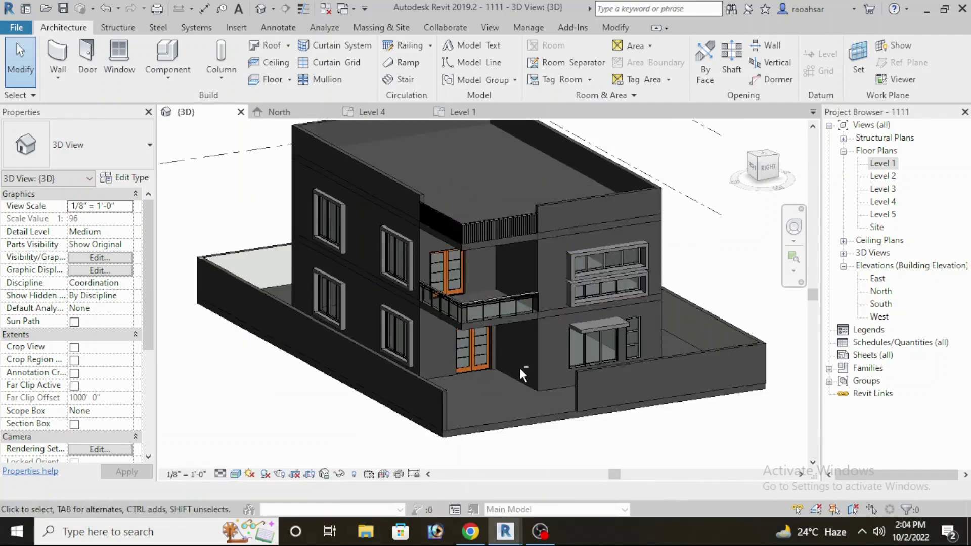
mouse_move(519, 365)
middle_mouse_down("shift")
mouse_move(556, 365)
mouse_move(539, 361)
middle_mouse_up("shift")
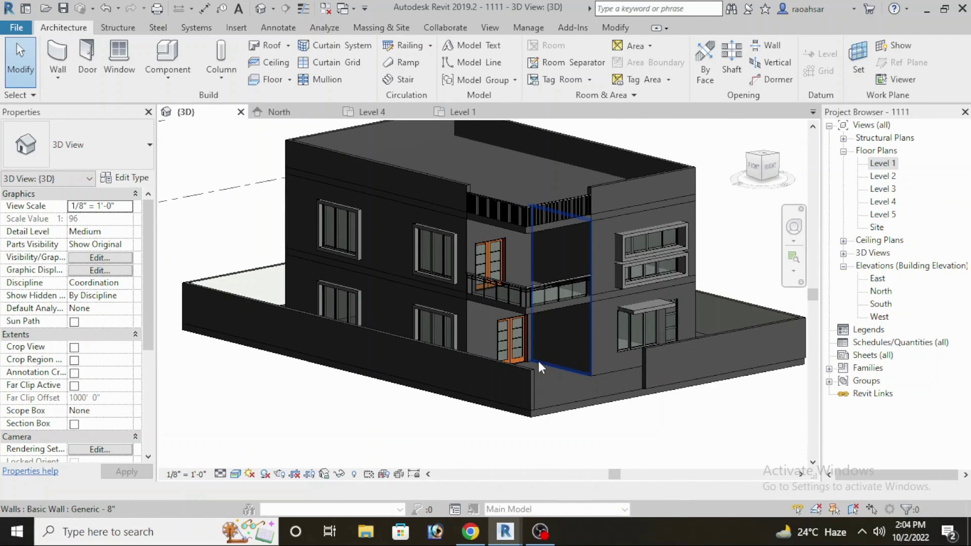